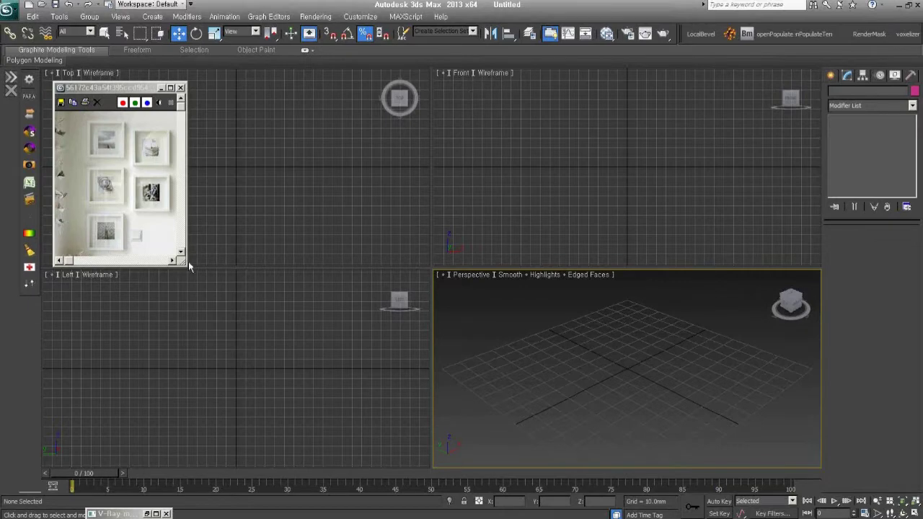
Enlarge the reference photo window and park it over the top-left corner of the viewports.
left_click_drag(185, 263, 214, 285)
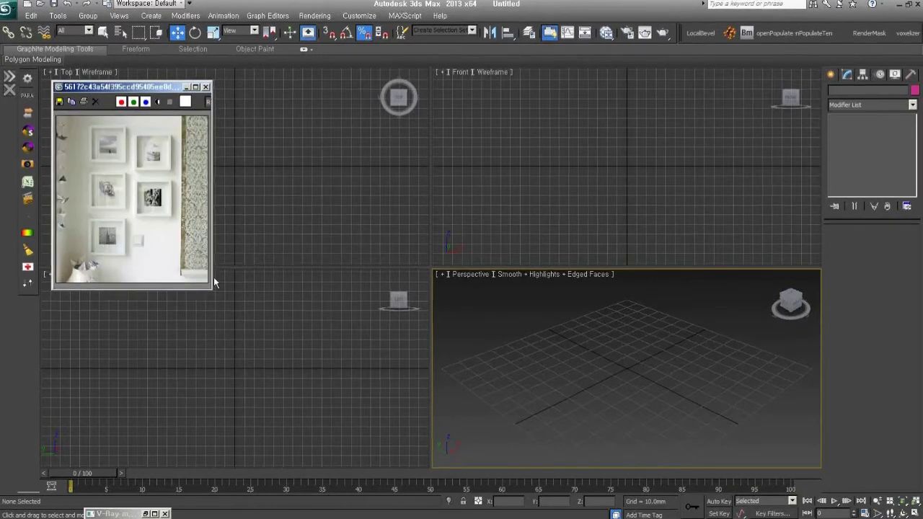
left_click_drag(112, 66, 103, 54)
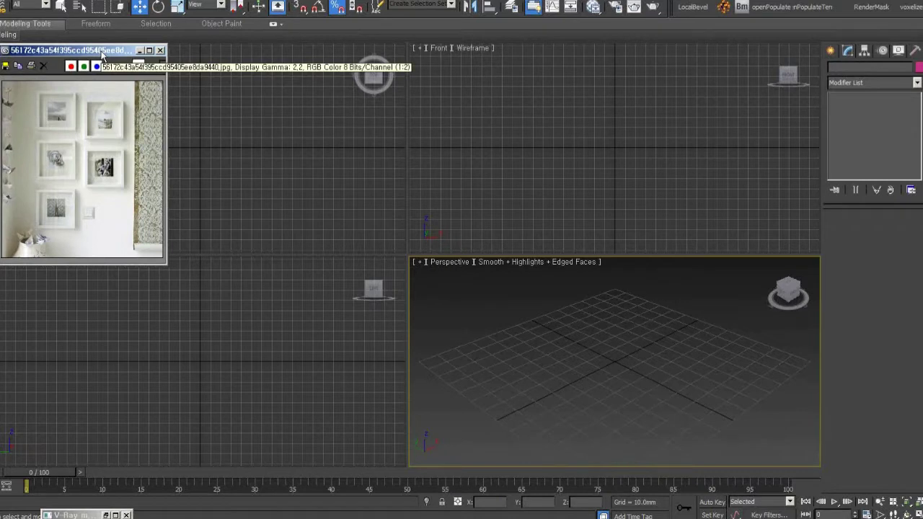
left_click_drag(102, 54, 98, 54)
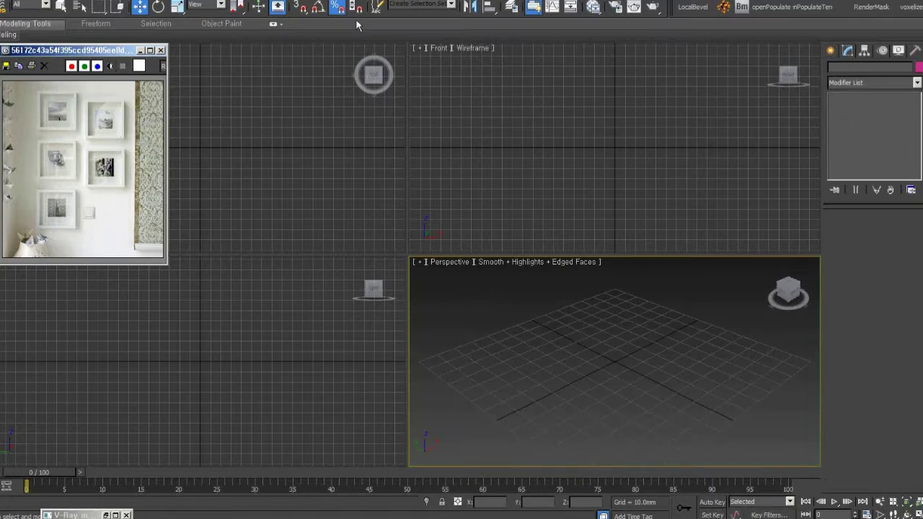
Draw a Plane about 116 by 122 m in the Perspective view.
left_click(830, 51)
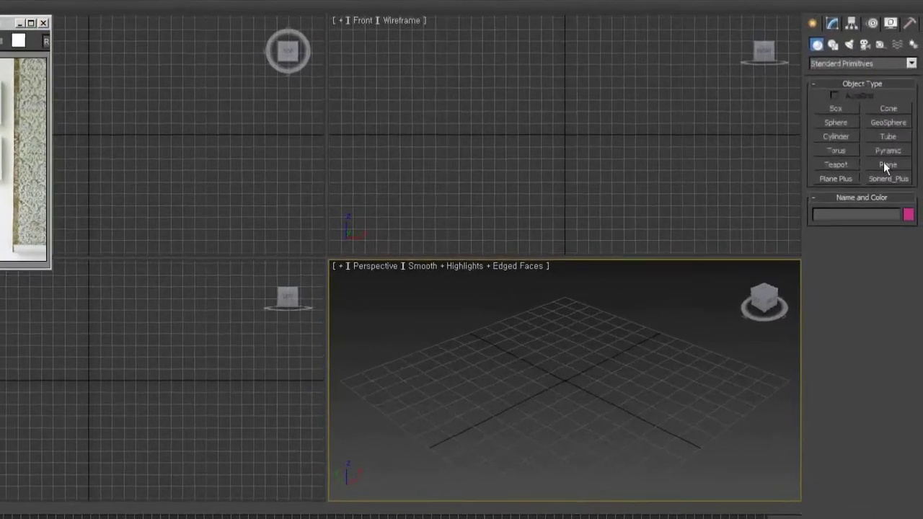
left_click(895, 173)
left_click_drag(627, 299, 588, 406)
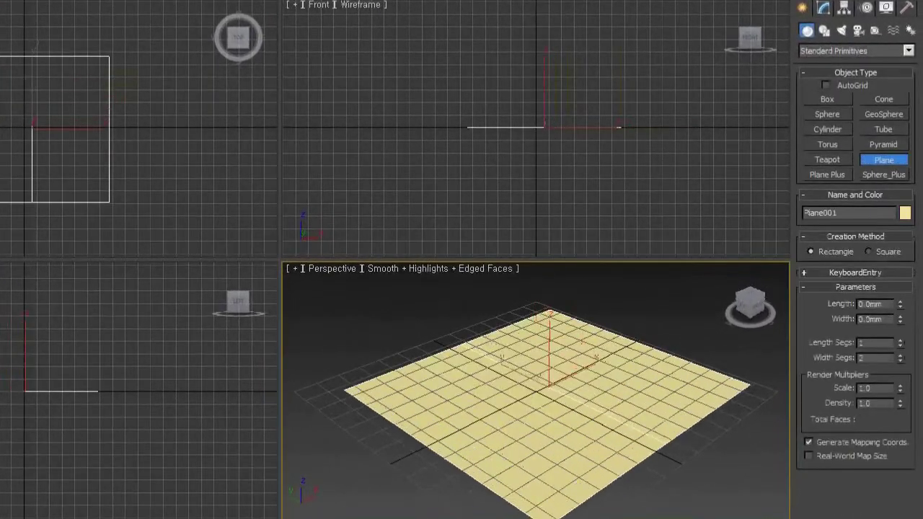
left_click_drag(504, 447, 618, 433)
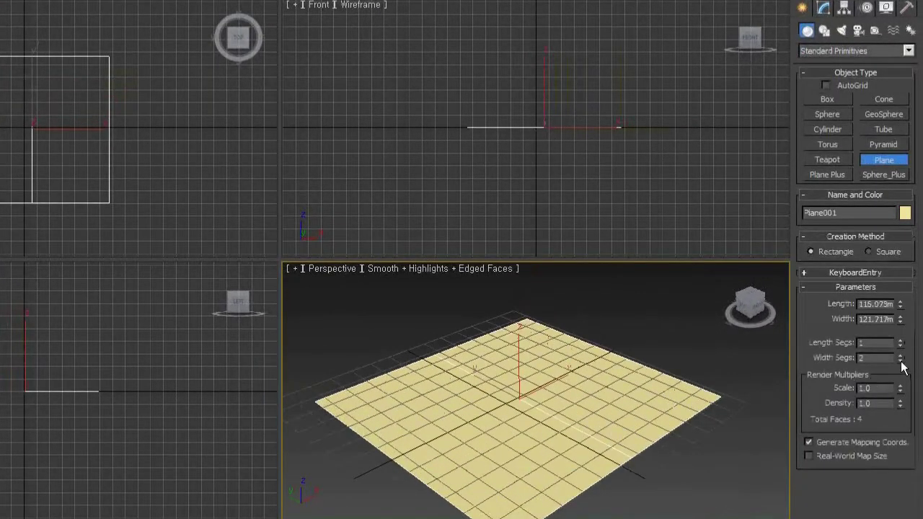
Hide the home grid and set the plane's length and width segments to 2.
key("g")
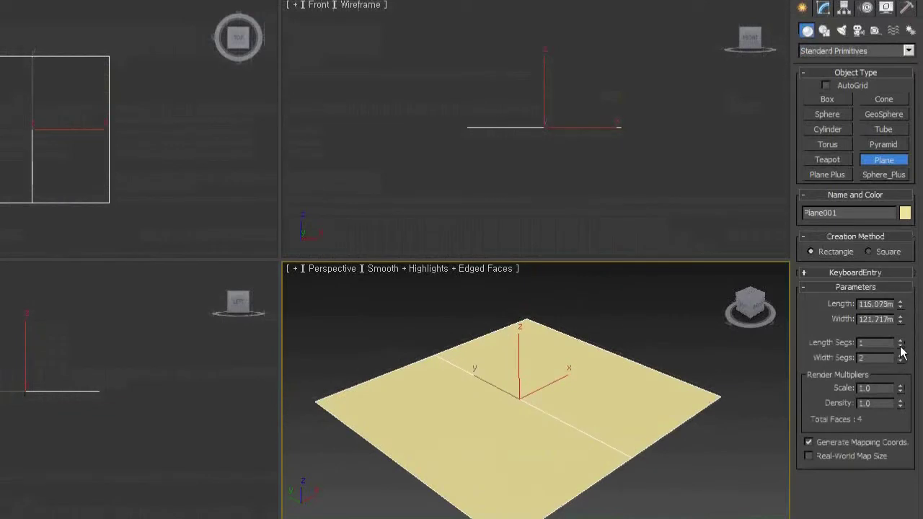
left_click(899, 339)
middle_click_drag(667, 381, 666, 366)
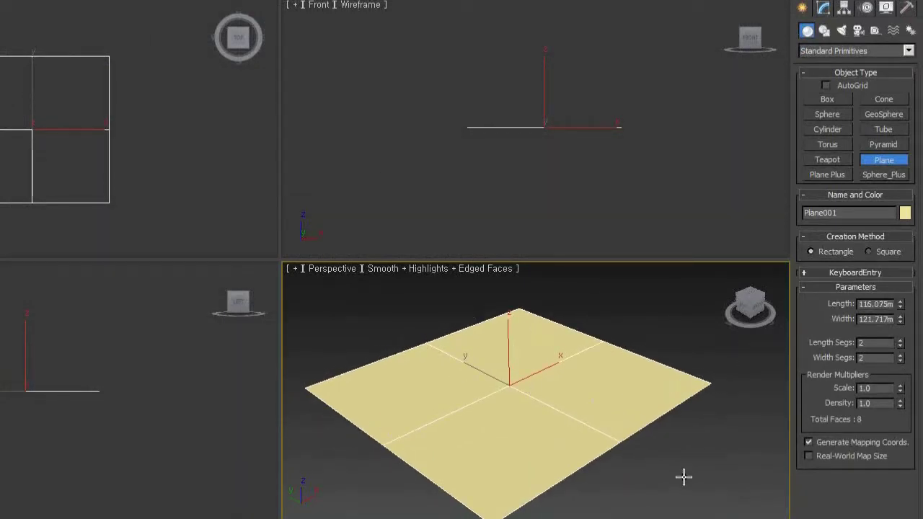
Convert Plane001 to an Editable Poly and widen the modifier stack panel.
right_click(490, 369)
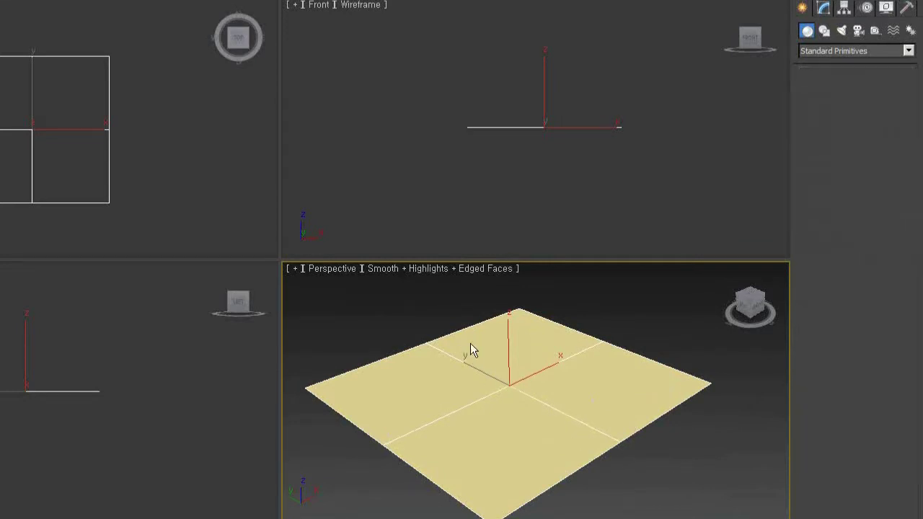
right_click(479, 322)
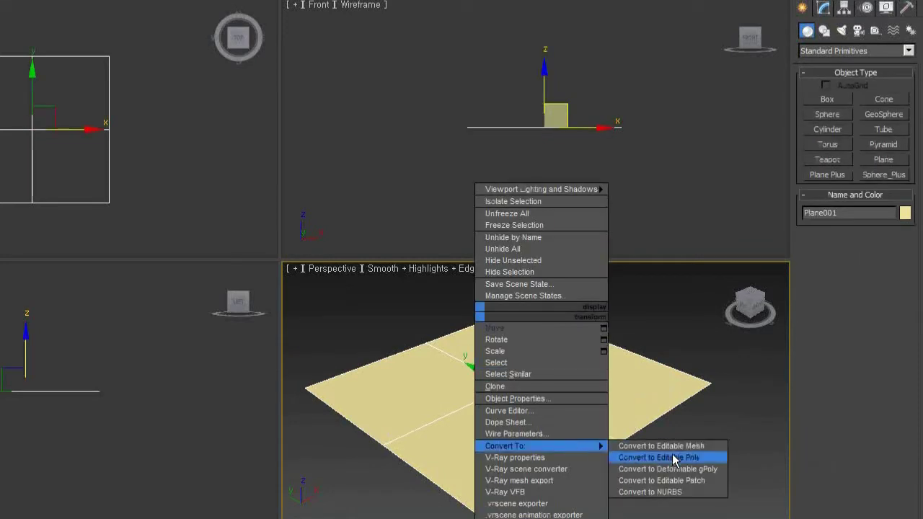
left_click(677, 459)
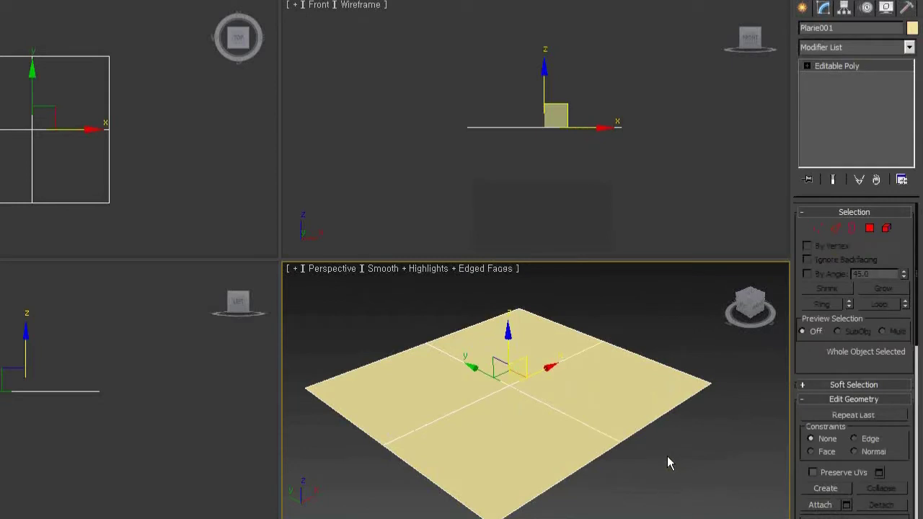
middle_click_drag(628, 428, 640, 430)
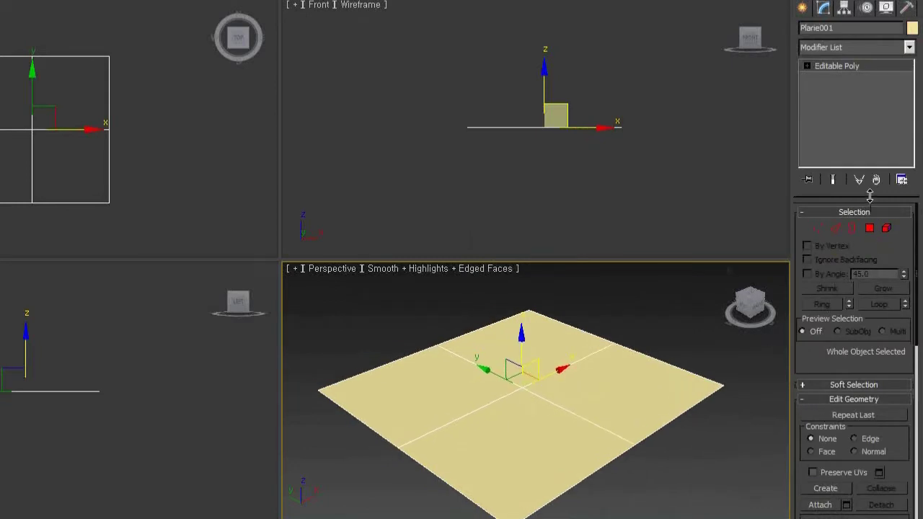
left_click_drag(869, 196, 868, 136)
Switch Plane001 to Edge level and window-select its four inner edges, then deselect.
left_click(839, 170)
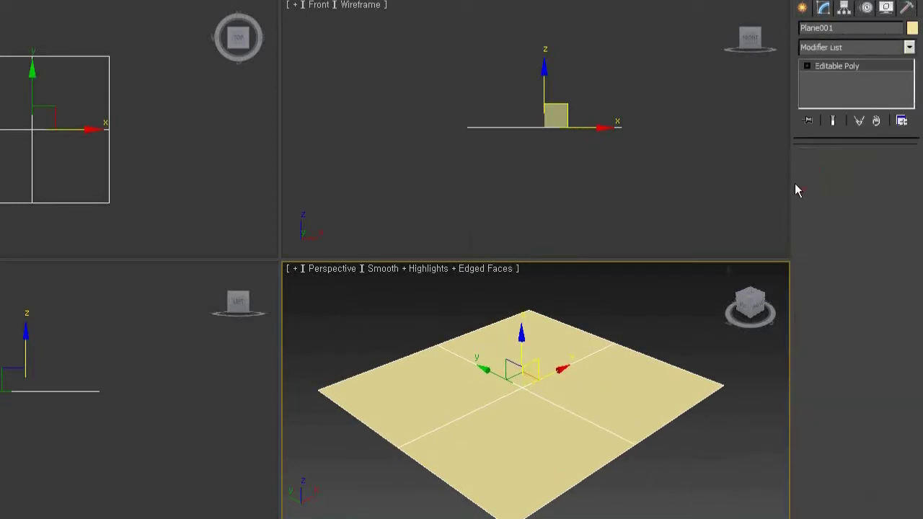
left_click_drag(516, 385, 516, 386)
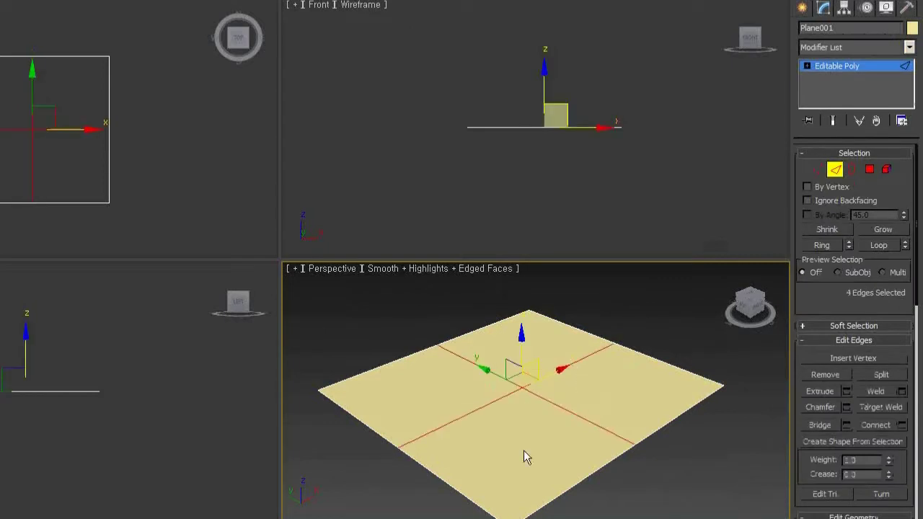
left_click(582, 463)
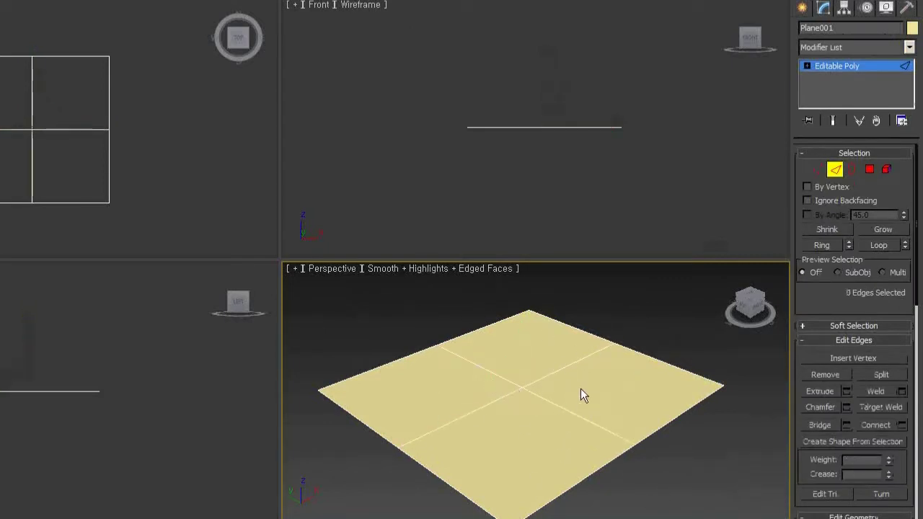
left_click_drag(580, 388, 492, 380)
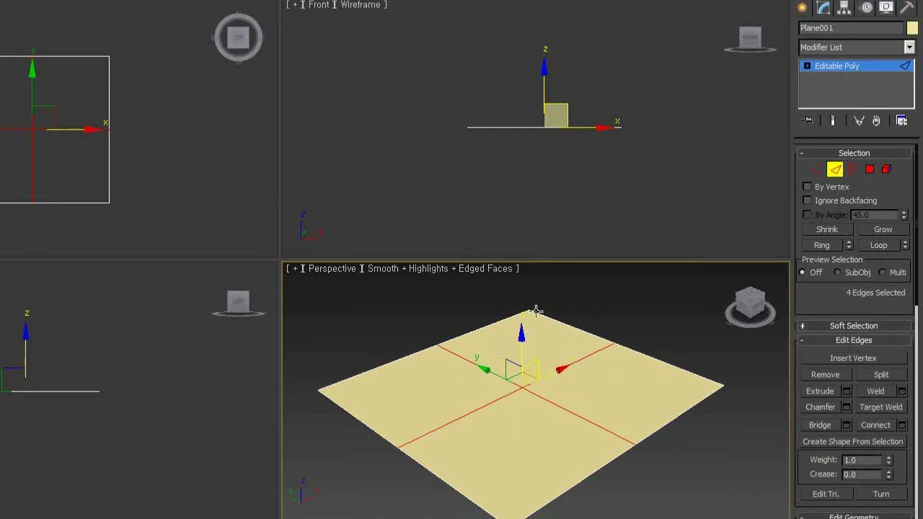
left_click(672, 386)
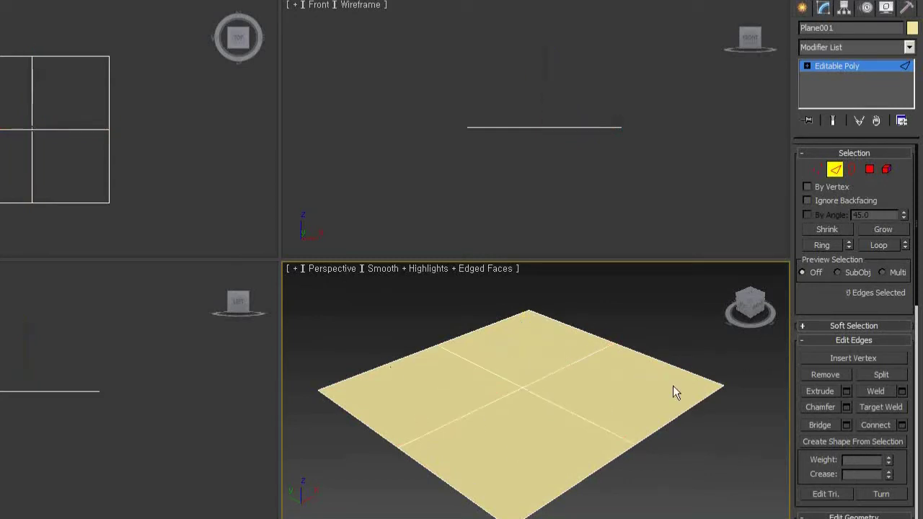
In Polygon mode, select the plane's right quad and lower it.
left_click(870, 168)
left_click(599, 392)
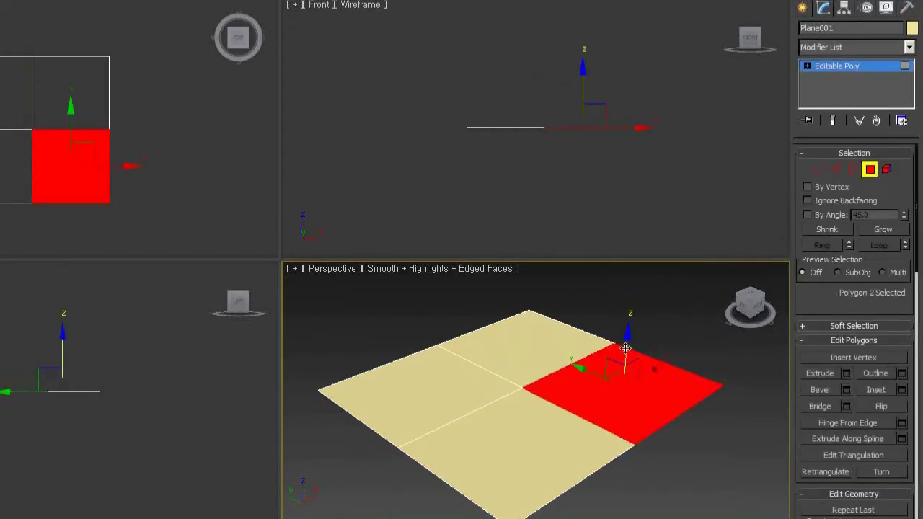
mouse_move(626, 348)
left_mouse_down()
mouse_move(630, 418)
mouse_move(613, 370)
left_mouse_up()
Split the plane along its four centre edges in Edge mode.
left_click(835, 169)
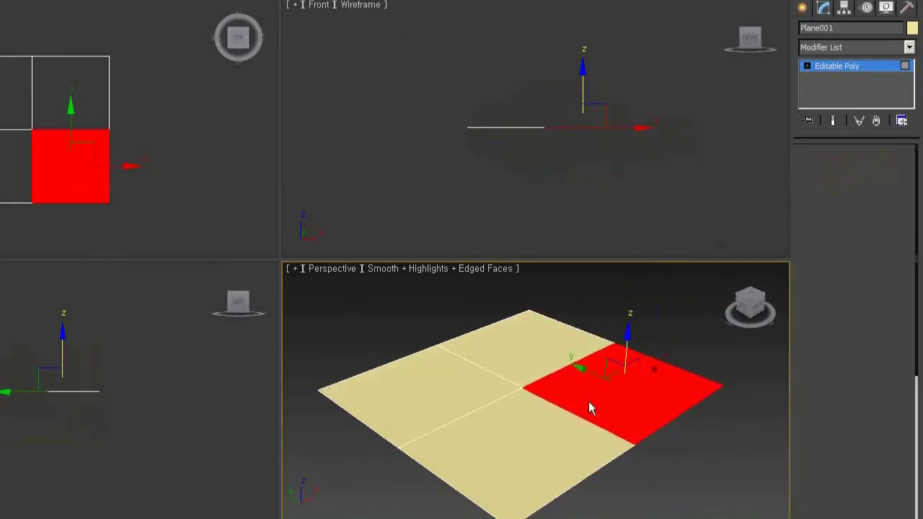
left_click_drag(542, 420, 506, 381)
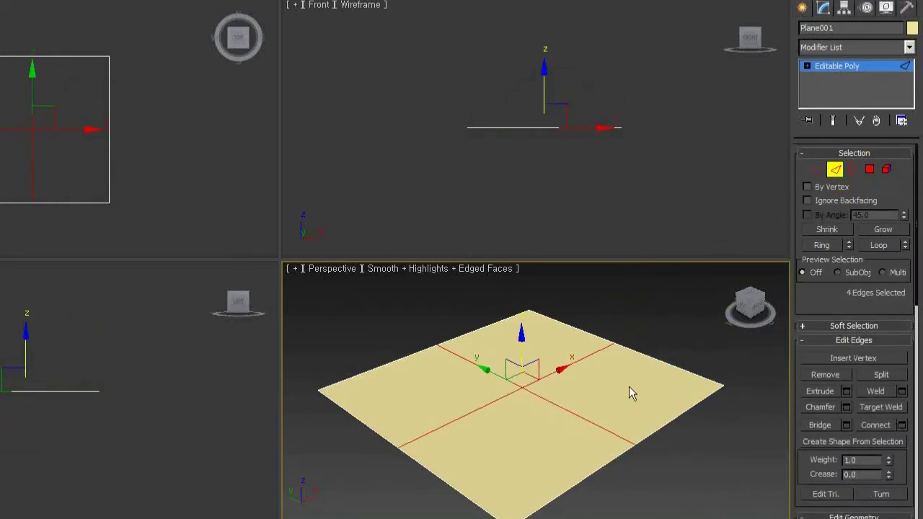
left_click(898, 377)
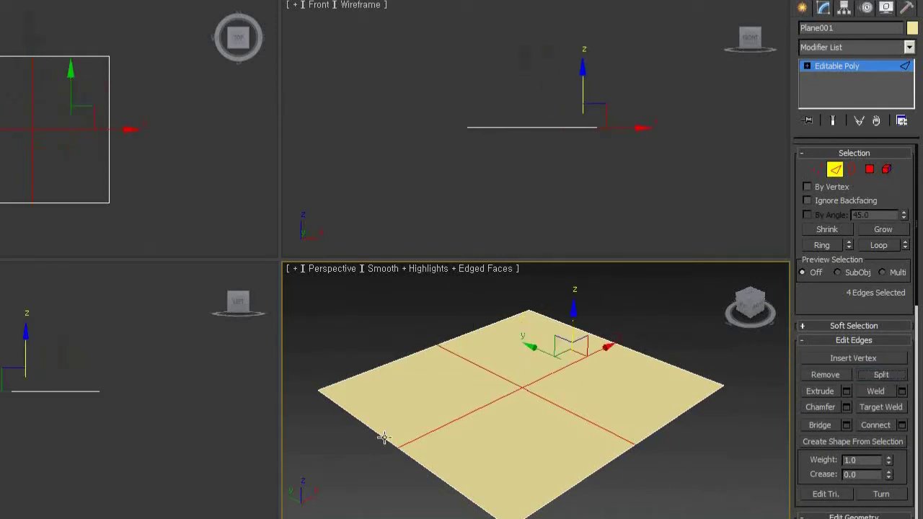
left_click(715, 444)
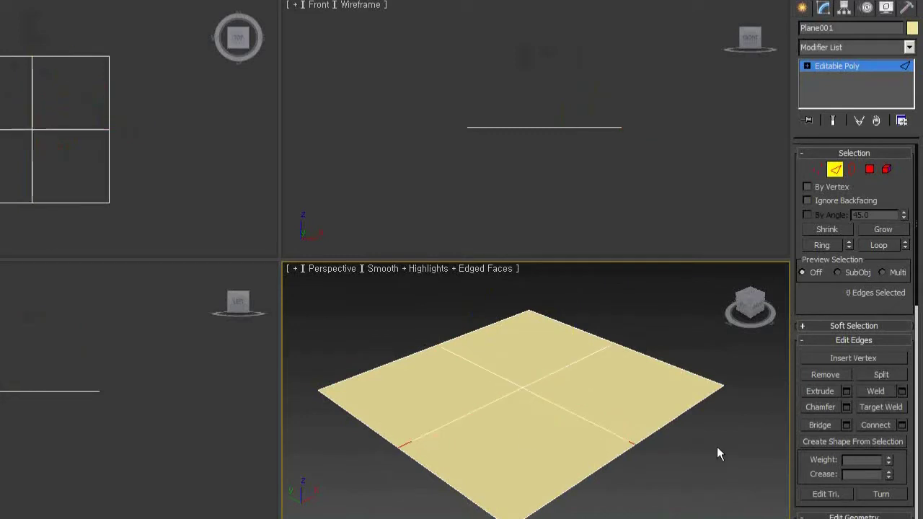
Test-move the right, front and left quads in Polygon mode, undoing each move.
left_click(871, 171)
left_click(618, 396)
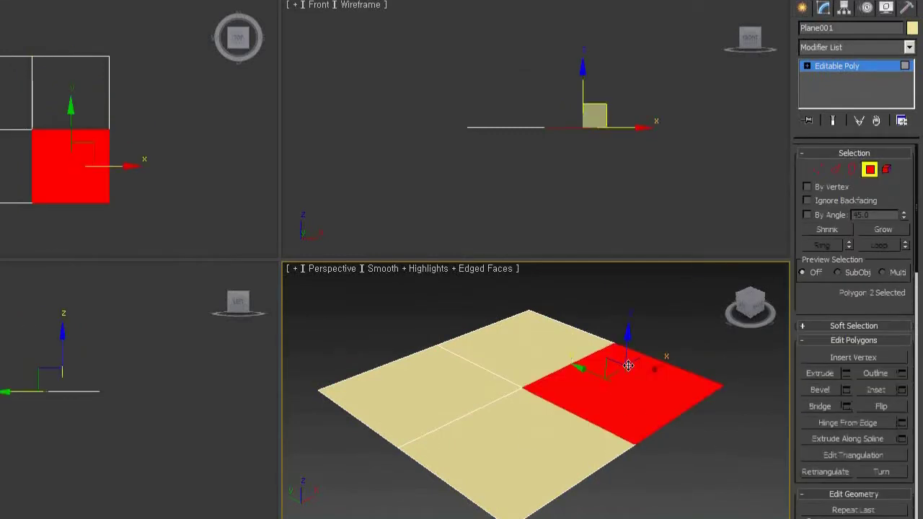
left_click_drag(624, 354, 626, 310)
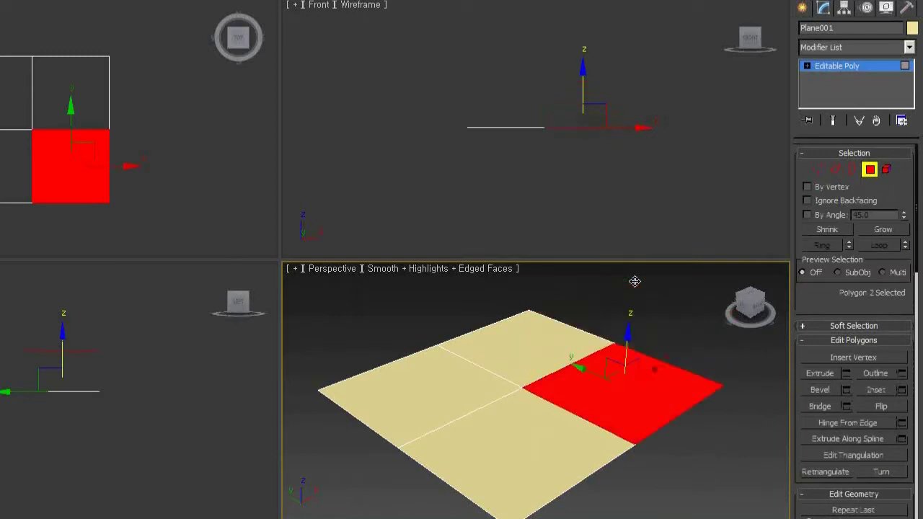
left_click_drag(413, 401, 414, 505)
key("ctrl+z")
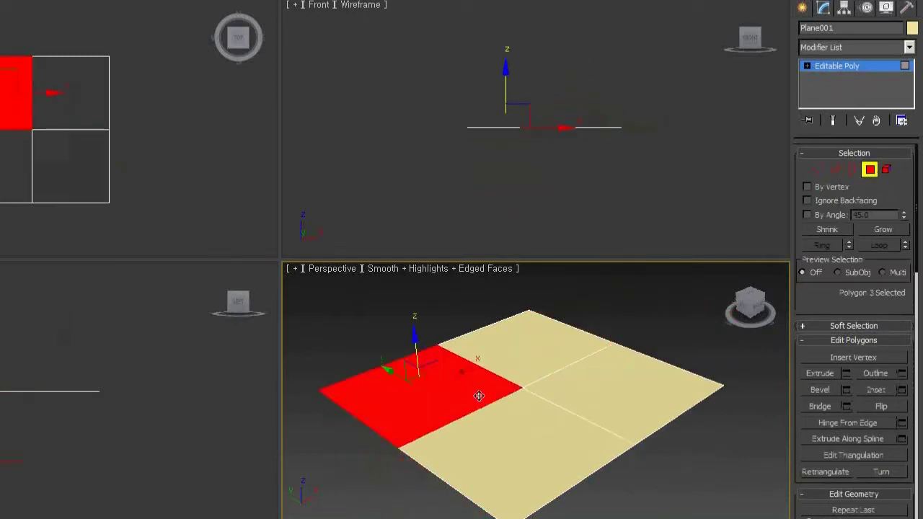
left_click(628, 493)
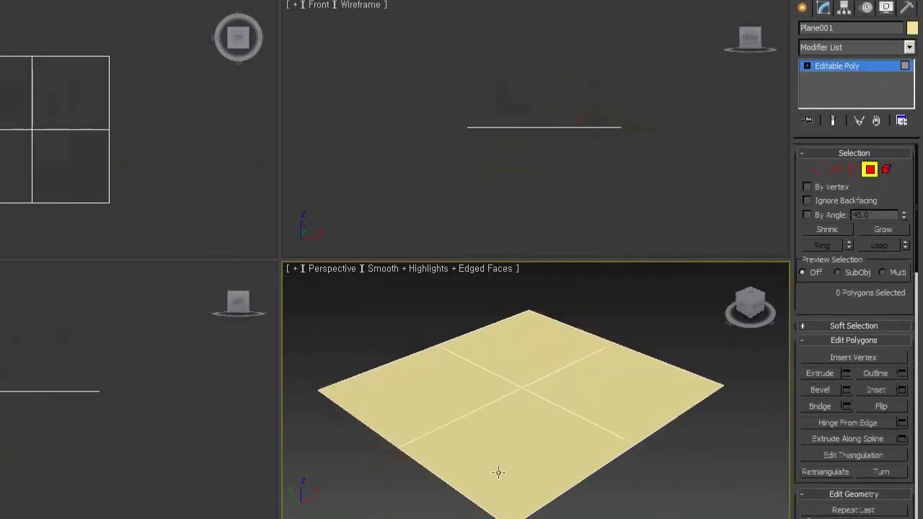
left_click_drag(597, 409, 599, 497)
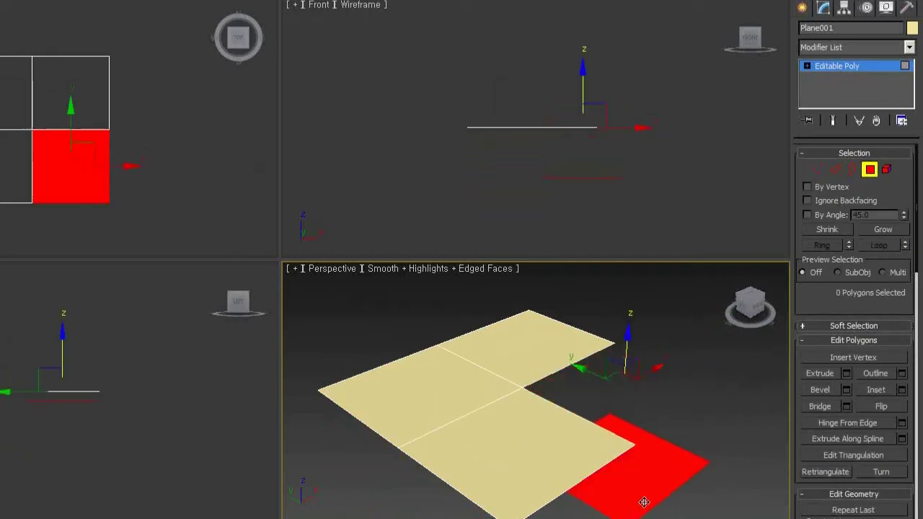
key("ctrl+z")
left_click_drag(538, 472, 532, 512)
key("ctrl+z")
left_click_drag(417, 401, 371, 498)
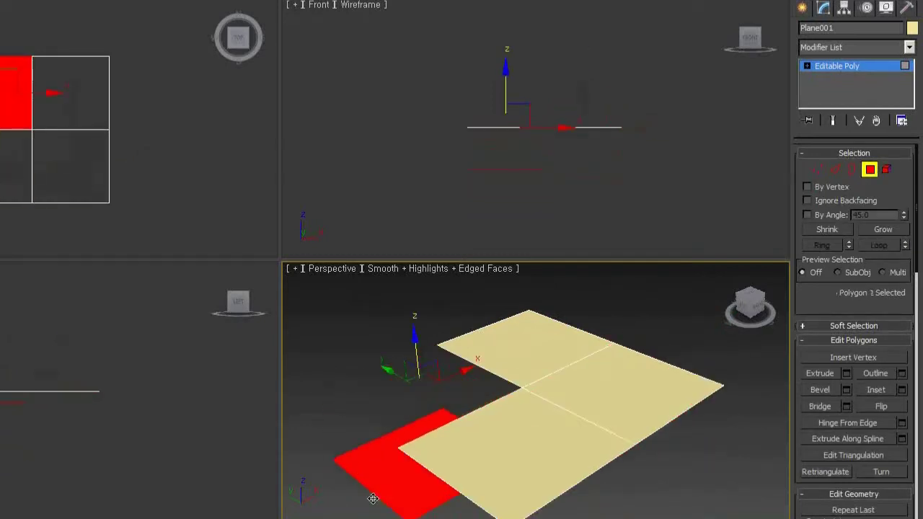
key("ctrl+z")
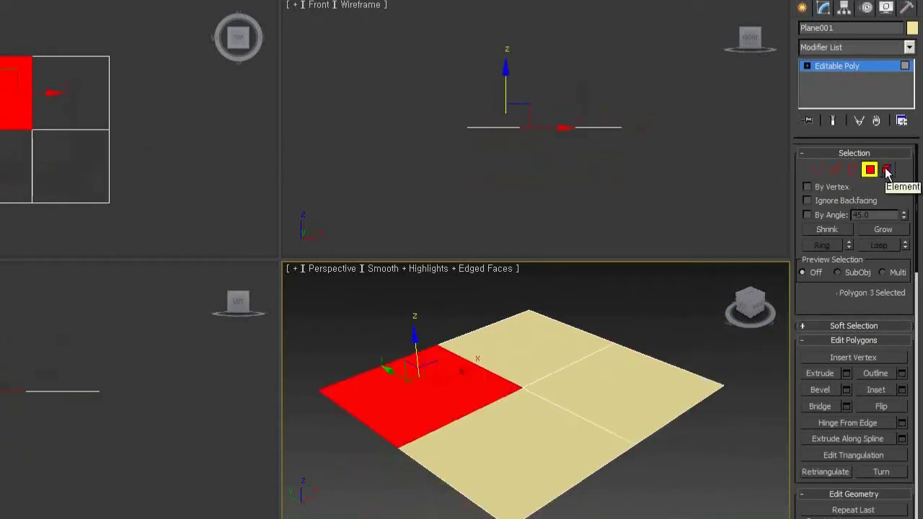
Pull the plane's whole element away in Element mode, then undo back to Polygon mode.
left_click(886, 170)
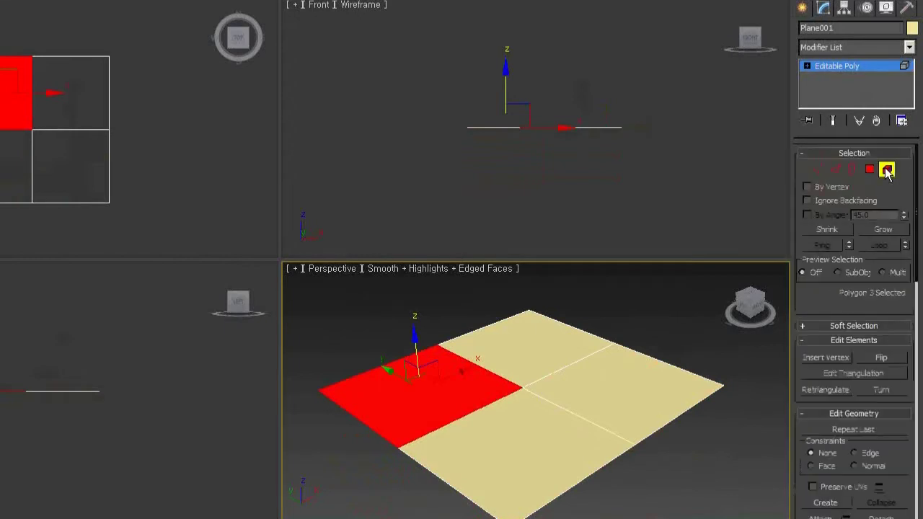
left_click(610, 403)
mouse_move(611, 403)
left_mouse_down()
mouse_move(537, 513)
mouse_move(512, 406)
left_mouse_up()
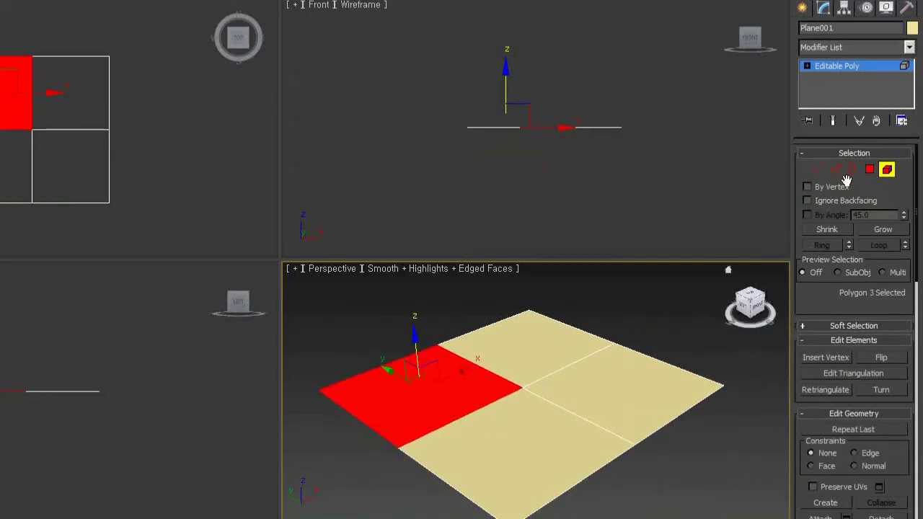
left_click(870, 170)
key("ctrl+z")
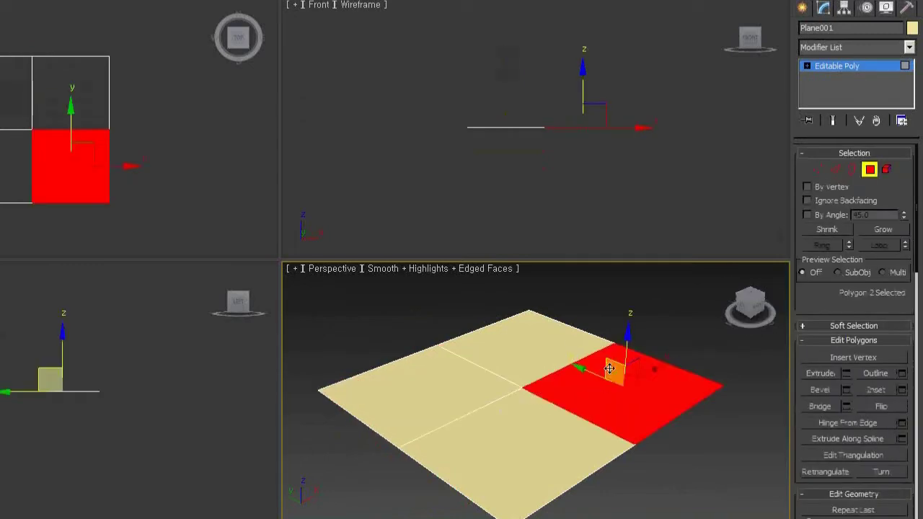
Switch to Vertex level and test-drag a vertex on the plane's right edge.
left_click(818, 169)
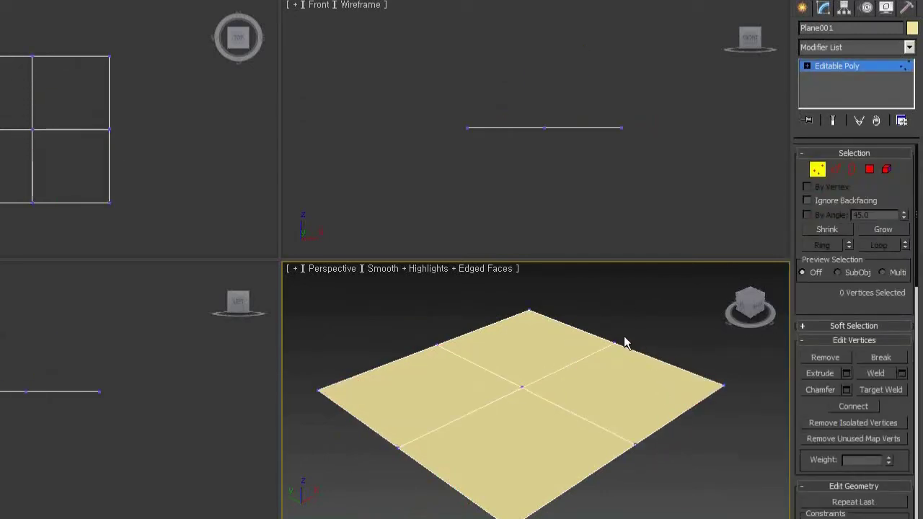
left_click(612, 343)
mouse_move(620, 308)
left_mouse_down()
mouse_move(585, 362)
mouse_move(489, 412)
left_mouse_up()
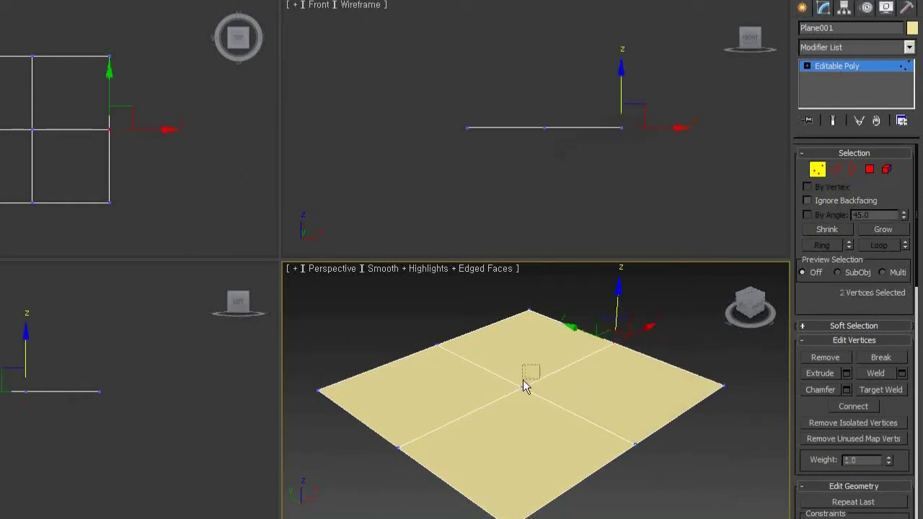
left_click(528, 424)
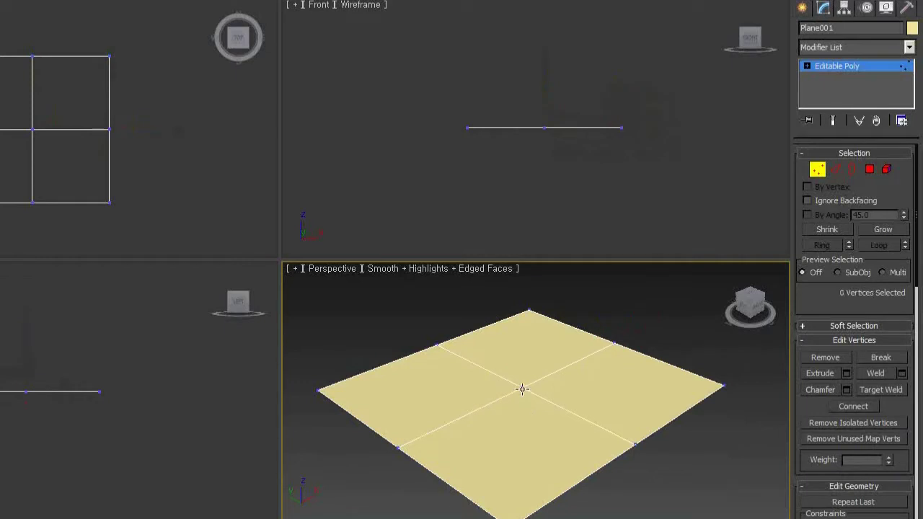
Marquee-select around the plane centre to pick up the stacked centre vertices.
left_click(522, 390)
left_click_drag(406, 315, 442, 353)
left_click_drag(365, 397, 411, 458)
left_click_drag(613, 437, 642, 462)
left_click_drag(536, 402, 468, 353)
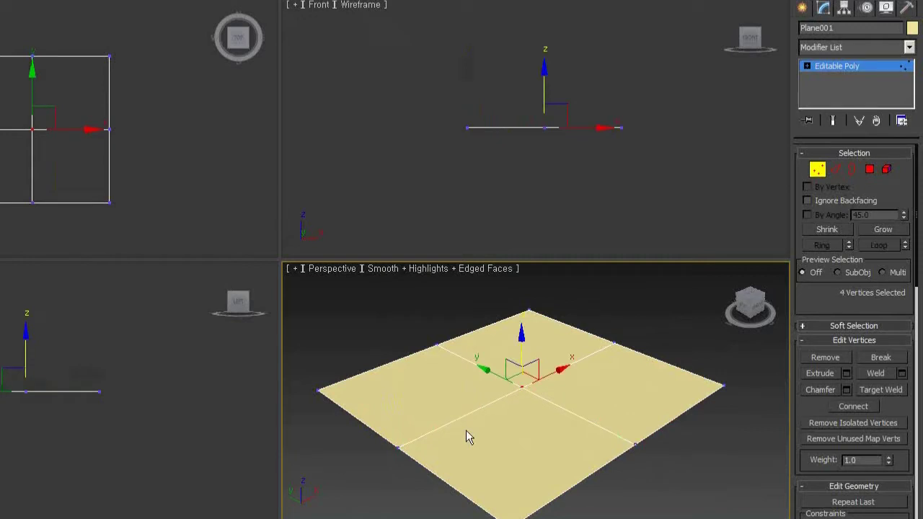
left_click(692, 459)
left_click_drag(555, 424, 505, 370)
left_click(343, 303)
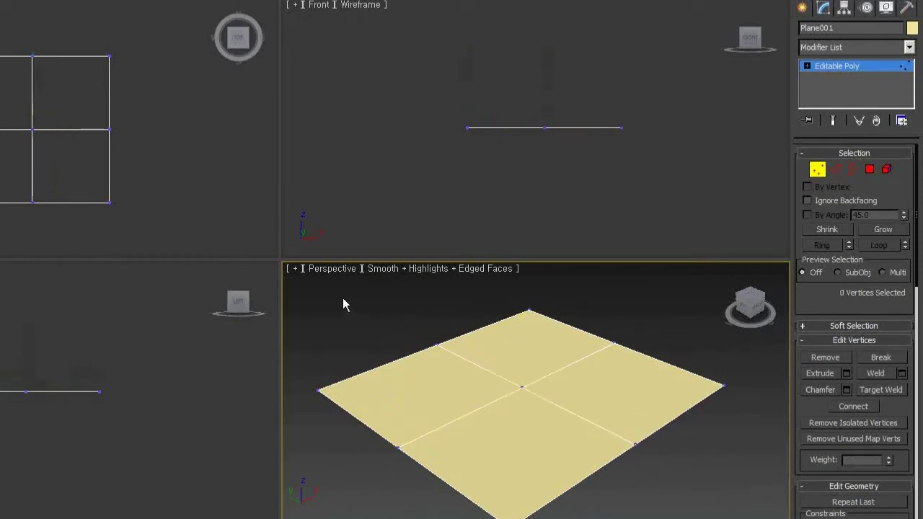
Marquee-select all 16 vertices of the plane.
left_click_drag(304, 289, 632, 482)
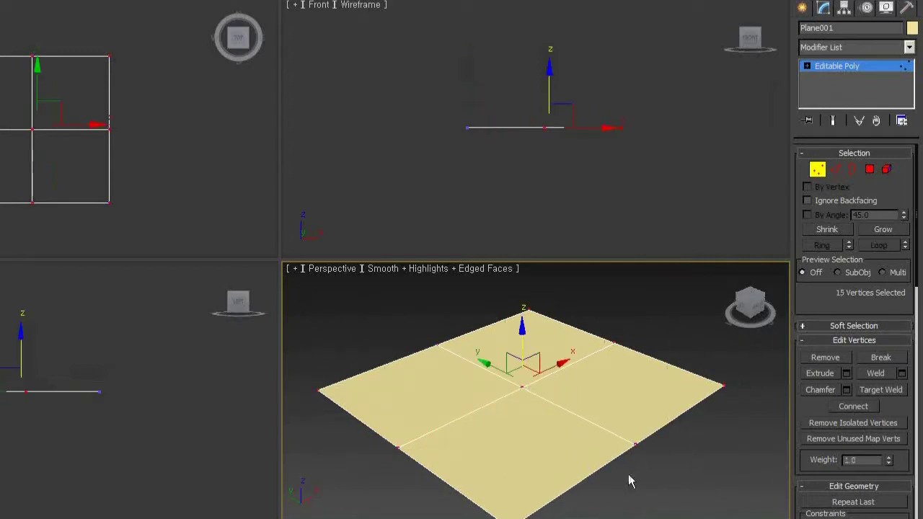
middle_click_drag(612, 457, 614, 450)
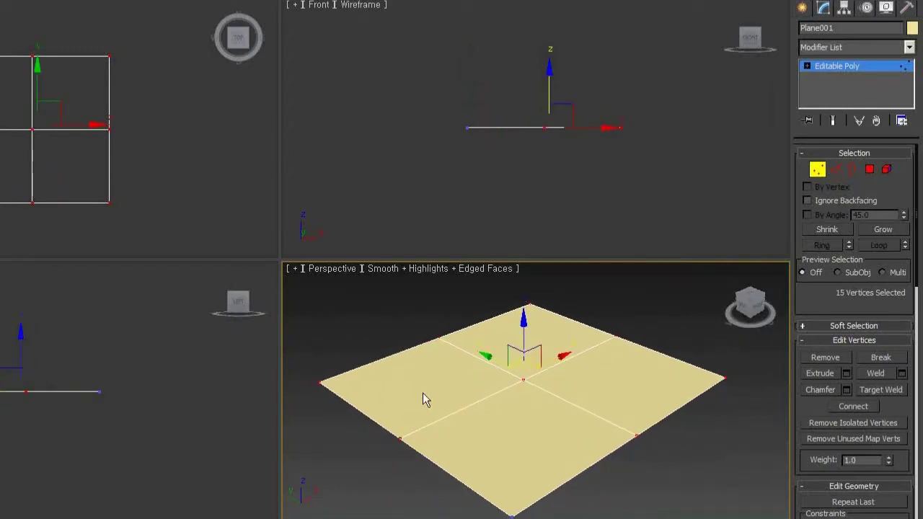
left_click(614, 476)
middle_click_drag(612, 473, 612, 466)
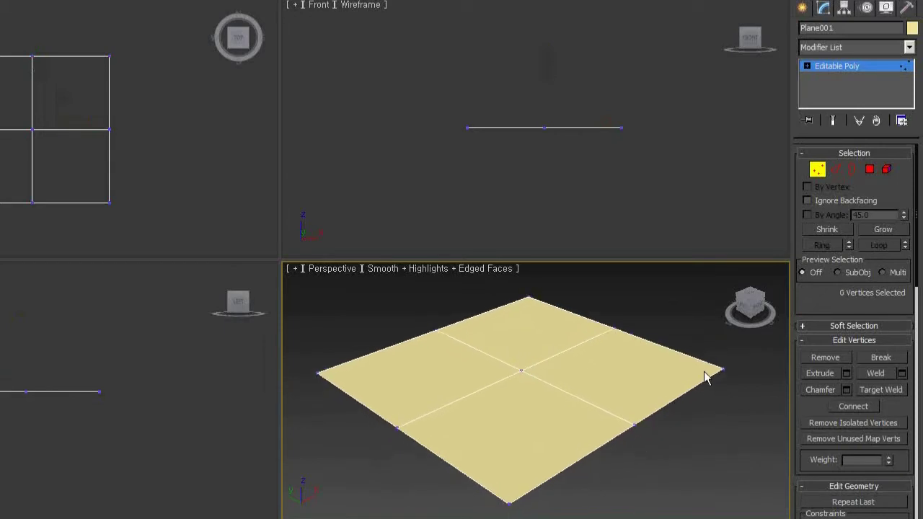
left_click(724, 367)
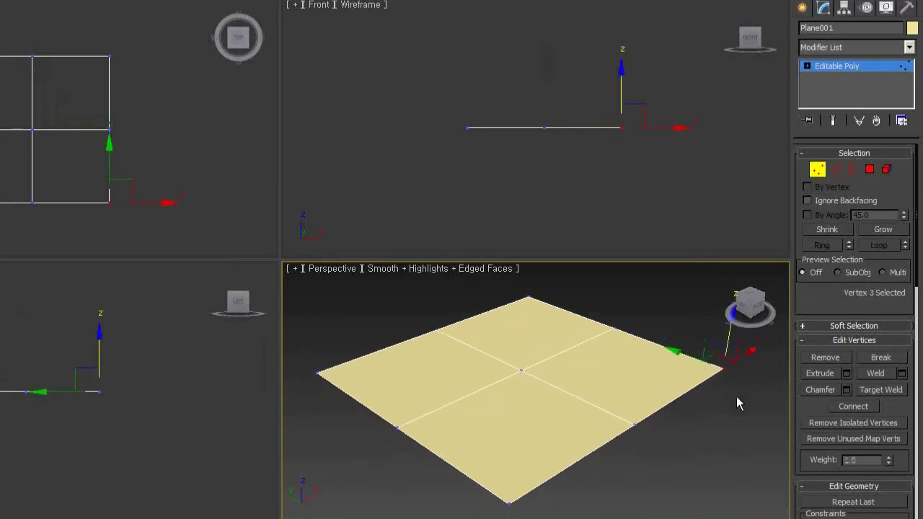
left_click(736, 399)
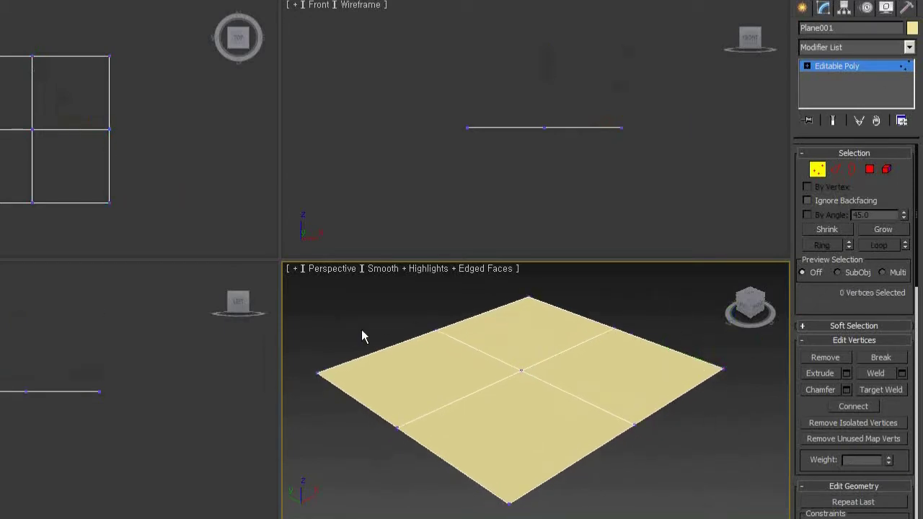
left_click_drag(306, 281, 764, 515)
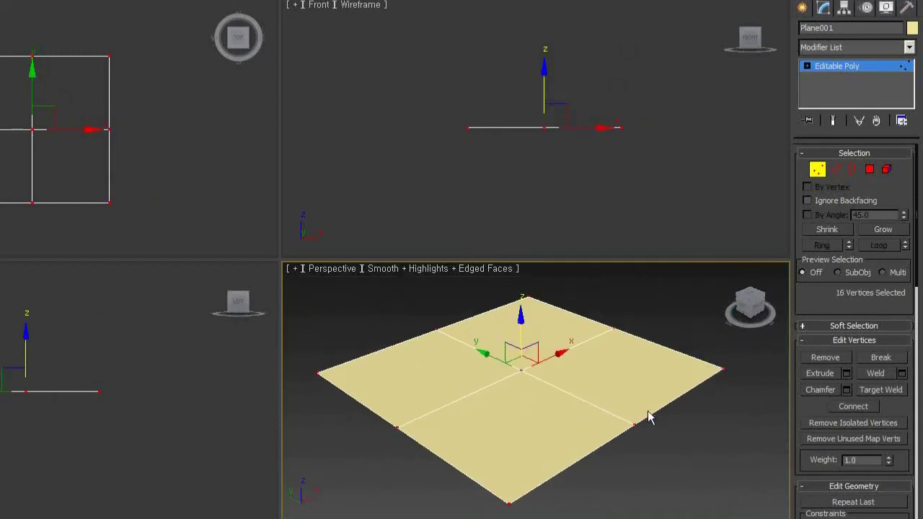
Check the Weld threshold settings, cancel, then weld the 16 vertices down to 9.
left_click(874, 380)
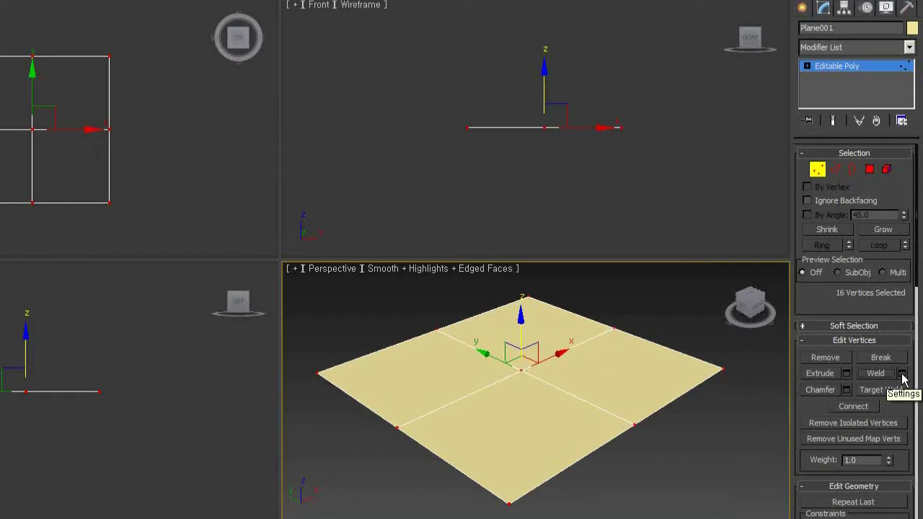
left_click(902, 374)
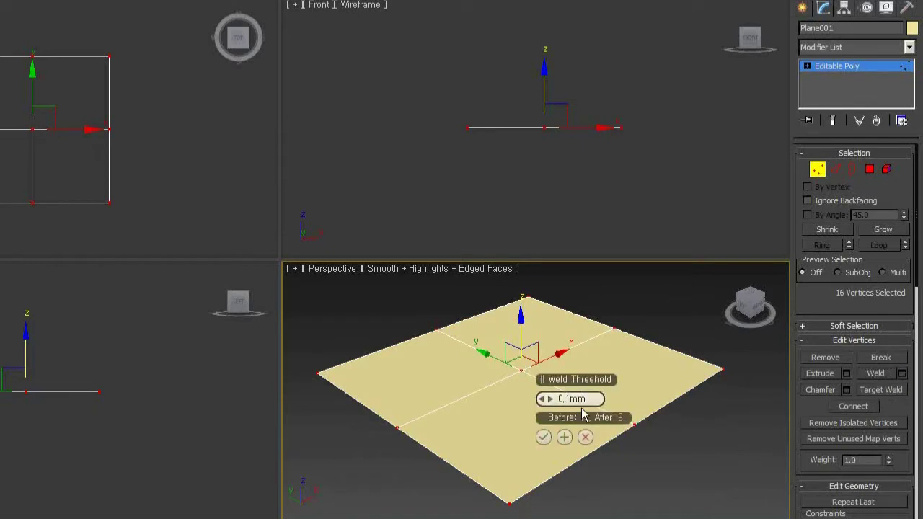
left_click(584, 437)
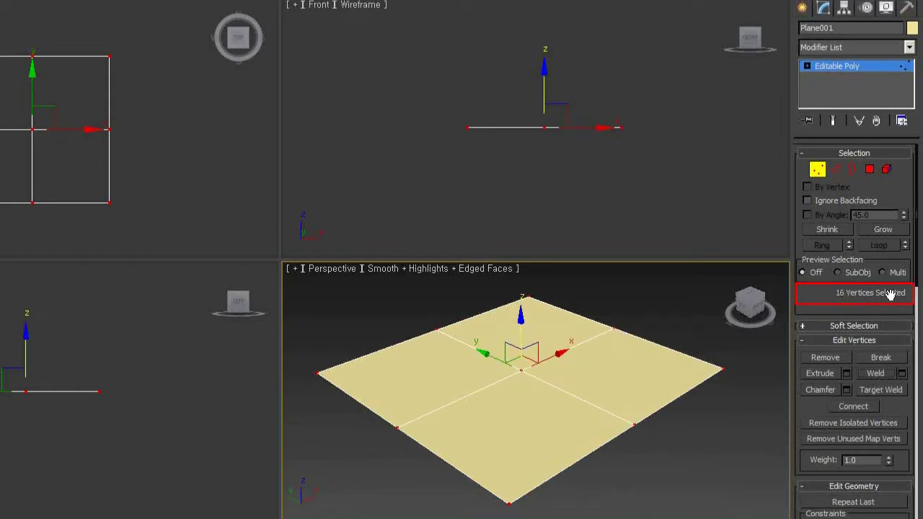
left_click(877, 375)
left_click(721, 440)
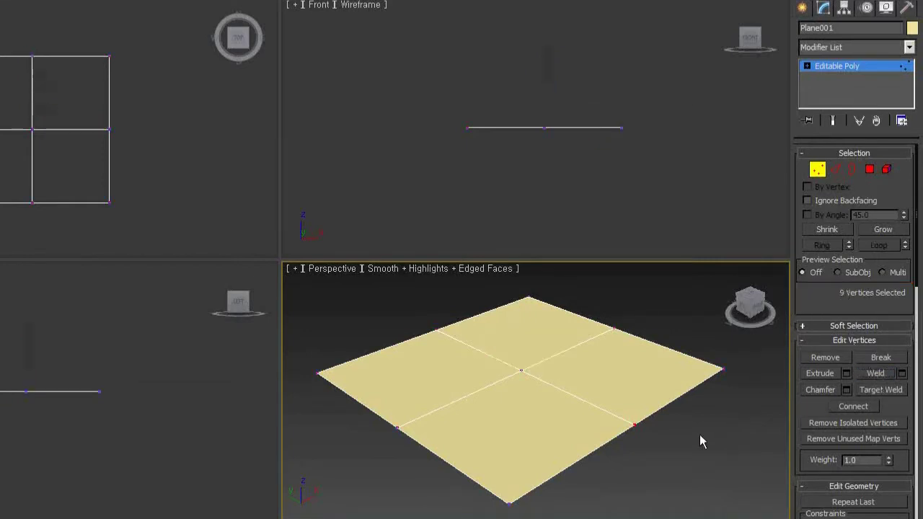
Test-move the plane's right quad in Polygon mode to check whether it's attached.
left_click(868, 169)
left_click(610, 371)
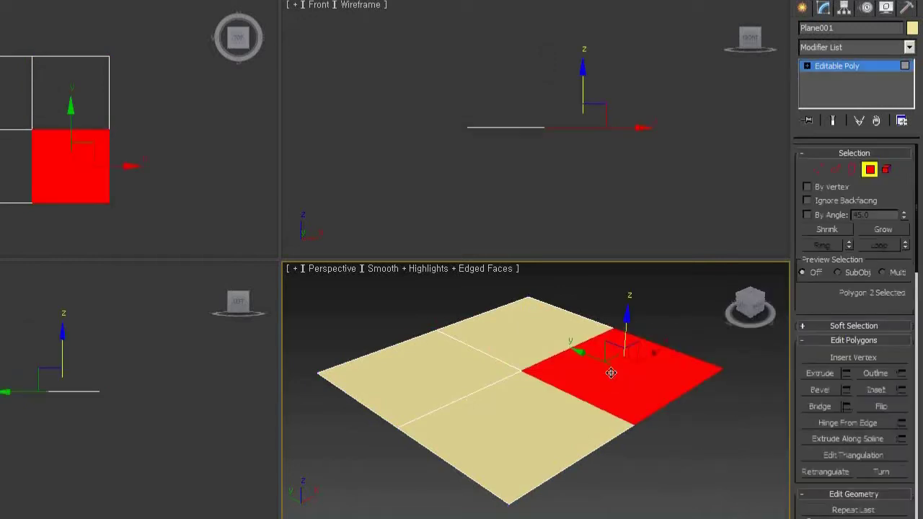
mouse_move(622, 325)
left_mouse_down()
mouse_move(629, 424)
mouse_move(634, 393)
left_mouse_up()
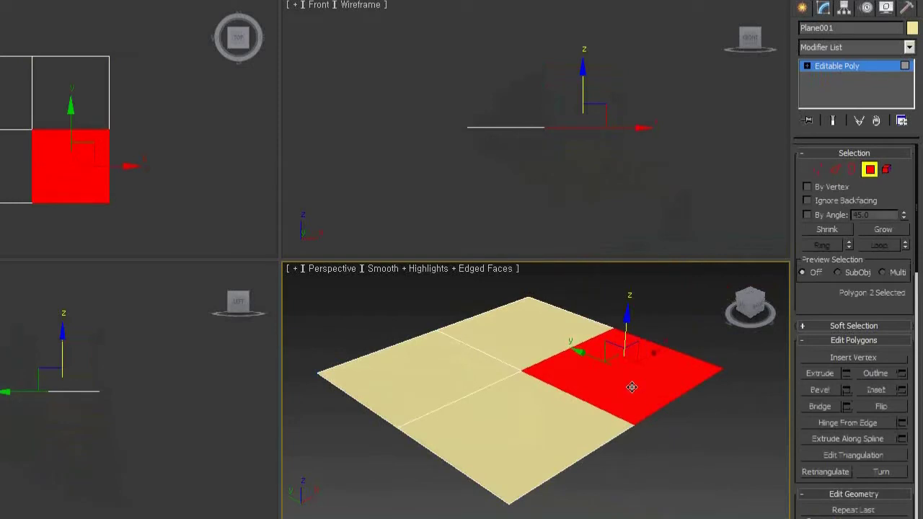
left_click(644, 470)
middle_click_drag(591, 426, 605, 426)
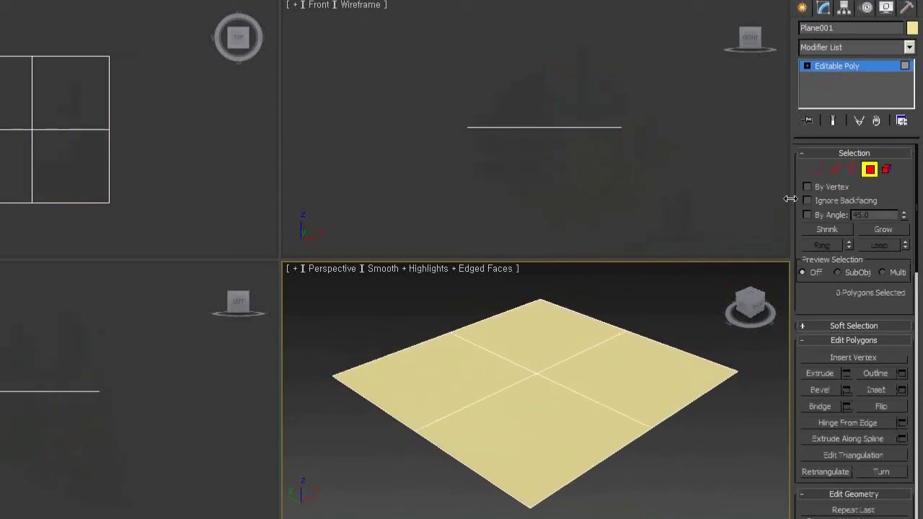
Split the plane along its four inner edges, test-lift a quad, then select its vertices.
left_click(834, 170)
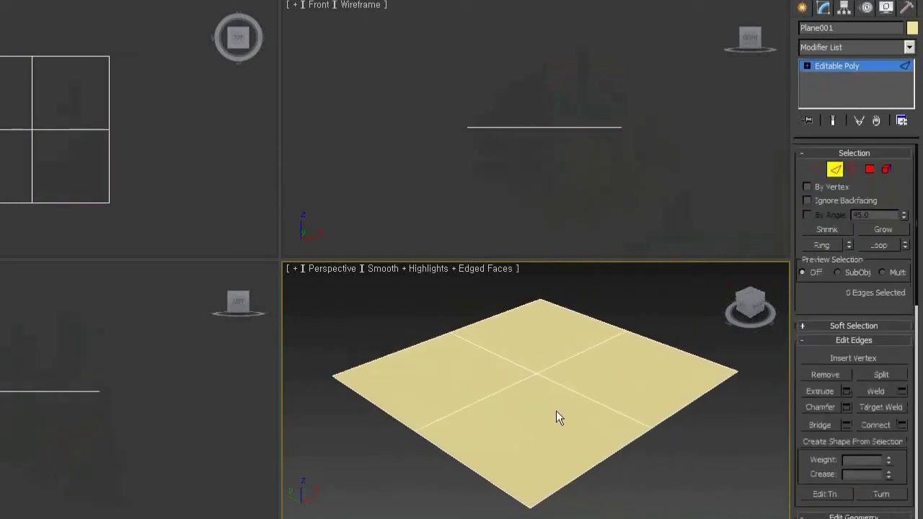
left_click_drag(599, 390, 492, 366)
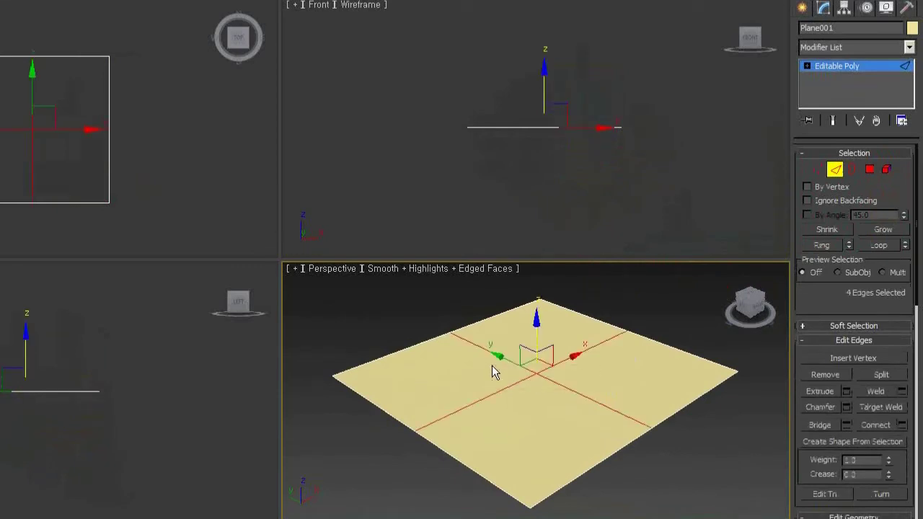
left_click(884, 375)
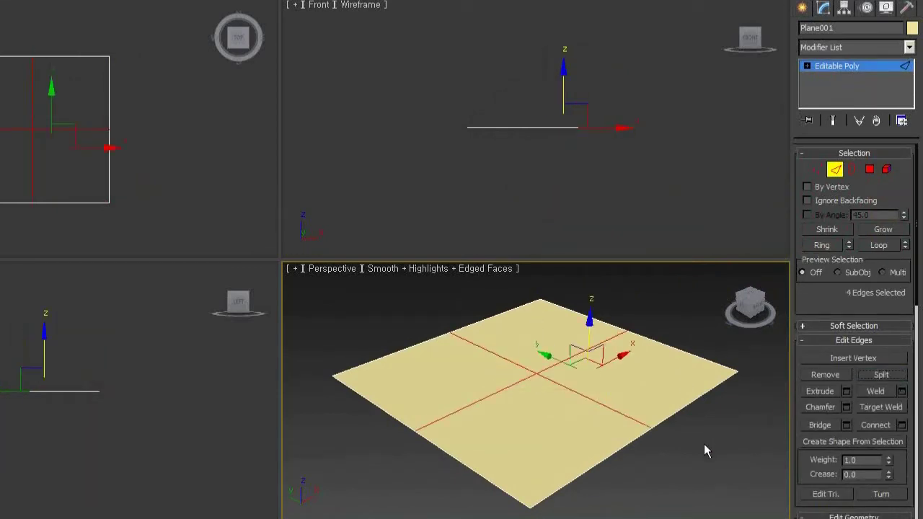
left_click(870, 170)
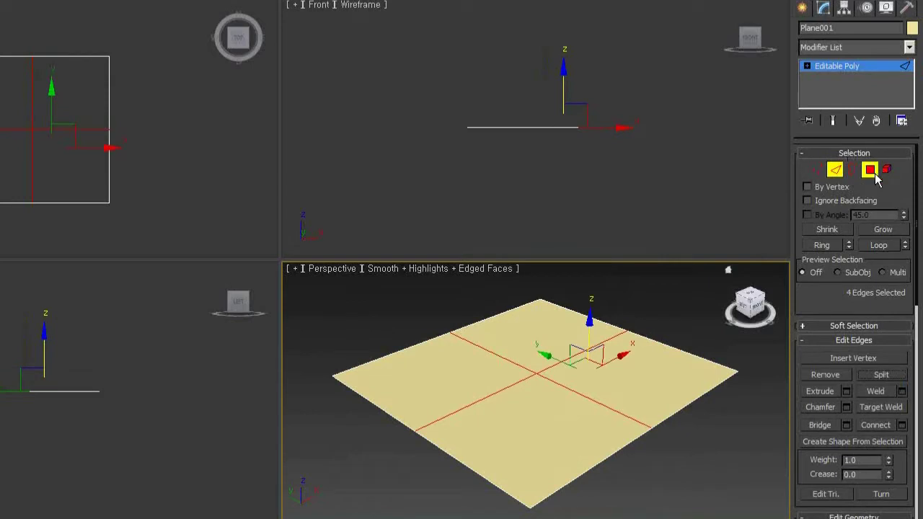
left_click(629, 374)
left_click_drag(629, 374, 629, 338)
key("ctrl+z")
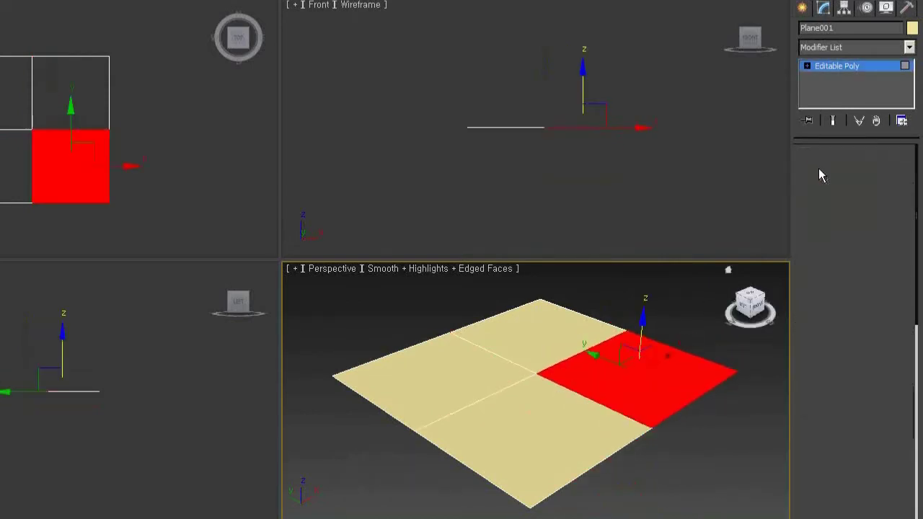
key("1")
left_click_drag(731, 443, 382, 329)
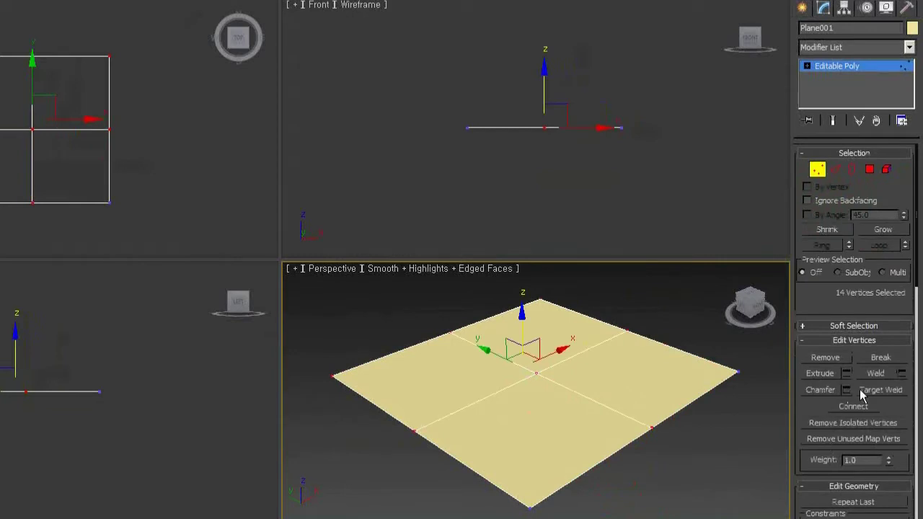
Target Weld the right corner and bottom vertices onto neighbours to form a pointed pentagon.
left_click(870, 378)
left_click(697, 461)
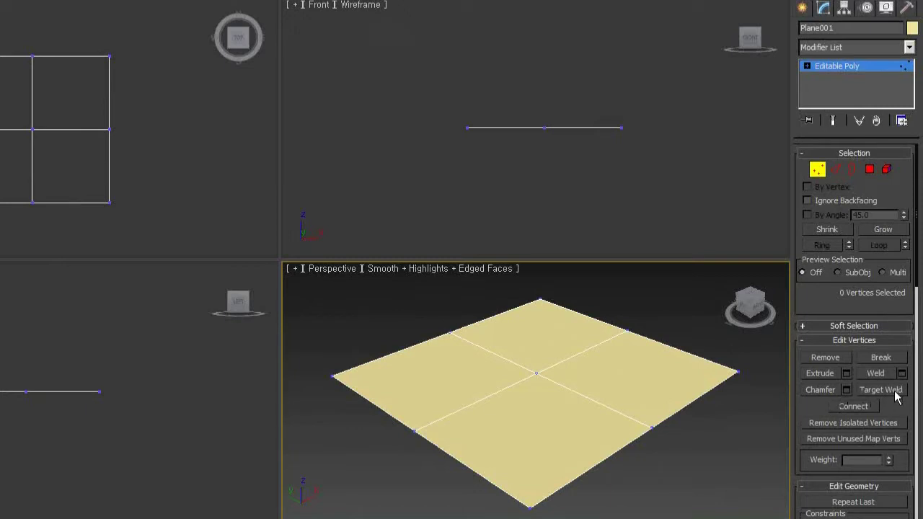
left_click(896, 393)
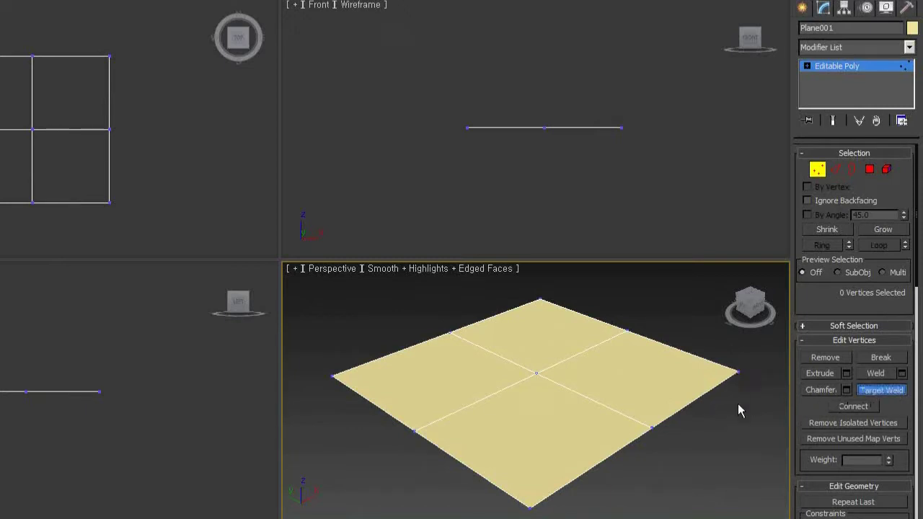
left_click(628, 331)
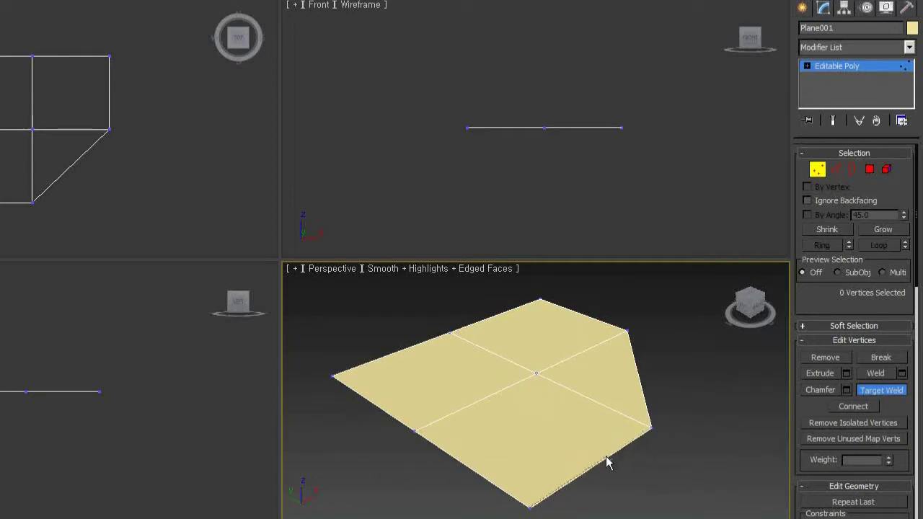
left_click(652, 428)
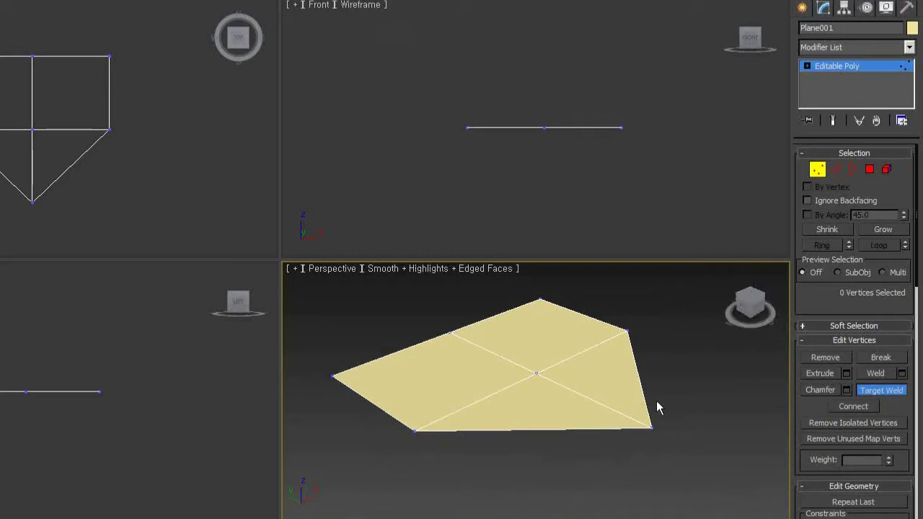
right_click(572, 421)
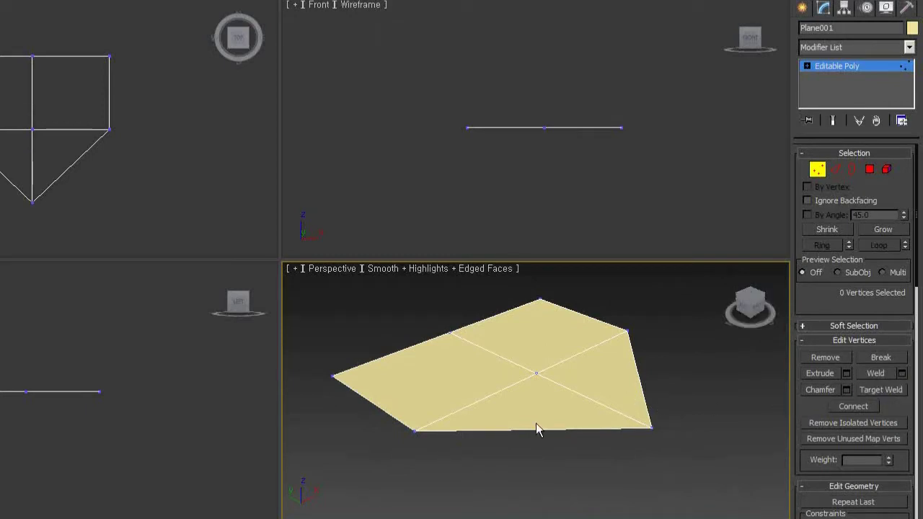
Delete the plane and browse the Standard Primitives creation options.
left_click(819, 171)
key("Delete")
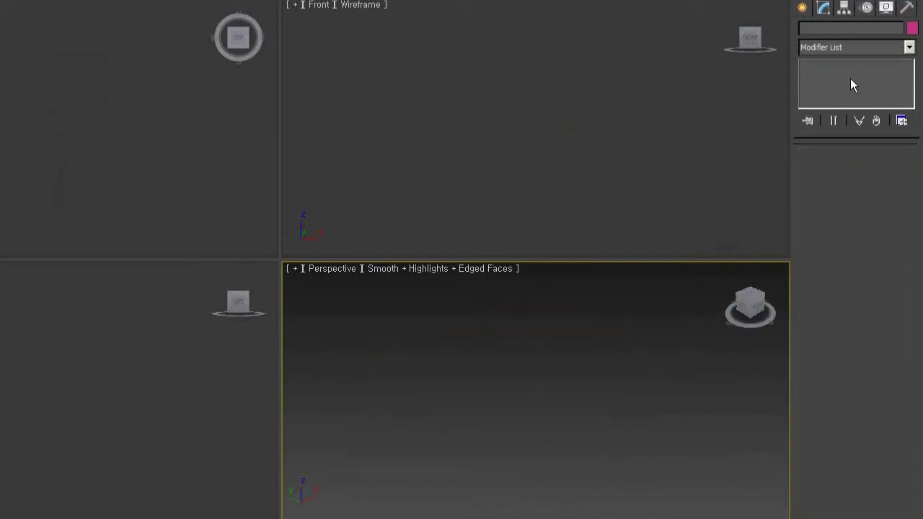
left_click(801, 7)
left_click(818, 114)
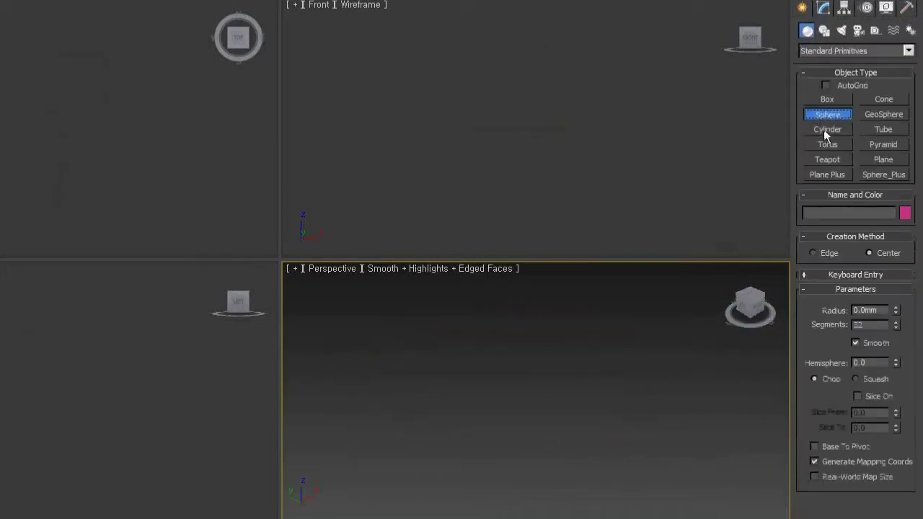
left_click(823, 129)
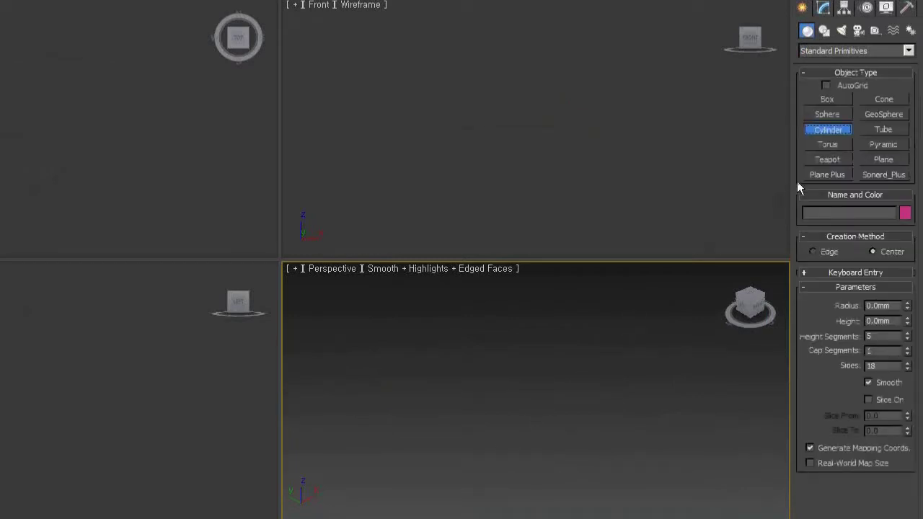
Draw a 10-sided circular NGon of radius 58.779mm in the Perspective view.
left_click(826, 30)
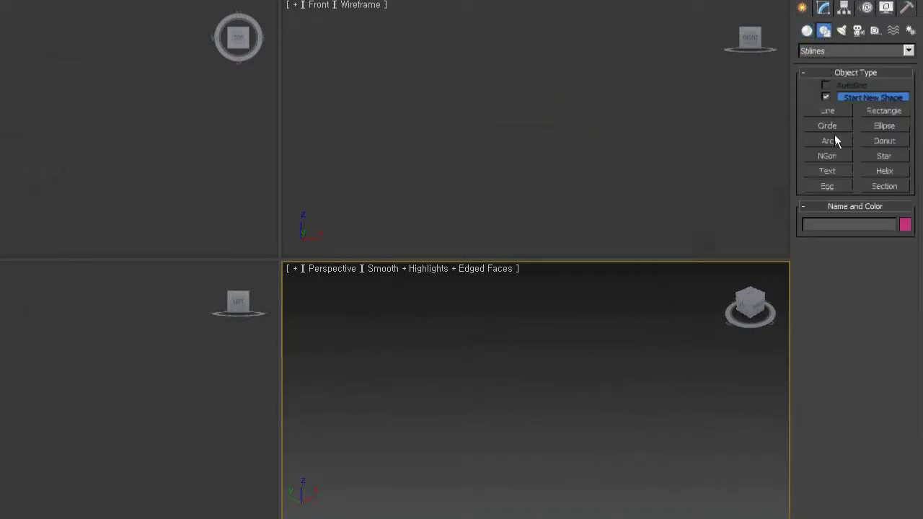
left_click(829, 156)
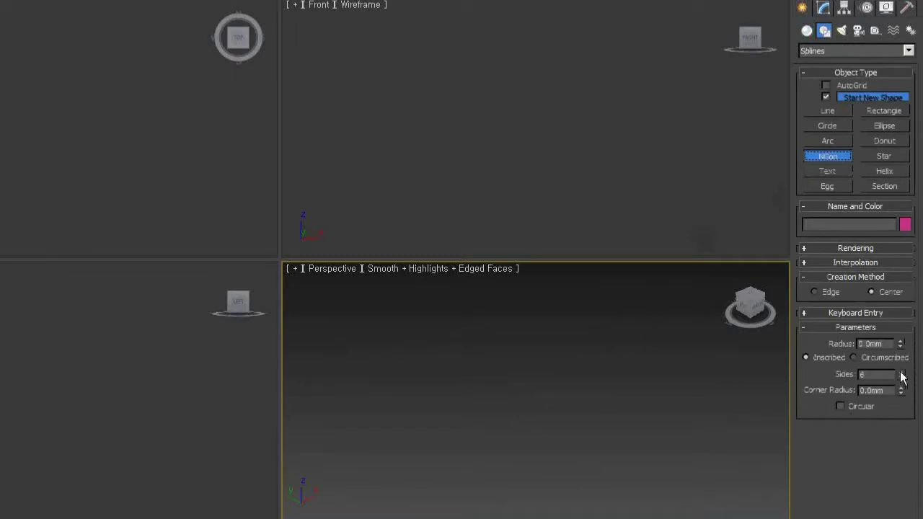
left_click(900, 372)
left_click(900, 372)
left_click_drag(516, 389, 517, 482)
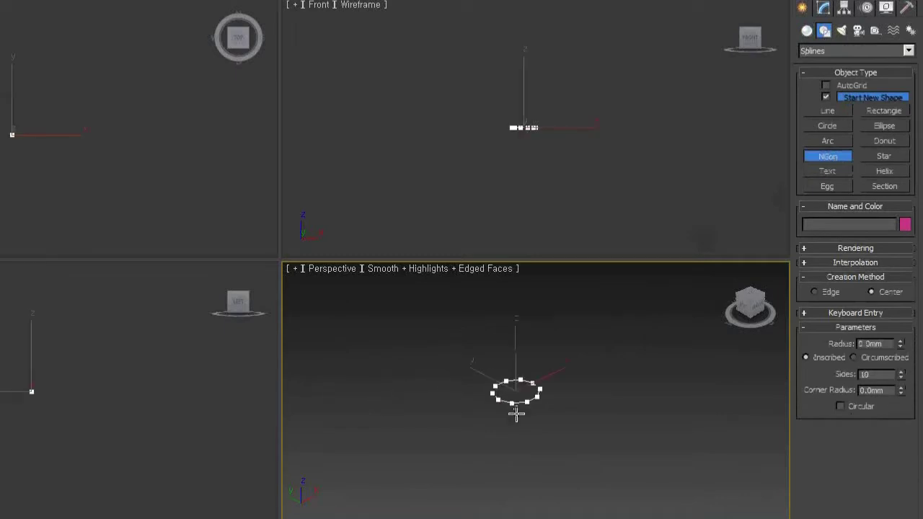
left_click(869, 407)
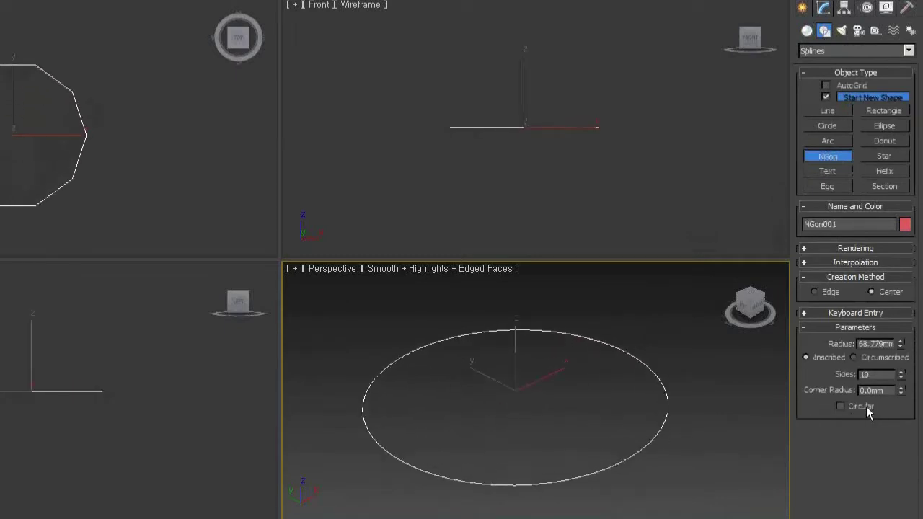
Convert the NGon to an Editable Poly, then undo the conversion.
right_click(644, 479)
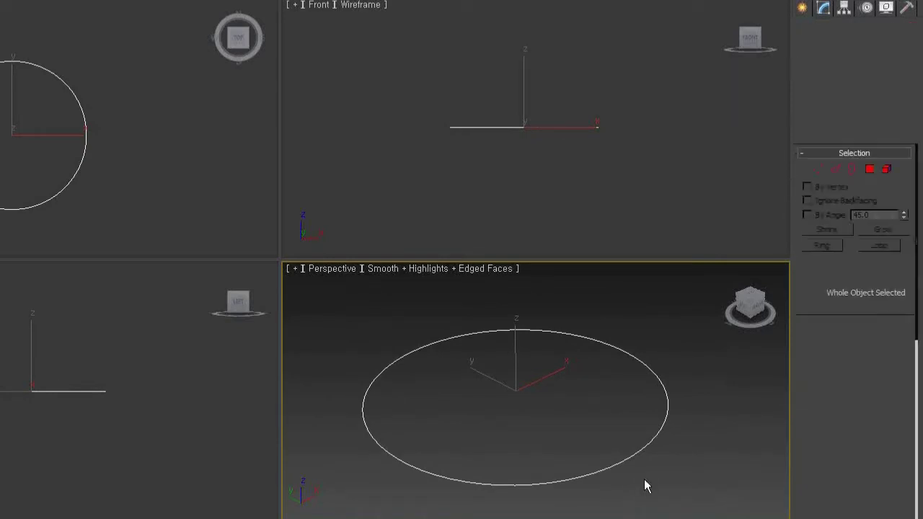
left_click(818, 175)
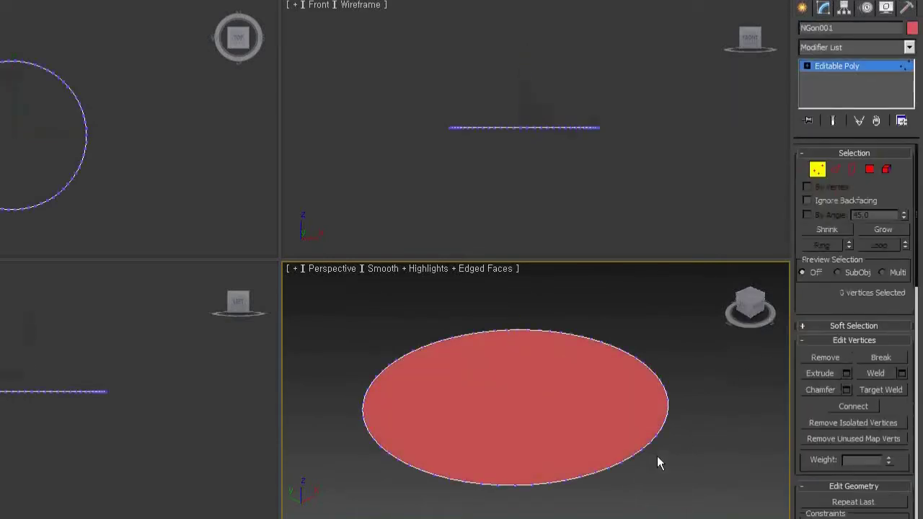
key("ctrl+z")
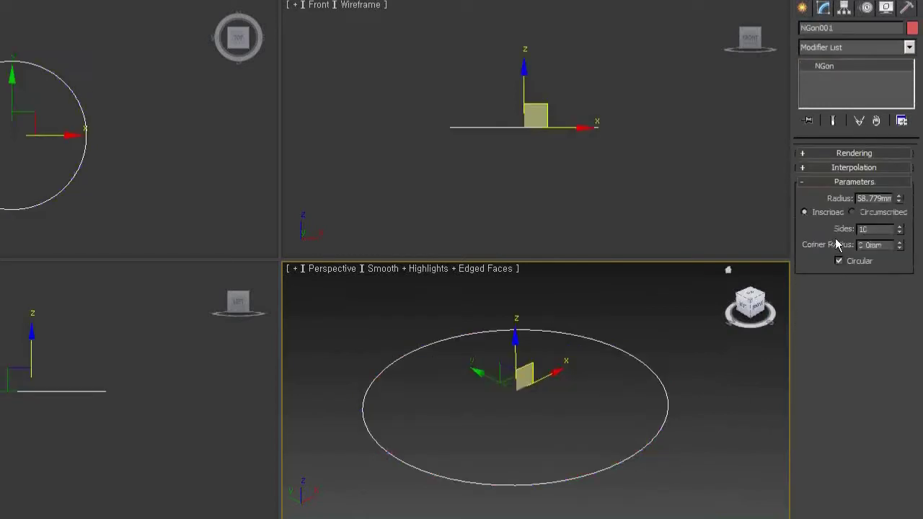
left_click(878, 168)
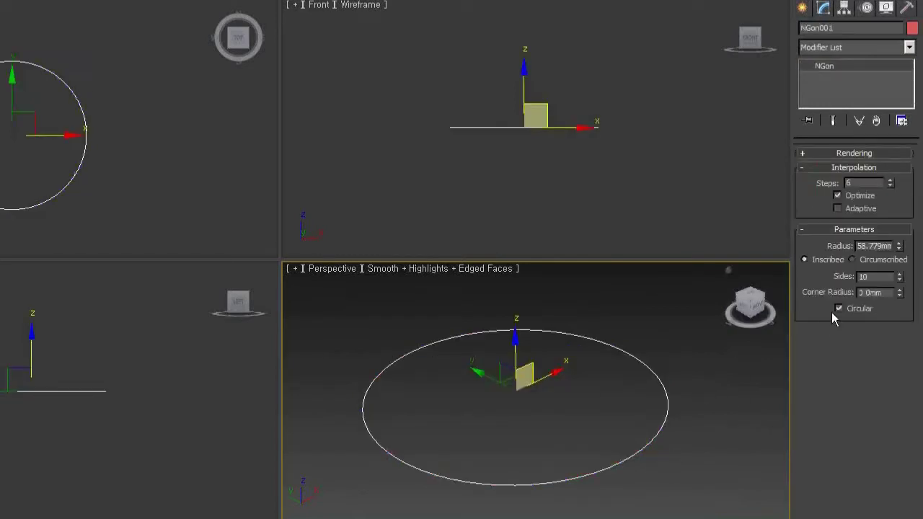
Convert NGon001 to an Editable Spline and enter sub-object editing.
right_click(436, 356)
left_click(647, 445)
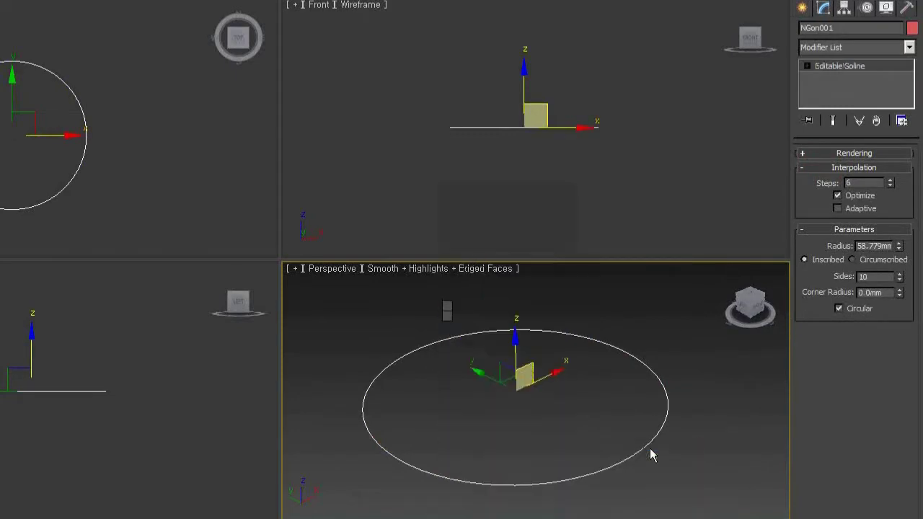
middle_click_drag(544, 425, 565, 422)
left_click(840, 200)
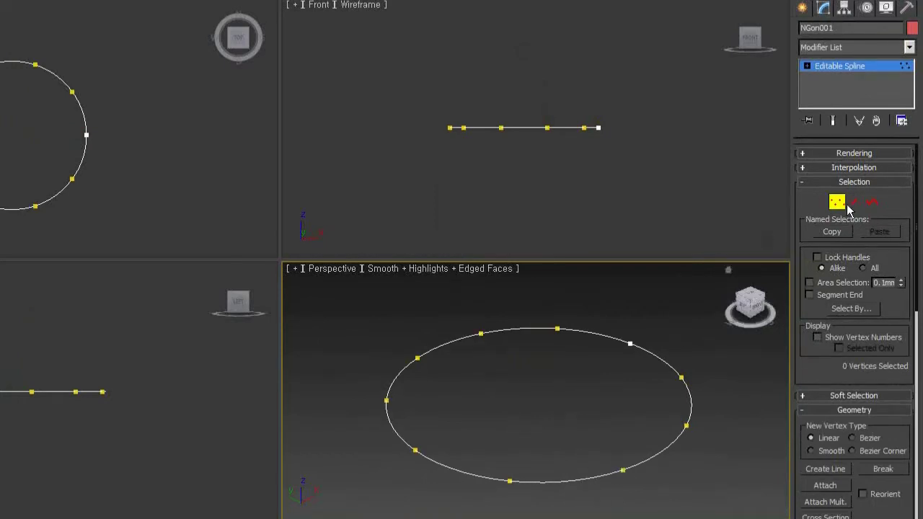
Set the spline's interpolation Steps to 0 for a straight-edged 10-sided outline, then leave Segment mode.
key("2")
left_click(585, 477)
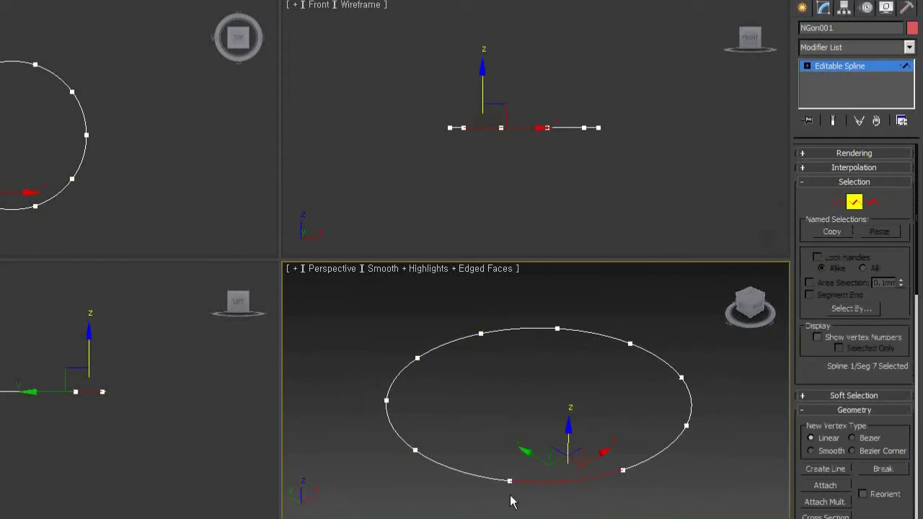
left_click(801, 169)
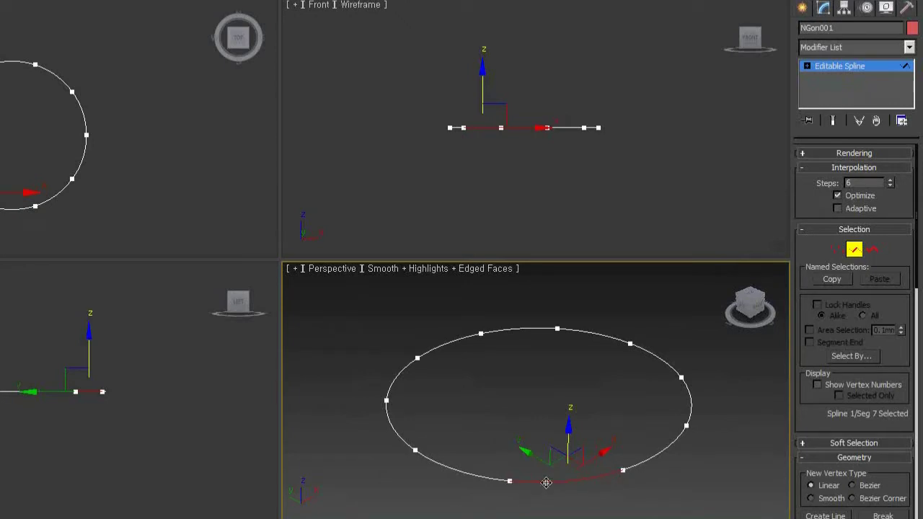
right_click(891, 184)
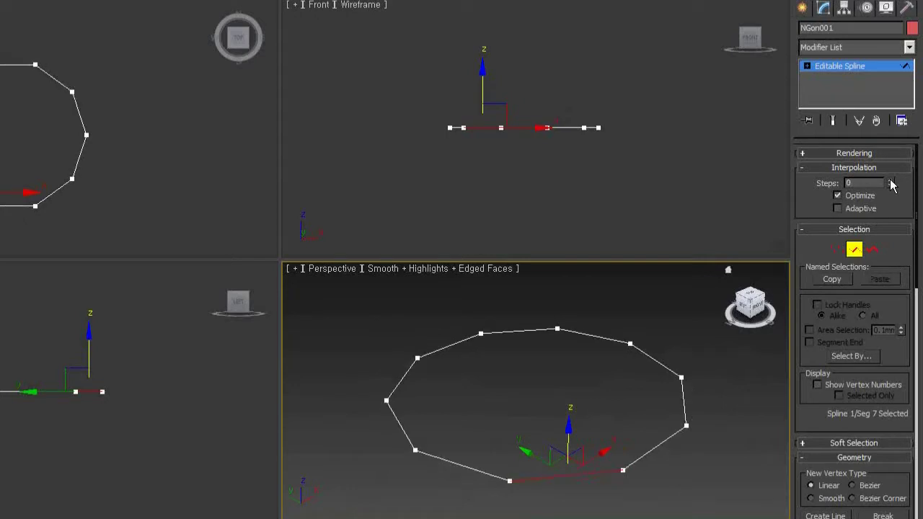
left_click(853, 249)
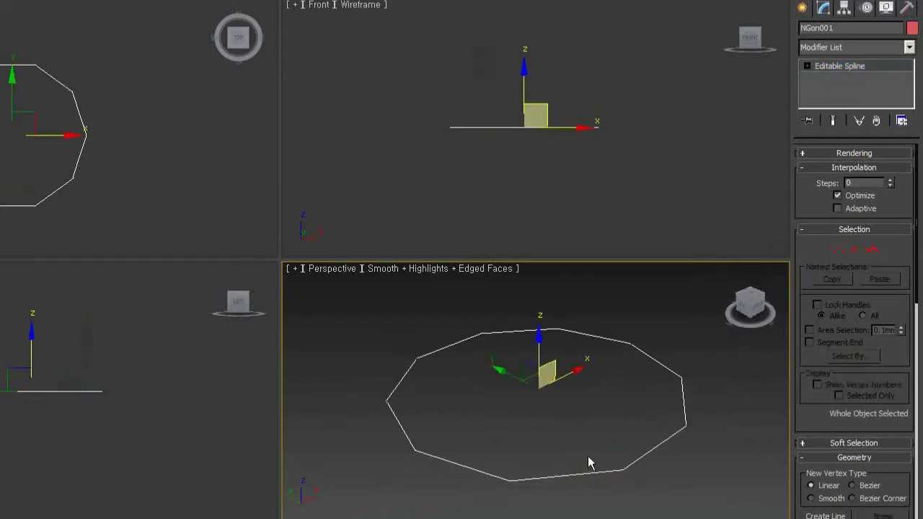
Convert the spline to an Editable Poly and enter Vertex mode.
right_click(520, 322)
mouse_move(550, 456)
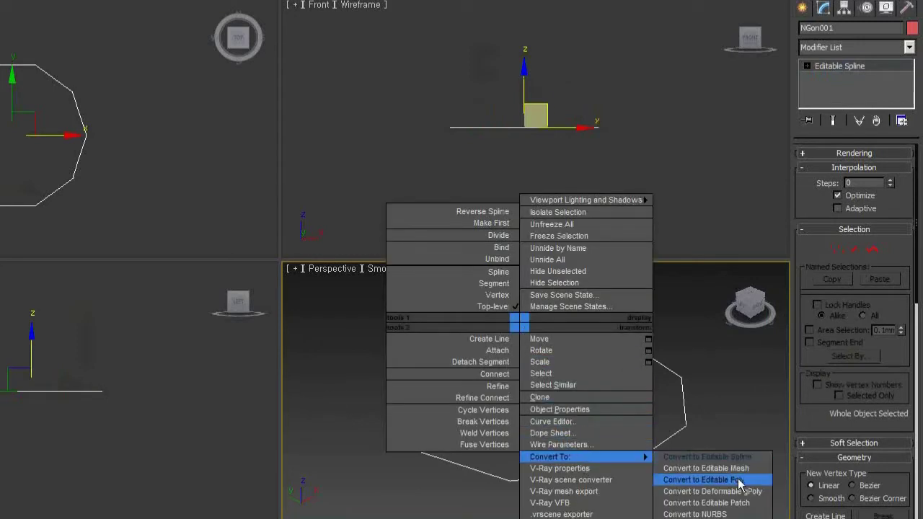
left_click(734, 480)
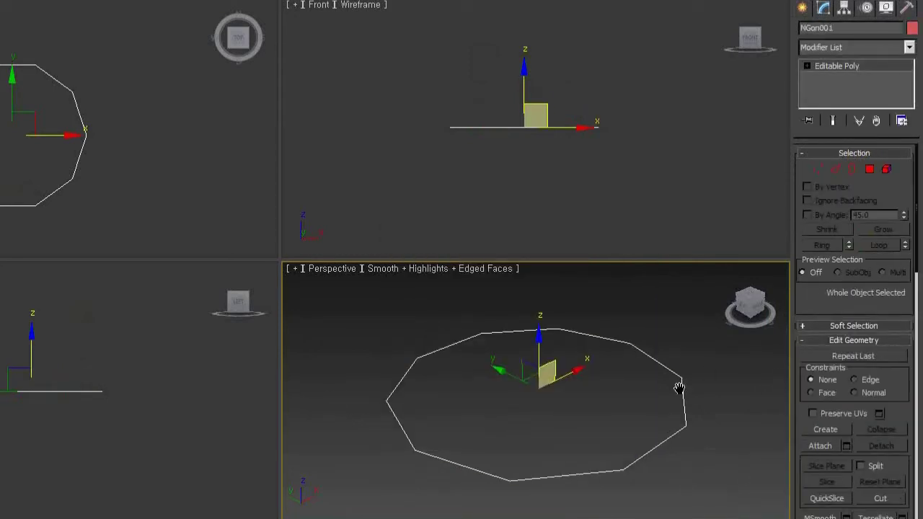
left_click(814, 167)
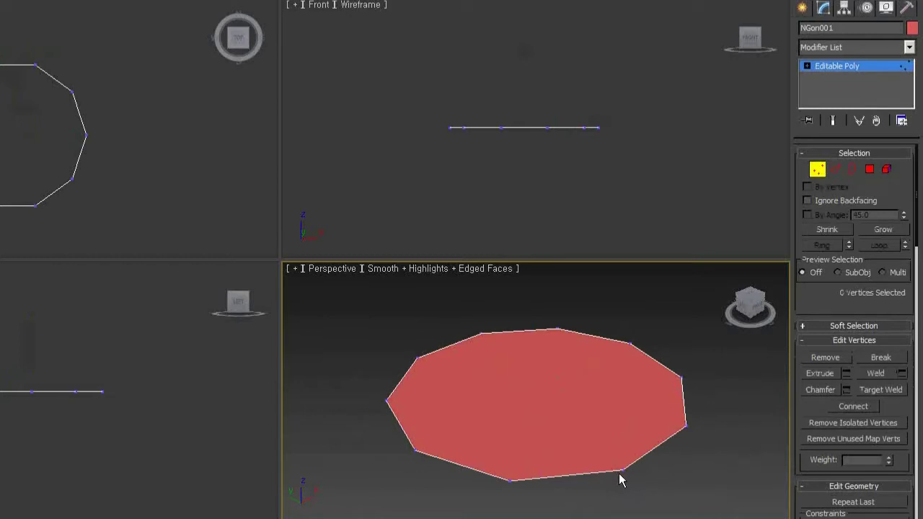
Try a Target Weld of a right-edge vertex onto the top vertex, undo it, and deselect.
left_click_drag(746, 501, 671, 364)
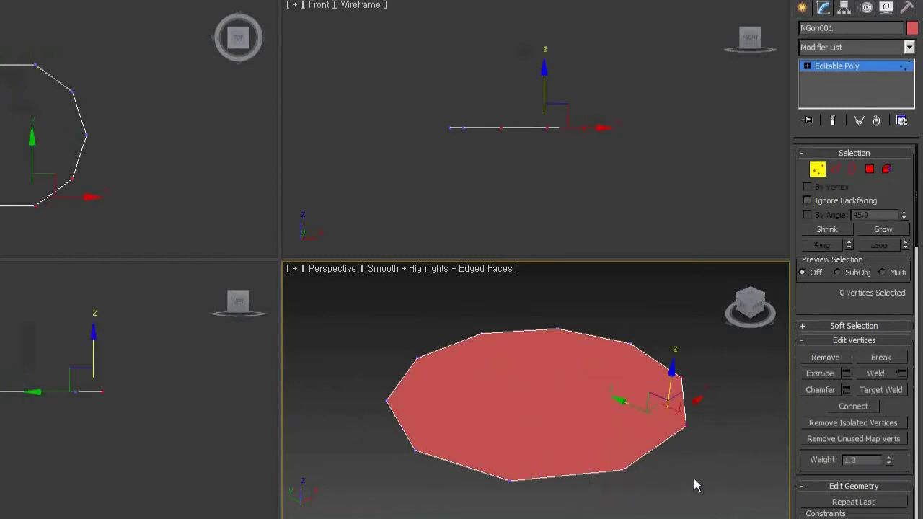
left_click(885, 392)
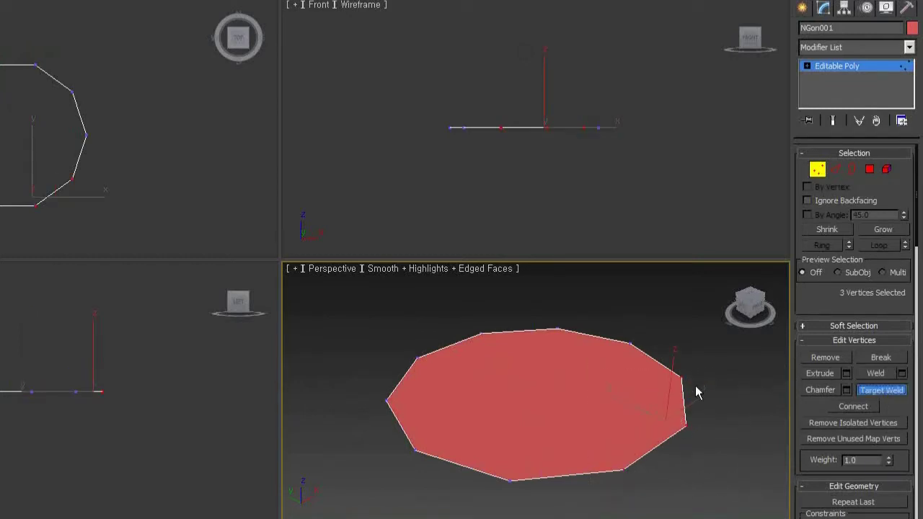
left_click(681, 375)
left_click(628, 343)
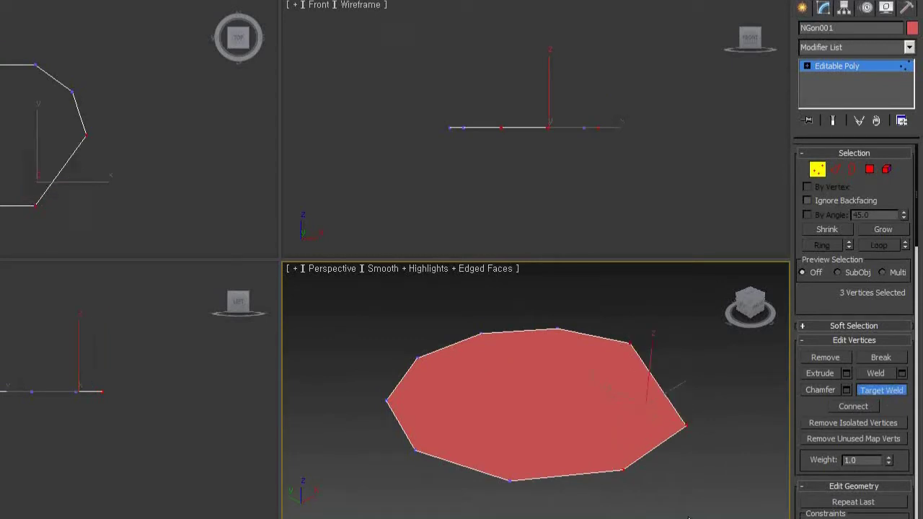
key("ctrl+z")
right_click(720, 484)
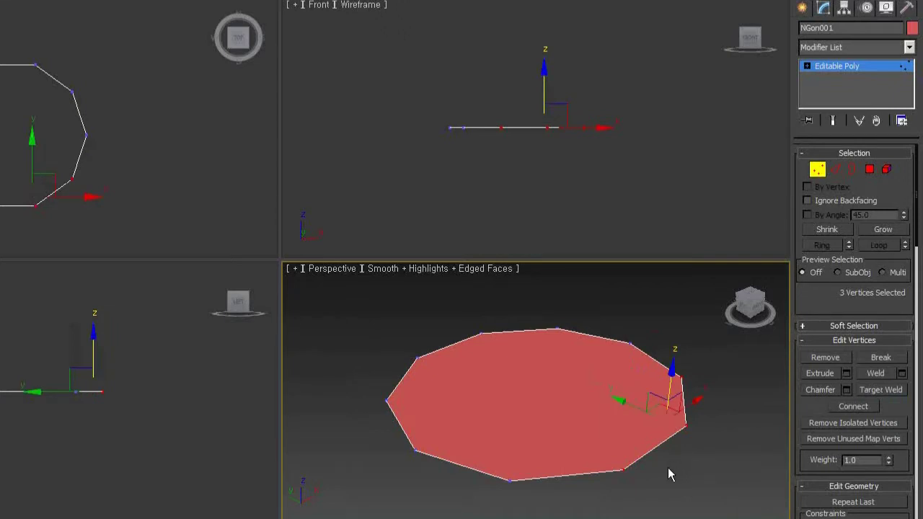
middle_click_drag(654, 450, 658, 447)
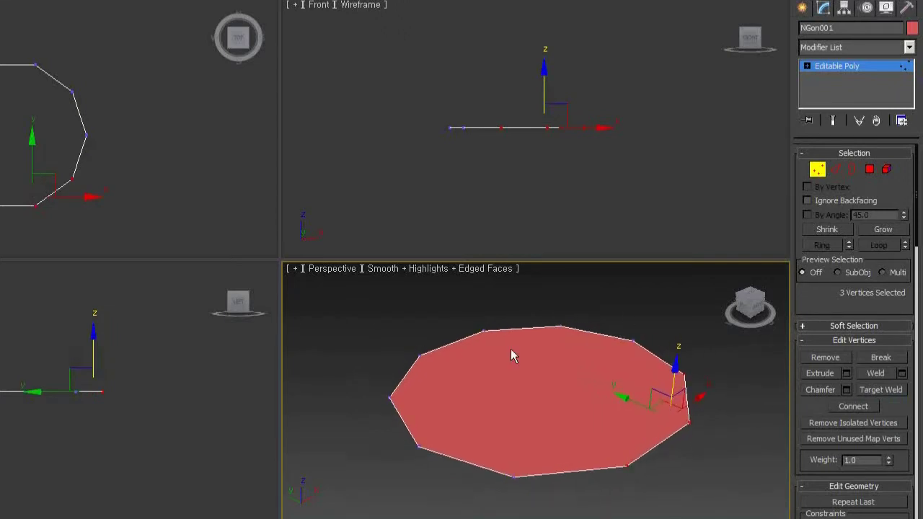
left_click(734, 496)
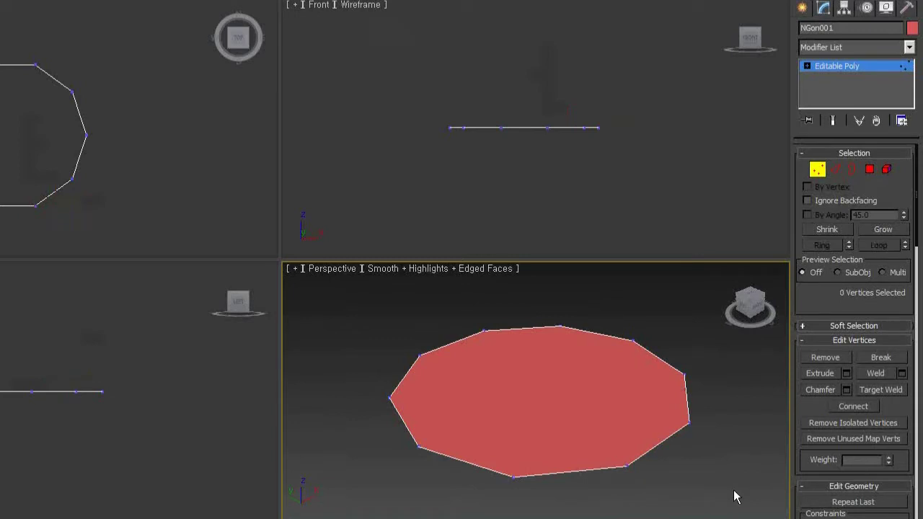
Convert NGon001 to an Editable Mesh and select vertices at Vertex level.
right_click(734, 496)
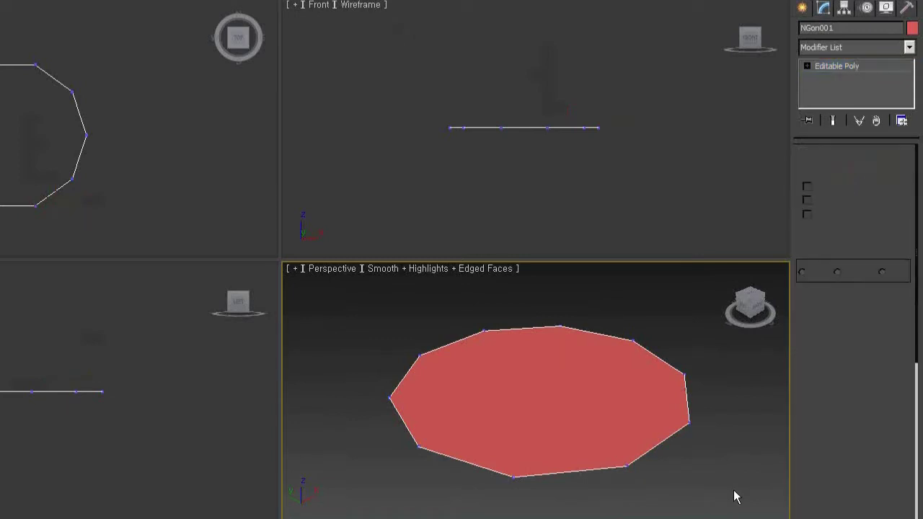
key("1")
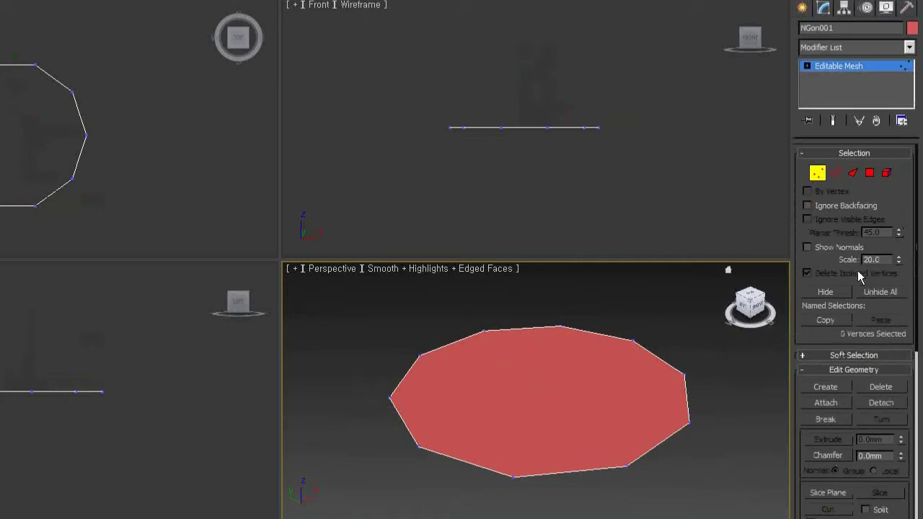
scroll(815, 238, "down", 3)
scroll(829, 253, "down", 3)
scroll(894, 279, "down", 3)
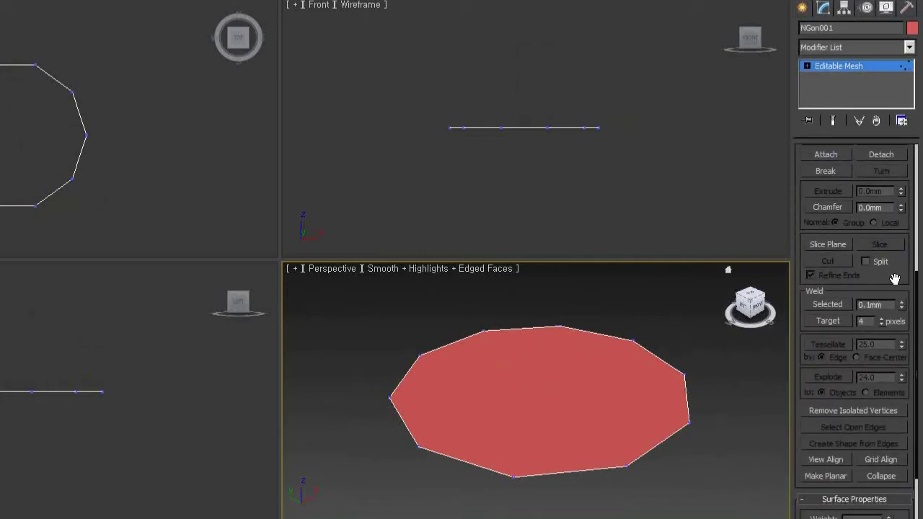
scroll(894, 279, "down", 1)
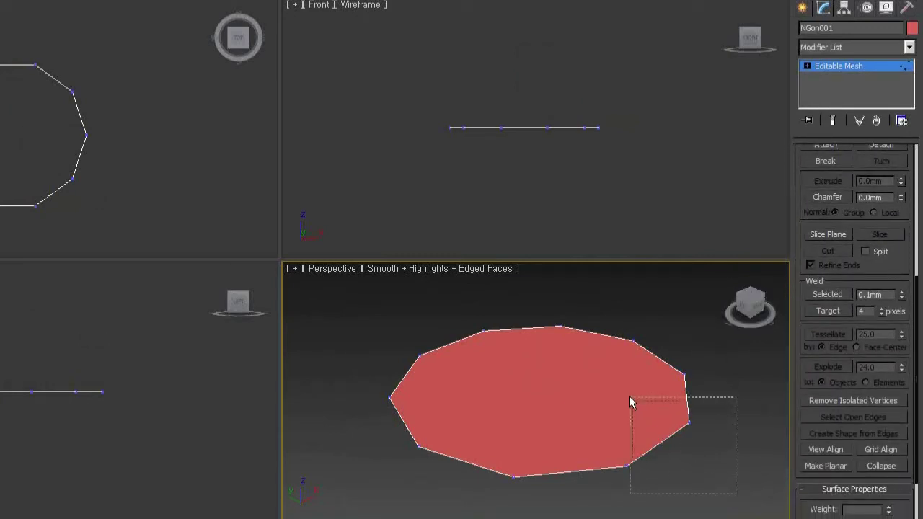
left_click_drag(604, 365, 610, 368)
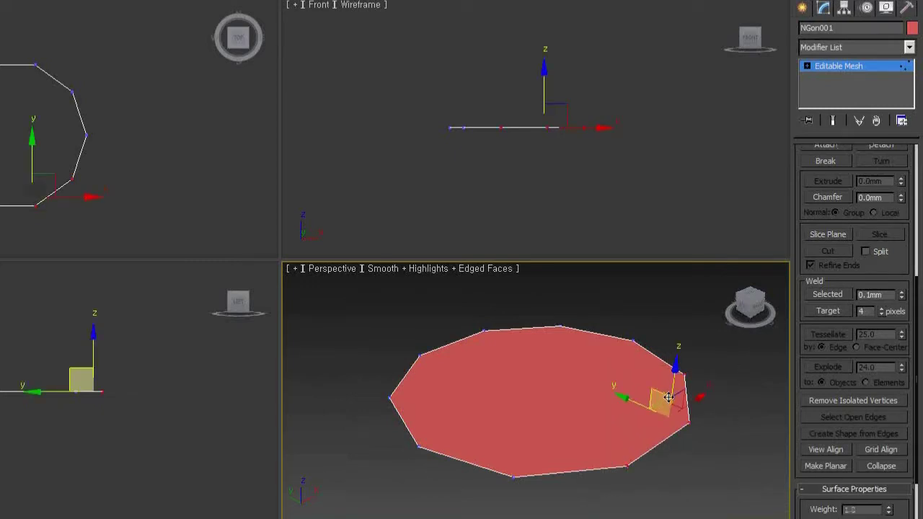
With Weld Target on, merge outer vertices into neighbours until a four-cornered face remains.
left_click(819, 315)
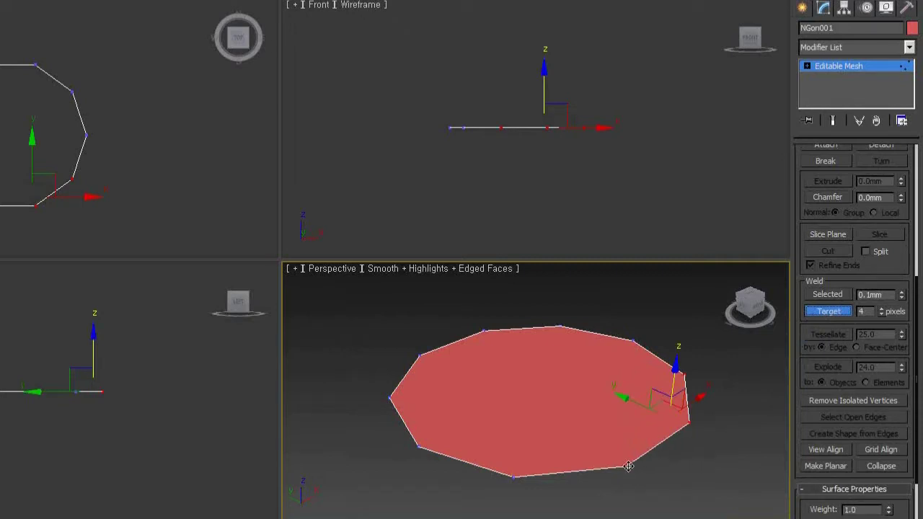
left_click_drag(772, 363, 597, 505)
left_click_drag(688, 423, 630, 337)
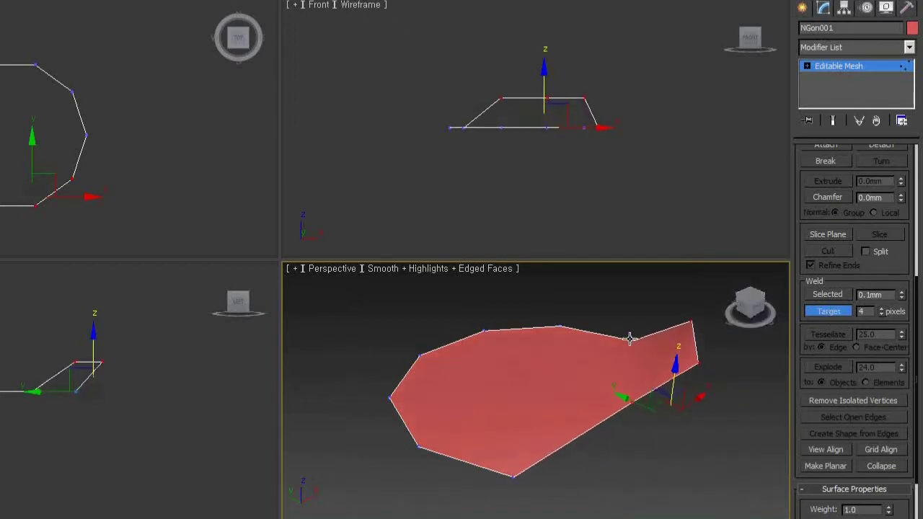
mouse_move(446, 480)
left_mouse_down()
mouse_move(357, 337)
mouse_move(483, 331)
left_mouse_up()
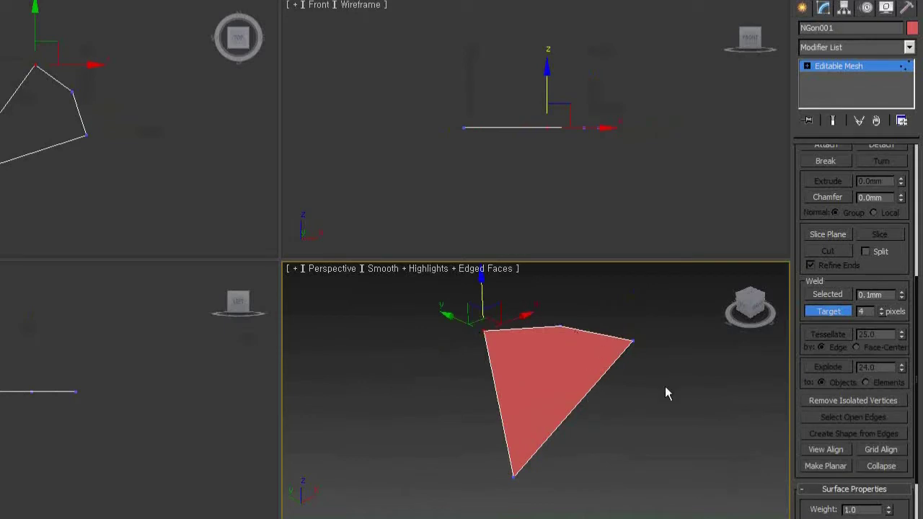
mouse_move(763, 350)
middle_mouse_down("alt")
mouse_move(641, 389)
mouse_move(600, 380)
mouse_move(577, 360)
mouse_move(577, 379)
middle_mouse_up("alt")
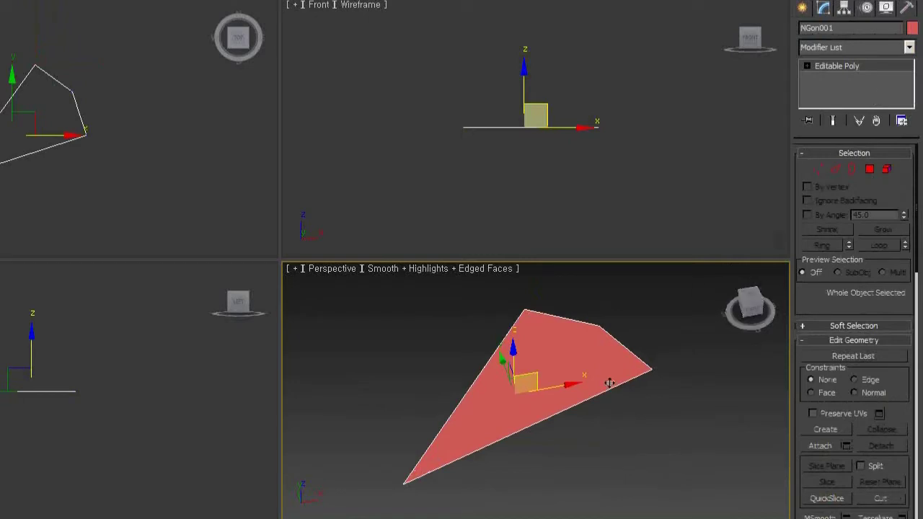
Delete NGon001 and create a Standard Primitives Plane with 1 length and width segment.
key("Delete")
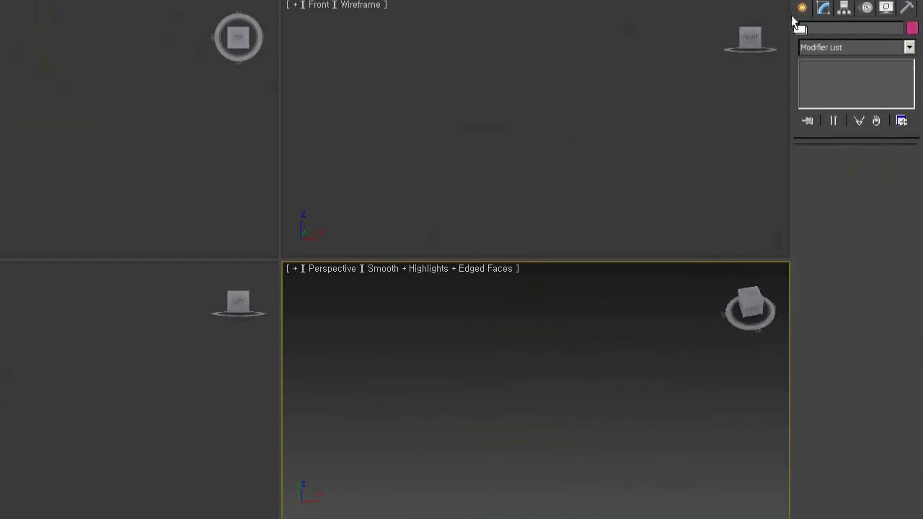
left_click(801, 7)
left_click(834, 69)
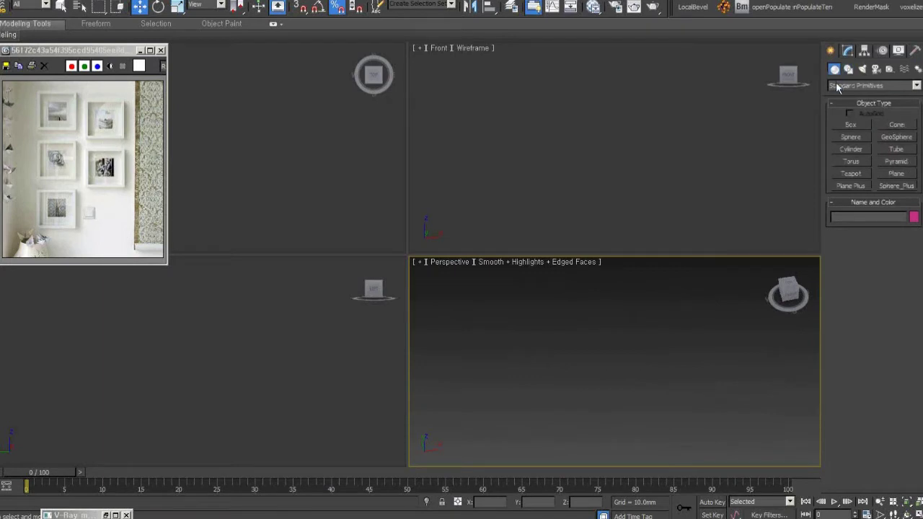
left_click(872, 85)
left_click(865, 91)
left_click(896, 173)
left_click_drag(653, 296, 526, 449)
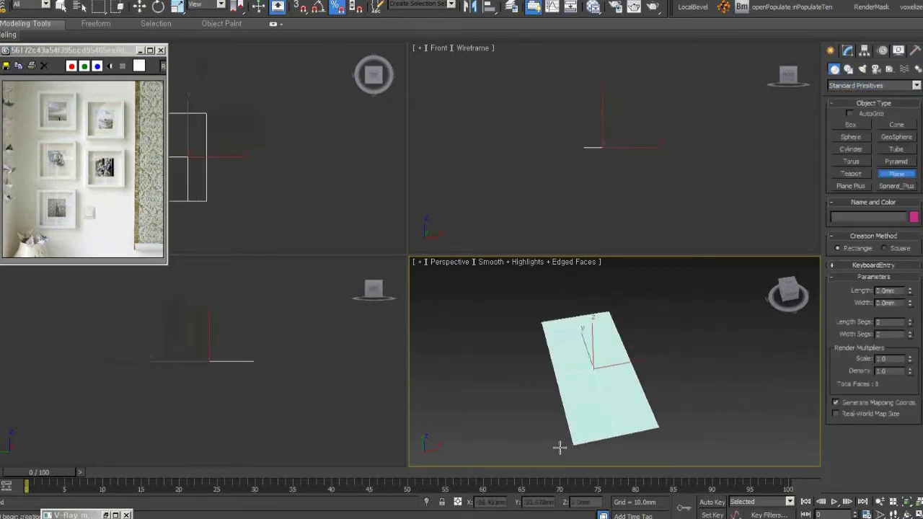
right_click(911, 328)
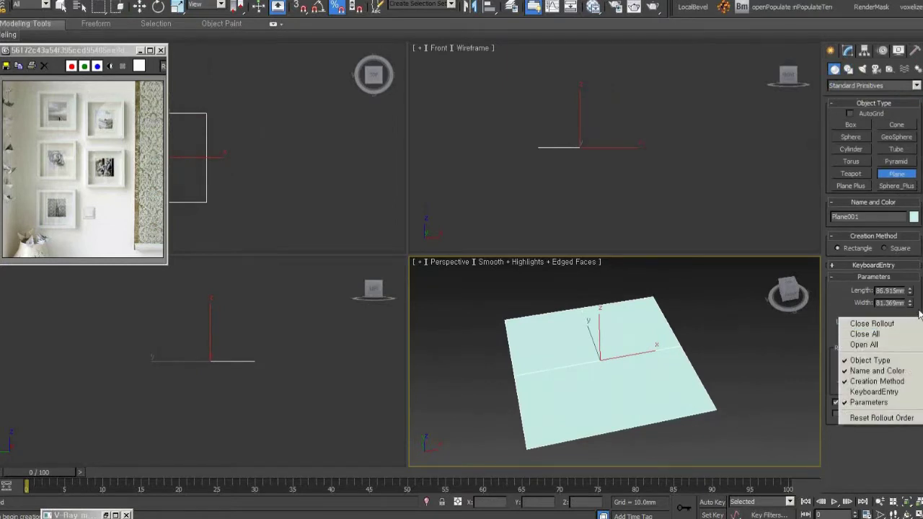
key("Escape")
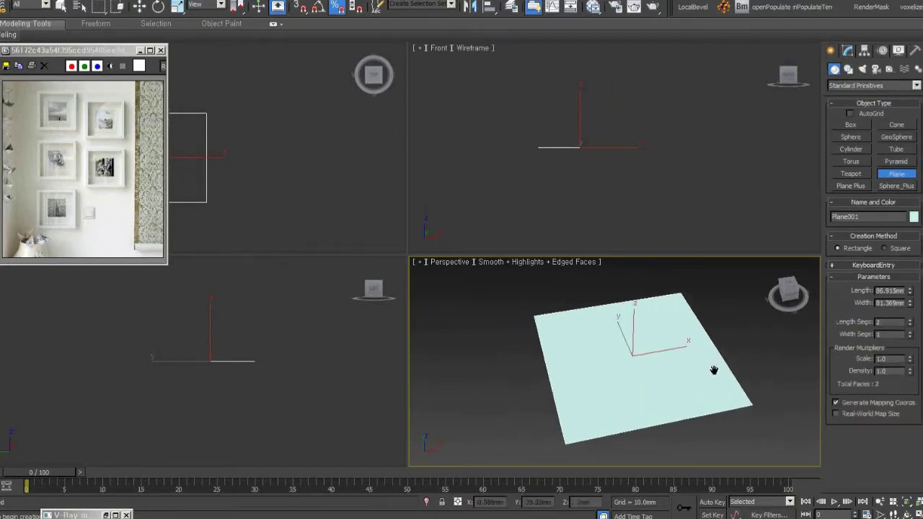
Replace the first plane with an upright 143.59 x 128.775 mm plane drawn in the Front view.
scroll(713, 371, "up", 1)
scroll(713, 370, "down", 1)
middle_click_drag(231, 204, 313, 165)
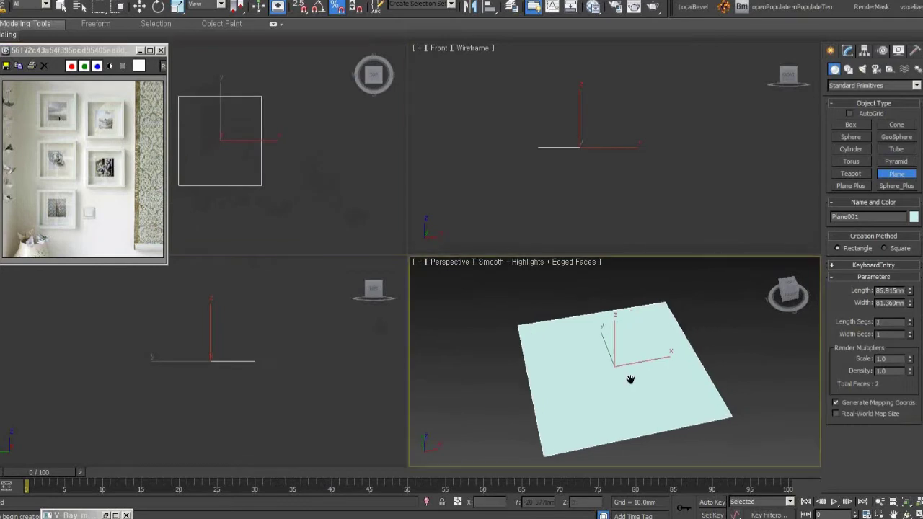
middle_click_drag(628, 380, 617, 379)
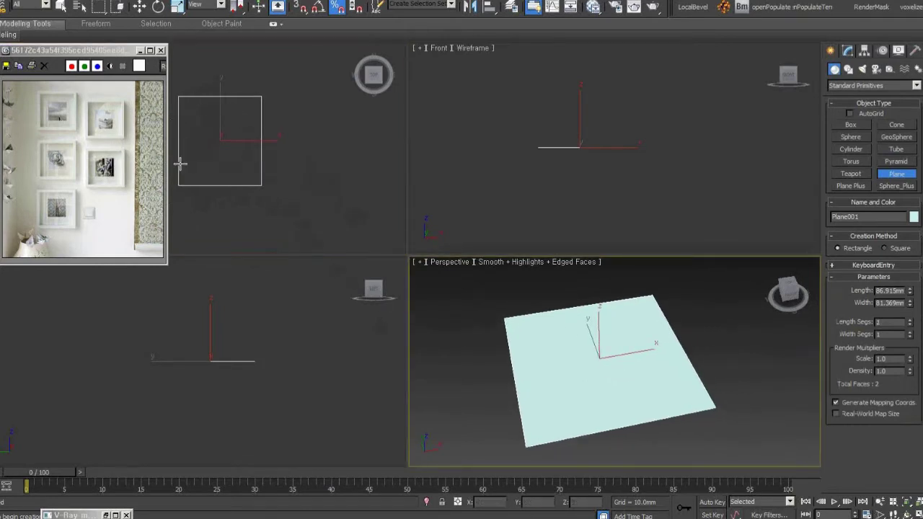
middle_click_drag(538, 152, 569, 169)
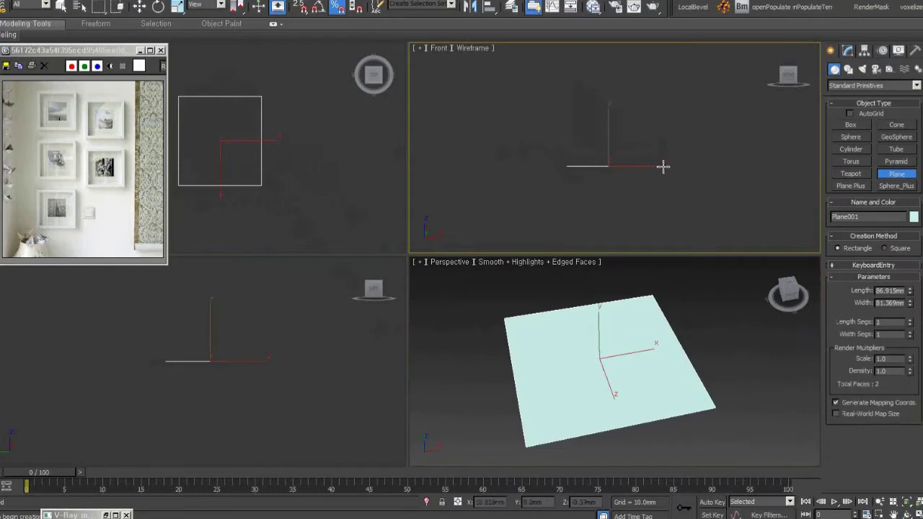
key("Delete")
mouse_move(526, 72)
left_mouse_down()
mouse_move(648, 167)
mouse_move(641, 210)
left_mouse_up()
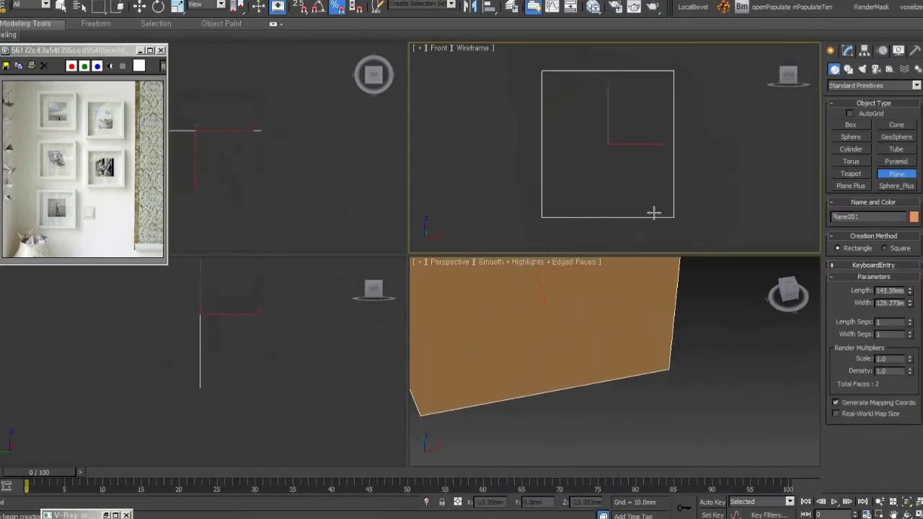
Shade the Front view smooth with Edged Faces and set Perspective to wireframe.
key("F3")
scroll(631, 383, "down", 3)
scroll(645, 407, "down", 2)
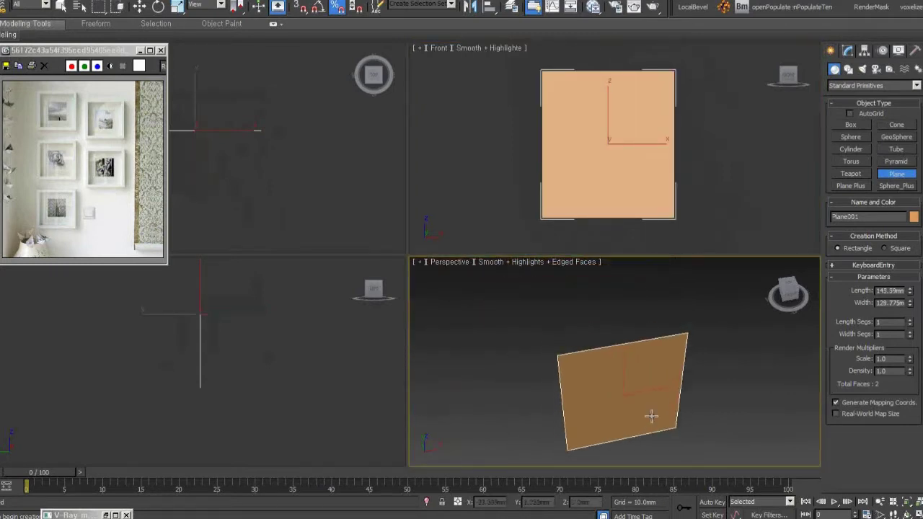
middle_click_drag(651, 416, 690, 370, "alt")
key("F3")
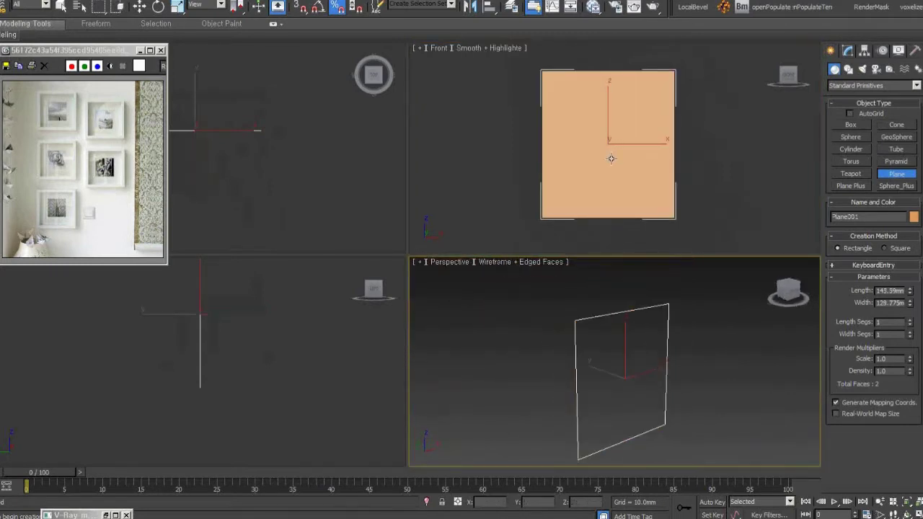
right_click(610, 158)
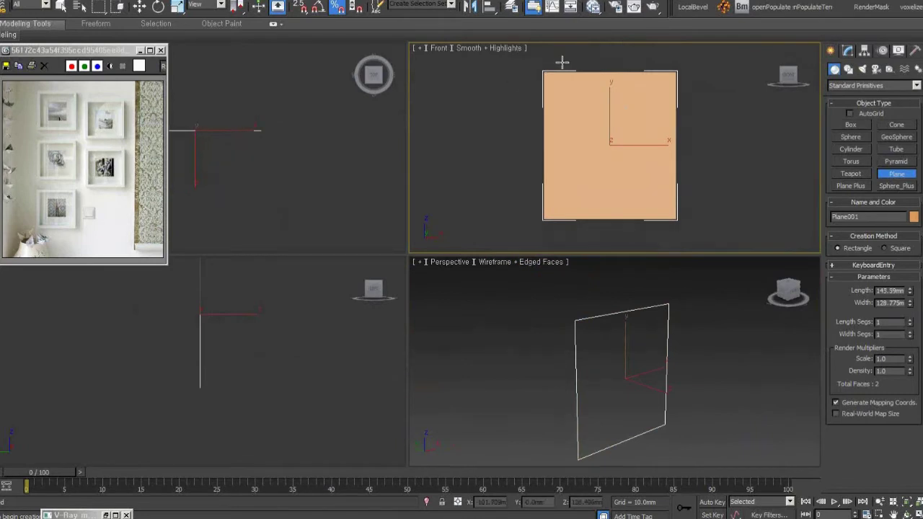
key("j")
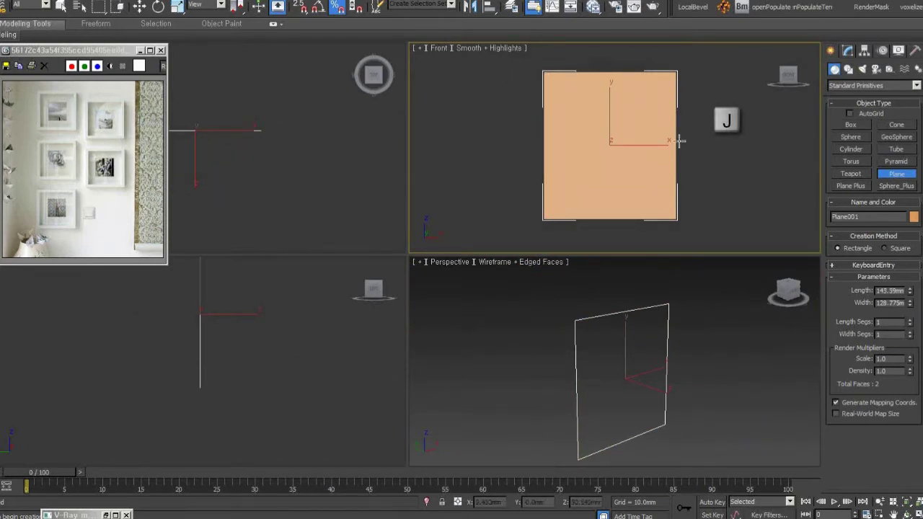
key("j")
key("F4")
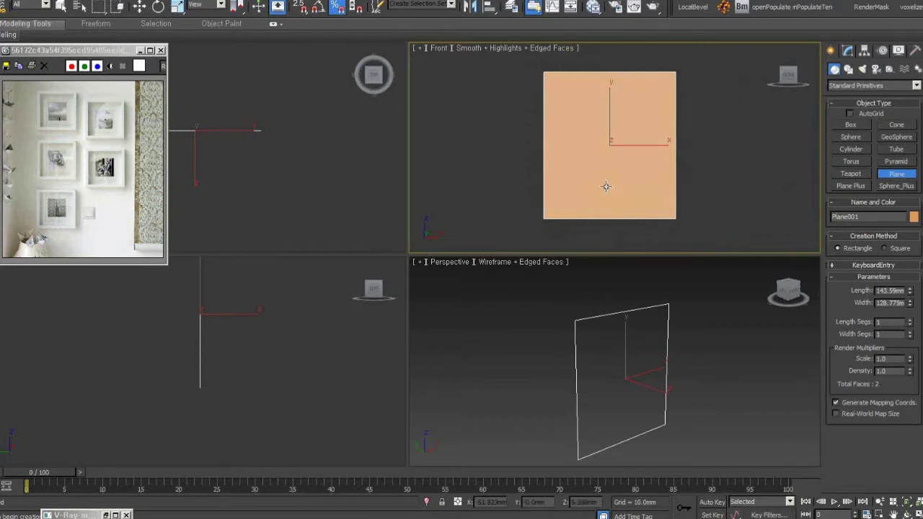
Convert Plane001 to an Editable Poly and switch to Polygon sub-object level.
key("w")
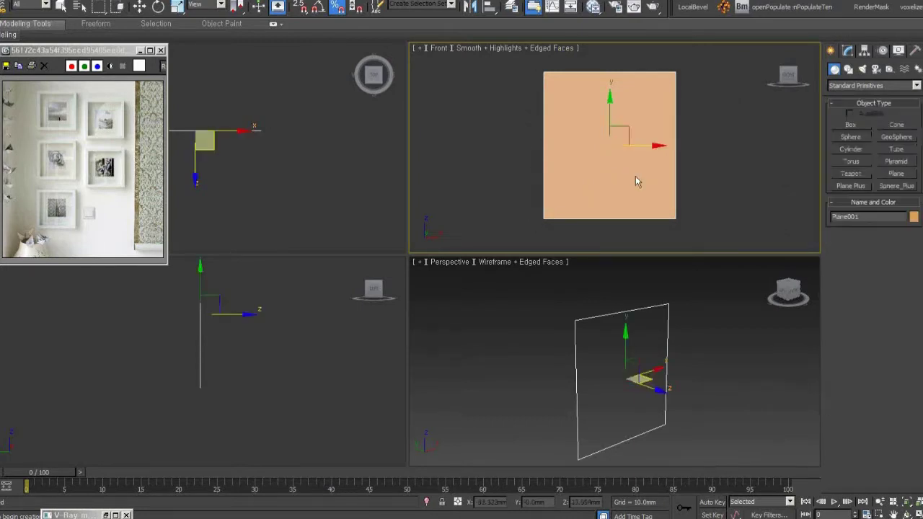
right_click(595, 136)
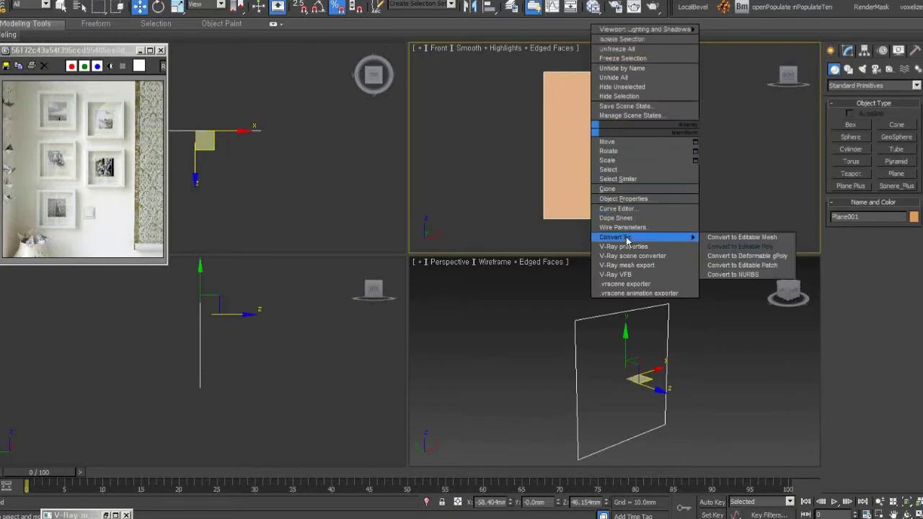
left_click(745, 244)
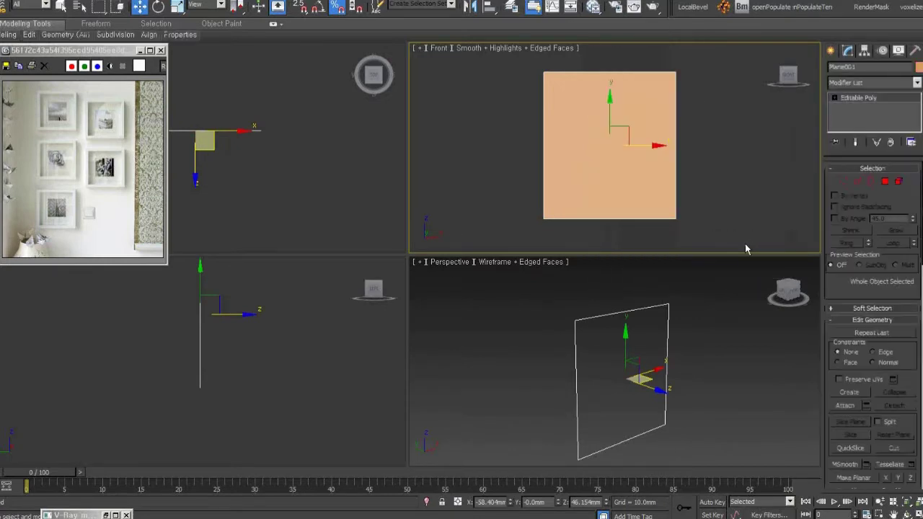
left_click(131, 171)
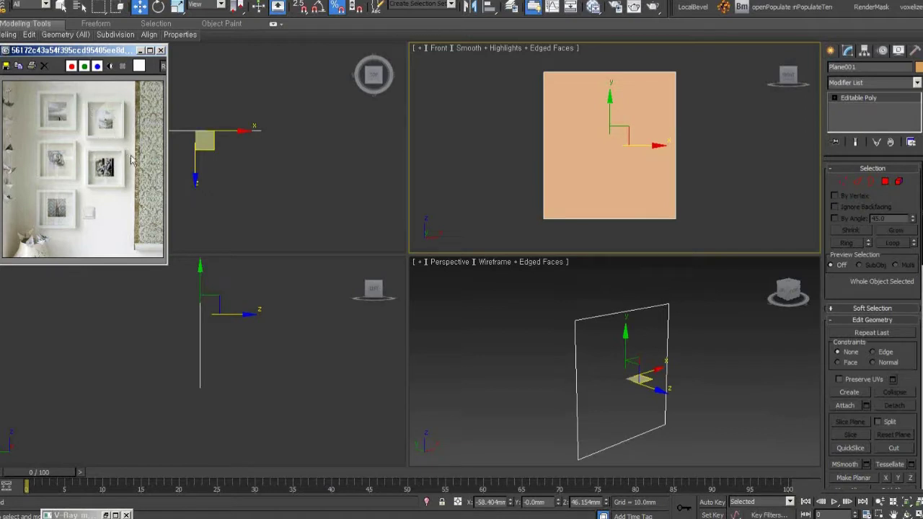
middle_click_drag(705, 171, 707, 161)
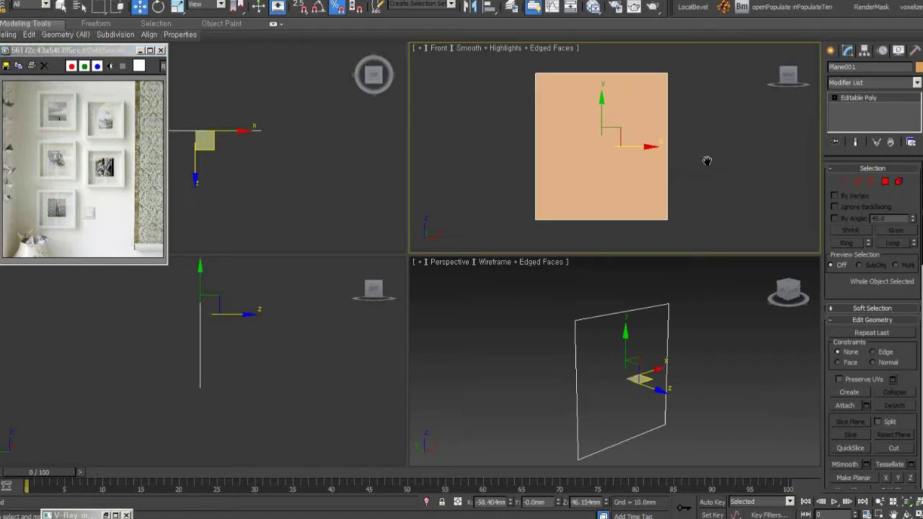
left_click(885, 181)
key("4")
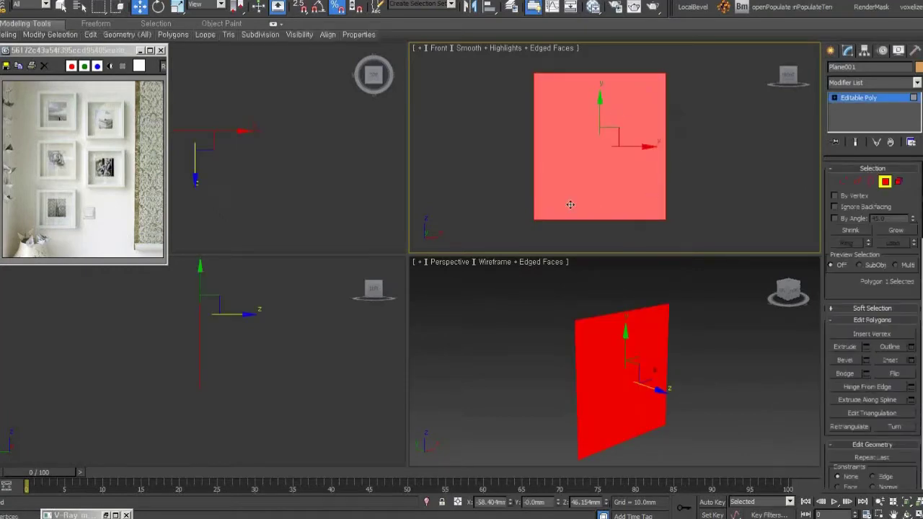
Inset the plane's front face to form a narrow border around it.
right_click(623, 132)
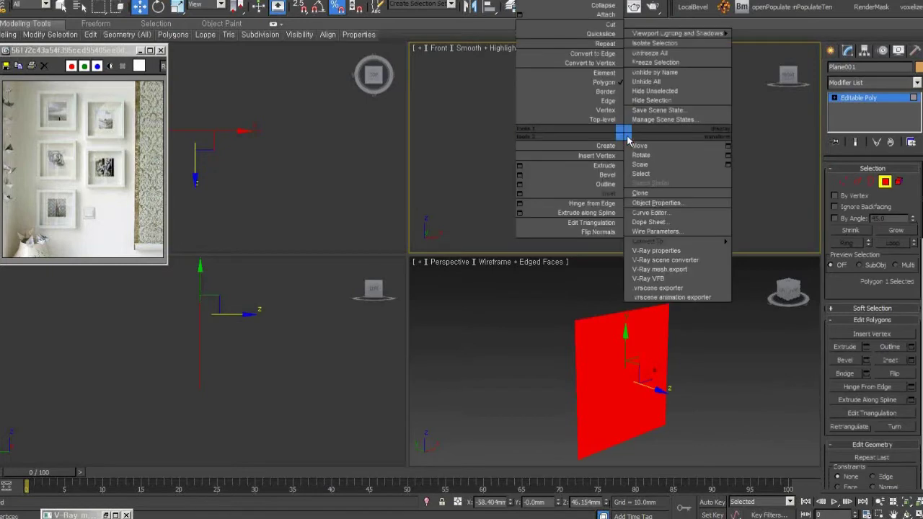
left_click(613, 194)
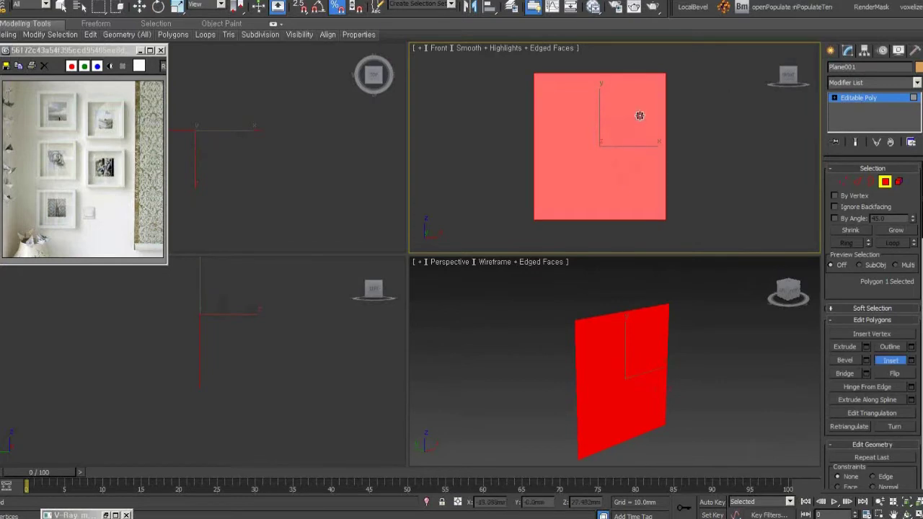
left_click_drag(641, 109, 632, 122)
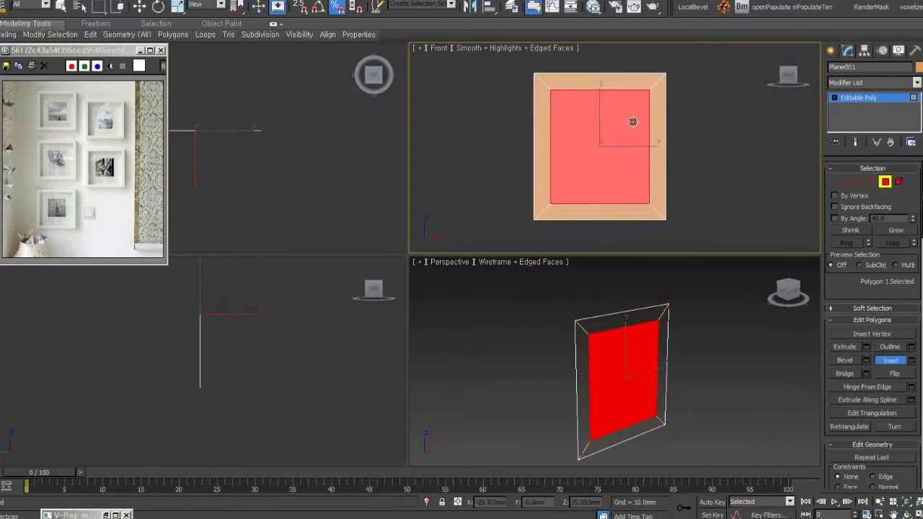
left_click_drag(633, 122, 634, 120)
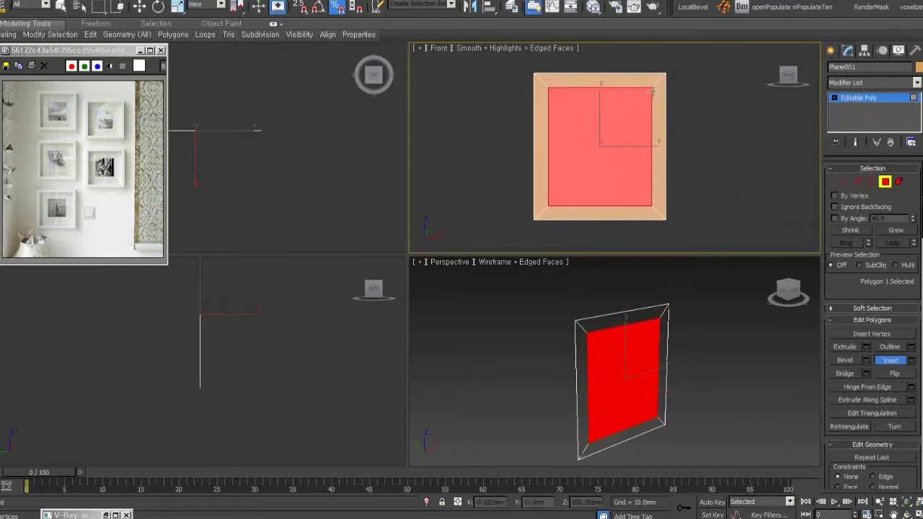
Detach the inner panel as Object001 and return to selecting the whole frame.
key("w")
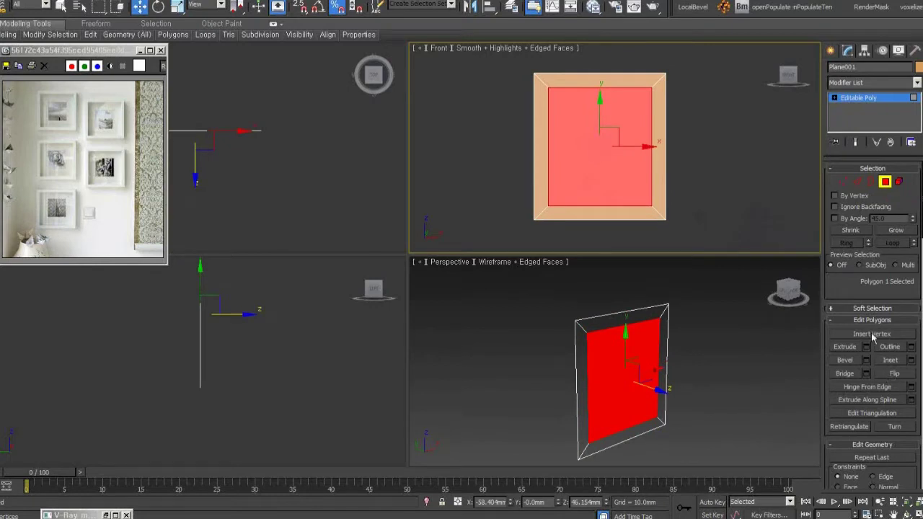
scroll(845, 292, "down", 3)
scroll(845, 292, "down", 3)
scroll(845, 292, "down", 3)
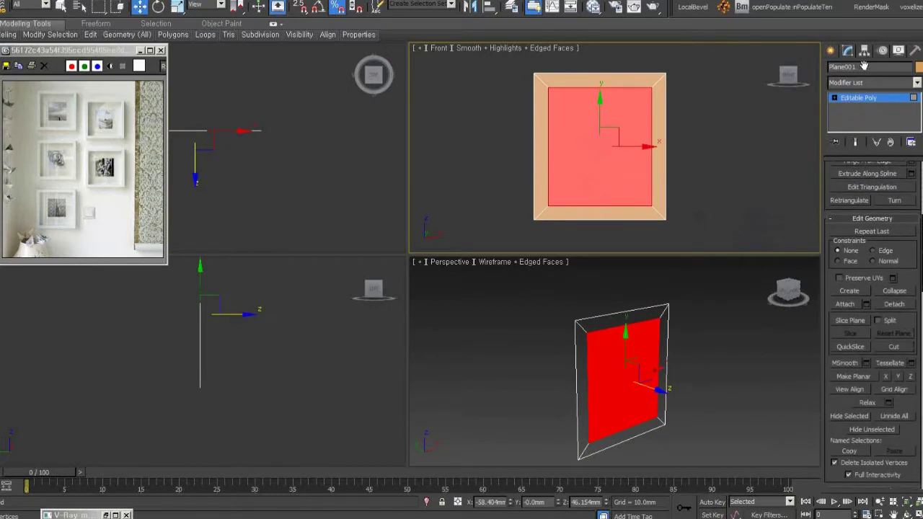
left_click(894, 304)
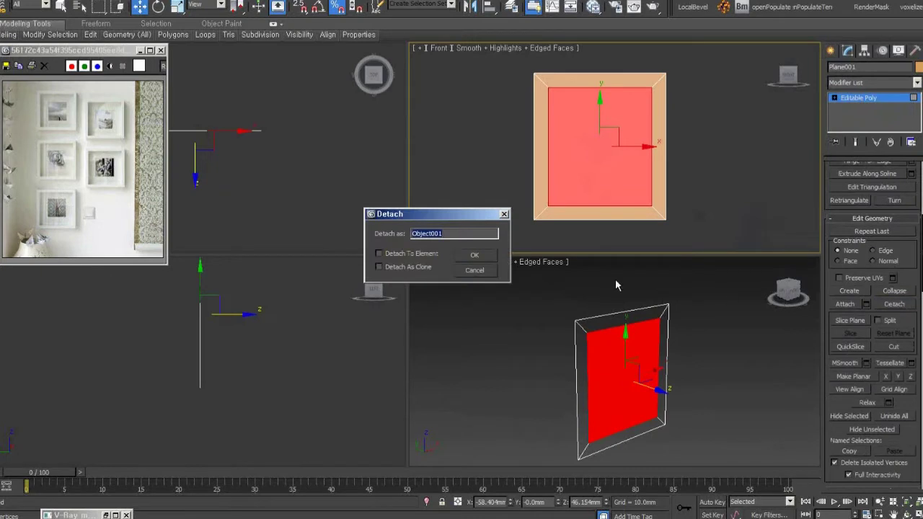
left_click(474, 254)
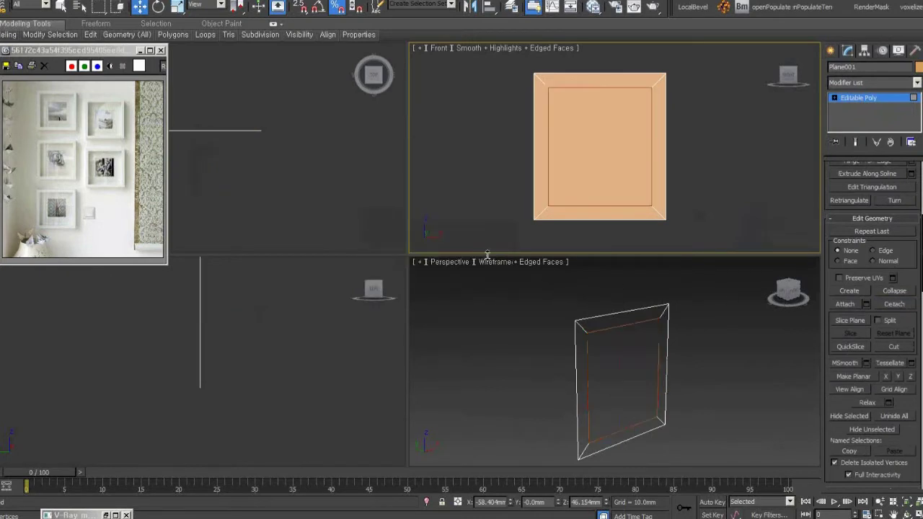
left_click(885, 100)
left_click(650, 346)
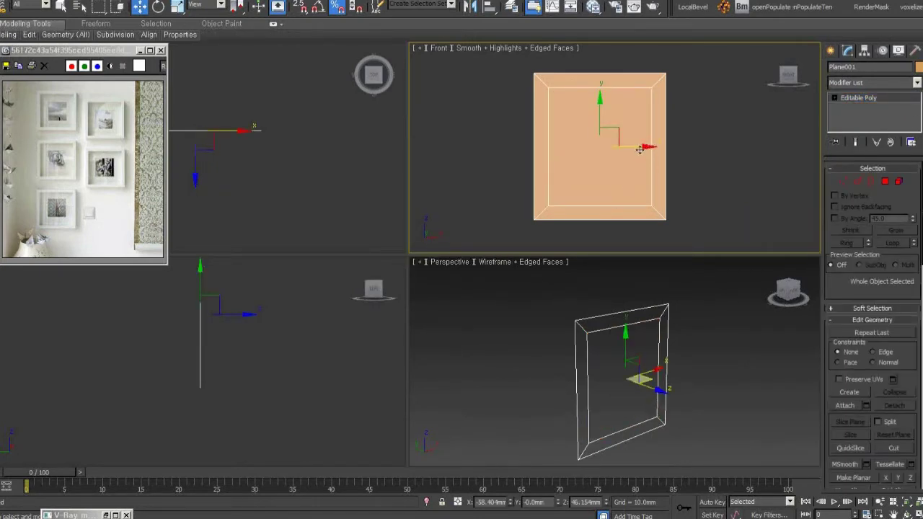
Add a Shell modifier to the frame from the Modifier List.
mouse_move(624, 151)
left_mouse_down()
mouse_move(572, 151)
mouse_move(588, 150)
left_mouse_up()
left_click(627, 392)
mouse_move(630, 391)
middle_mouse_down("alt")
mouse_move(673, 410)
mouse_move(663, 397)
middle_mouse_up("alt")
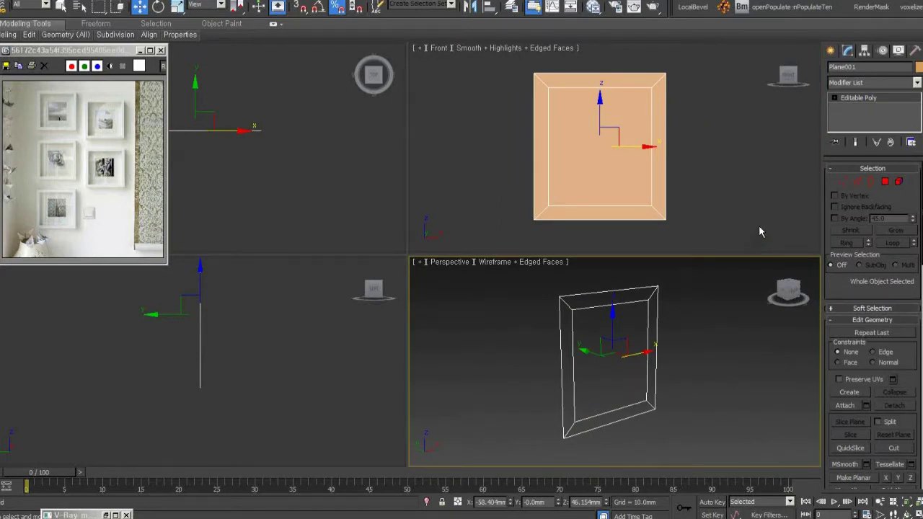
middle_click_drag(652, 364, 645, 367)
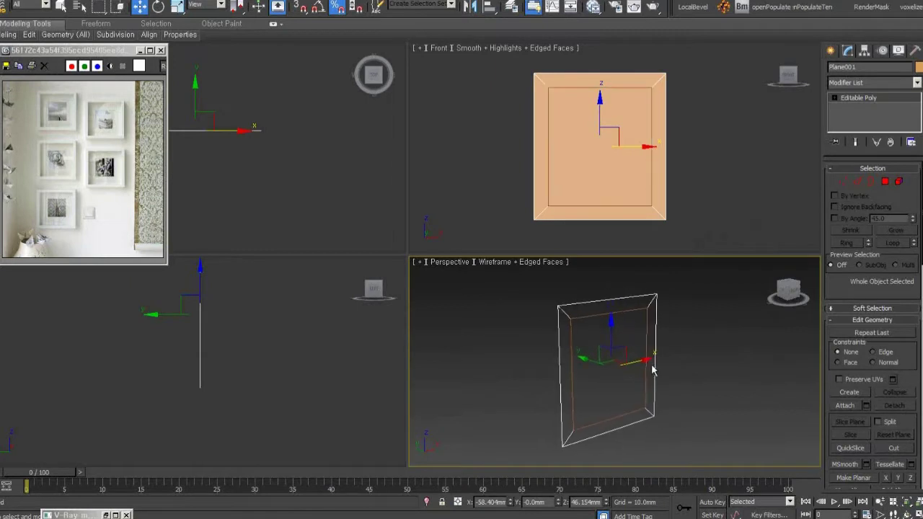
left_click(873, 82)
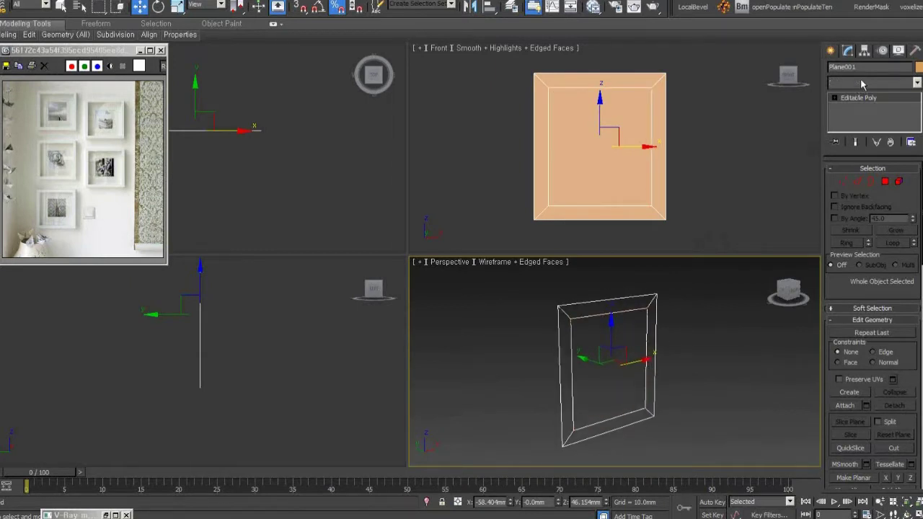
key("s")
key("e")
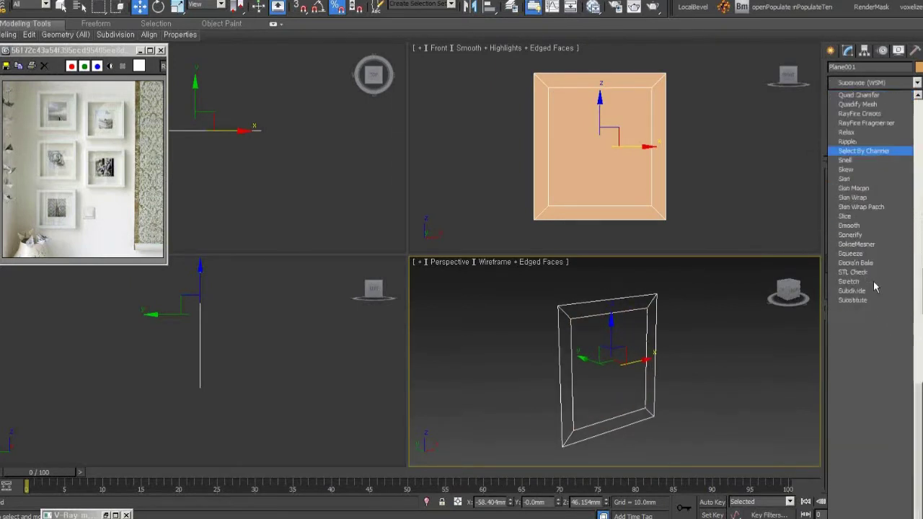
left_click(872, 160)
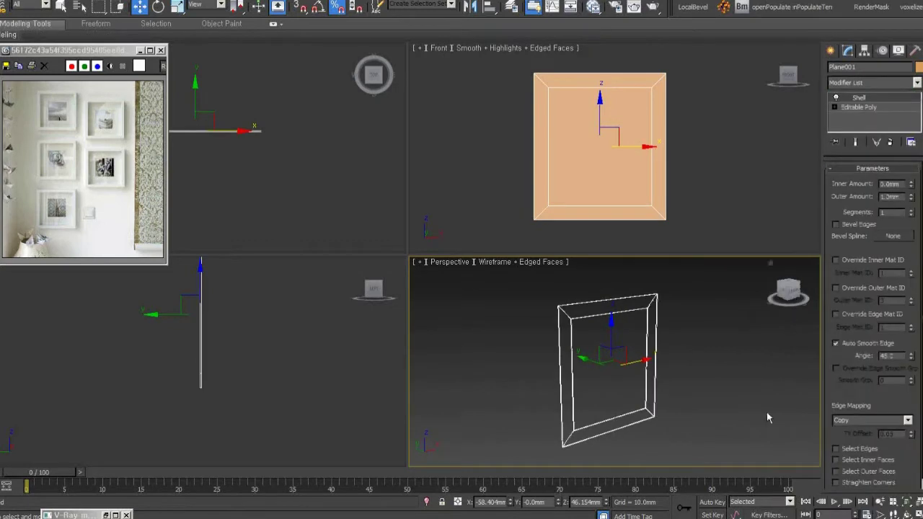
Set the Shell's outer amount to about 10.4mm, checking the frame depth in a shaded view.
left_click(909, 200)
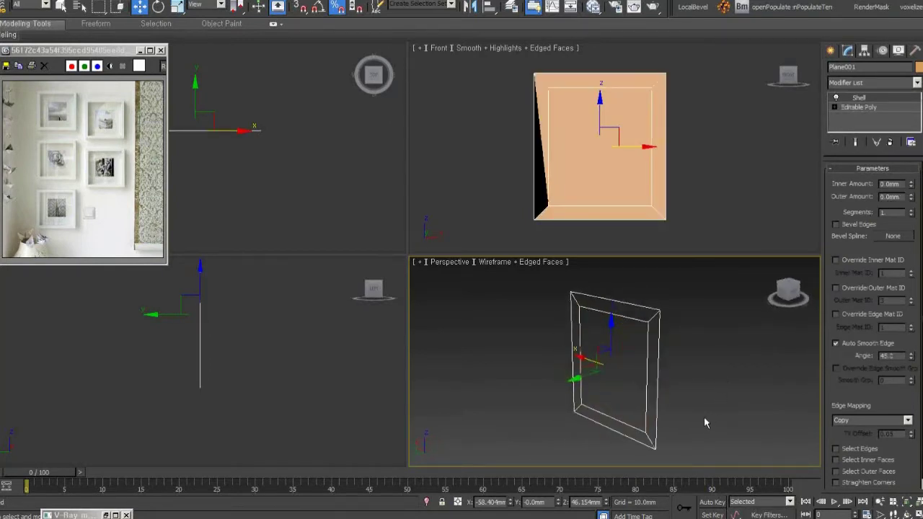
middle_click_drag(661, 325, 581, 370, "alt")
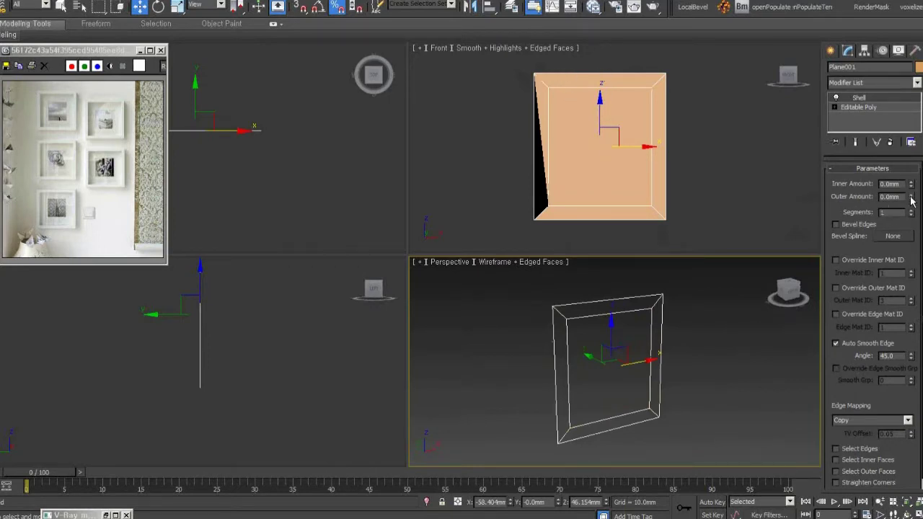
left_click_drag(910, 201, 865, 186)
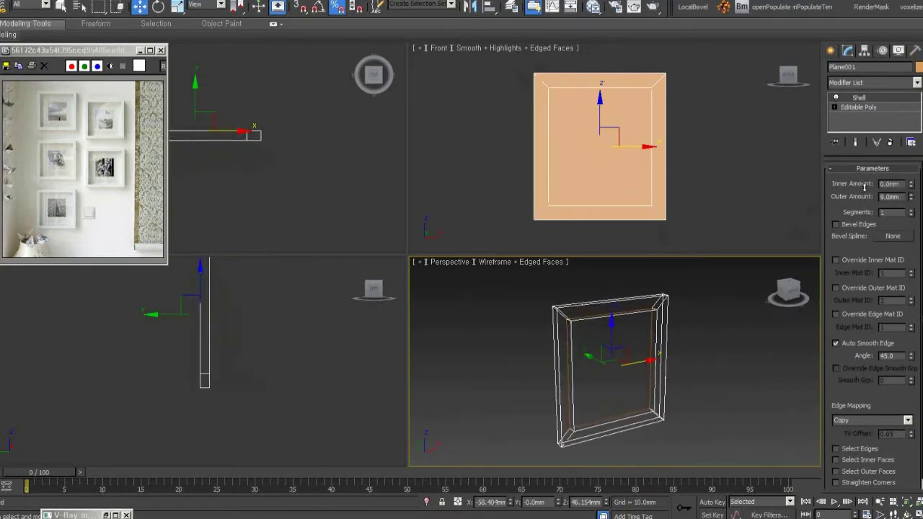
middle_click_drag(593, 319, 596, 318, "alt")
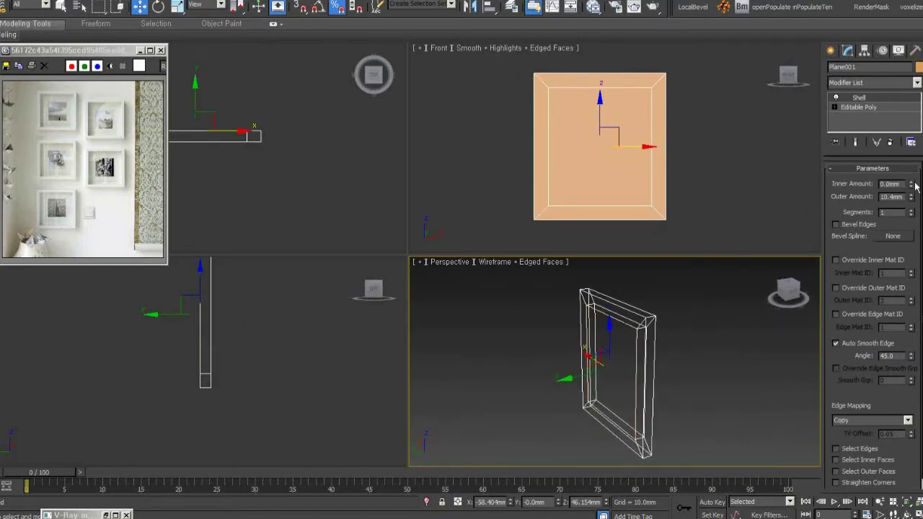
mouse_move(910, 185)
left_mouse_down()
mouse_move(909, 169)
mouse_move(915, 186)
left_mouse_up()
middle_click_drag(733, 305, 667, 345, "alt")
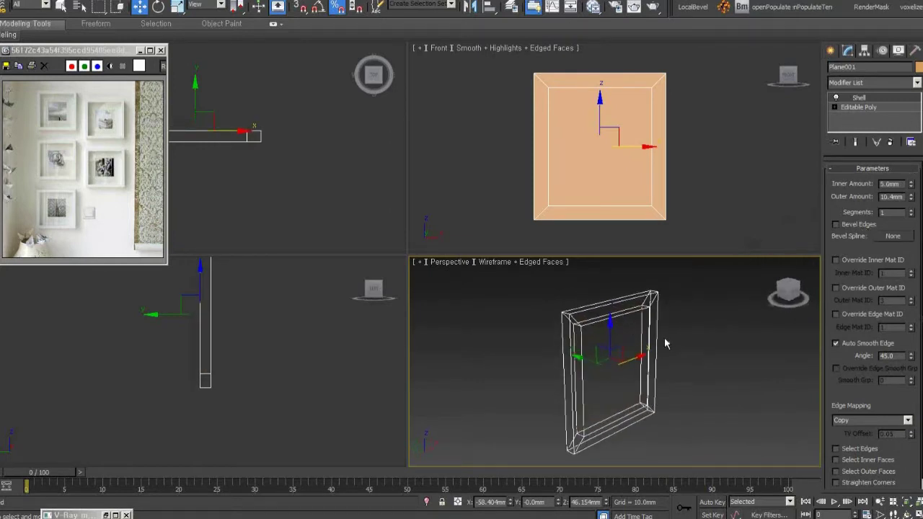
double_click(901, 196)
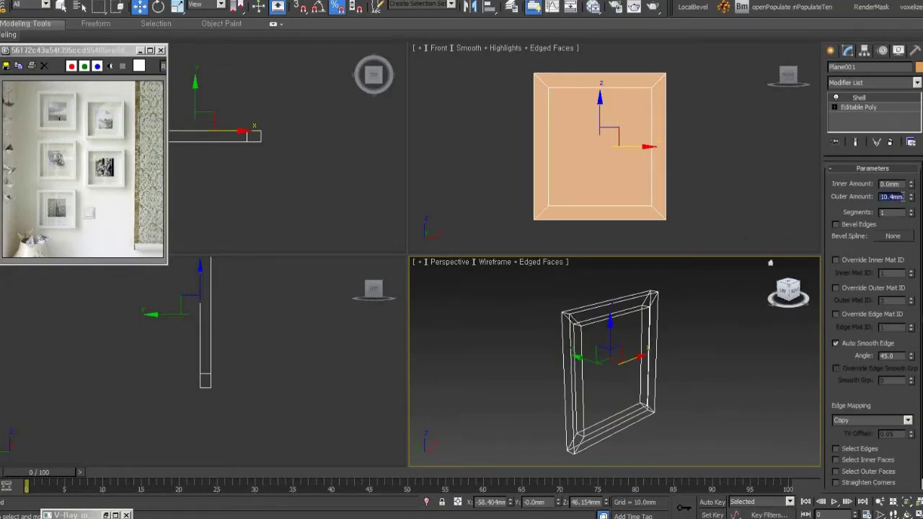
middle_click_drag(649, 440, 690, 446, "alt")
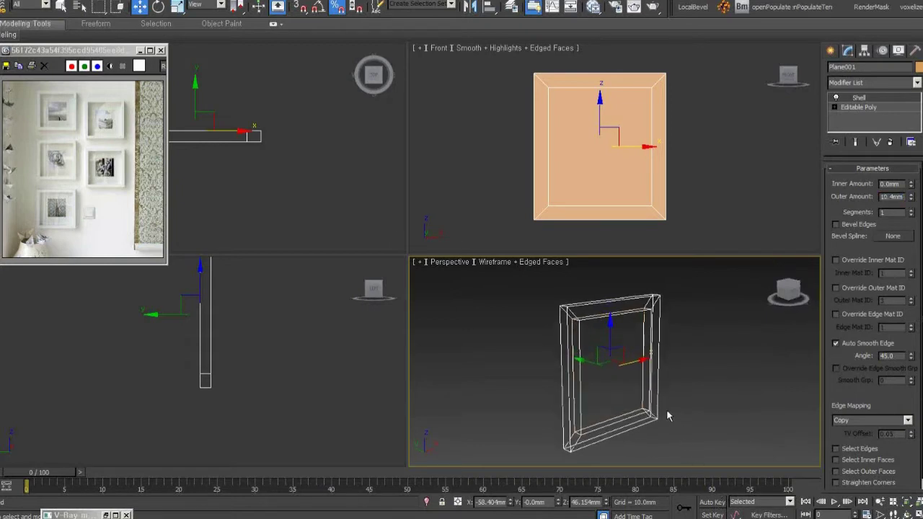
middle_click_drag(669, 402, 699, 430, "alt")
key("F3")
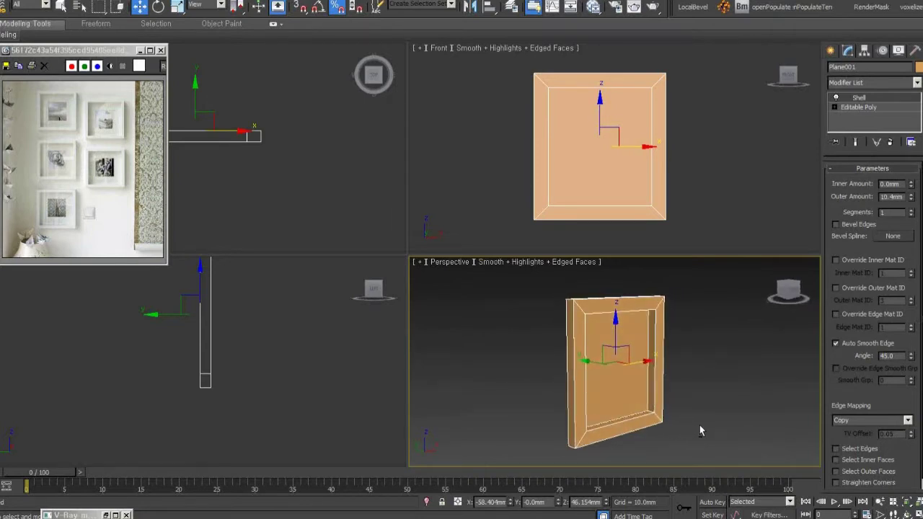
Collapse the Shell thickness into the frame's Editable Poly.
key("ctrl+c")
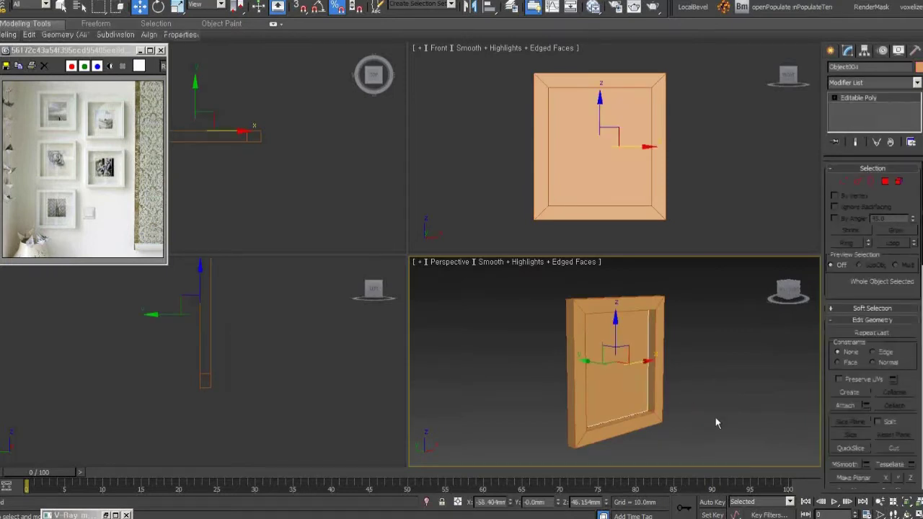
left_click(659, 412)
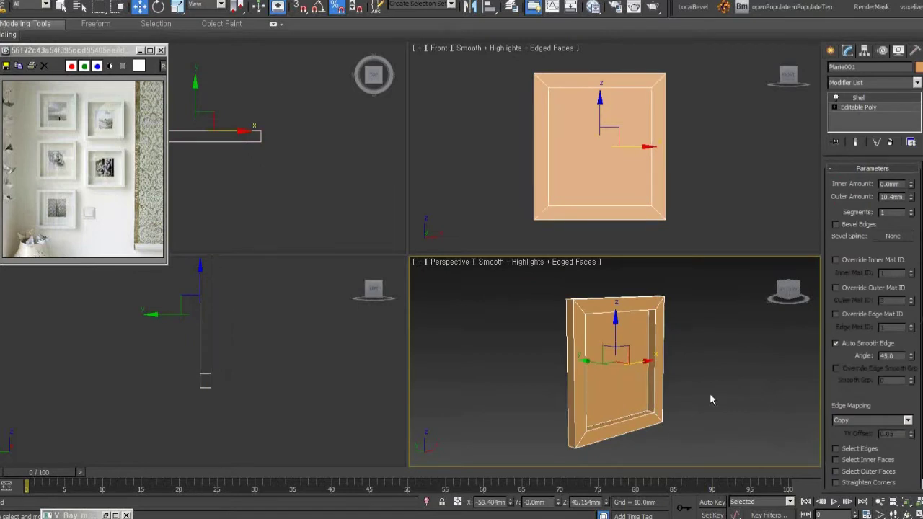
middle_click_drag(709, 393, 697, 391, "alt")
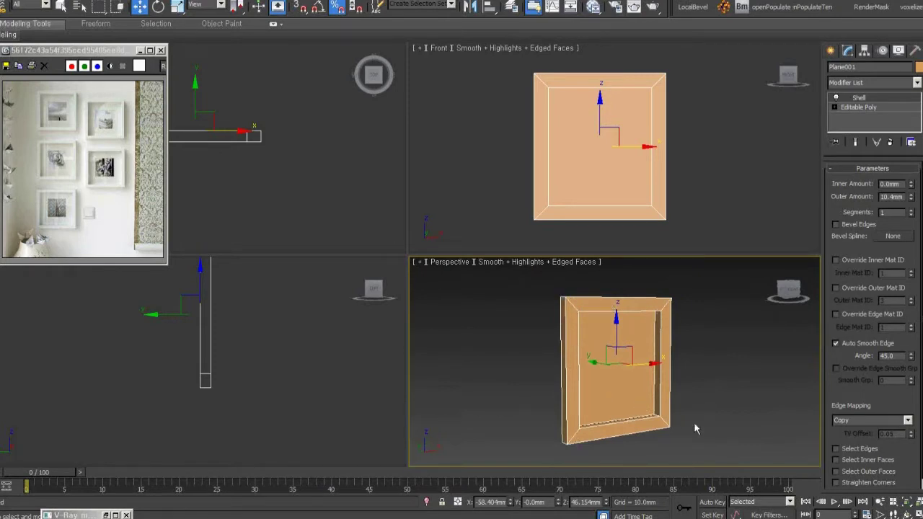
middle_click_drag(683, 279, 688, 311, "alt")
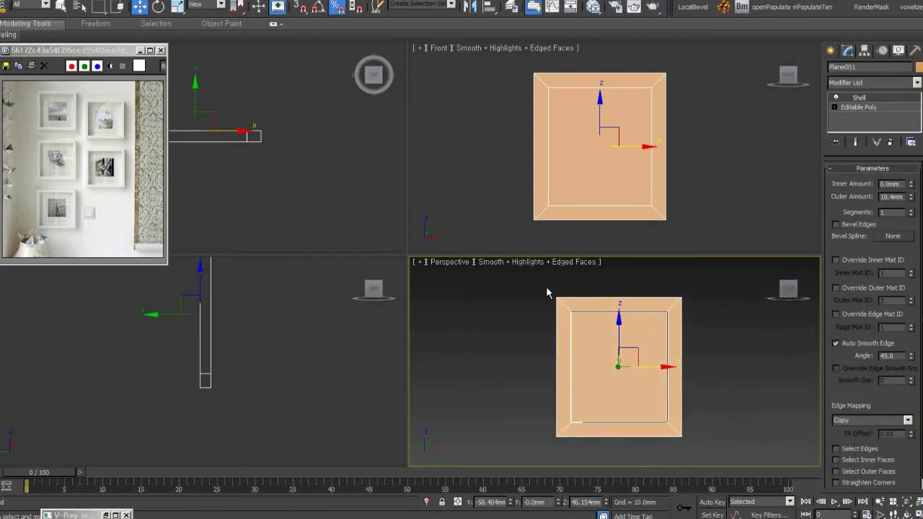
middle_click_drag(627, 404, 638, 385, "alt")
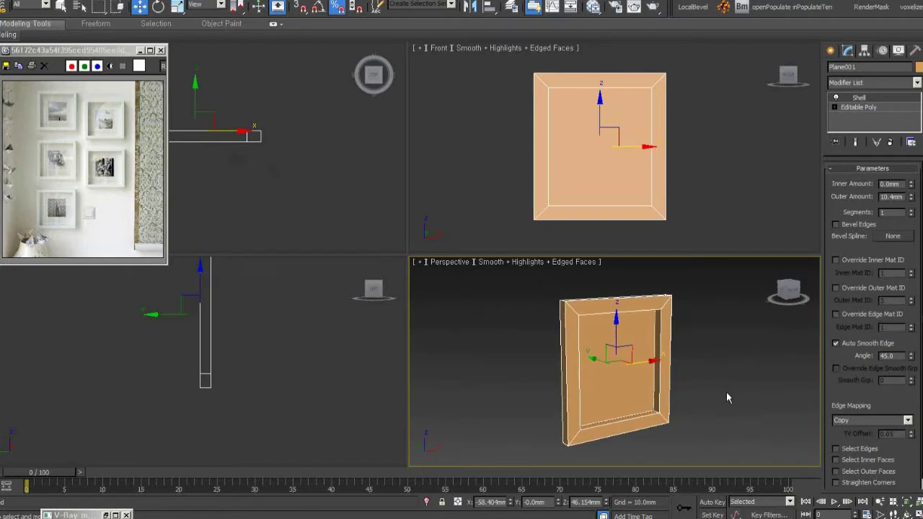
key("ctrl+c")
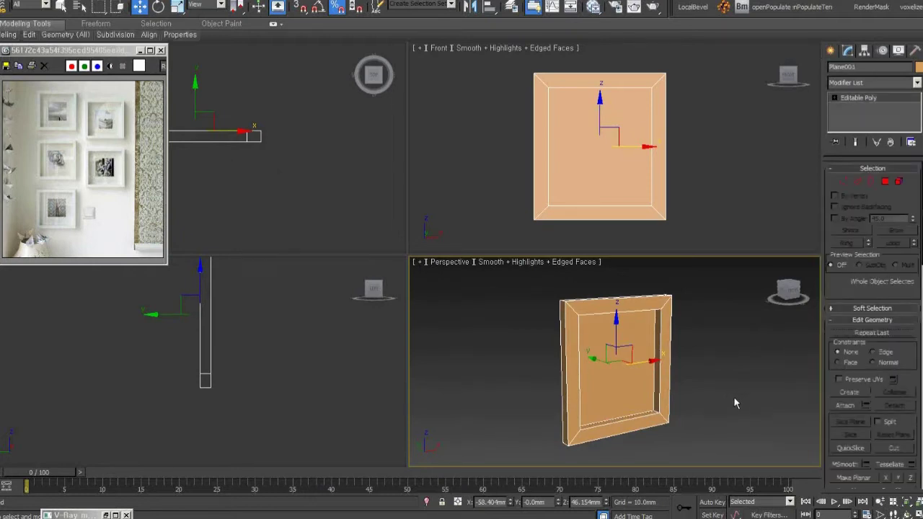
Add a planar UVW Map modifier to Plane001 and open the Slate Material Editor.
left_click(877, 89)
scroll(869, 427, "down", 3)
scroll(869, 427, "down", 5)
scroll(870, 427, "down", 3)
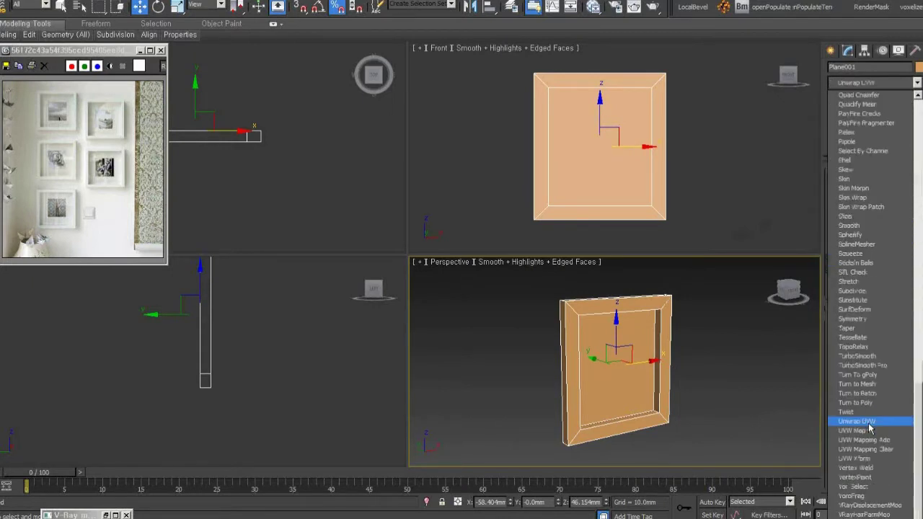
left_click(881, 432)
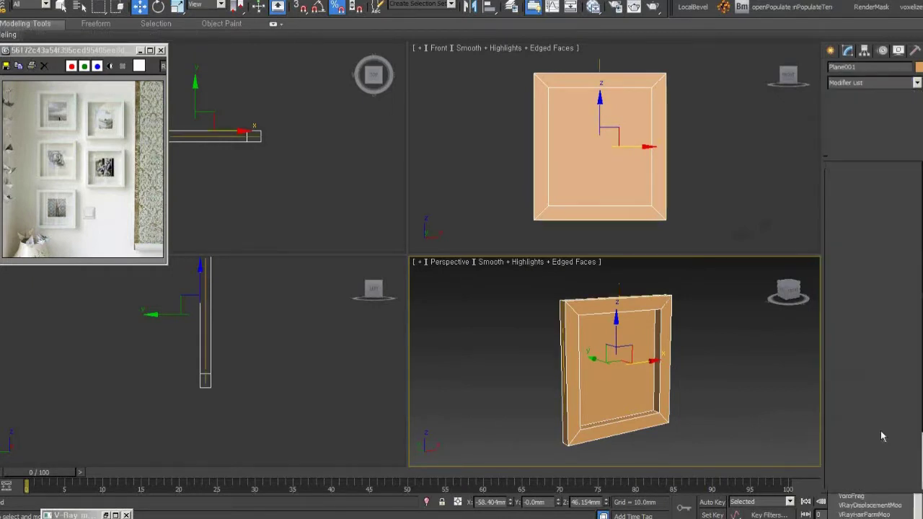
middle_click_drag(705, 379, 669, 358, "alt")
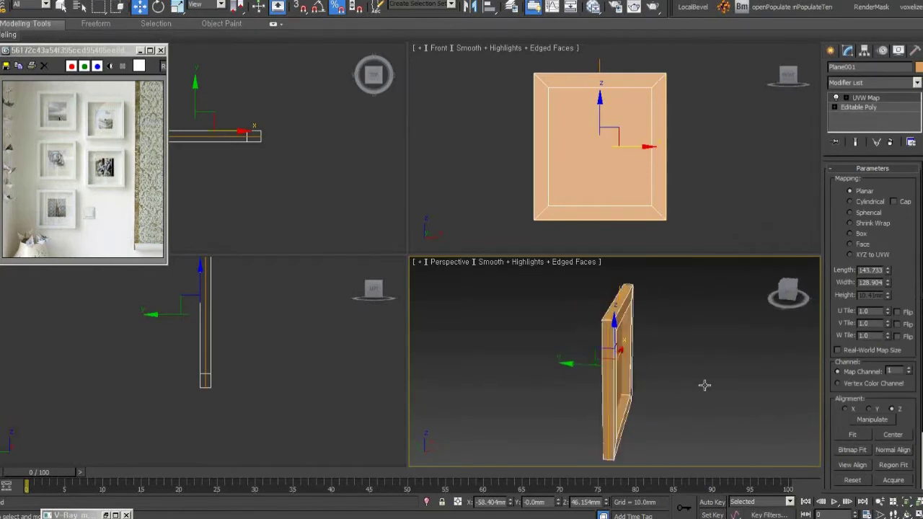
left_click(592, 9)
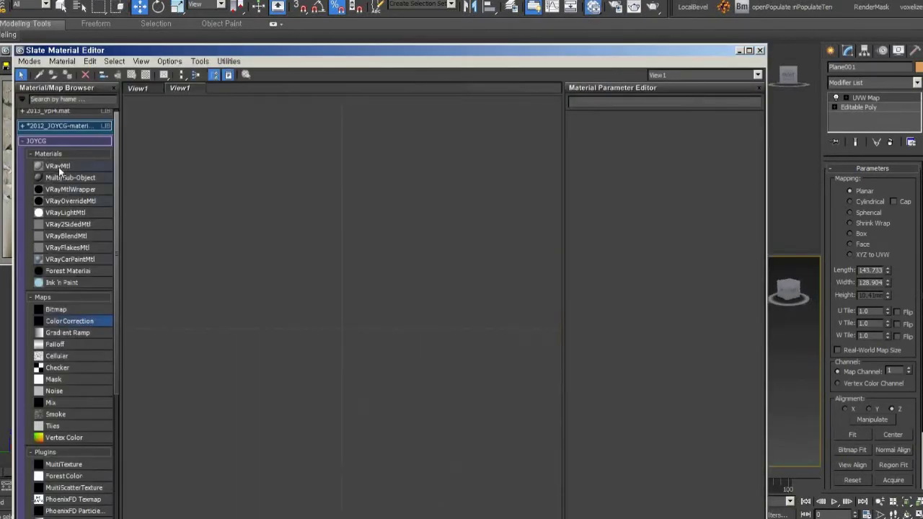
Create a VRayMtl Material #25 node and remove an unwanted Checker map node.
double_click(60, 170)
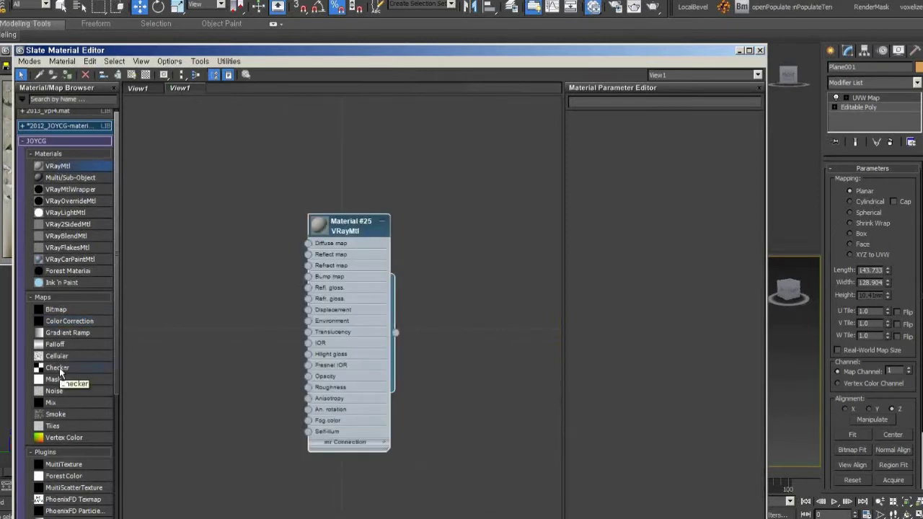
left_click_drag(61, 371, 181, 336)
left_click_drag(227, 260, 182, 240)
left_click_drag(367, 230, 425, 231)
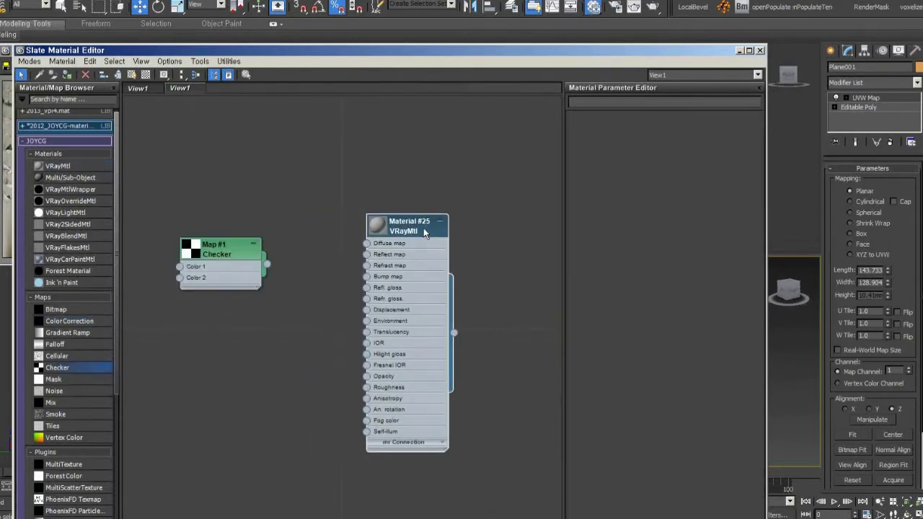
left_click(210, 261)
key("Delete")
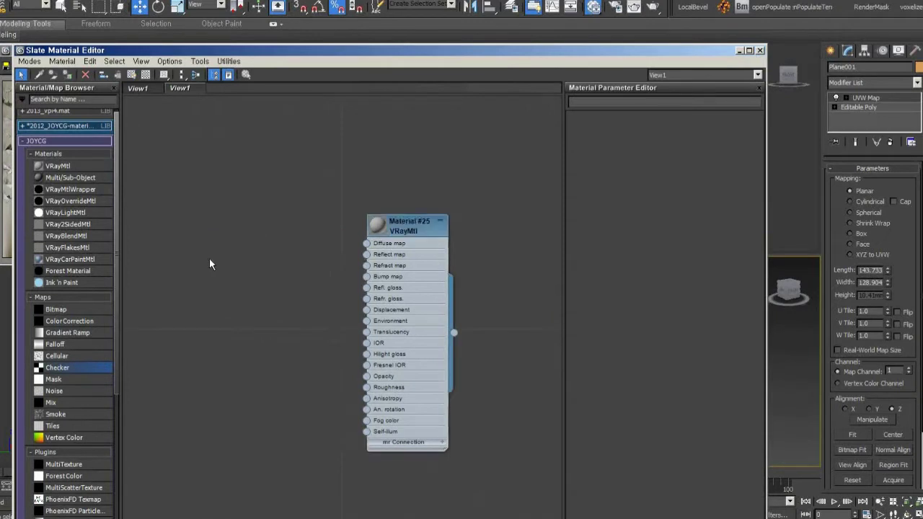
Add a Bitmap node loading arrow.JPG from the joycg_map\joycg_checker folder.
left_click_drag(66, 309, 276, 256)
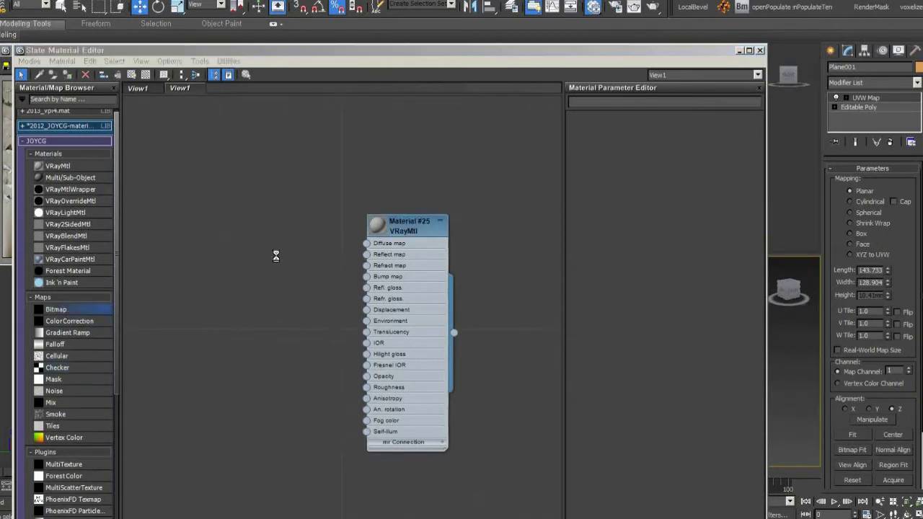
left_click(110, 11)
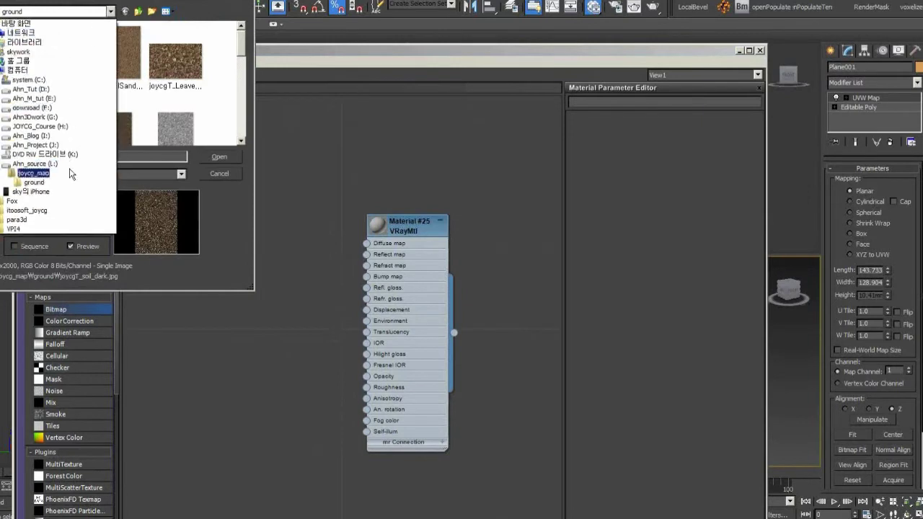
left_click(52, 165)
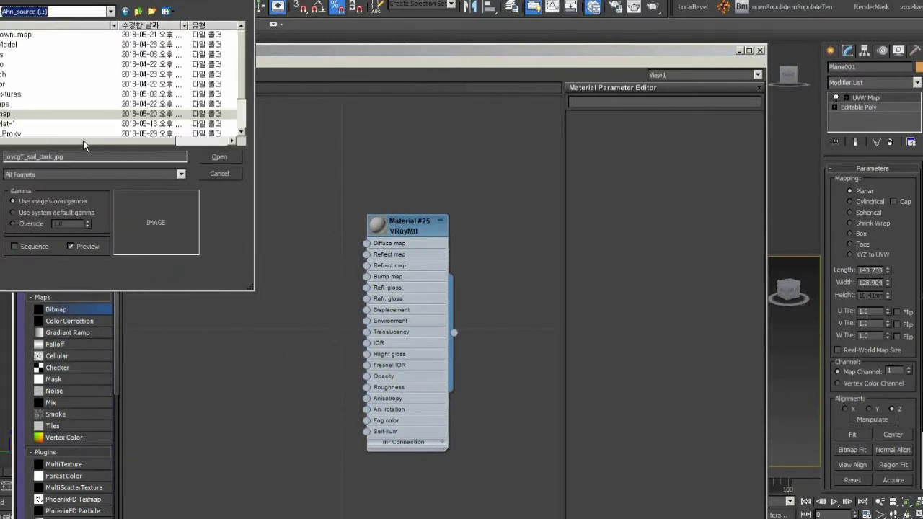
double_click(22, 114)
scroll(101, 106, "down", 1)
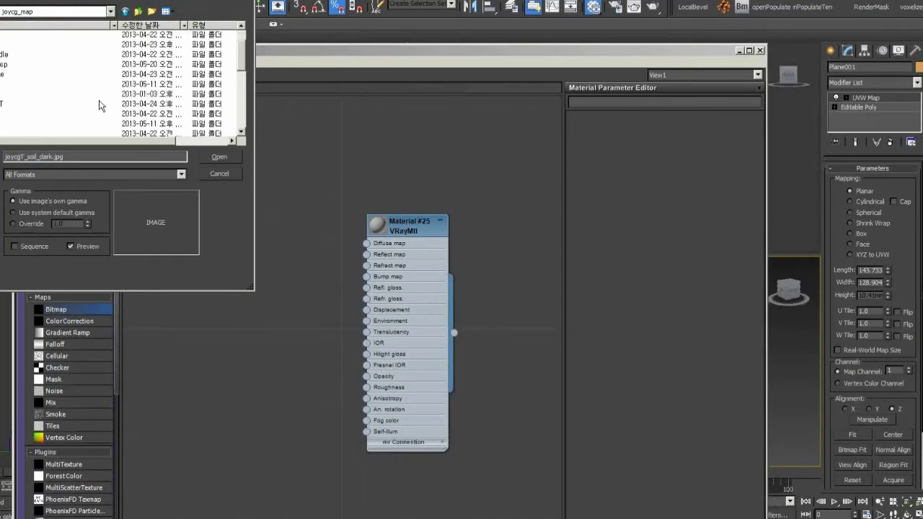
scroll(101, 106, "down", 1)
double_click(20, 117)
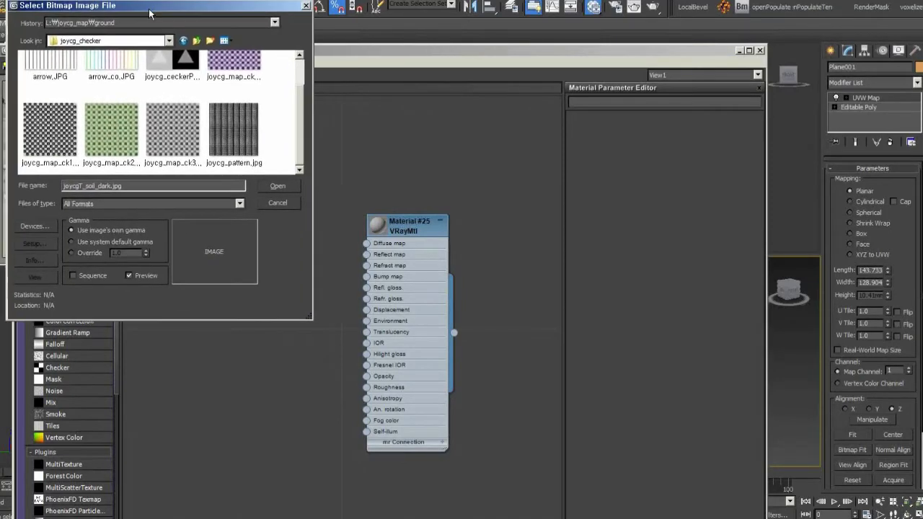
left_click(85, 119)
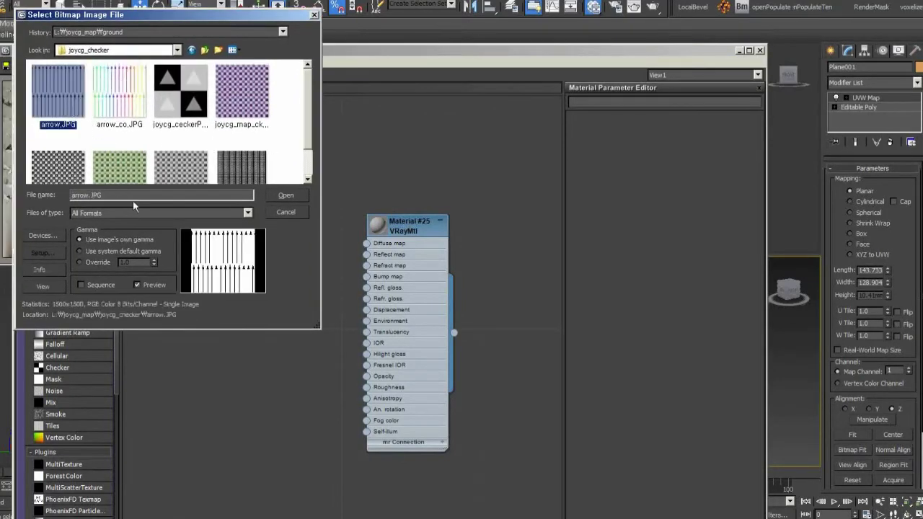
left_click(286, 195)
Wire the arrow.JPG bitmap into Material #25's Diffuse and show it in the viewports.
left_click_drag(325, 252, 366, 243)
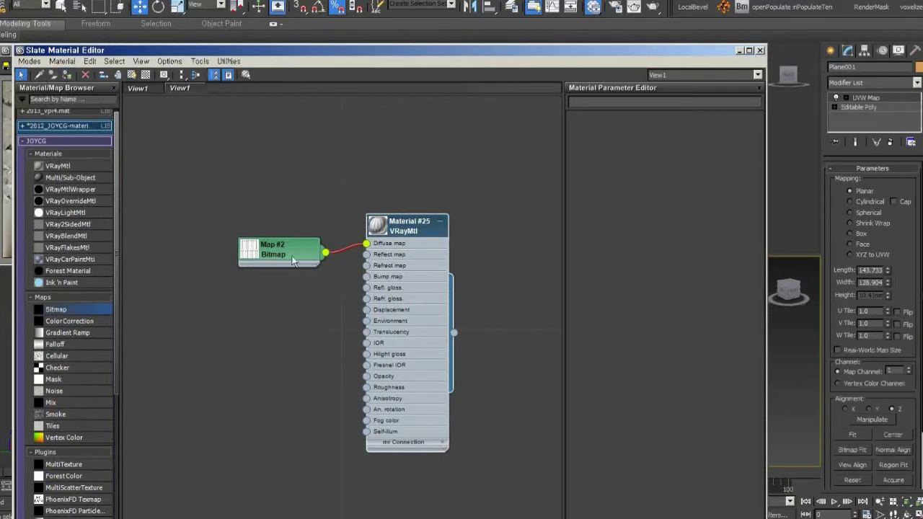
left_click(133, 77)
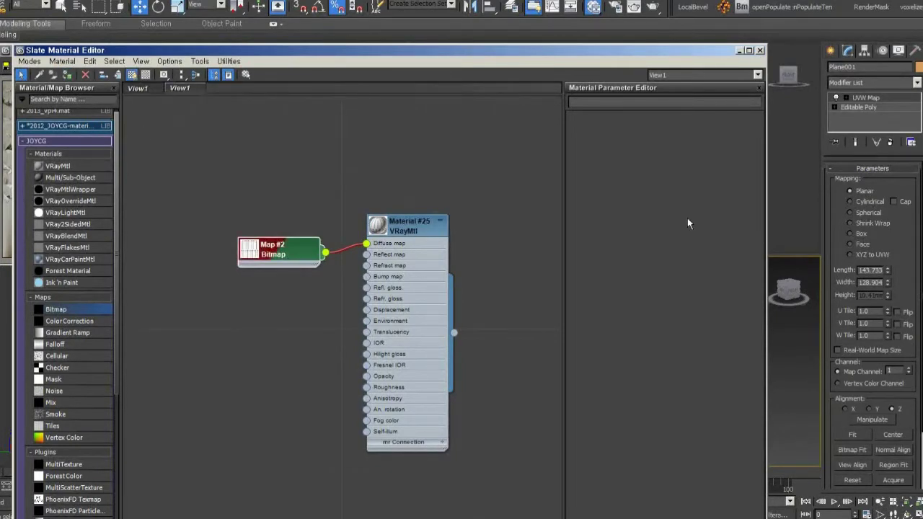
left_click(739, 50)
mouse_move(717, 350)
middle_mouse_down("alt")
mouse_move(673, 387)
mouse_move(523, 387)
mouse_move(644, 392)
mouse_move(647, 400)
mouse_move(634, 410)
mouse_move(605, 378)
middle_mouse_up("alt")
Switch the frame's UVW Map from planar to Box mapping so the texture wraps its edges.
scroll(648, 406, "up", 2)
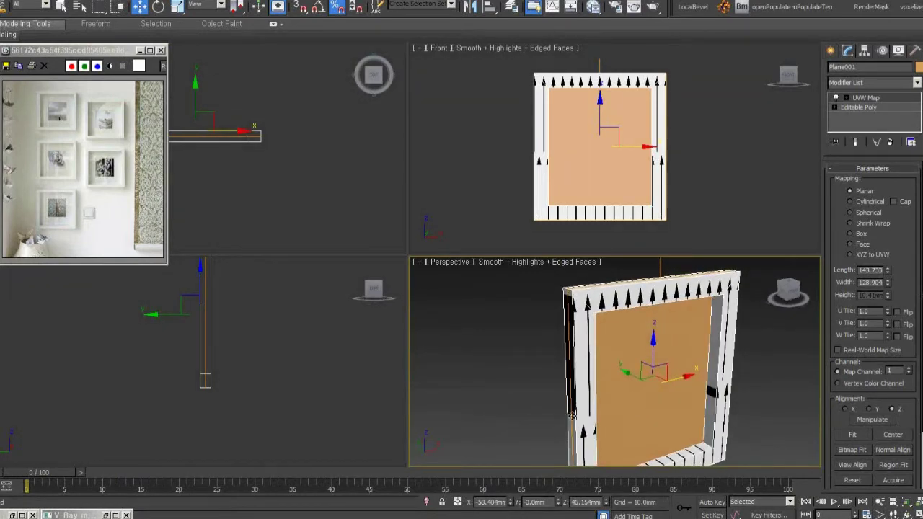
middle_click_drag(576, 412, 693, 365, "alt")
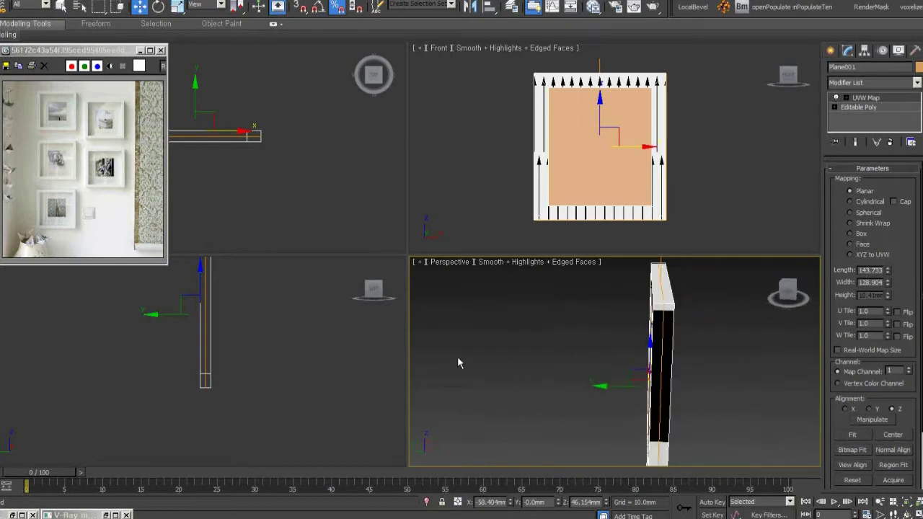
mouse_move(725, 406)
middle_mouse_down("alt")
mouse_move(786, 408)
mouse_move(639, 350)
mouse_move(647, 364)
mouse_move(546, 317)
middle_mouse_up("alt")
scroll(635, 370, "down", 2)
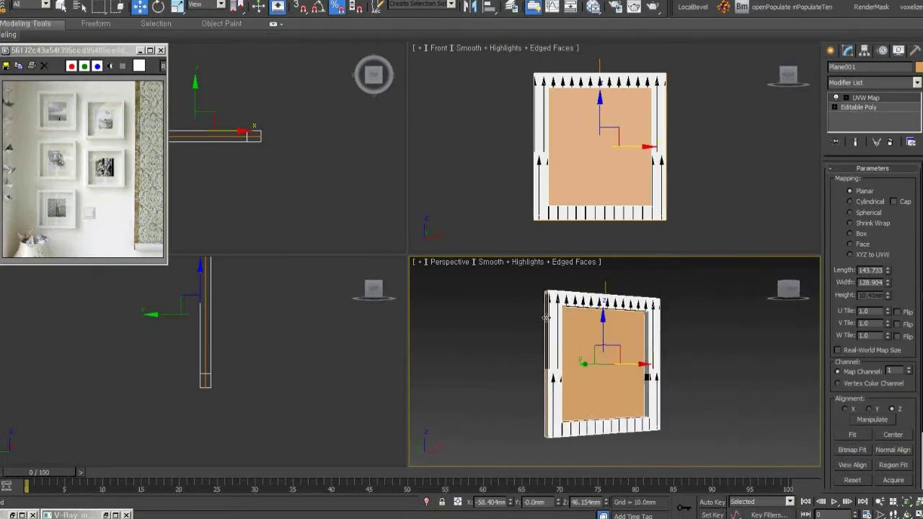
middle_click_drag(557, 325, 555, 294, "alt")
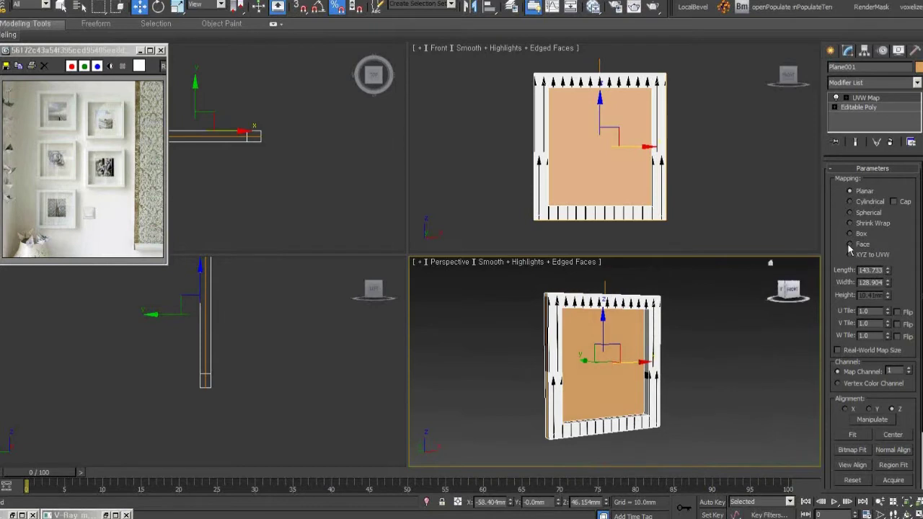
middle_click_drag(558, 338, 572, 360, "alt")
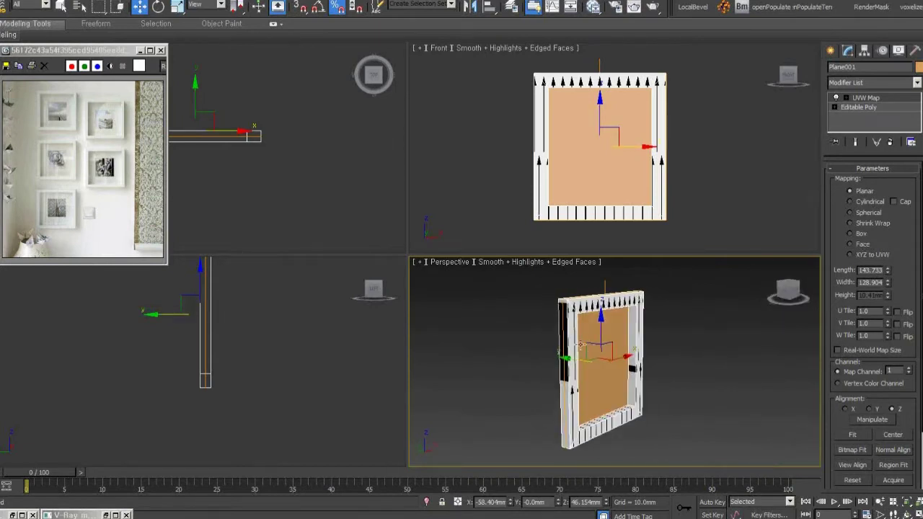
left_click(850, 234)
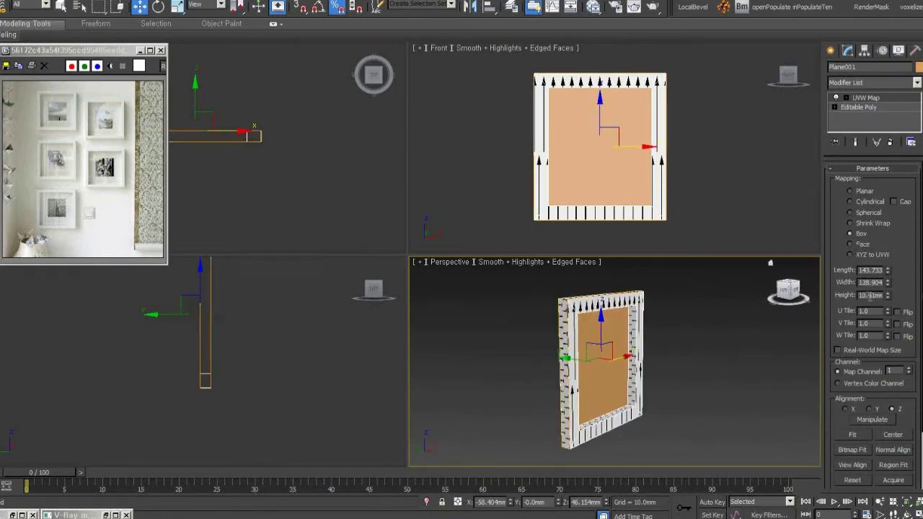
Enter 150mm for the box mapping's Length, Width and Height.
type("0.4")
key("Return")
left_click(868, 270)
type("1150")
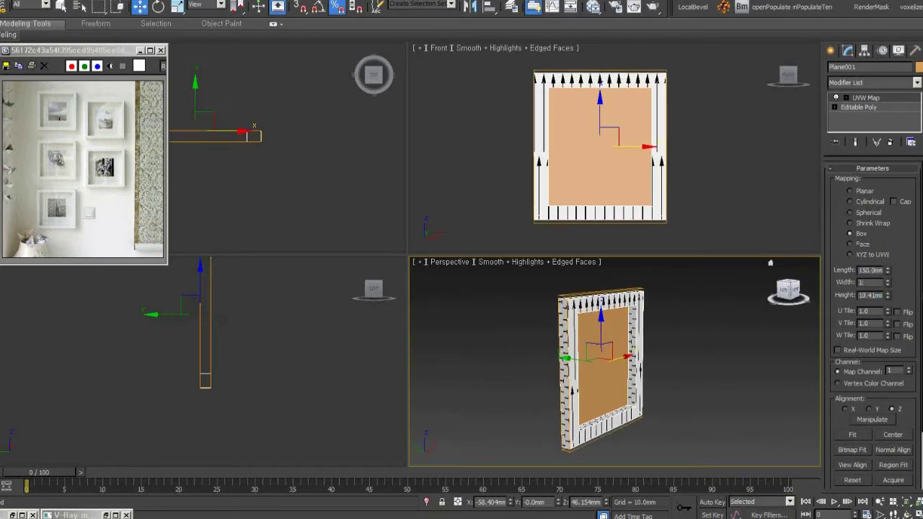
key("Tab")
type("150")
key("Return")
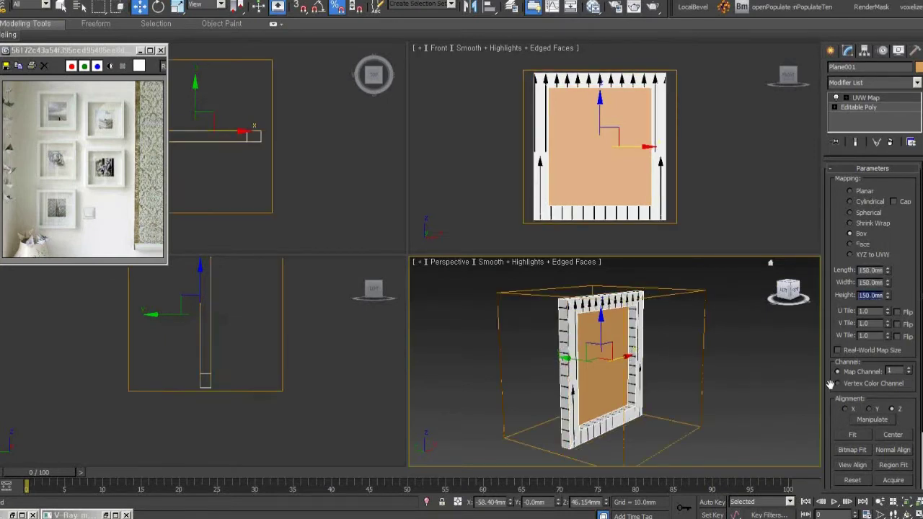
Orbit the Perspective view to check the 150mm mapping gizmo on the frame.
mouse_move(789, 376)
middle_mouse_down("alt")
mouse_move(501, 383)
mouse_move(552, 381)
mouse_move(588, 365)
middle_mouse_up("alt")
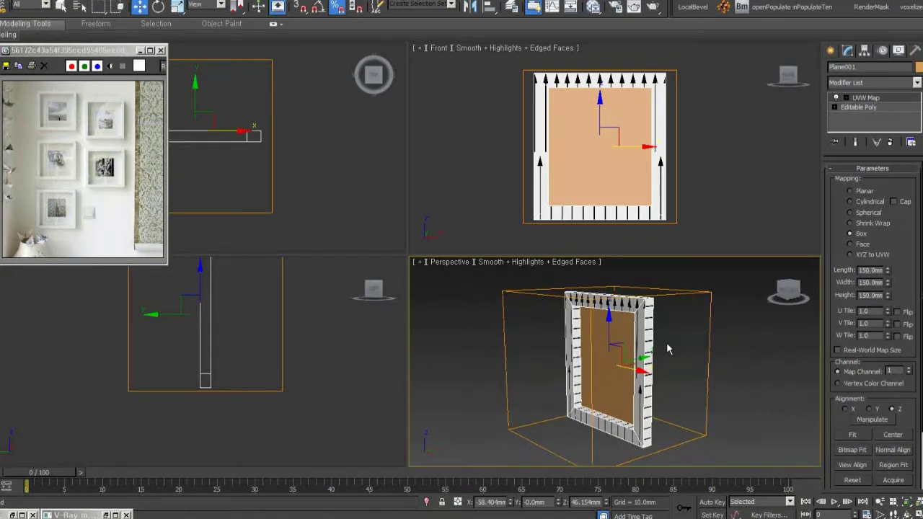
mouse_move(667, 349)
middle_mouse_down("alt")
mouse_move(694, 364)
mouse_move(639, 367)
mouse_move(560, 393)
middle_mouse_up("alt")
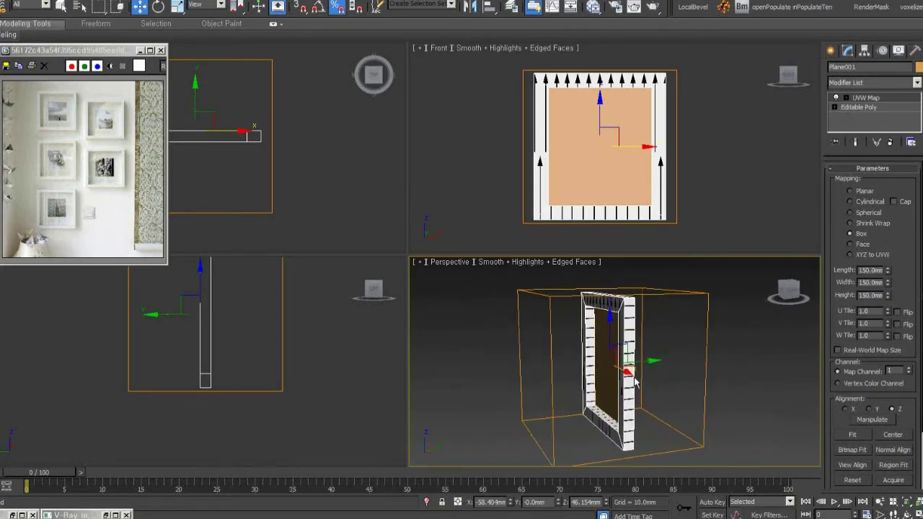
mouse_move(633, 379)
middle_mouse_down("alt")
mouse_move(649, 374)
mouse_move(584, 389)
mouse_move(633, 389)
middle_mouse_up("alt")
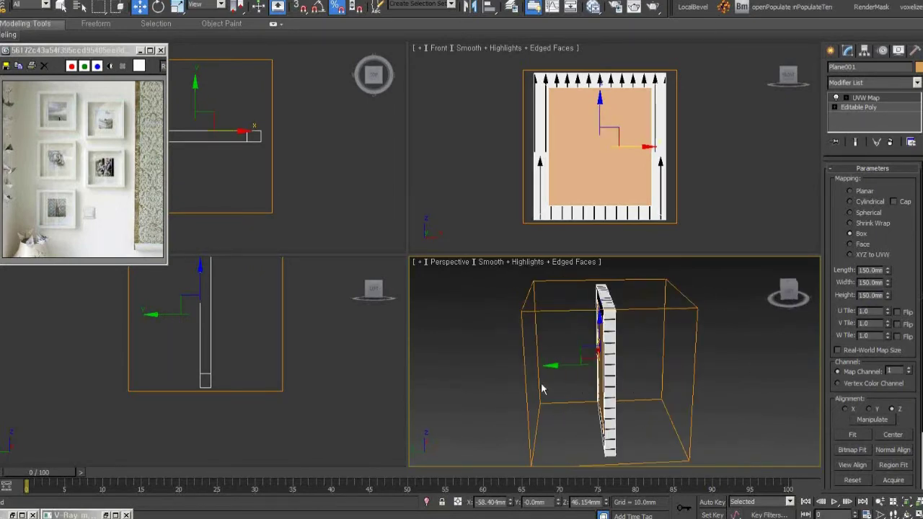
mouse_move(553, 384)
middle_mouse_down("alt")
mouse_move(610, 334)
mouse_move(566, 337)
mouse_move(611, 324)
middle_mouse_up("alt")
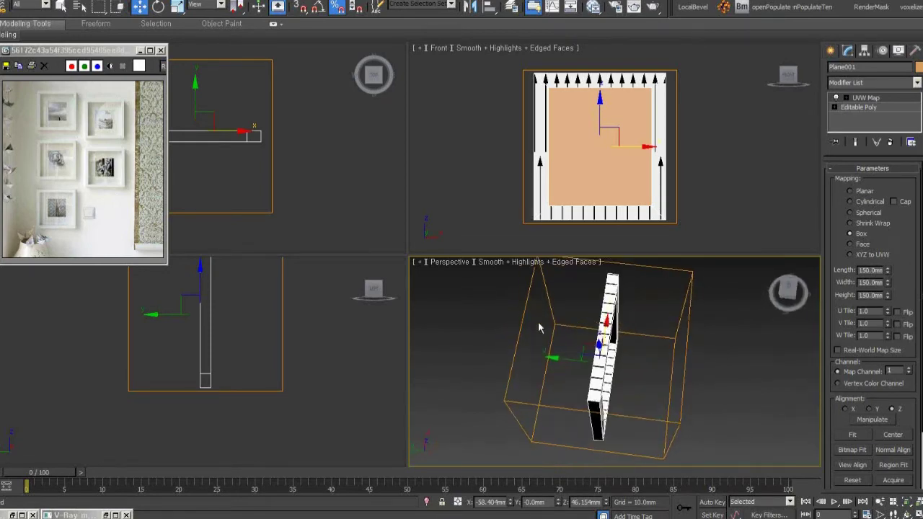
mouse_move(538, 329)
middle_mouse_down("alt")
mouse_move(659, 346)
mouse_move(582, 319)
mouse_move(556, 320)
mouse_move(594, 315)
middle_mouse_up("alt")
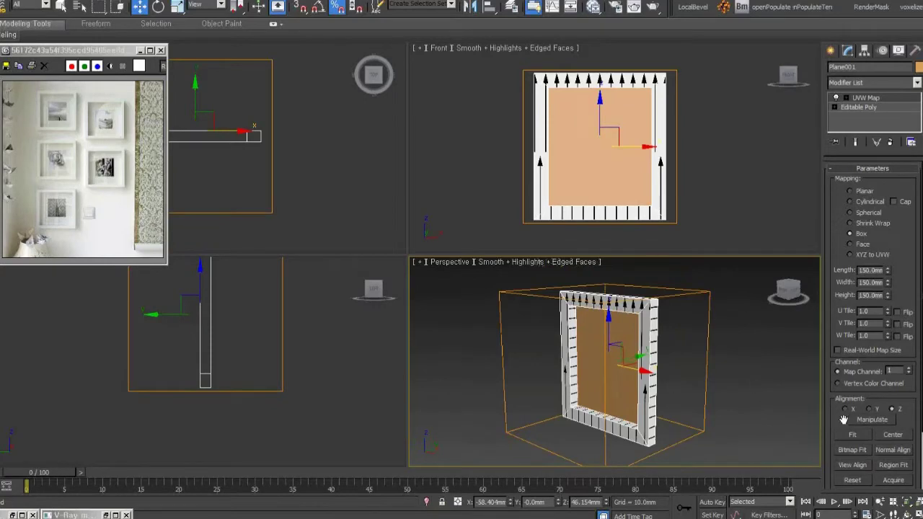
left_click_drag(840, 409, 839, 341)
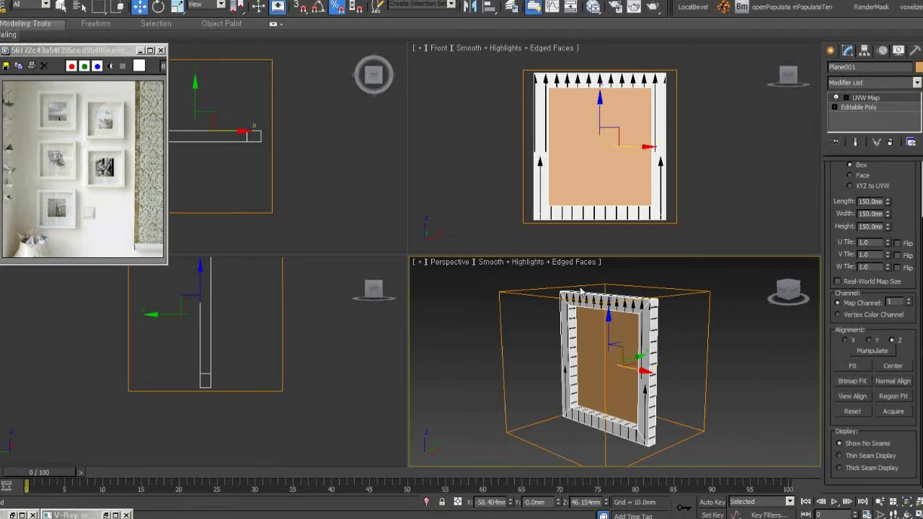
Change the box mapping alignment to Y and check the texture from the side and back.
left_click(850, 342)
left_click(871, 342)
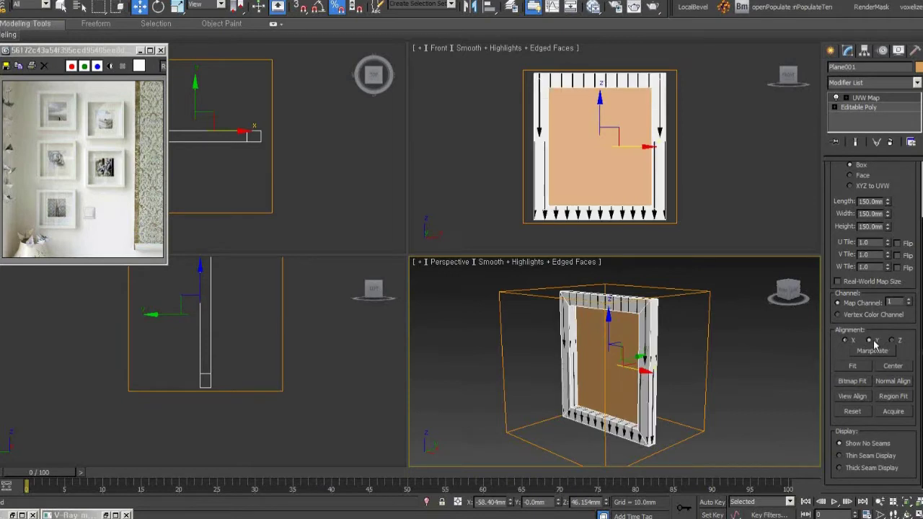
mouse_move(717, 411)
middle_mouse_down("alt")
mouse_move(668, 433)
mouse_move(591, 391)
middle_mouse_up("alt")
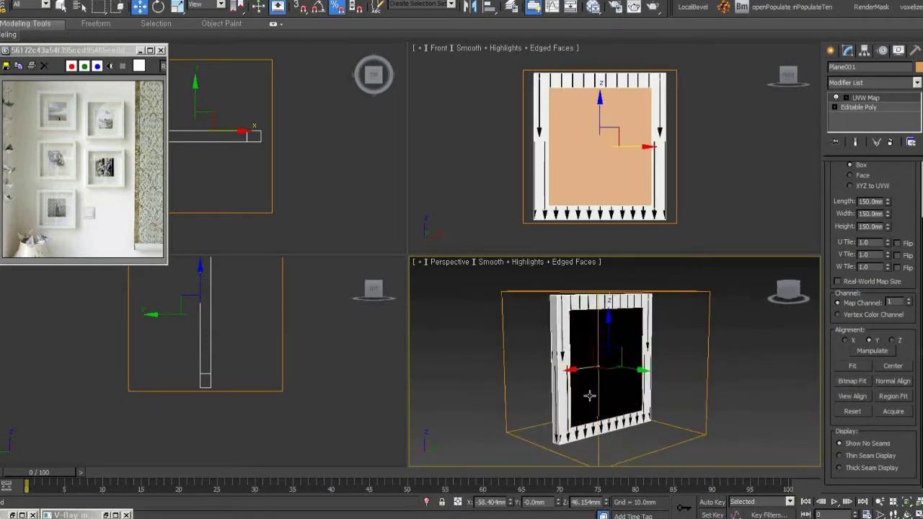
mouse_move(751, 417)
middle_mouse_down("alt")
mouse_move(747, 438)
mouse_move(800, 390)
mouse_move(873, 410)
mouse_move(869, 417)
middle_mouse_up("alt")
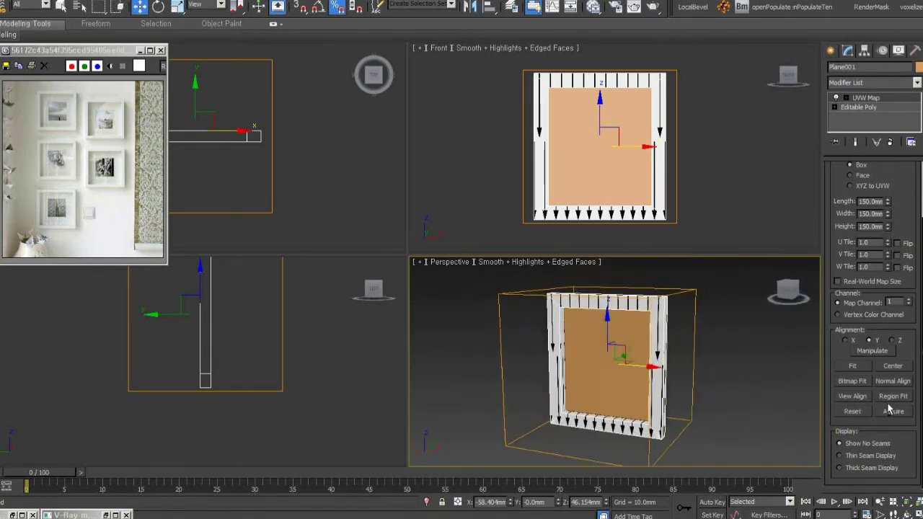
Switch the Perspective view to wireframe display with F3.
middle_click_drag(723, 406, 677, 412, "alt")
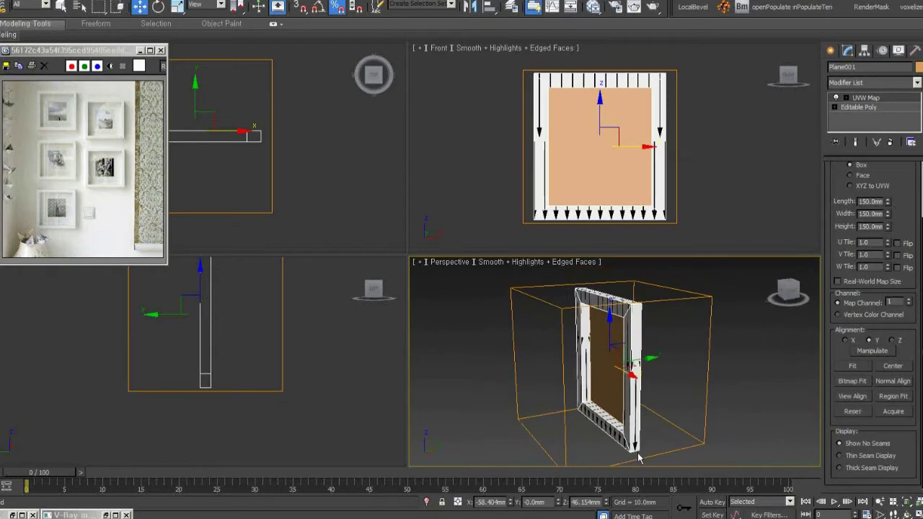
middle_click_drag(638, 457, 697, 465, "alt")
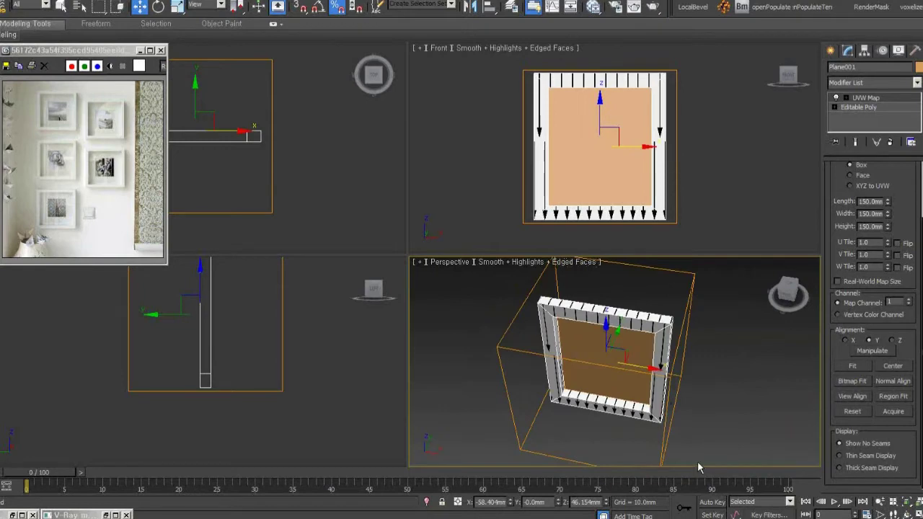
mouse_move(699, 453)
middle_mouse_down("alt")
mouse_move(667, 394)
mouse_move(694, 391)
middle_mouse_up("alt")
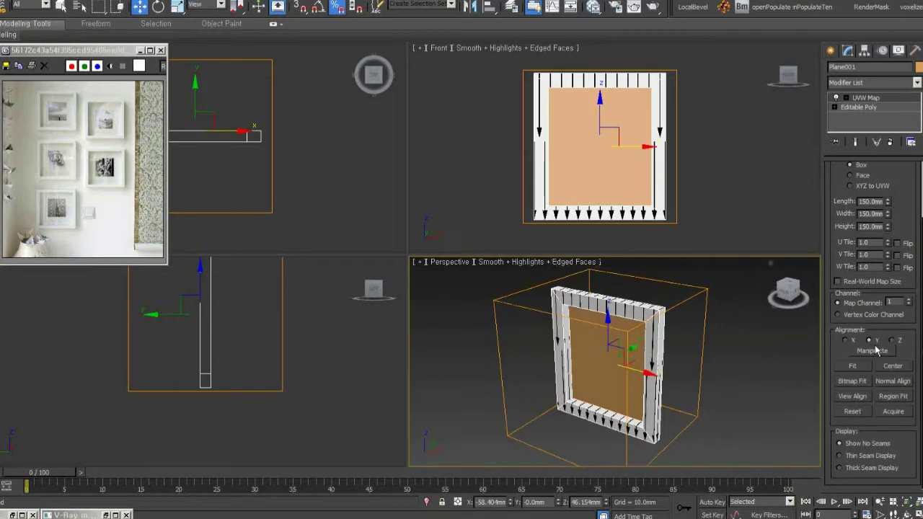
middle_click_drag(793, 356, 783, 360, "alt")
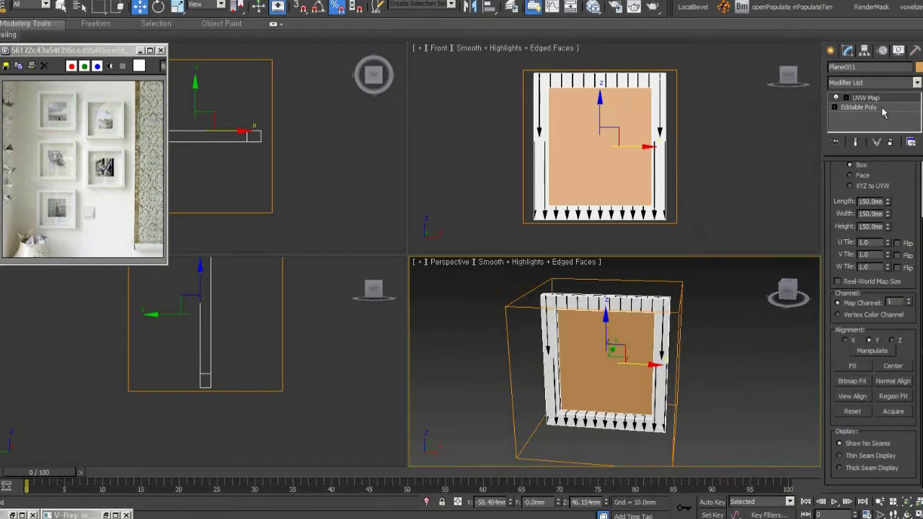
key("F3")
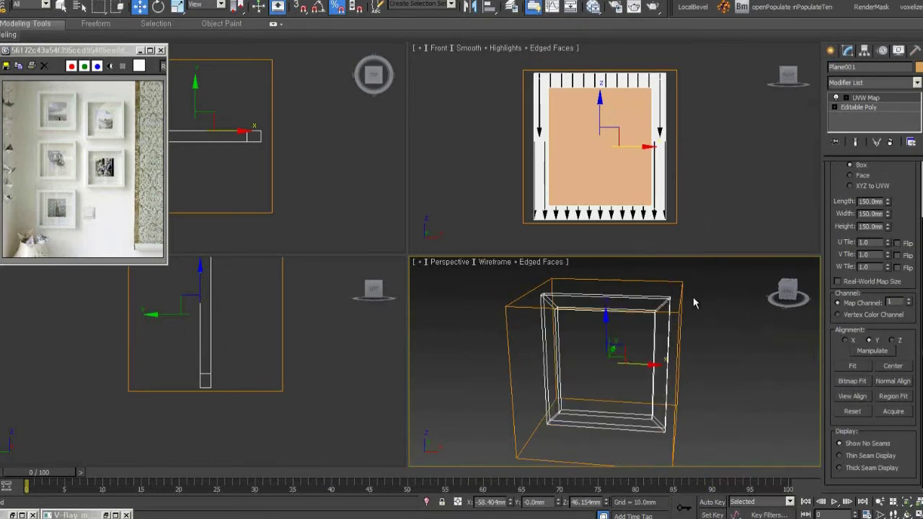
At Editable Poly's Polygon level, select the frame's top and bottom strips.
middle_click_drag(694, 305, 665, 355, "alt")
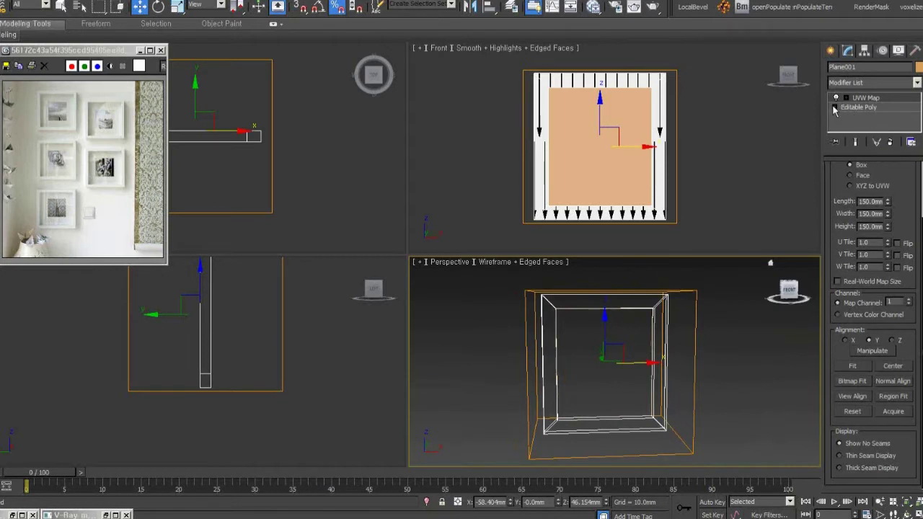
left_click_drag(850, 155, 850, 171)
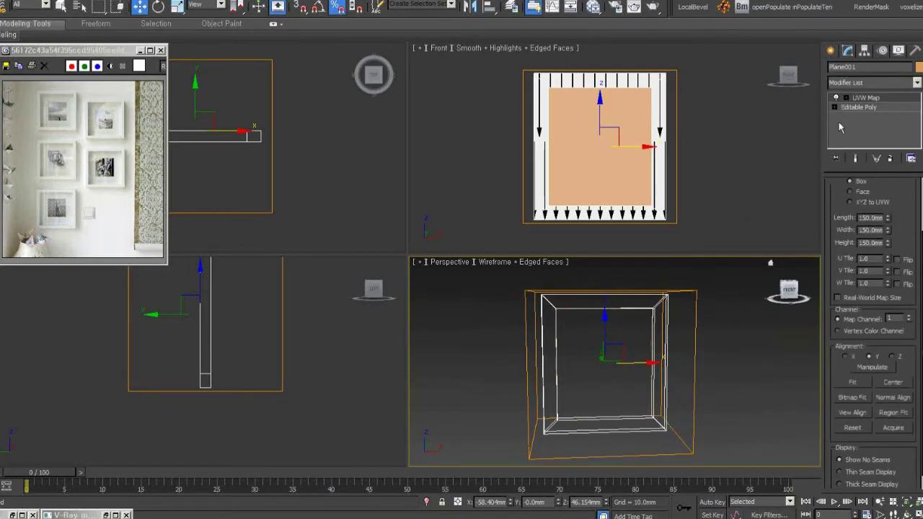
left_click(834, 107)
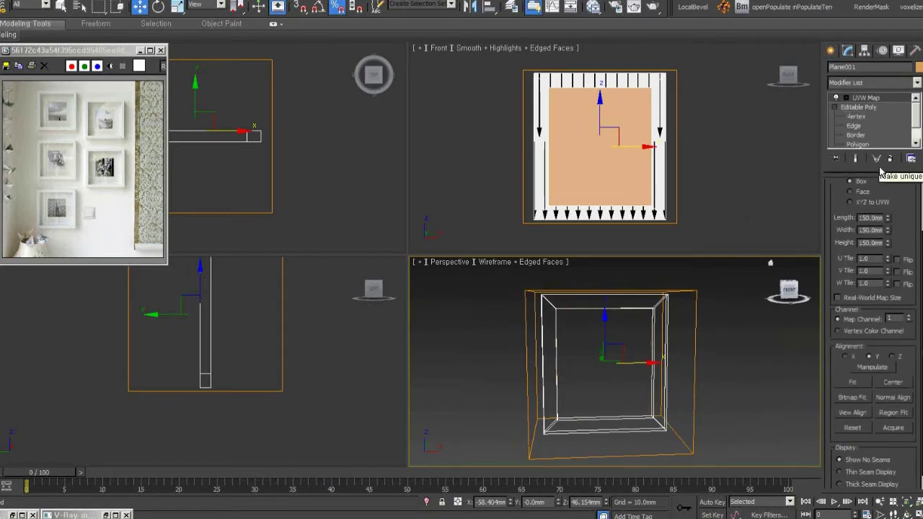
left_click_drag(881, 160, 881, 173)
left_click(866, 144)
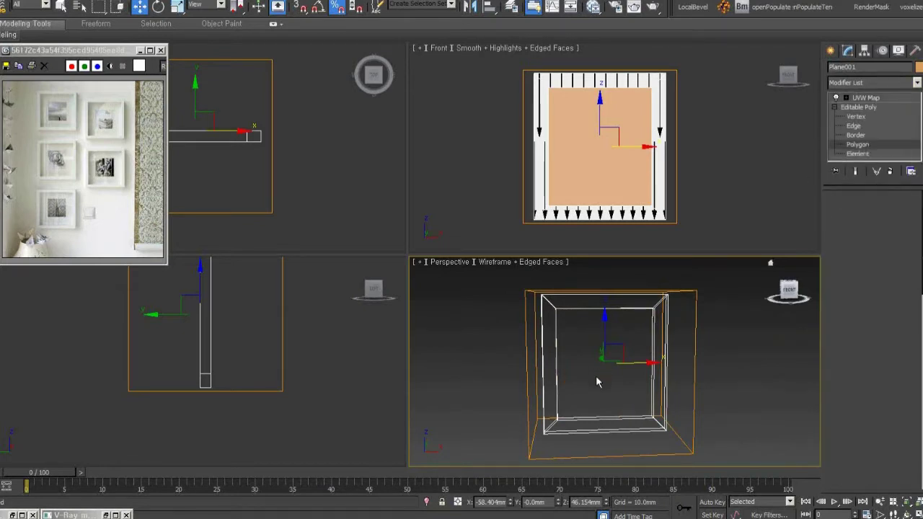
left_click(606, 300)
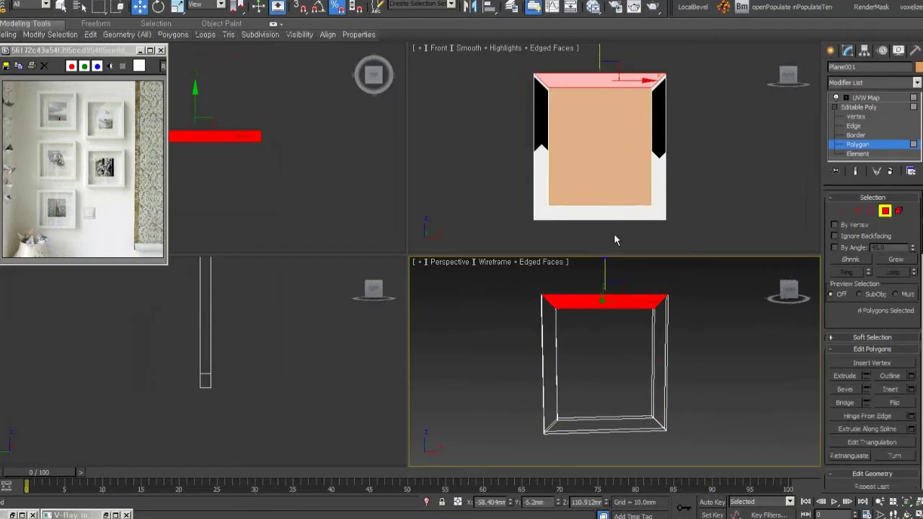
left_click_drag(614, 237, 512, 229, "ctrl")
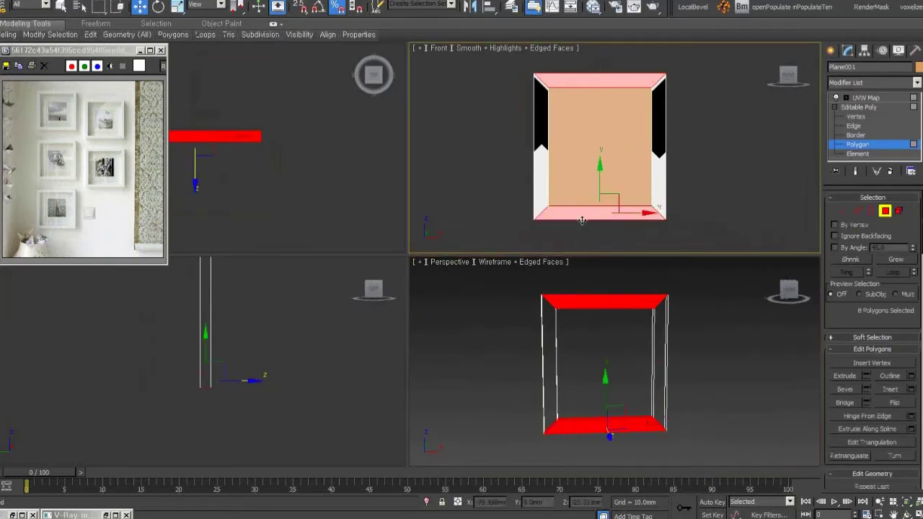
Set the UVW Map alignment to X for the selected top and bottom strips.
mouse_move(710, 312)
middle_mouse_down("alt")
mouse_move(641, 333)
mouse_move(631, 304)
middle_mouse_up("alt")
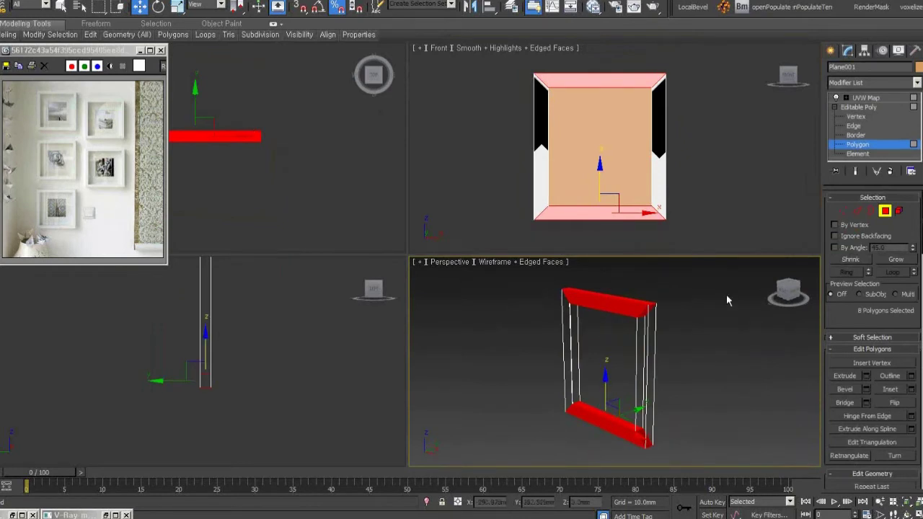
left_click(889, 98)
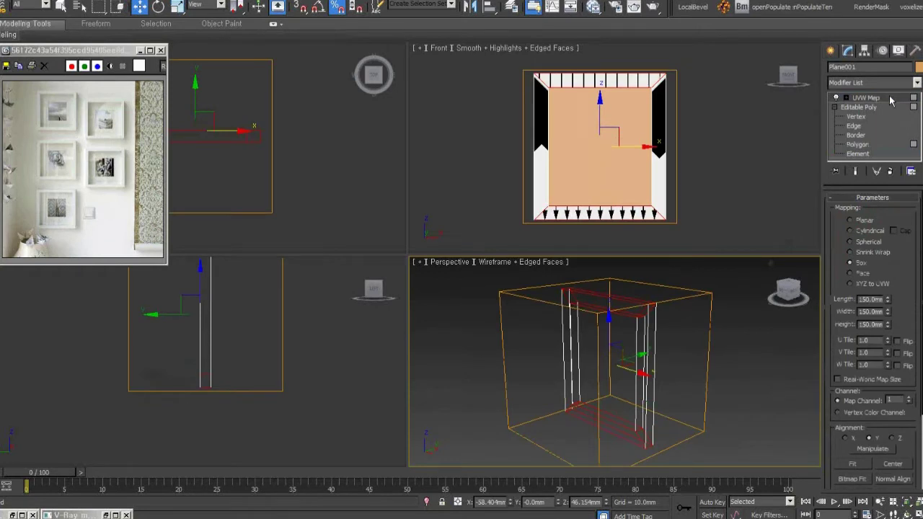
left_click(856, 438)
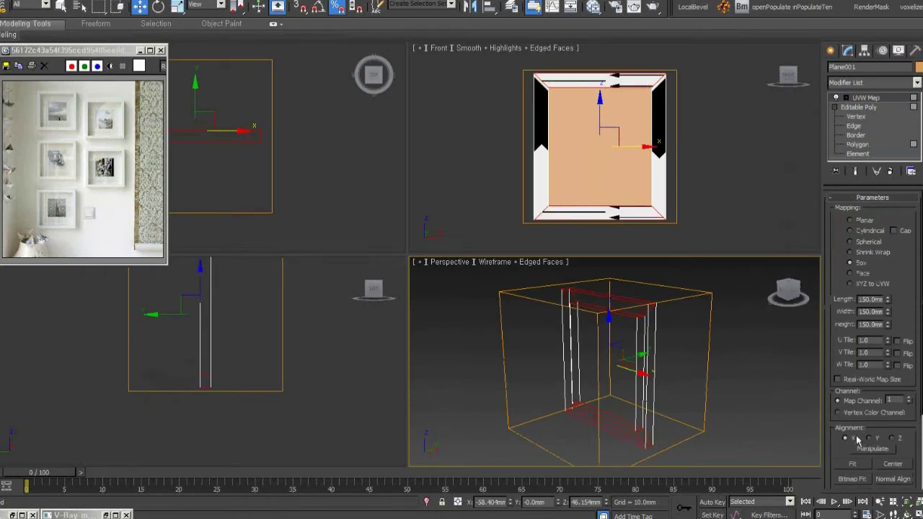
mouse_move(548, 144)
middle_mouse_down("alt")
mouse_move(535, 149)
mouse_move(602, 188)
mouse_move(655, 278)
middle_mouse_up("alt")
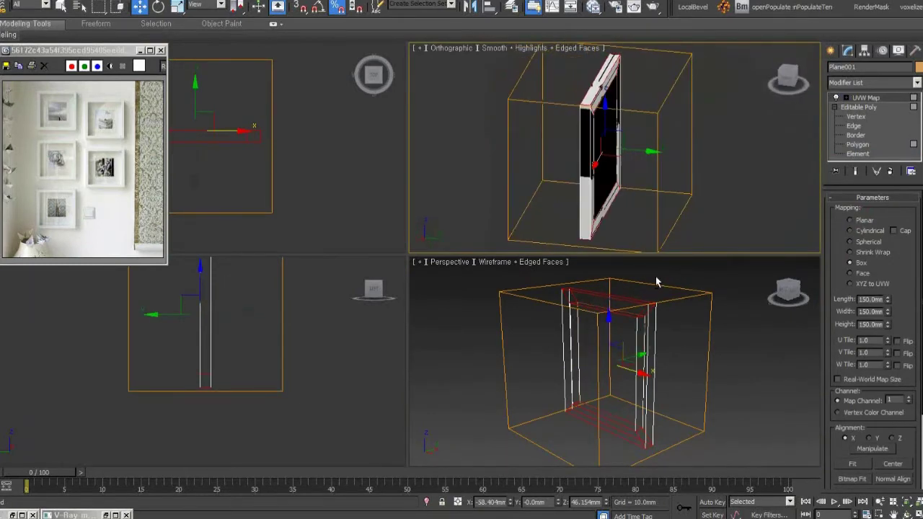
Copy the UVW Map modifier from the modifier stack.
right_click(873, 101)
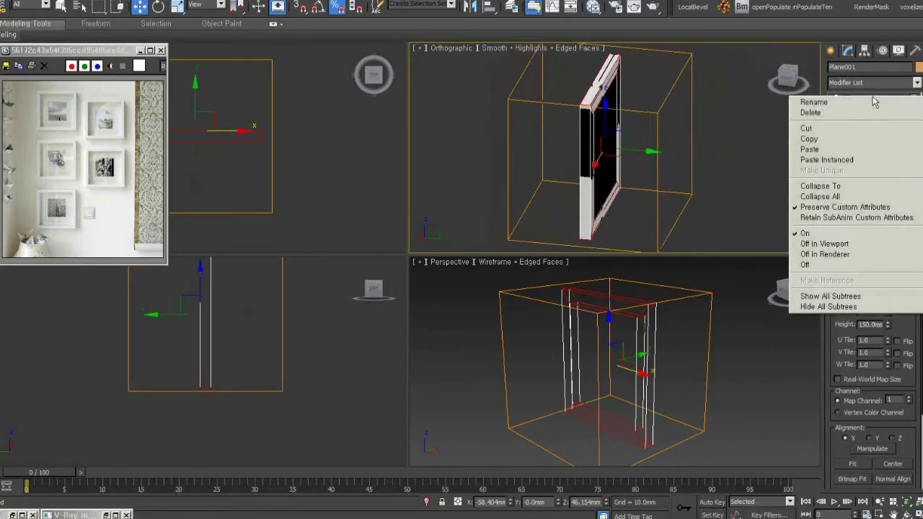
left_click(853, 145)
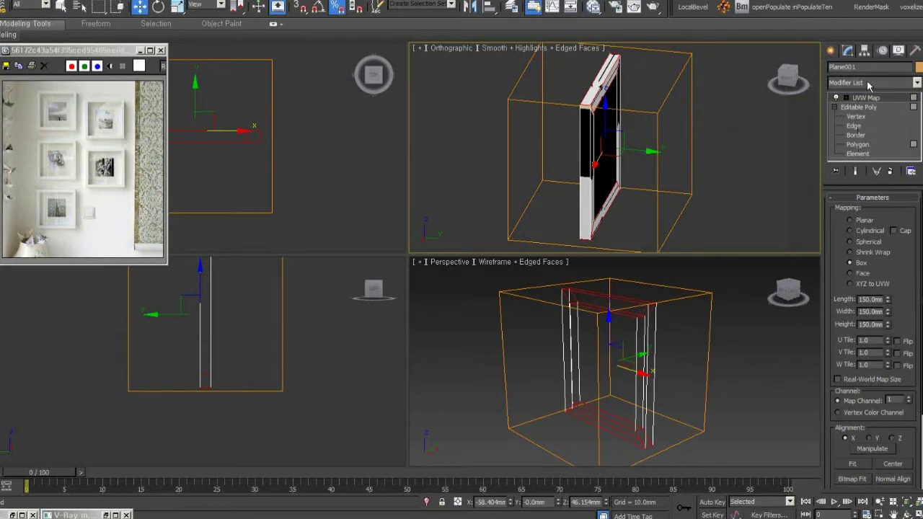
mouse_move(635, 139)
middle_mouse_down("alt")
mouse_move(579, 193)
mouse_move(642, 175)
middle_mouse_up("alt")
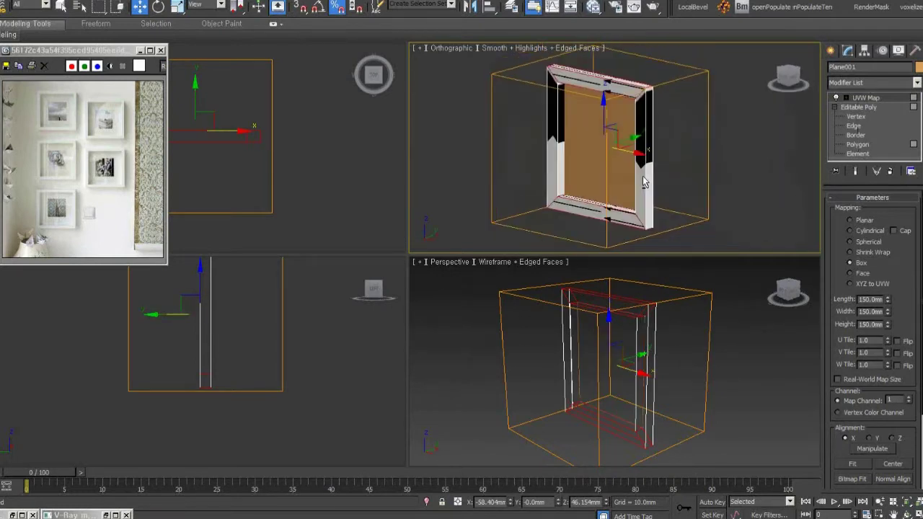
Add an Edit Poly modifier and select the frame's left and right side polygons.
left_click(881, 83)
scroll(867, 181, "down", 5)
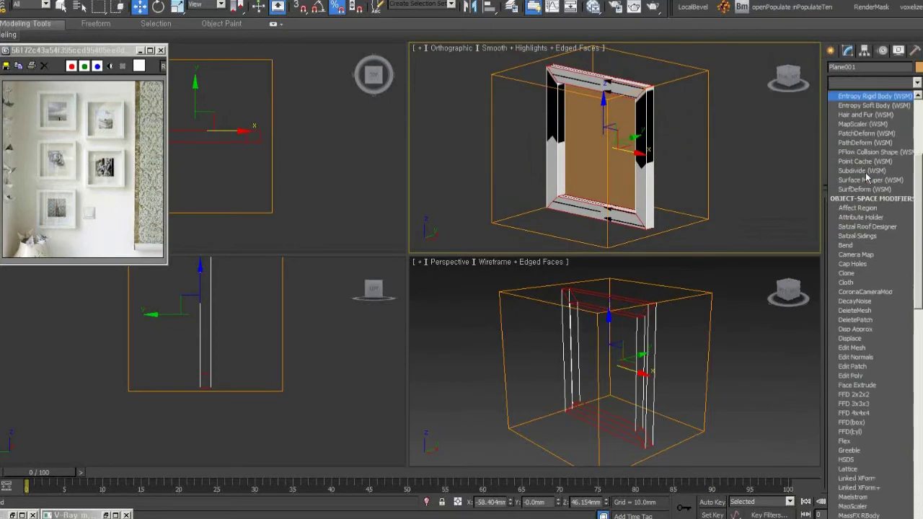
scroll(867, 216, "down", 5)
scroll(868, 245, "down", 5)
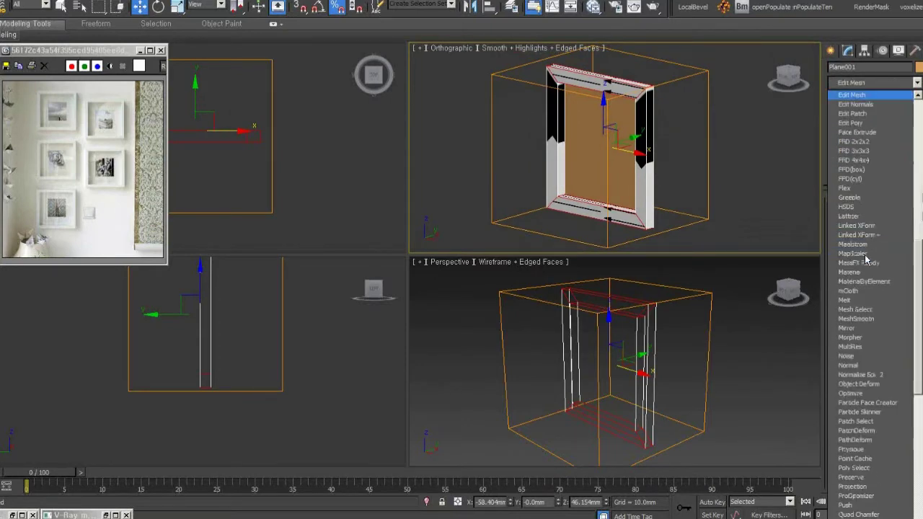
left_click(868, 123)
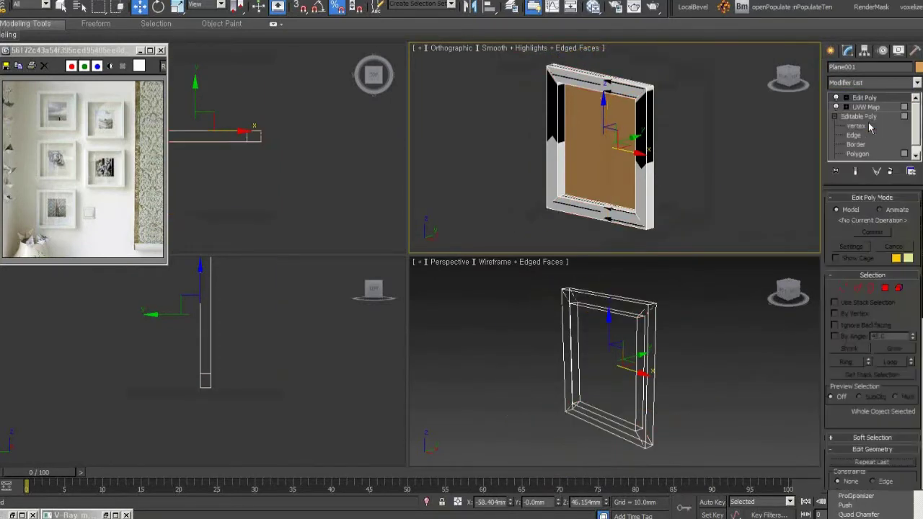
left_click(886, 289)
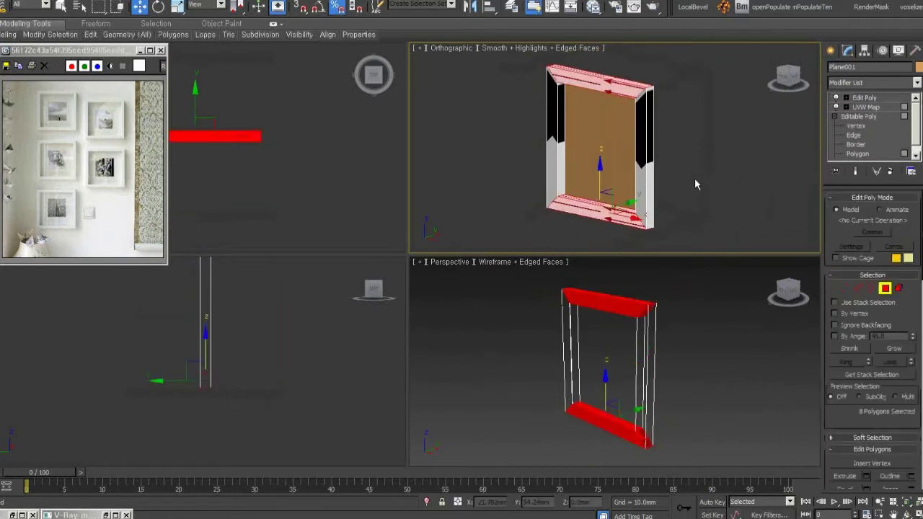
middle_click_drag(694, 178, 718, 171, "alt")
left_click_drag(746, 155, 494, 121)
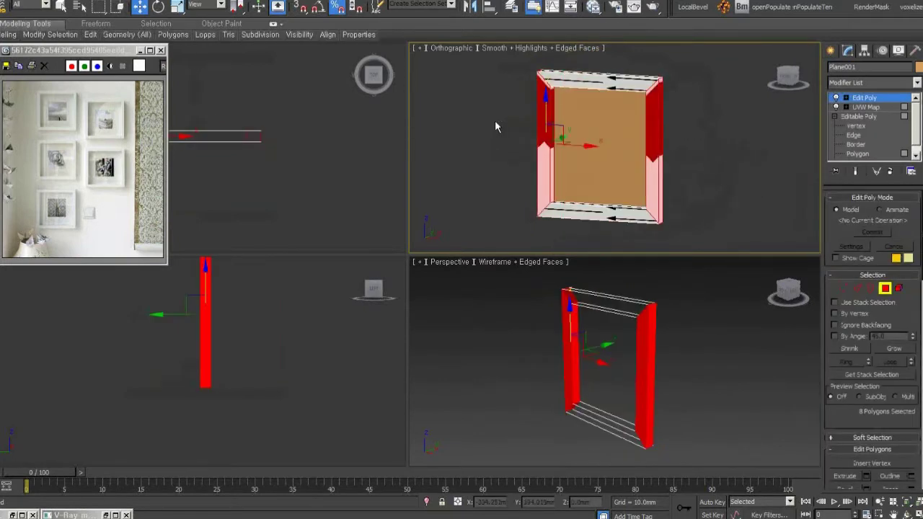
Paste the copied UVW Map above Edit Poly and align it to Y for the sides.
right_click(859, 102)
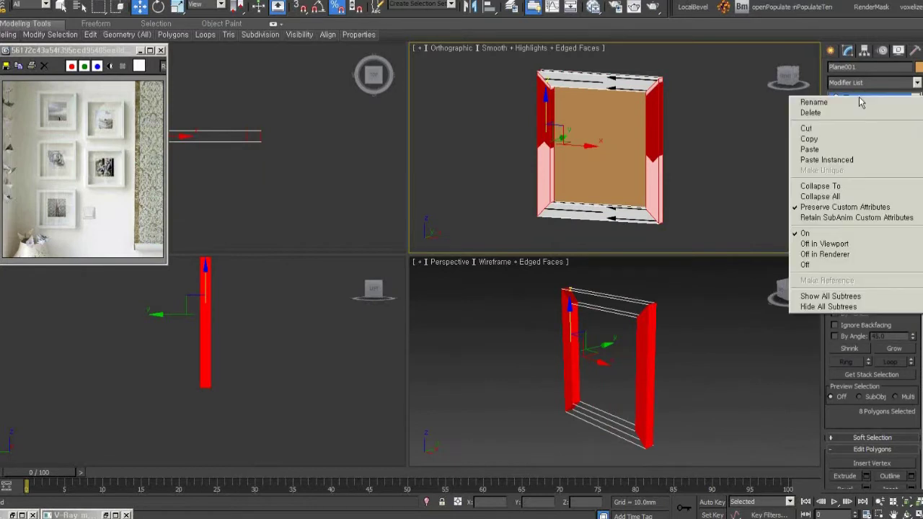
left_click(845, 149)
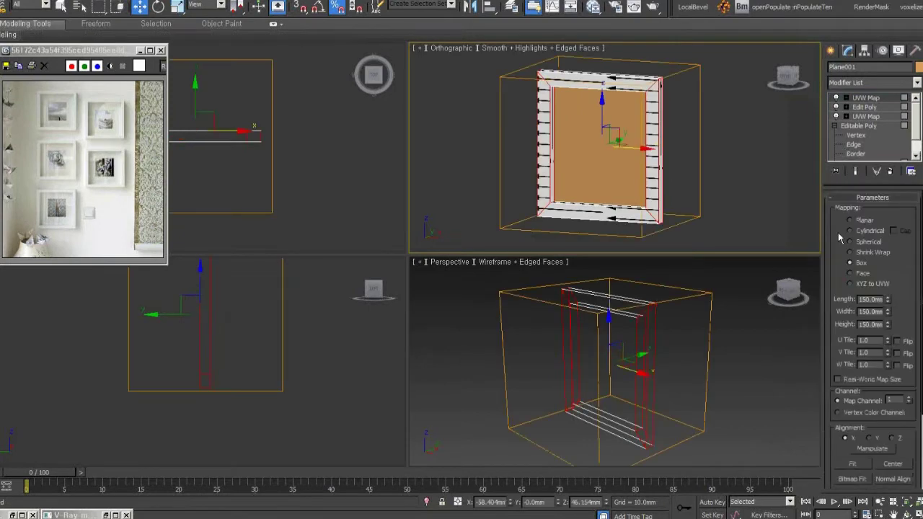
left_click_drag(838, 458, 836, 365)
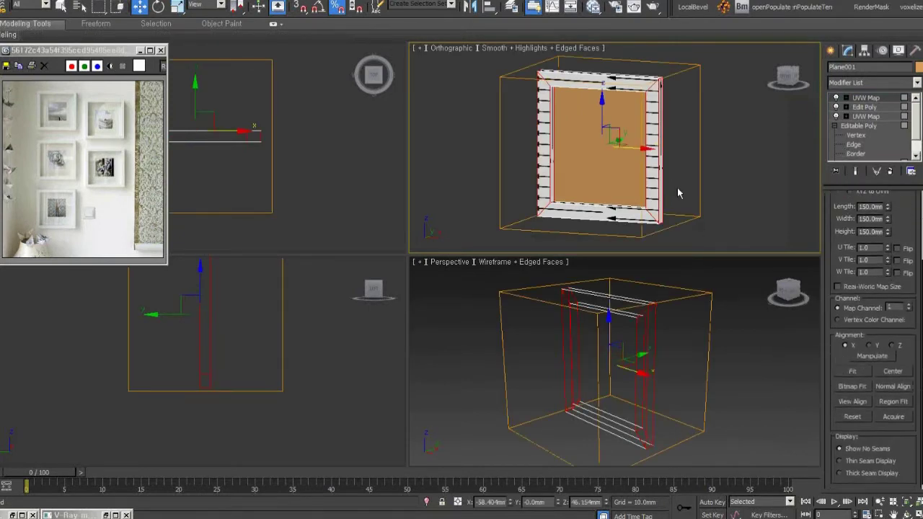
left_click(869, 345)
mouse_move(743, 208)
middle_mouse_down("alt")
mouse_move(694, 214)
mouse_move(914, 212)
mouse_move(759, 203)
mouse_move(689, 147)
middle_mouse_up("alt")
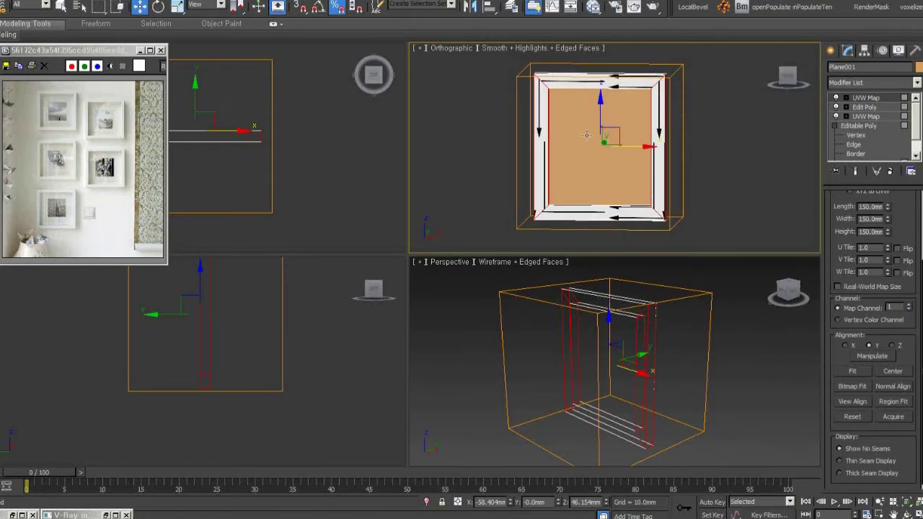
mouse_move(531, 195)
middle_mouse_down("alt")
mouse_move(560, 199)
mouse_move(621, 178)
middle_mouse_up("alt")
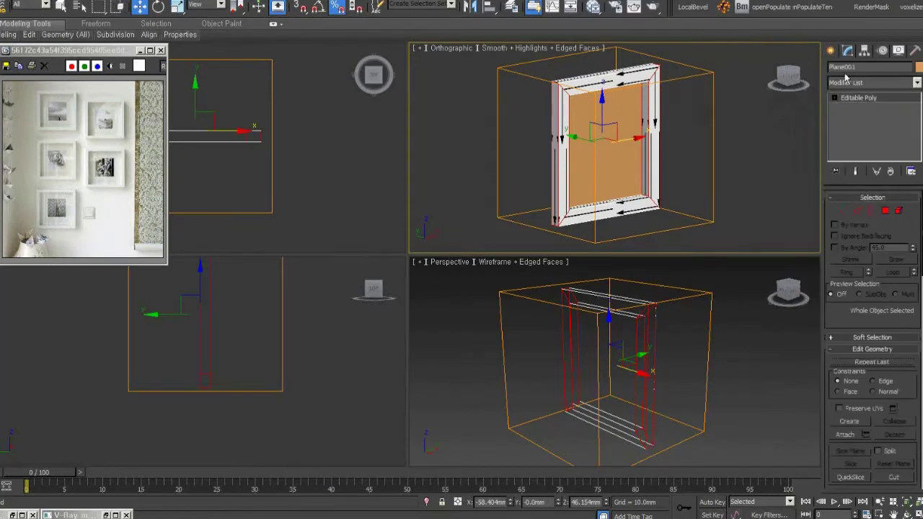
left_click(676, 184)
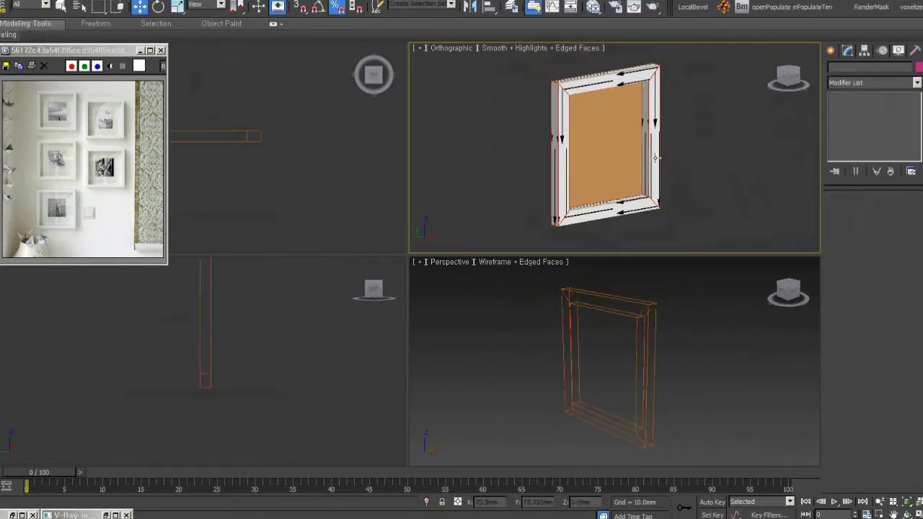
left_click(655, 157)
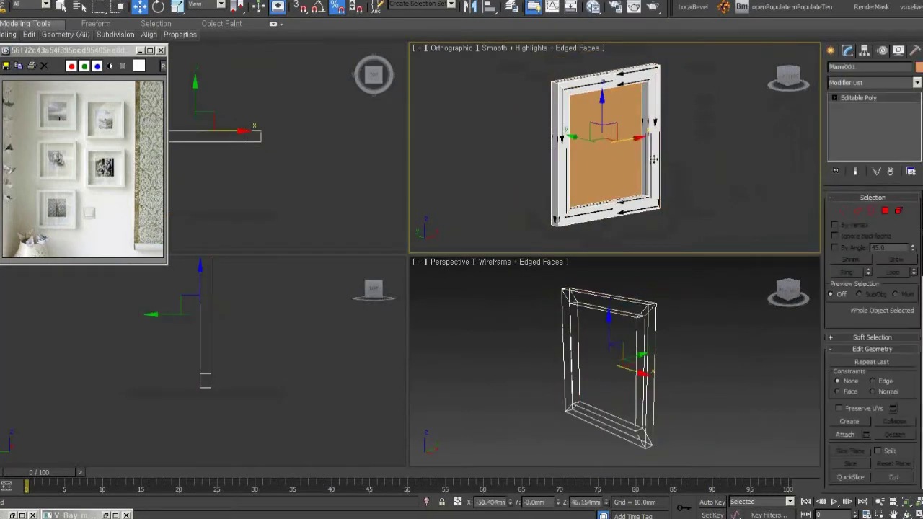
Open the material's Map #2 bitmap and browse to the joycg_map wood texture folder.
left_click(592, 6)
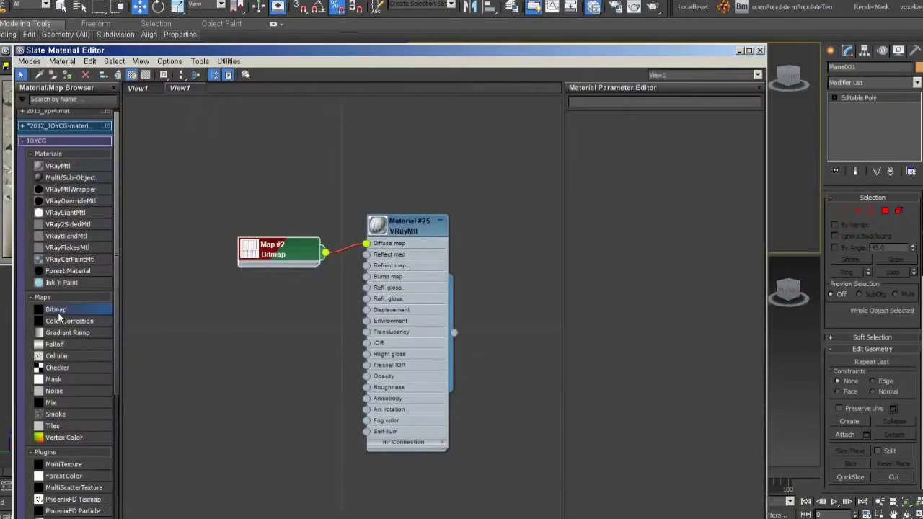
double_click(327, 248)
left_click(674, 262)
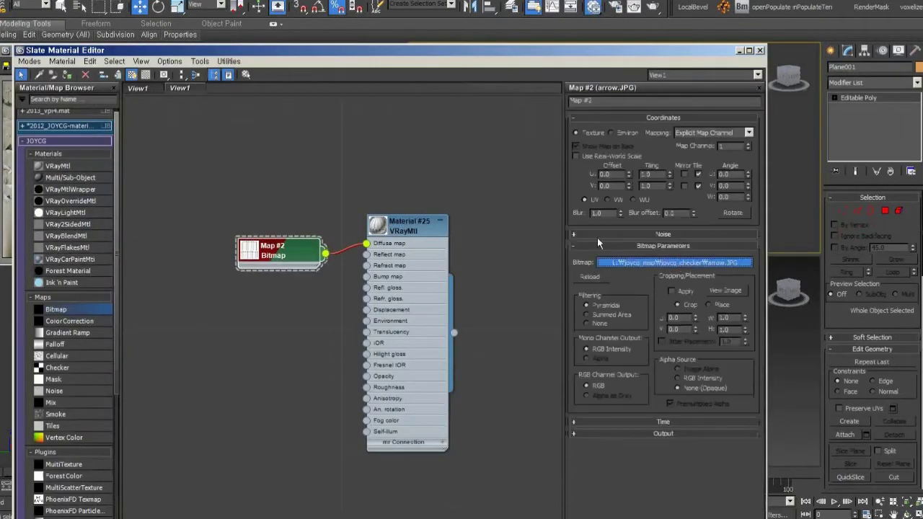
left_click(205, 110)
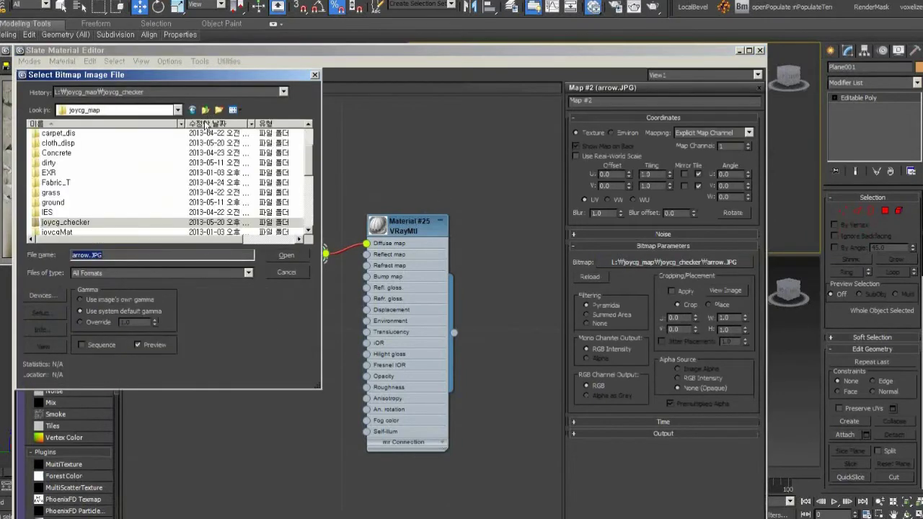
scroll(87, 216, "down", 3)
scroll(87, 222, "down", 3)
double_click(52, 212)
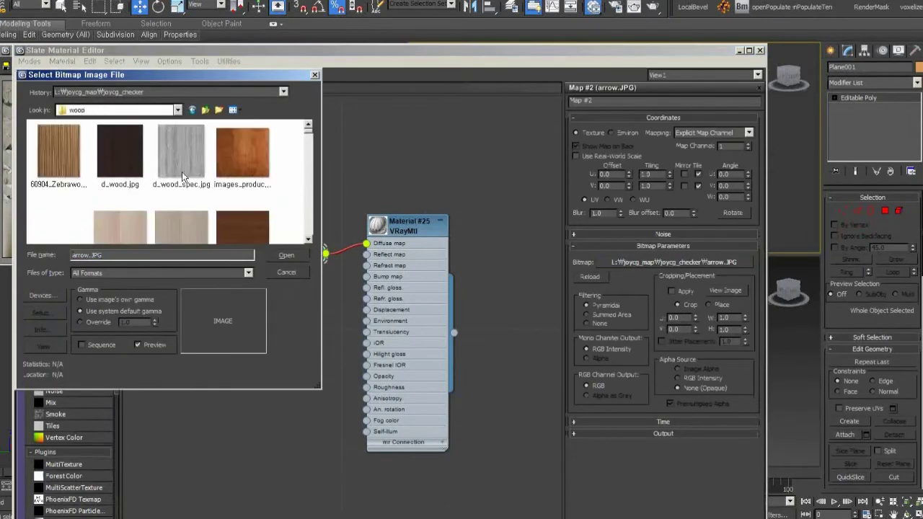
Load 60904_Zebrawood_Straight_Grain.jpg as the diffuse bitmap and close the Slate Material Editor.
scroll(193, 187, "down", 1)
scroll(193, 187, "up", 1)
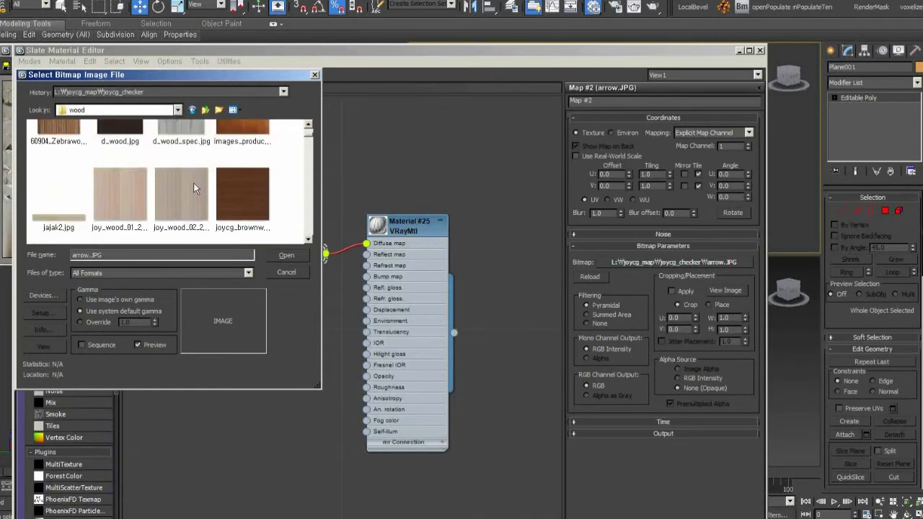
left_click(230, 191)
scroll(249, 155, "up", 1)
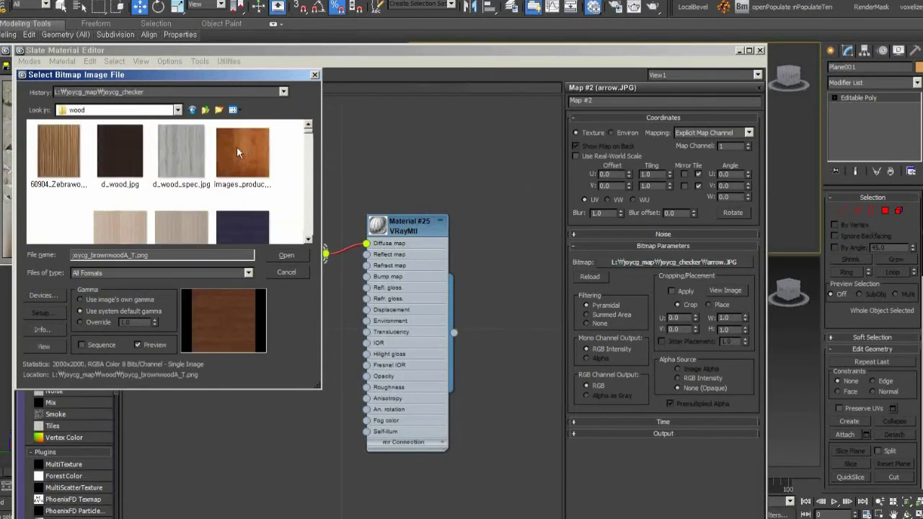
left_click(236, 146)
double_click(65, 144)
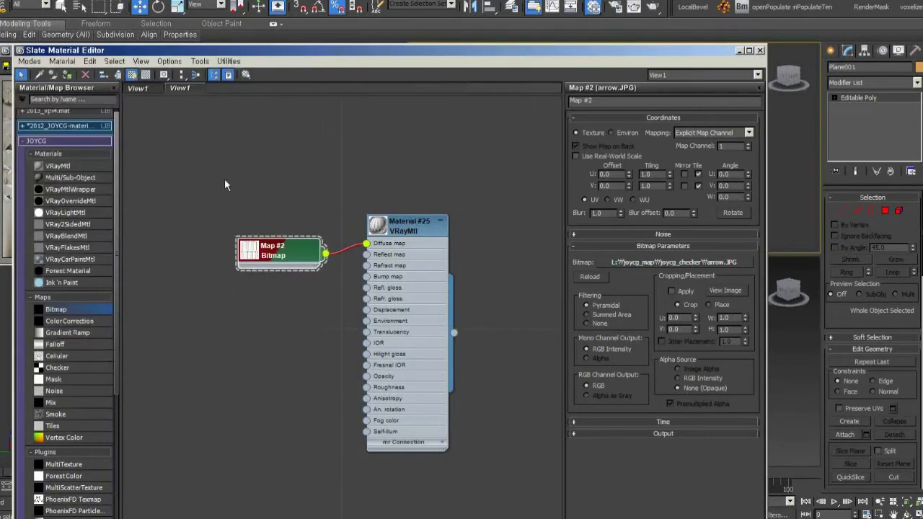
left_click(738, 50)
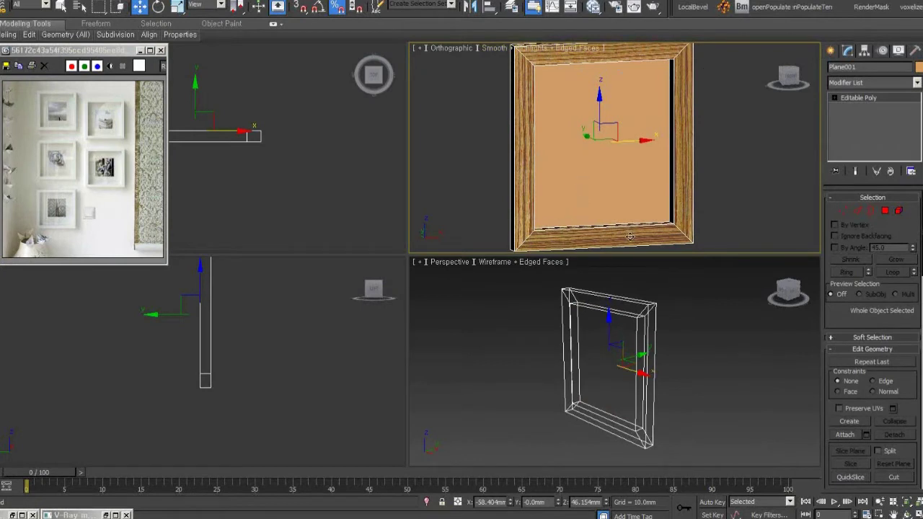
scroll(630, 236, "down", 2)
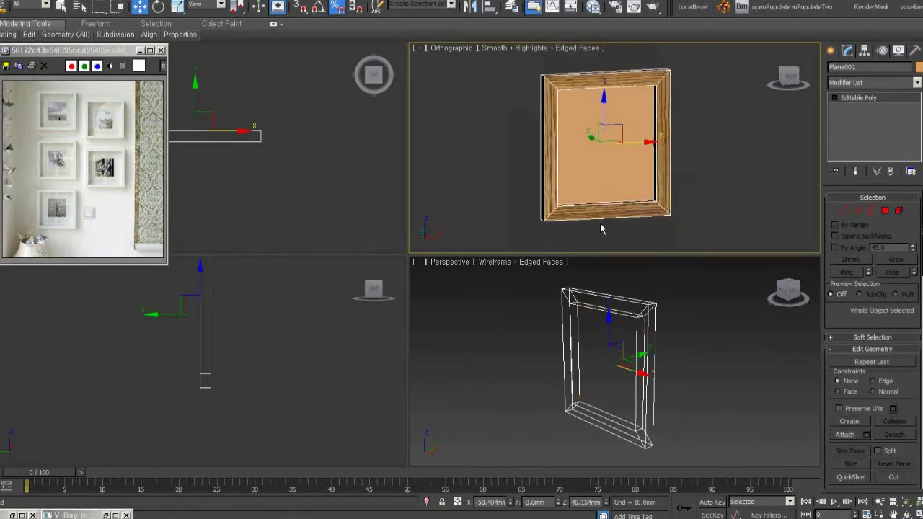
middle_click_drag(602, 227, 531, 150, "alt")
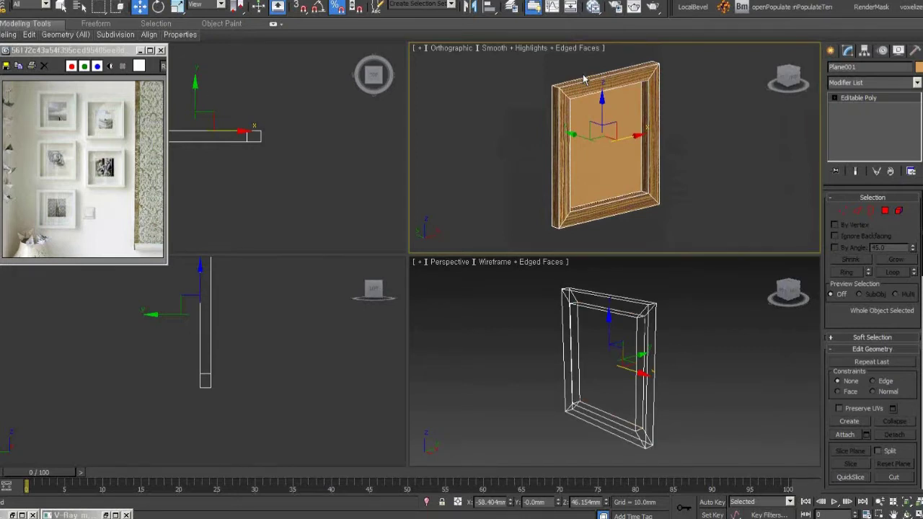
left_click(592, 7)
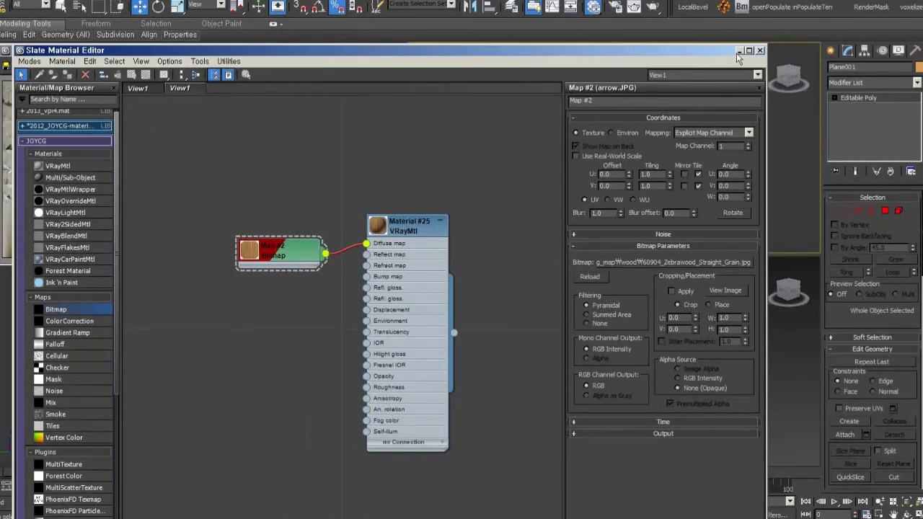
left_click_drag(720, 52, 734, 4)
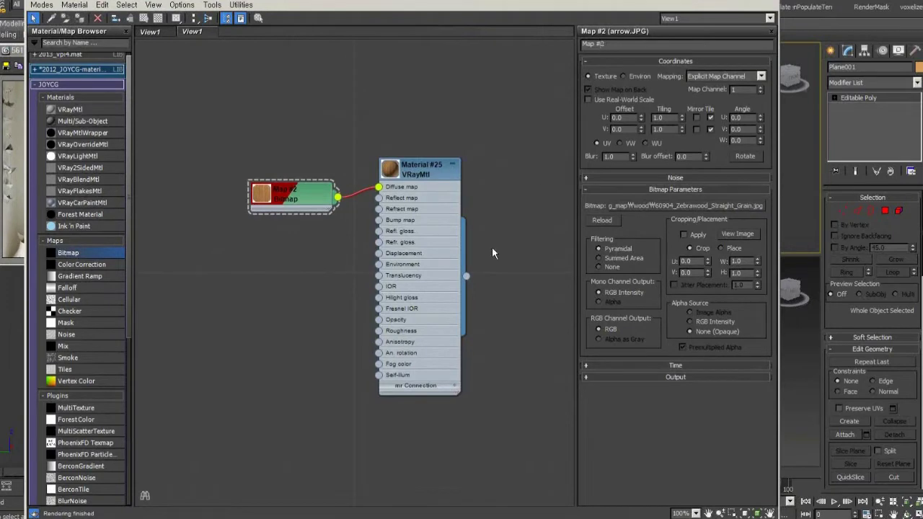
left_click_drag(530, 418, 215, 118)
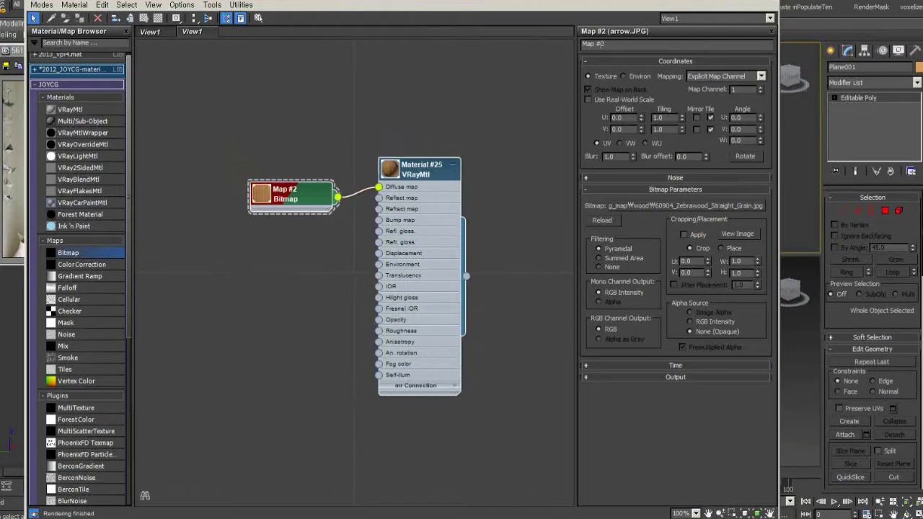
left_click(773, 3)
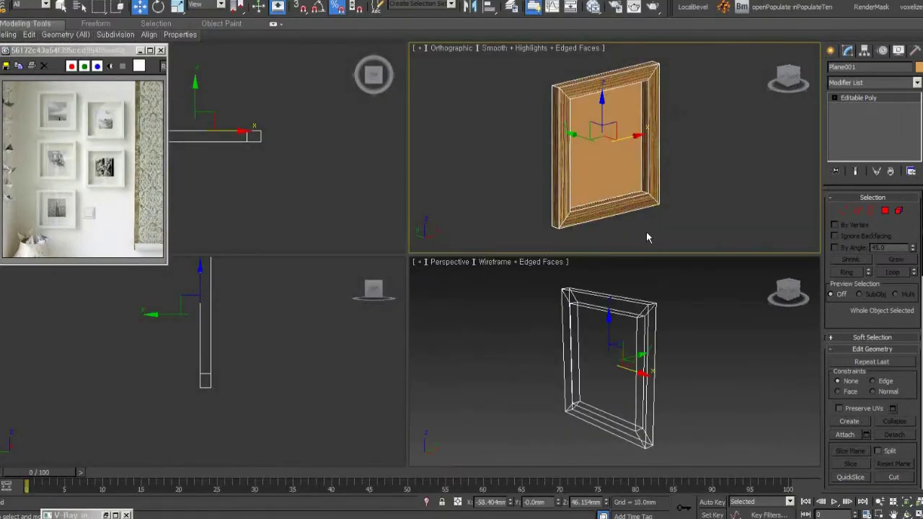
Box-select the wood-textured frame and its inner panel, then delete them.
mouse_move(646, 212)
middle_mouse_down("alt")
mouse_move(599, 217)
mouse_move(640, 213)
middle_mouse_up("alt")
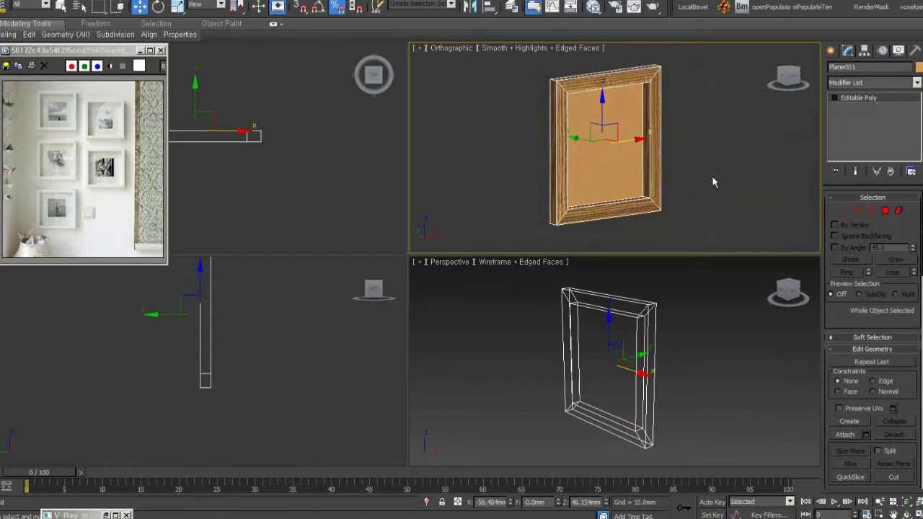
left_click(831, 49)
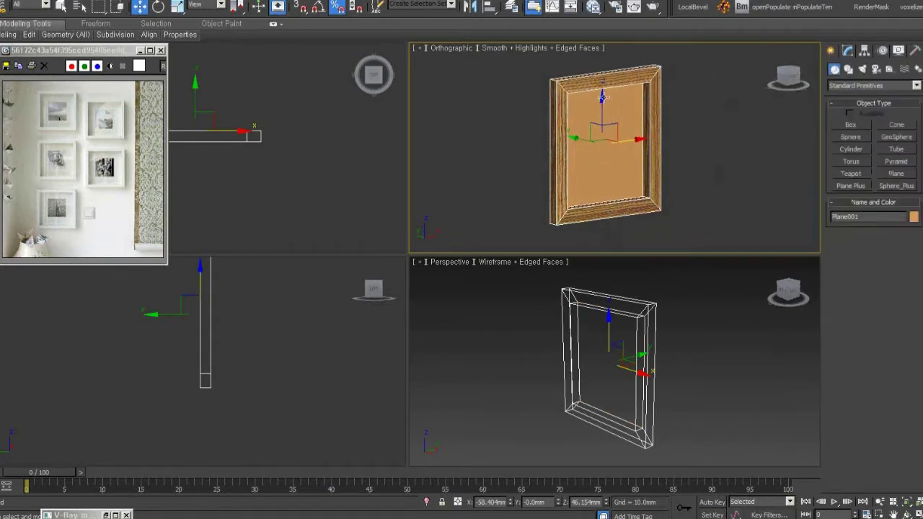
left_click_drag(705, 233, 544, 146)
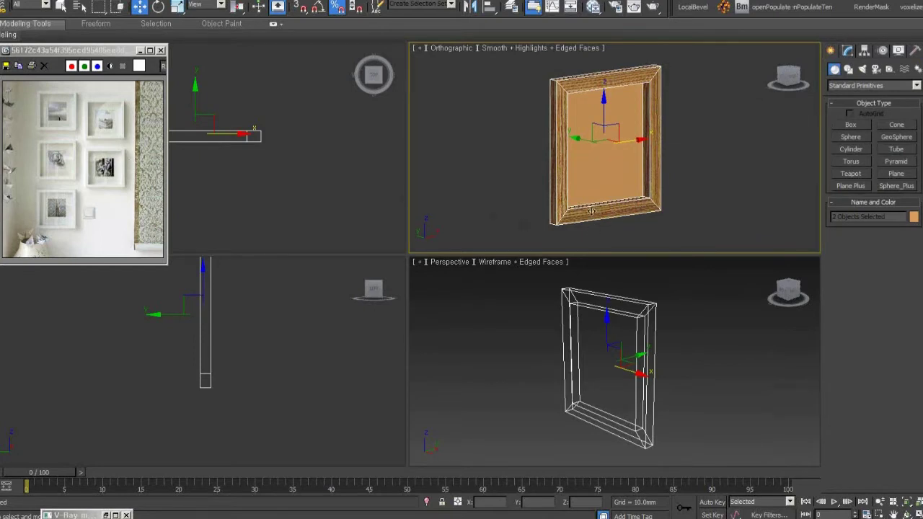
middle_click_drag(591, 211, 589, 216, "alt")
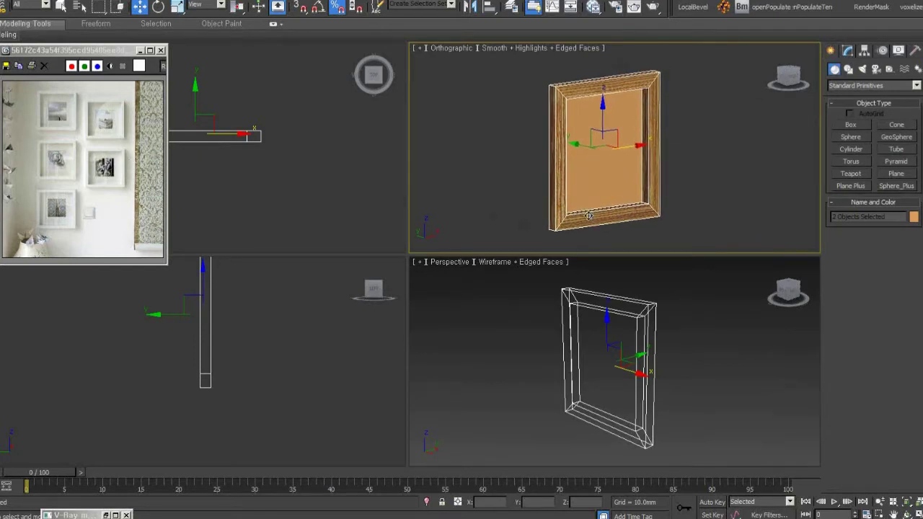
key("Delete")
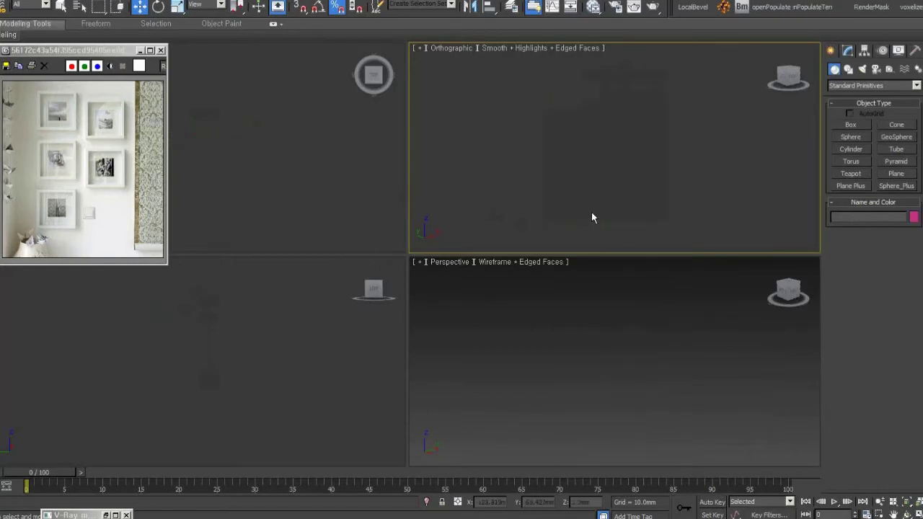
Close the old reference photo and open the new one from JOYCG_Course (H:) 2013_BignnerModeling_S1.
left_click(161, 50)
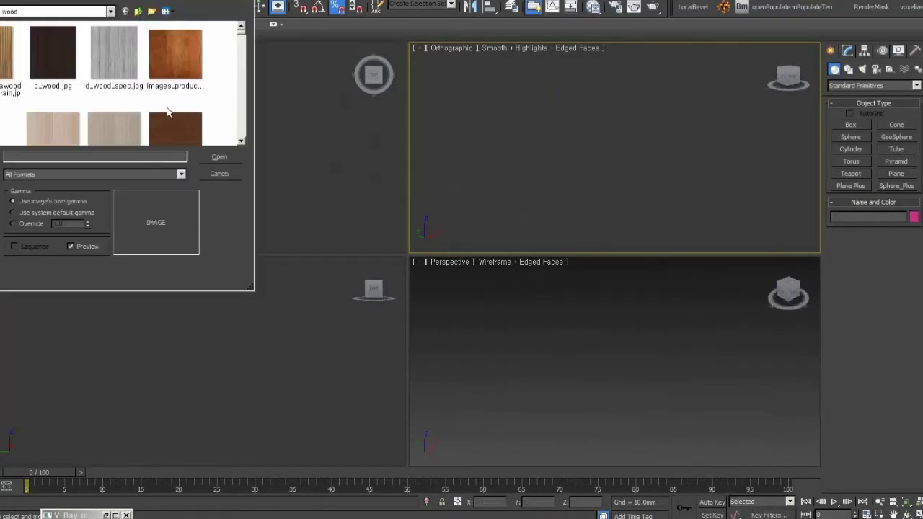
left_click(96, 14)
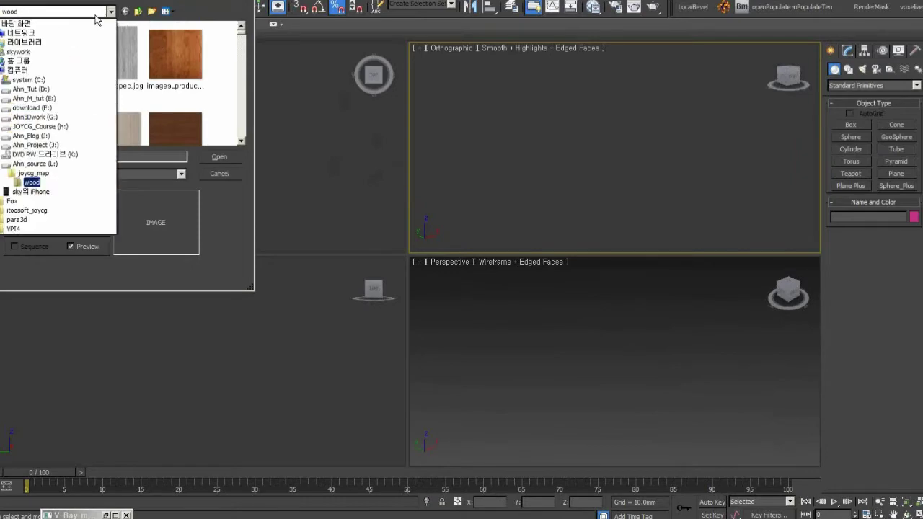
left_click(58, 126)
double_click(180, 78)
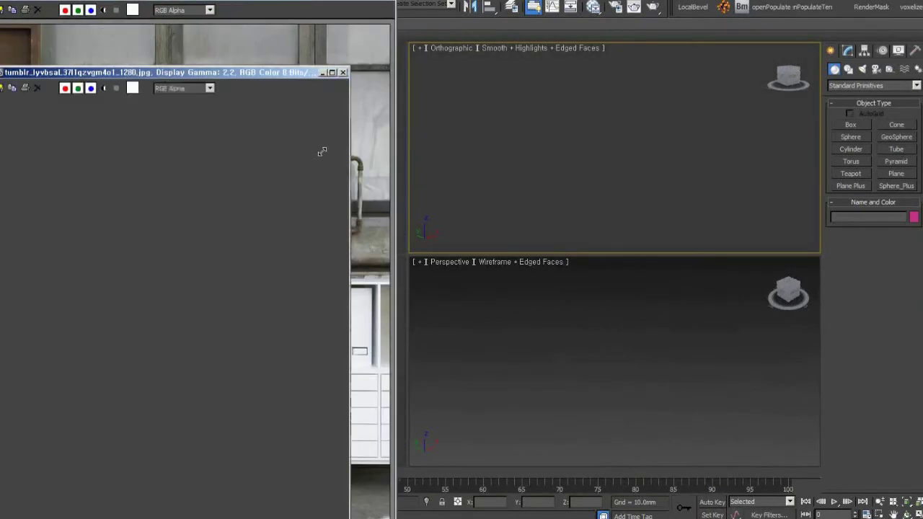
Shrink and reposition the image viewer, then zoom into the new reference photo.
mouse_move(241, 246)
left_mouse_down()
mouse_move(243, 69)
mouse_move(253, 44)
left_mouse_up()
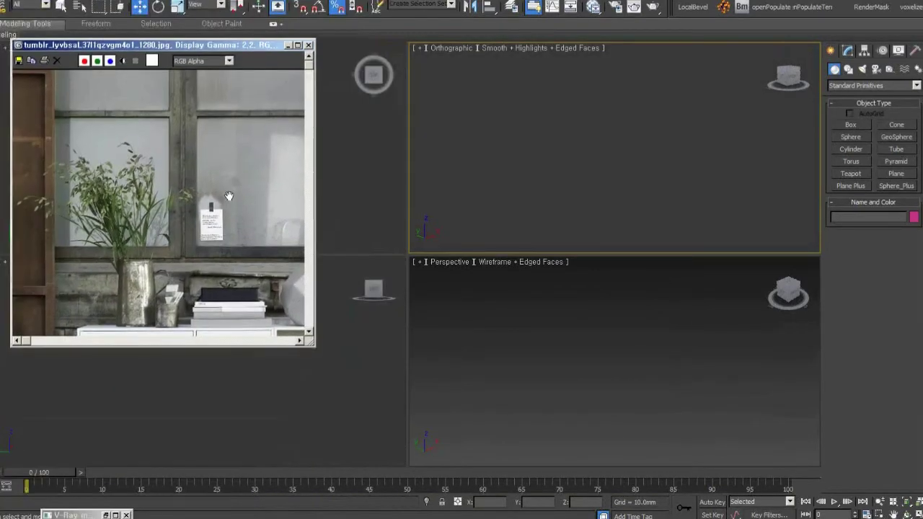
left_click(321, 218)
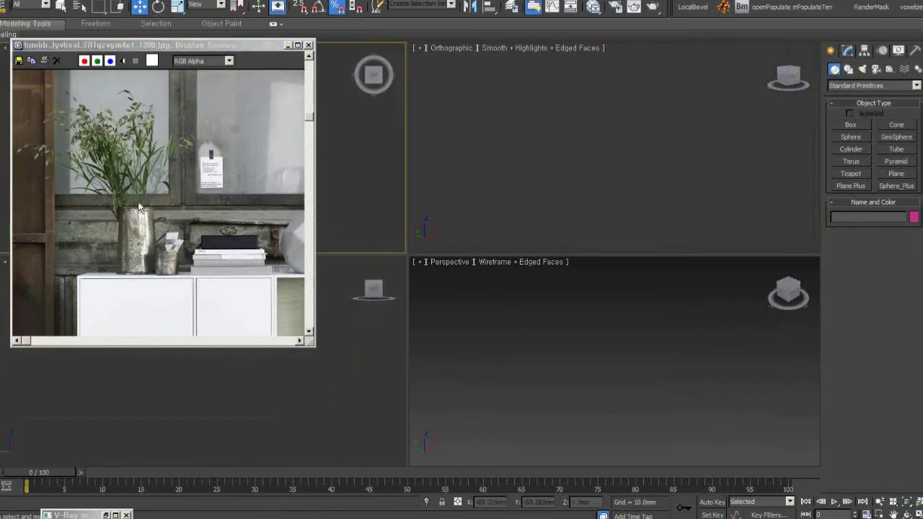
left_click(203, 208)
scroll(144, 253, "up", 2)
scroll(92, 286, "up", 2)
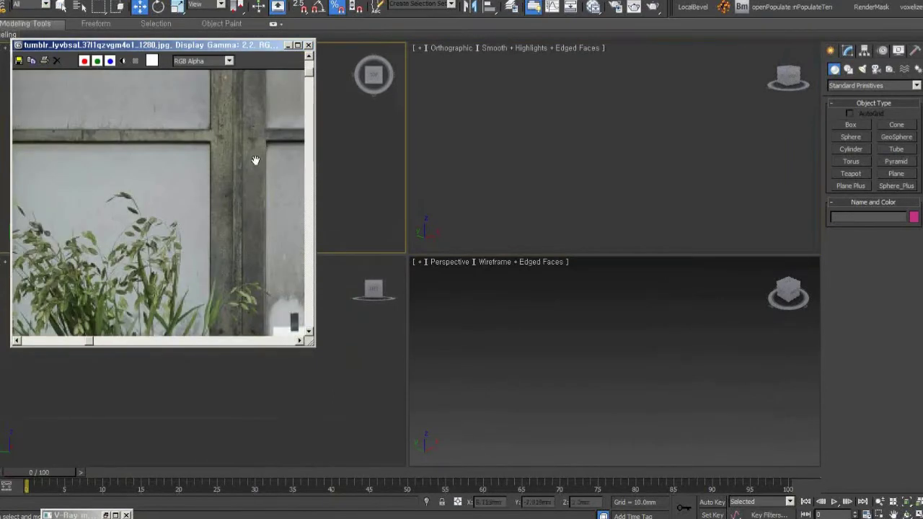
middle_click_drag(255, 160, 204, 92)
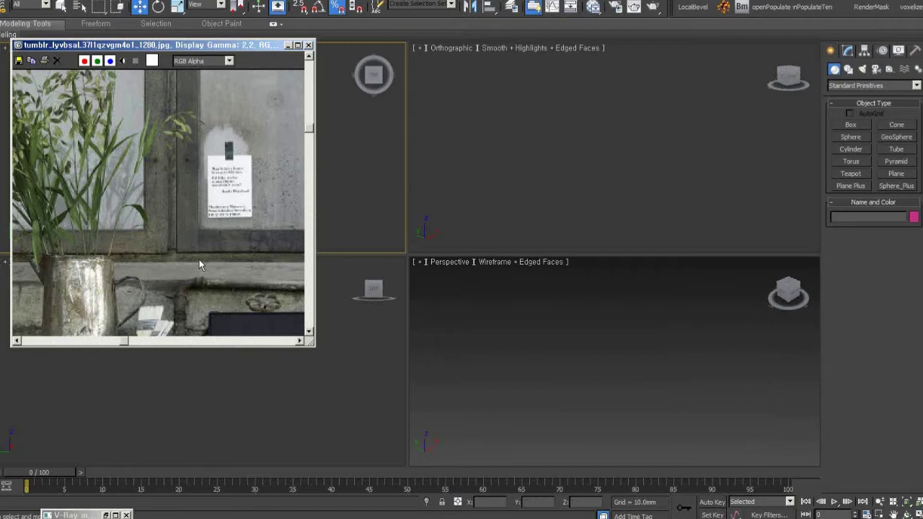
Minimize the reference photo window and turn the active view into a Front view.
left_click(287, 44)
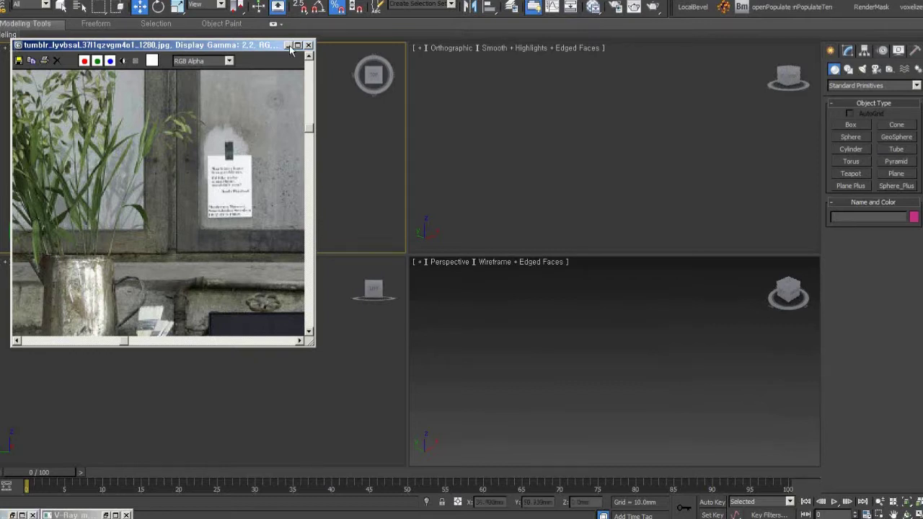
left_click(566, 147)
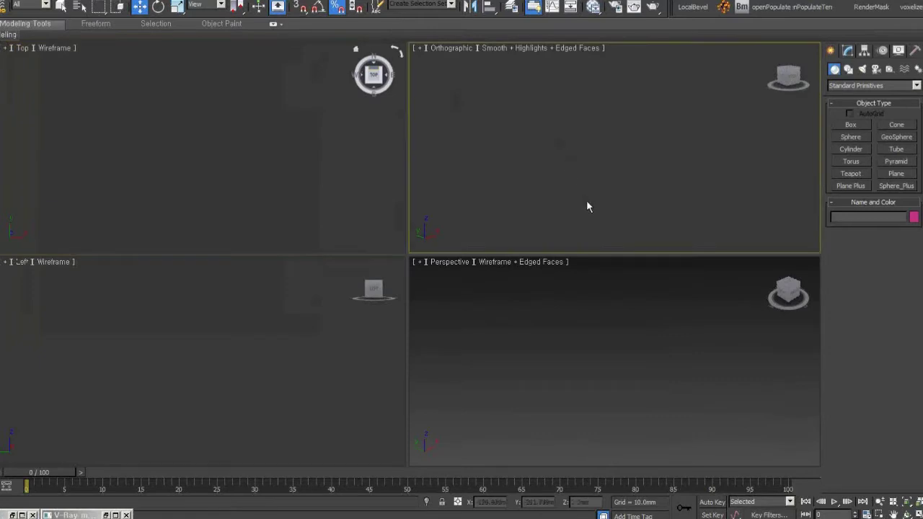
key("f")
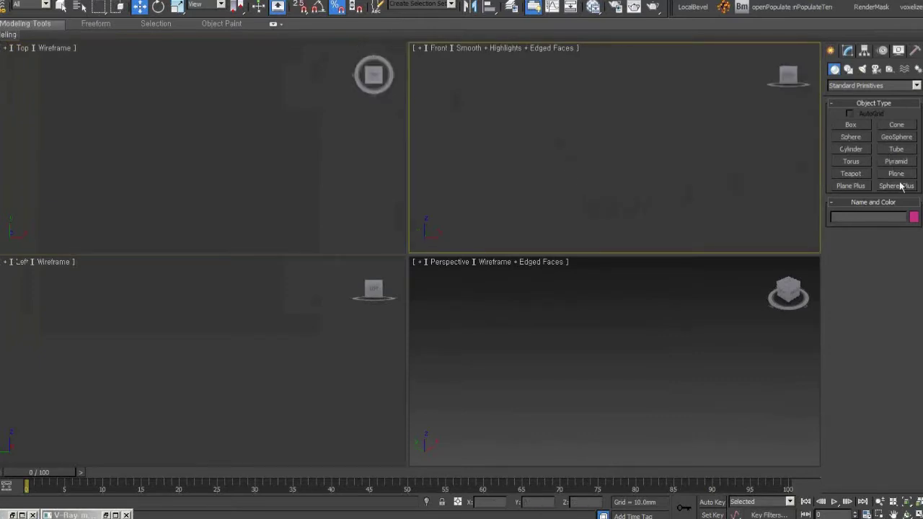
Draw a trial plane in the Front view, delete it, and activate the Top viewport.
left_click(899, 174)
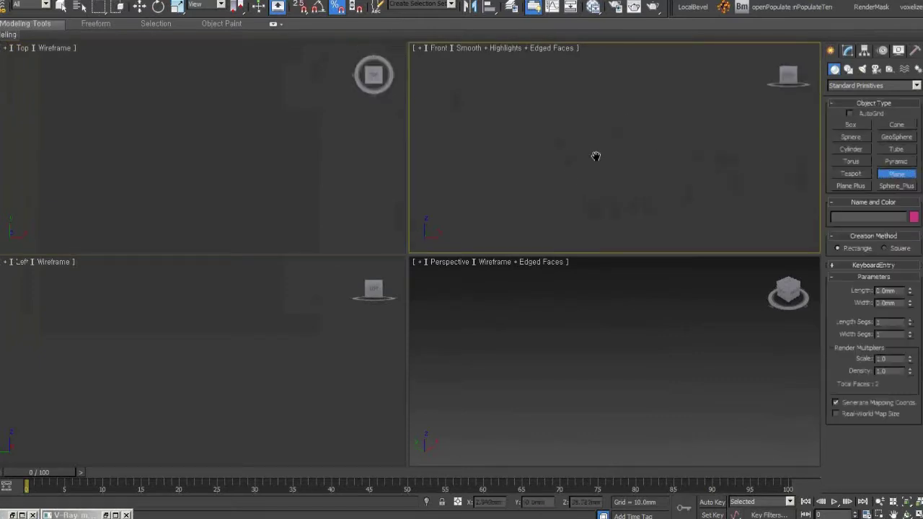
left_click_drag(448, 65, 782, 256)
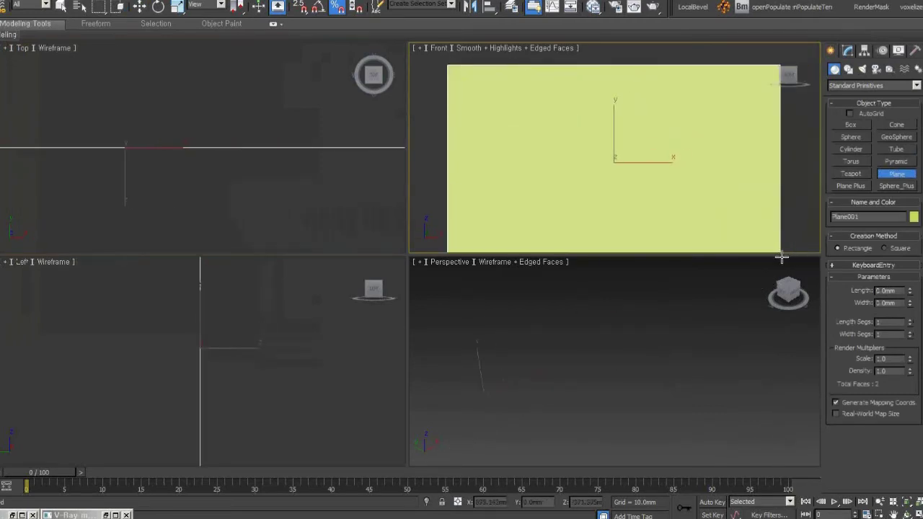
middle_click_drag(675, 192, 674, 186)
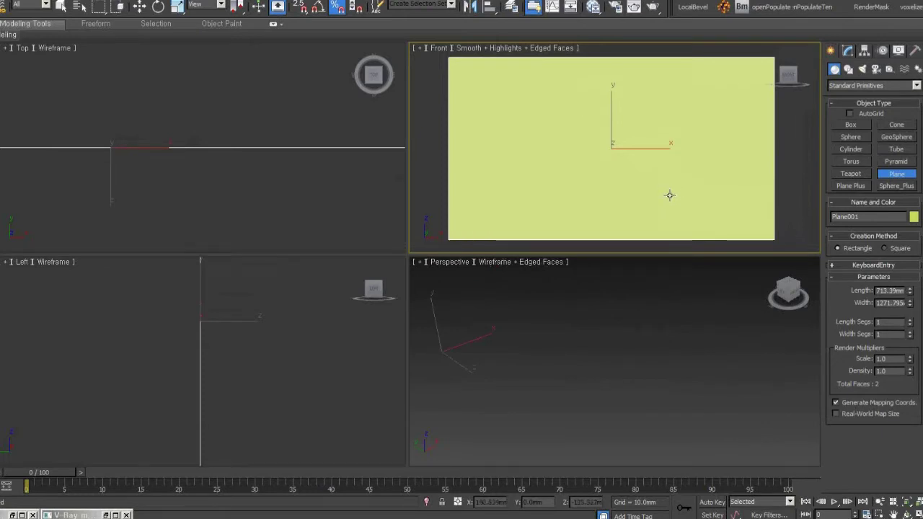
key("w")
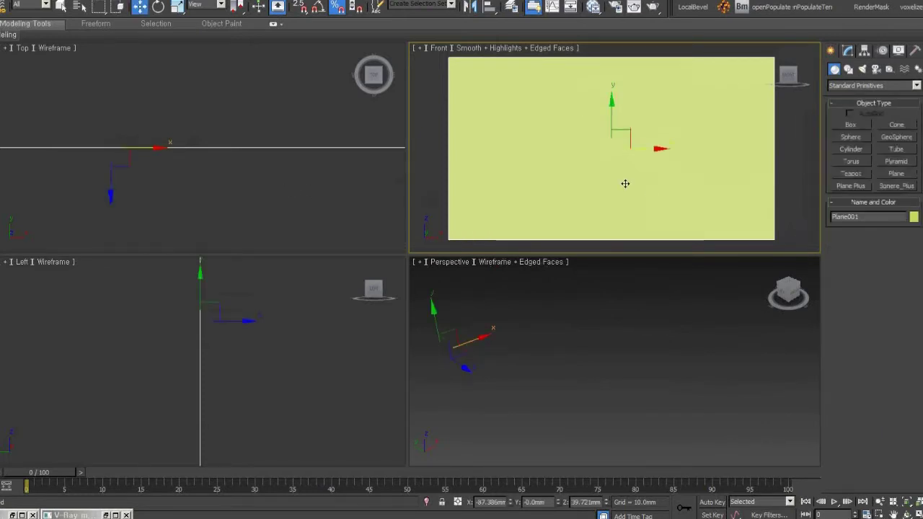
key("Delete")
left_click(295, 192)
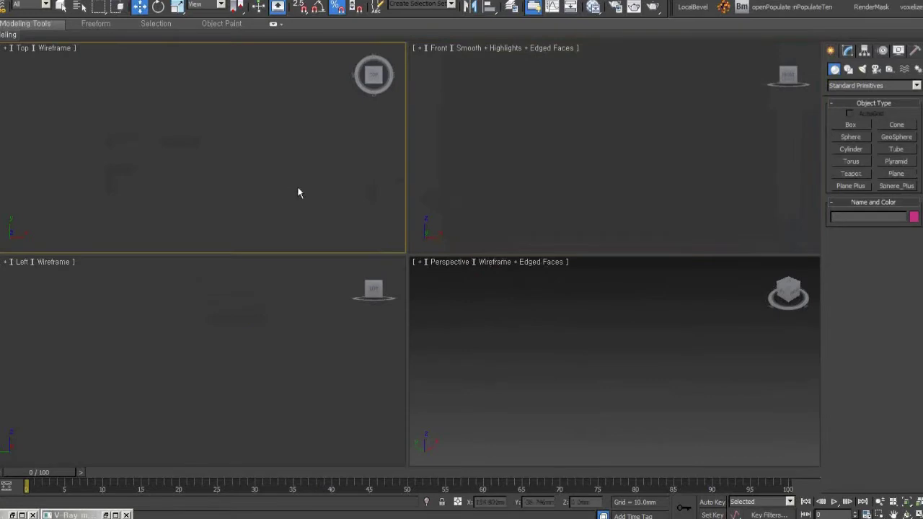
Draw a rectangle in the Top view and set its length and width to 3000 mm.
left_click(848, 69)
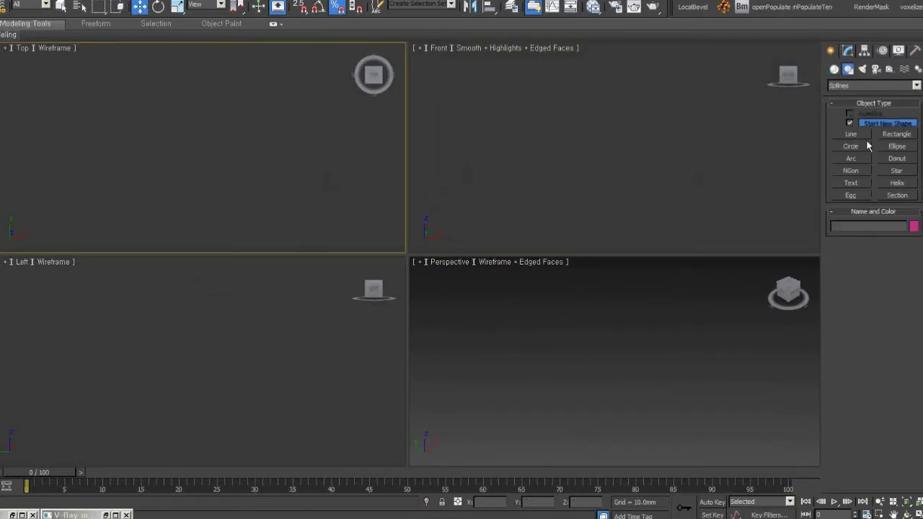
left_click(896, 134)
left_click_drag(88, 72, 355, 248)
double_click(889, 322)
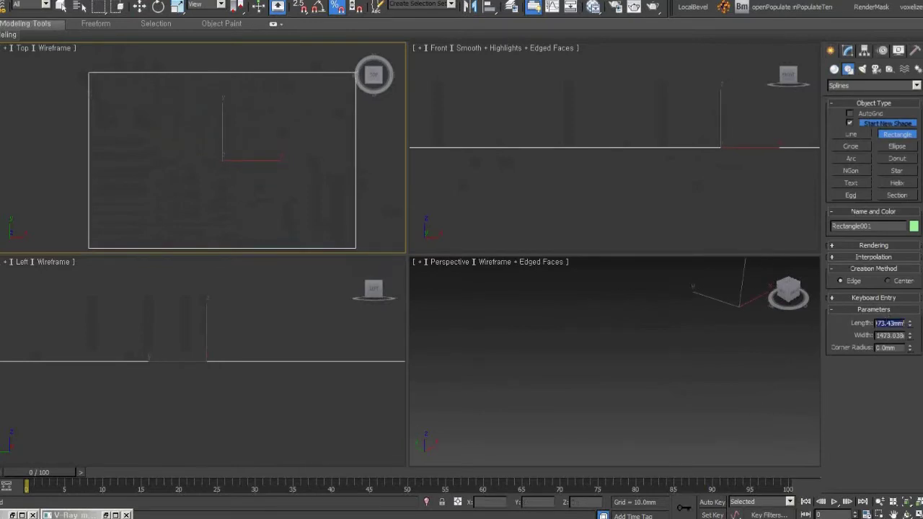
type("3000.")
type("00")
key("Tab")
type("30")
key("Return")
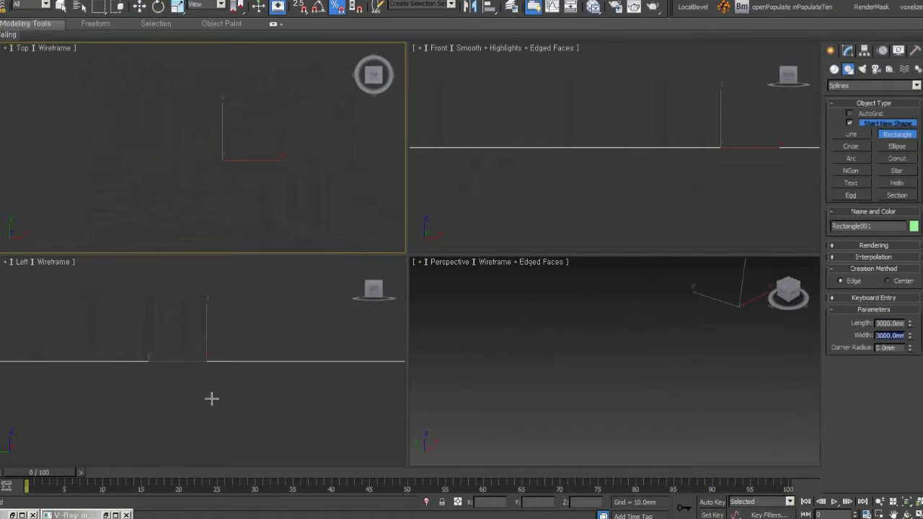
Zoom extents so the 3000 mm rectangle is framed in the Top, Front and Perspective views.
scroll(189, 143, "down", 3)
scroll(189, 91, "down", 2)
middle_click_drag(284, 167, 289, 172)
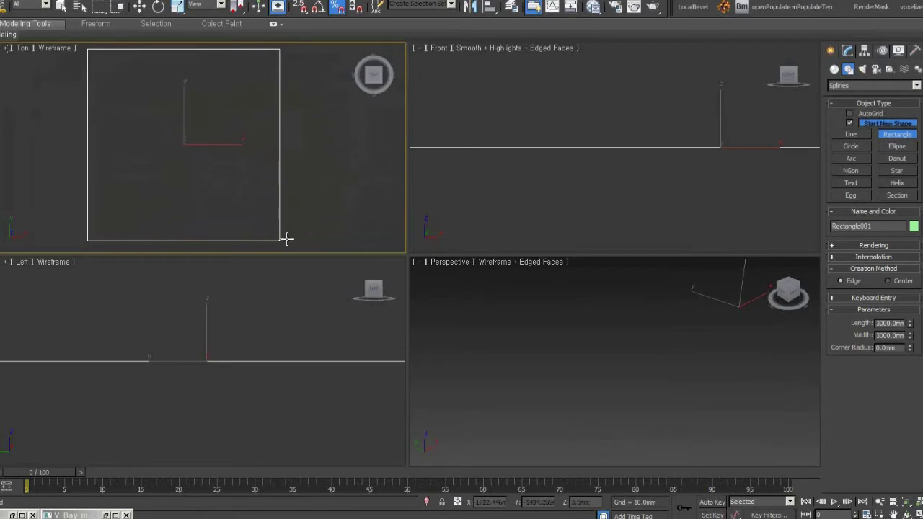
middle_click(535, 207)
middle_click_drag(636, 206, 656, 230)
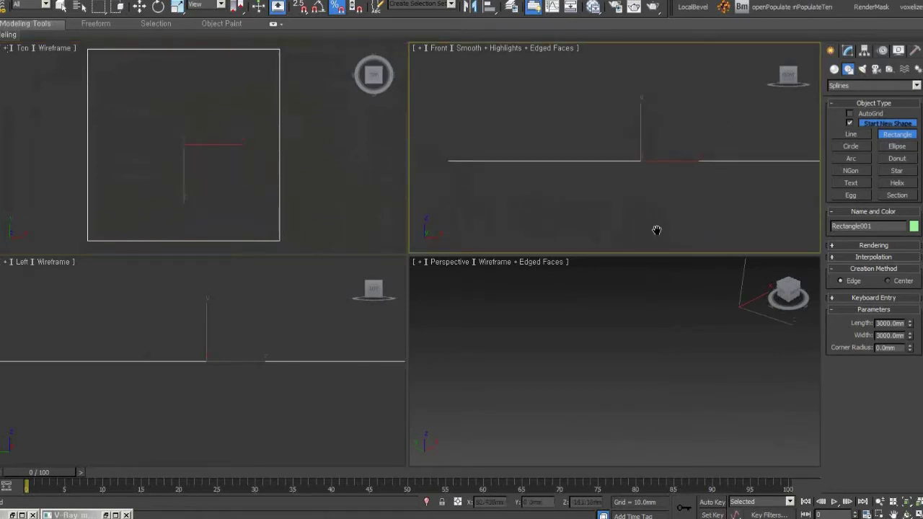
key("z")
middle_click(647, 351)
key("ctrl+shift+z")
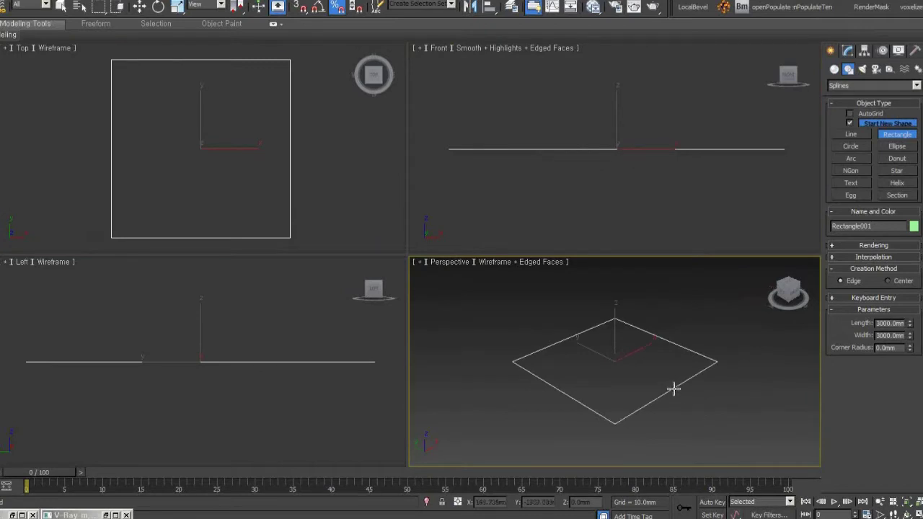
Extrude the rectangle 2400 mm high and show the Perspective view shaded.
key("e")
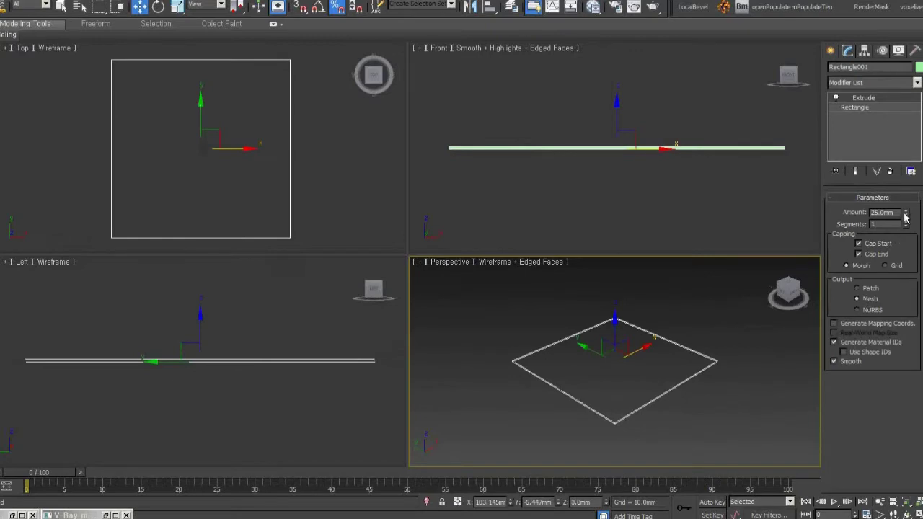
double_click(891, 212)
type("24")
type("00")
key("Return")
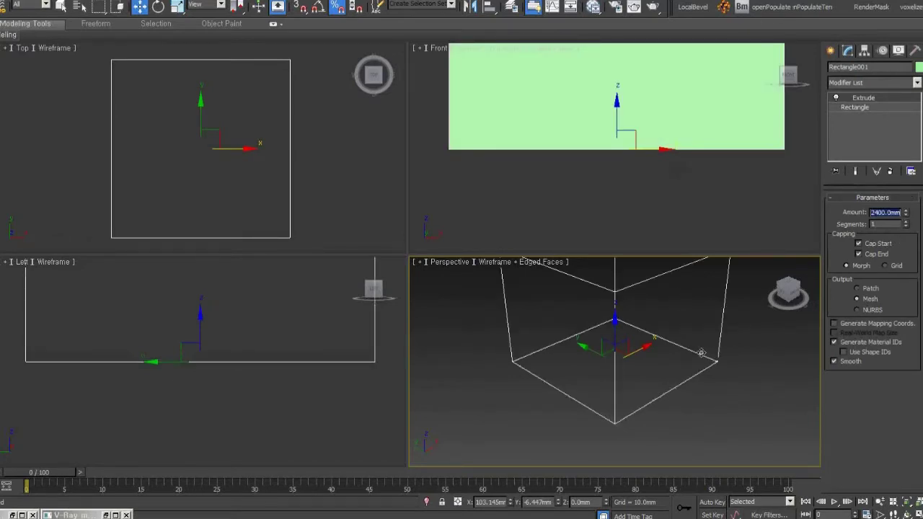
mouse_move(663, 425)
middle_mouse_down("alt")
mouse_move(655, 442)
mouse_move(703, 402)
middle_mouse_up("alt")
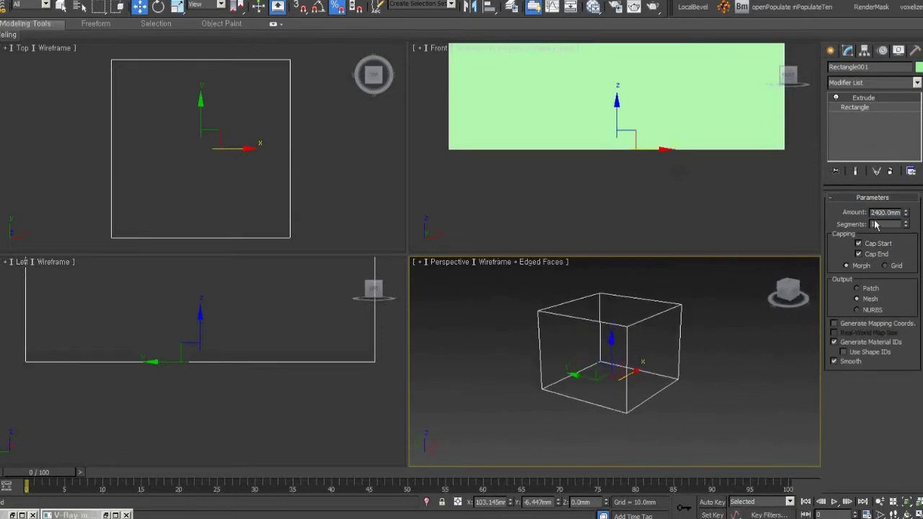
mouse_move(676, 371)
middle_mouse_down("alt")
mouse_move(702, 385)
mouse_move(682, 400)
mouse_move(680, 432)
mouse_move(640, 426)
mouse_move(647, 329)
mouse_move(620, 422)
mouse_move(617, 406)
middle_mouse_up("alt")
key("F3")
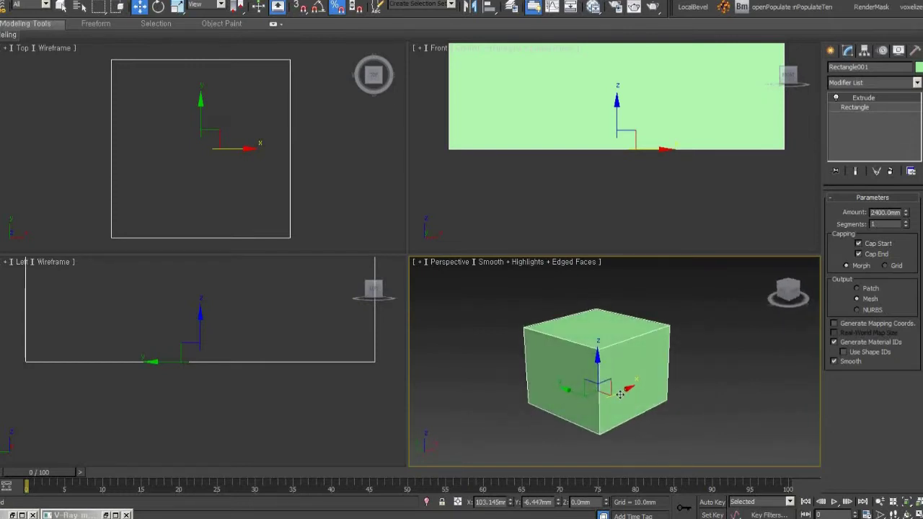
key("ctrl+shift+z")
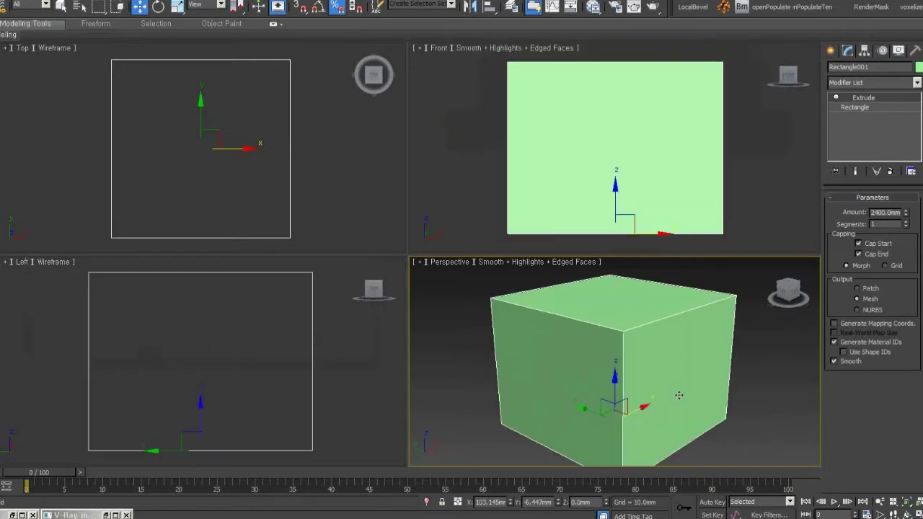
scroll(678, 395, "down", 3)
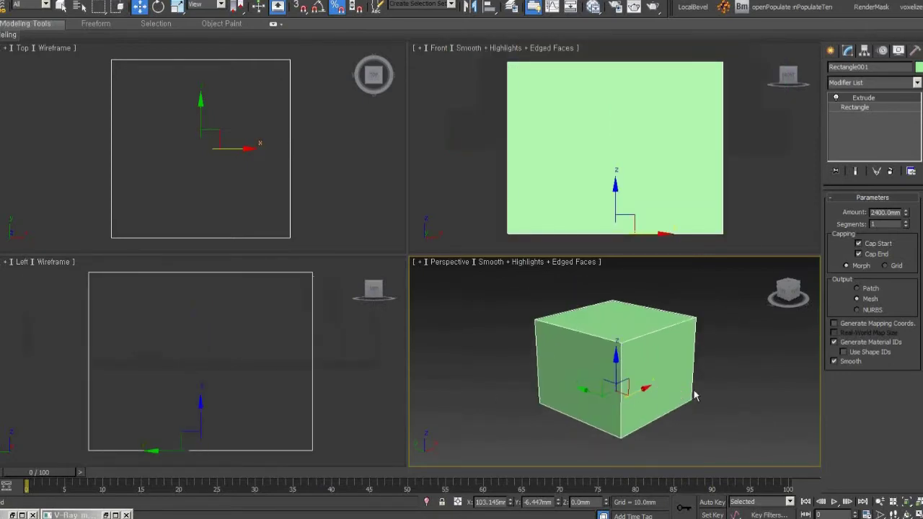
middle_click_drag(692, 395, 683, 391, "alt")
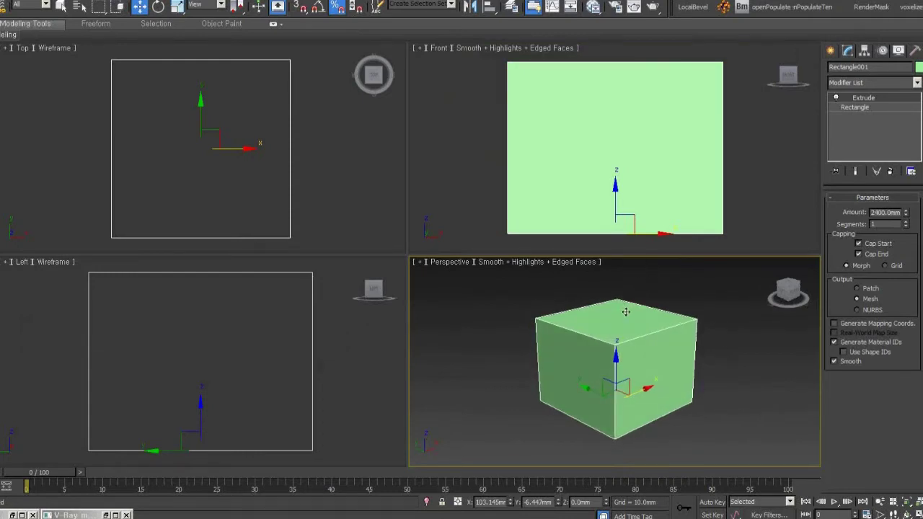
Uncheck Cap Start and Cap End, then convert the walls to an Editable Poly.
left_click(858, 254)
left_click(858, 243)
mouse_move(682, 338)
middle_mouse_down("alt")
mouse_move(679, 362)
mouse_move(661, 333)
mouse_move(670, 376)
mouse_move(673, 354)
middle_mouse_up("alt")
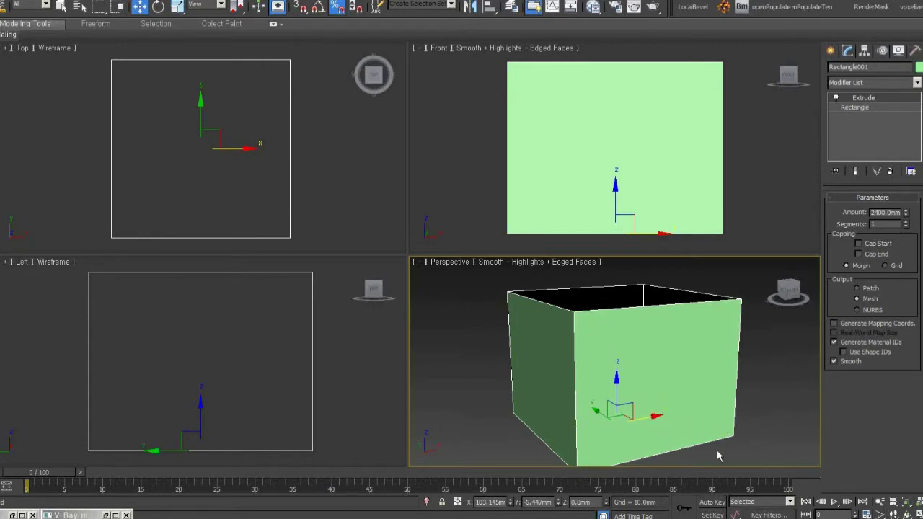
scroll(717, 449, "down", 3)
scroll(713, 442, "up", 3)
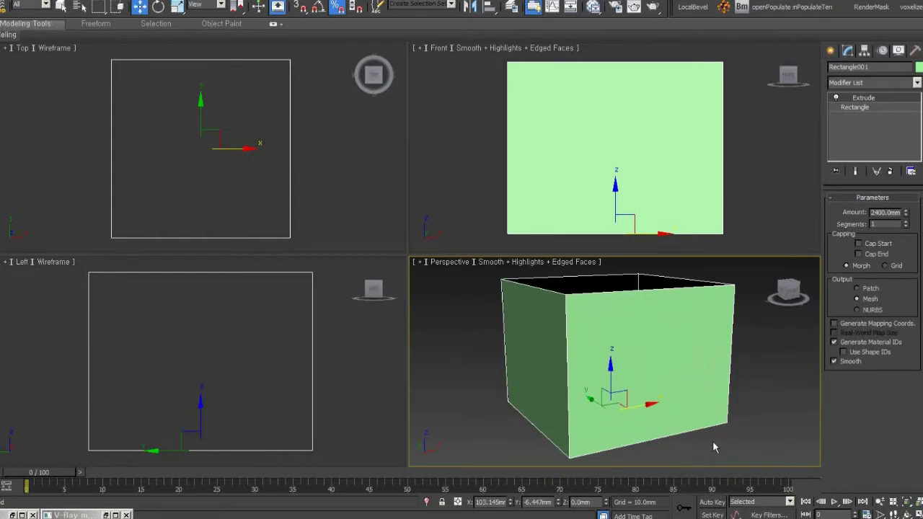
key("ctrl+e")
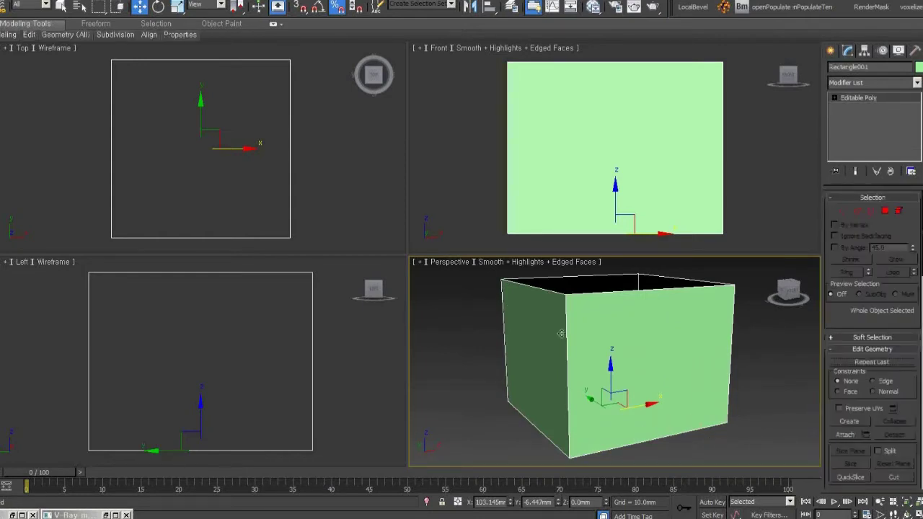
Orbit to an orthographic three-quarter view of the room and open the Create > Shapes panel.
middle_click_drag(694, 390, 696, 393, "alt")
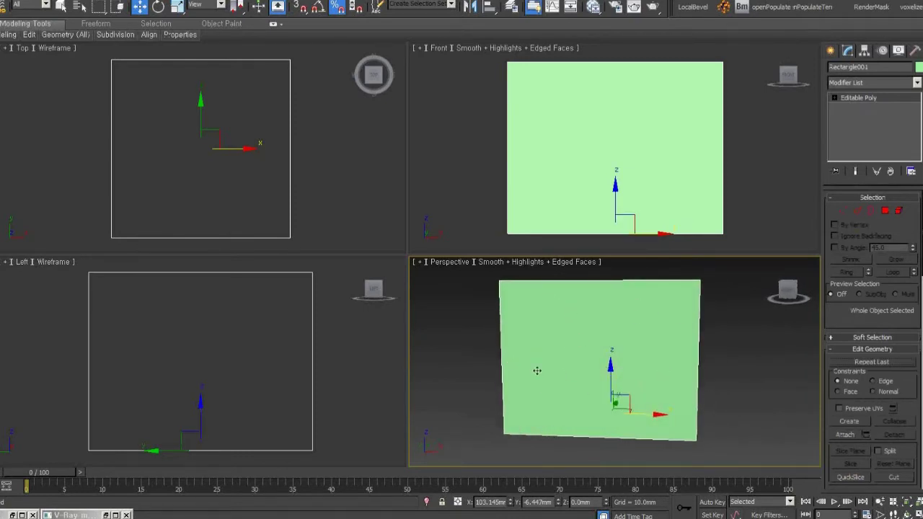
middle_click_drag(536, 370, 661, 369, "alt")
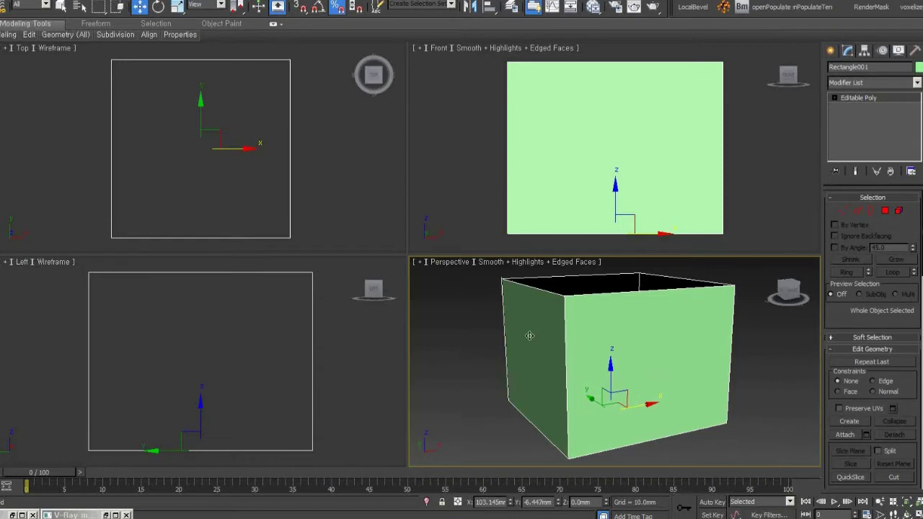
key("u")
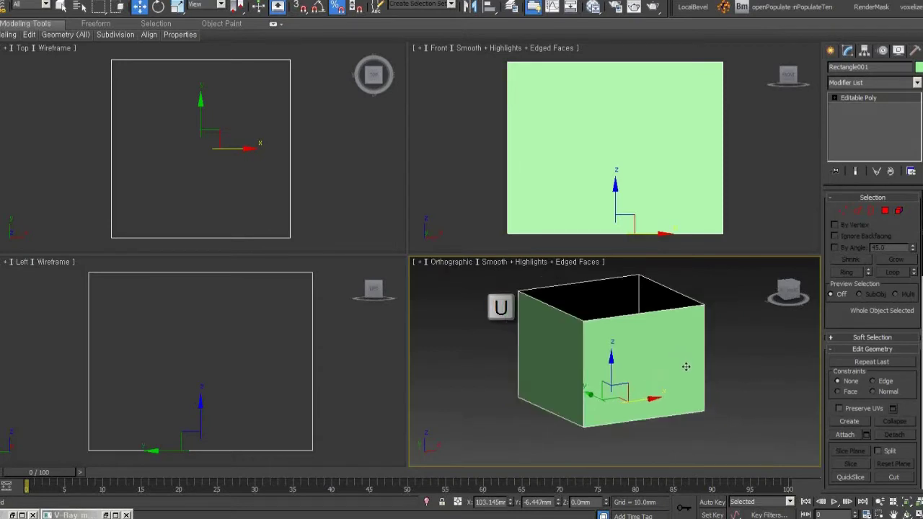
middle_click_drag(686, 367, 690, 366, "alt")
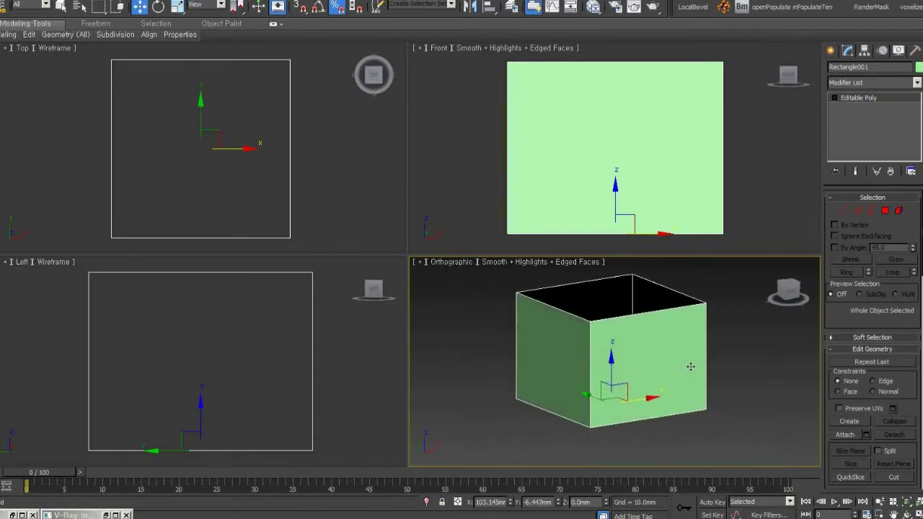
scroll(690, 366, "up", 3)
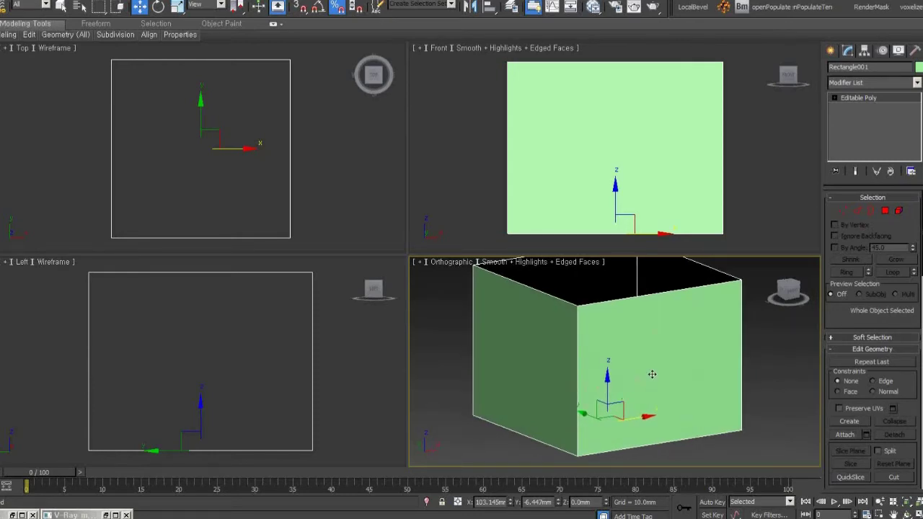
left_click(829, 50)
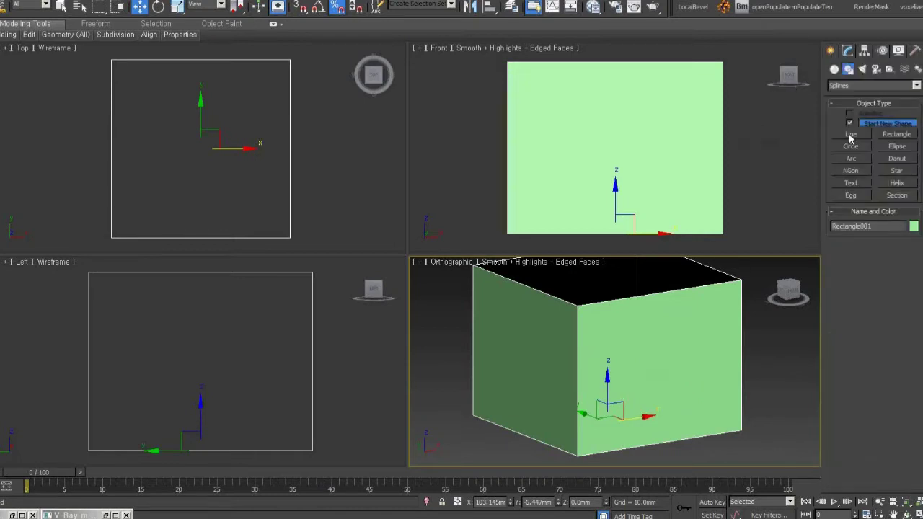
Draw a window rectangle in the Front view, move it onto the box's front wall, then reselect the box.
left_click(848, 68)
left_click(897, 134)
left_click_drag(578, 111, 653, 180)
key("F3")
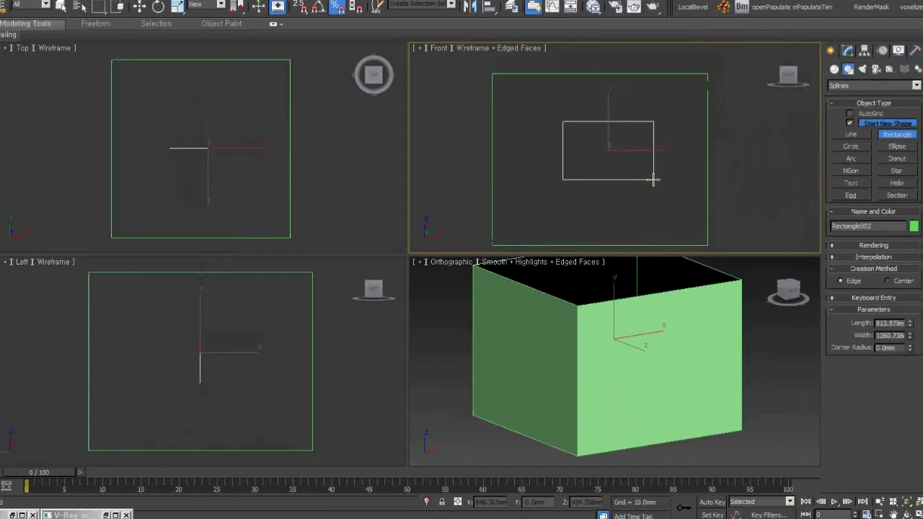
key("w")
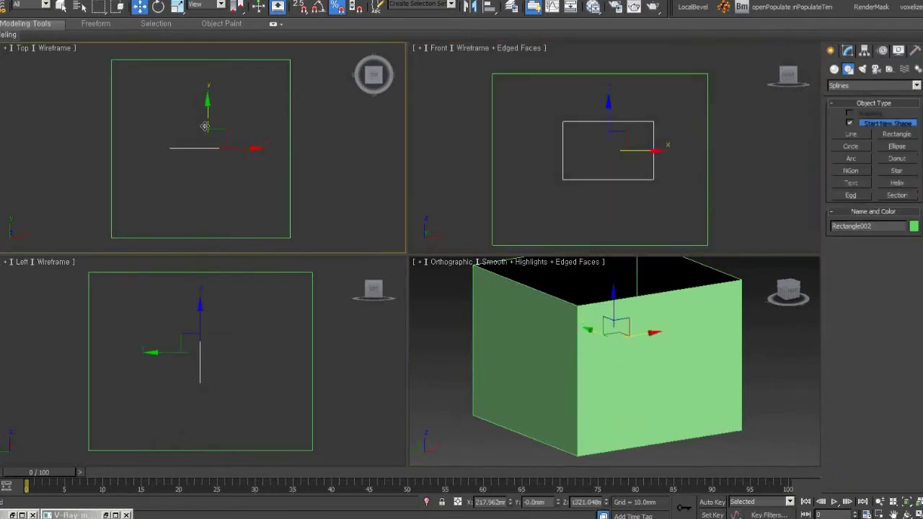
left_click_drag(209, 121, 220, 209)
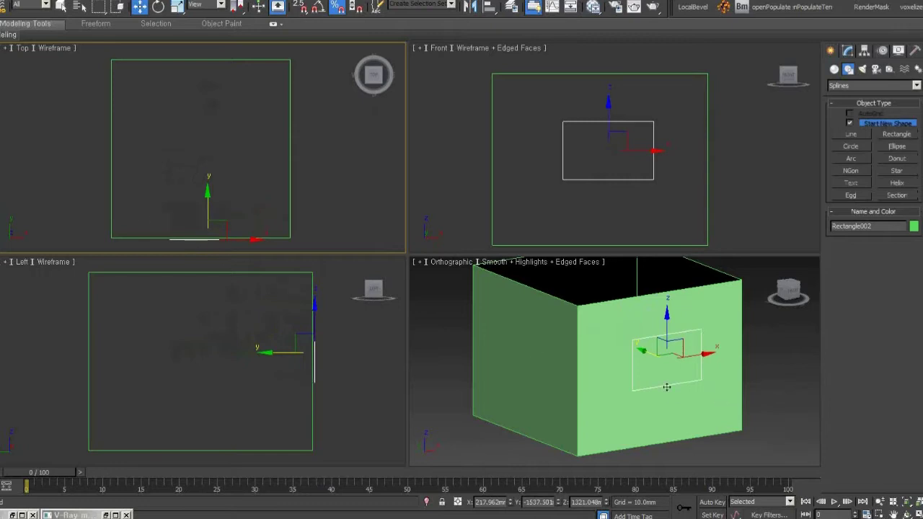
middle_click_drag(784, 416, 735, 414)
left_click(708, 409)
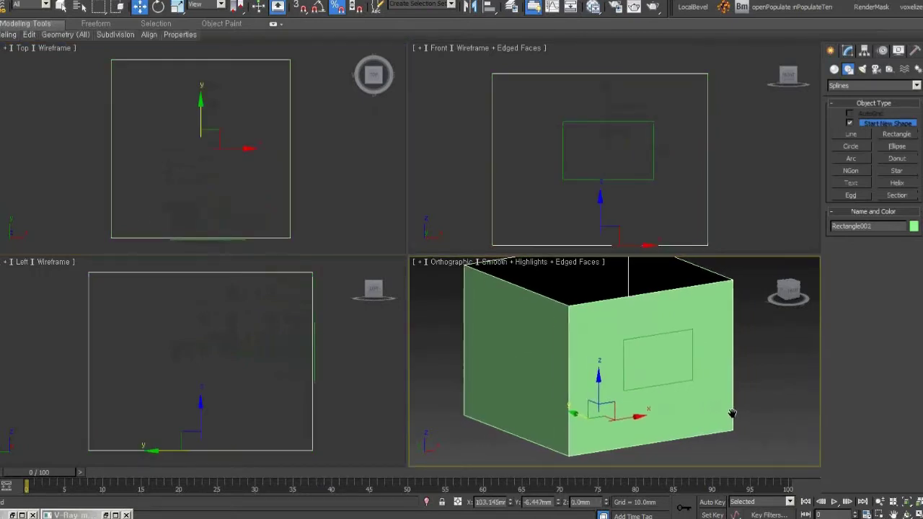
left_click(849, 52)
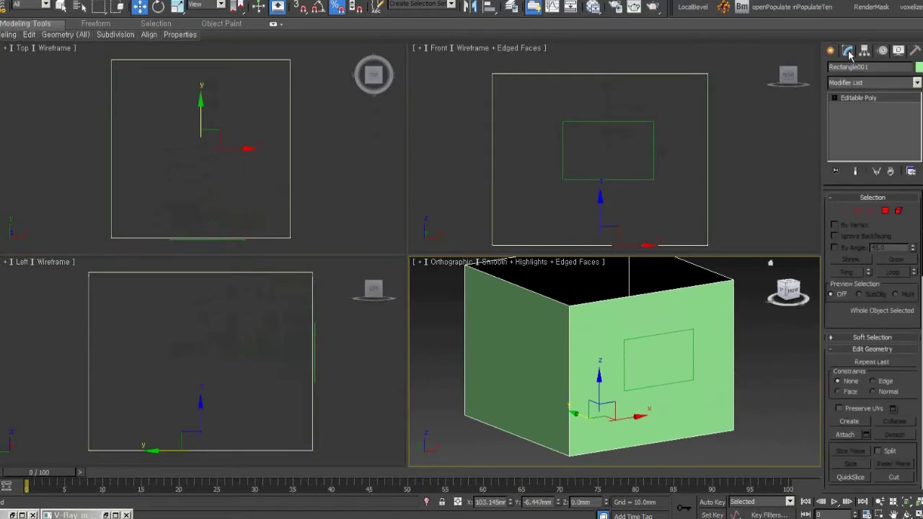
Connect the box's four vertical edges into a horizontal loop and snap-move it downward.
left_click(856, 211)
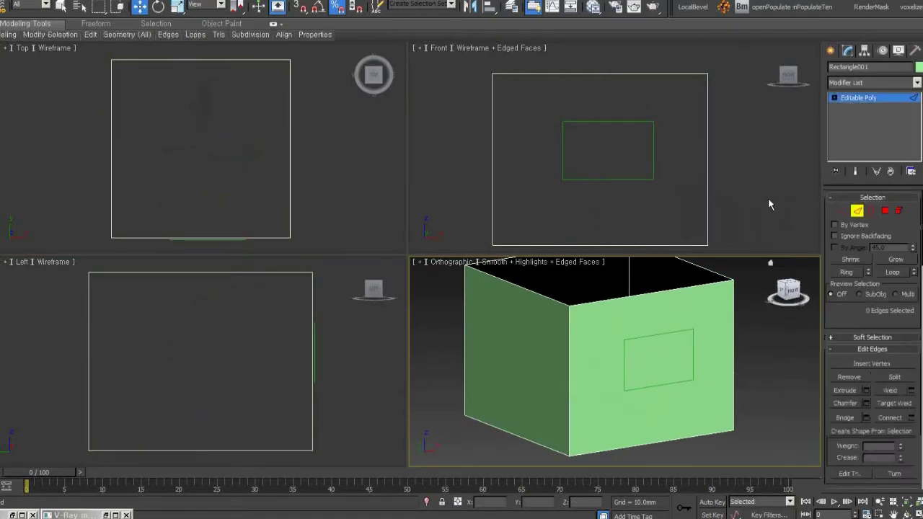
left_click_drag(762, 197, 452, 190)
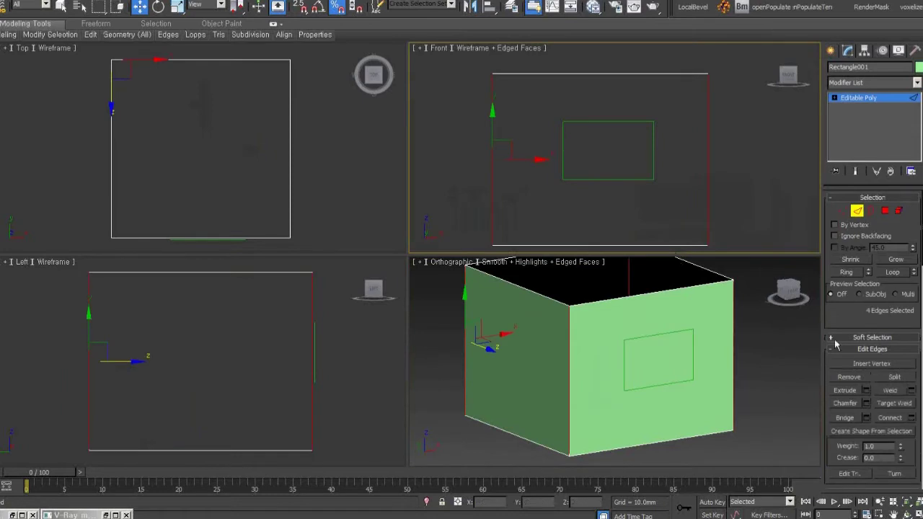
left_click(890, 418)
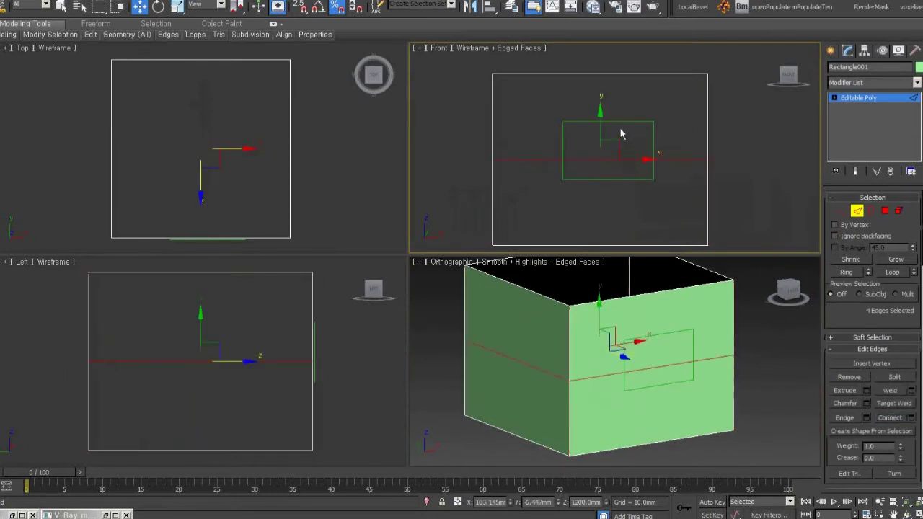
left_click(298, 7)
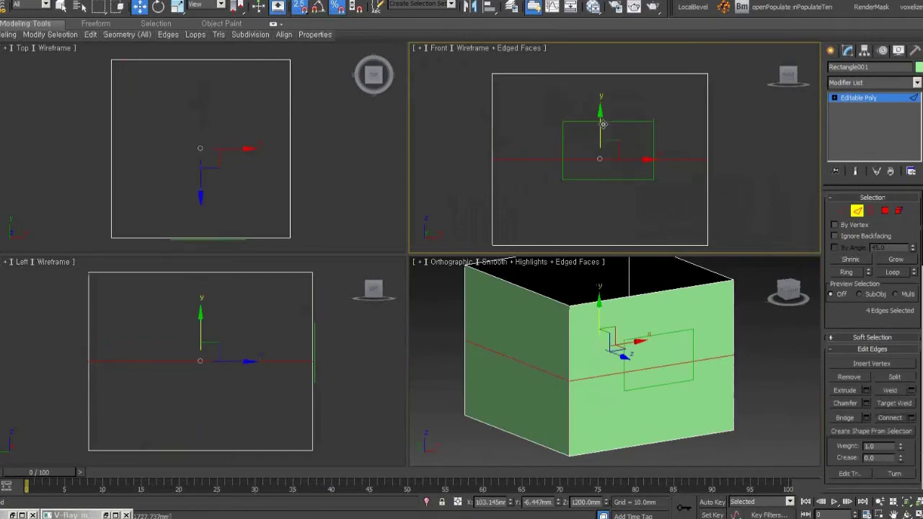
left_click_drag(600, 158, 651, 181)
Add a second horizontal edge loop and snap it near the window's top edge.
left_click_drag(761, 139, 435, 114)
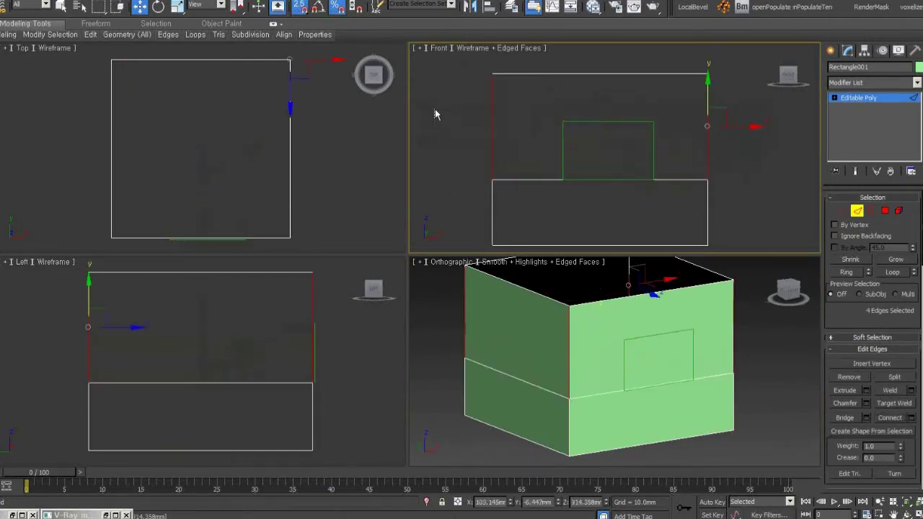
key("ctrl+shift+e")
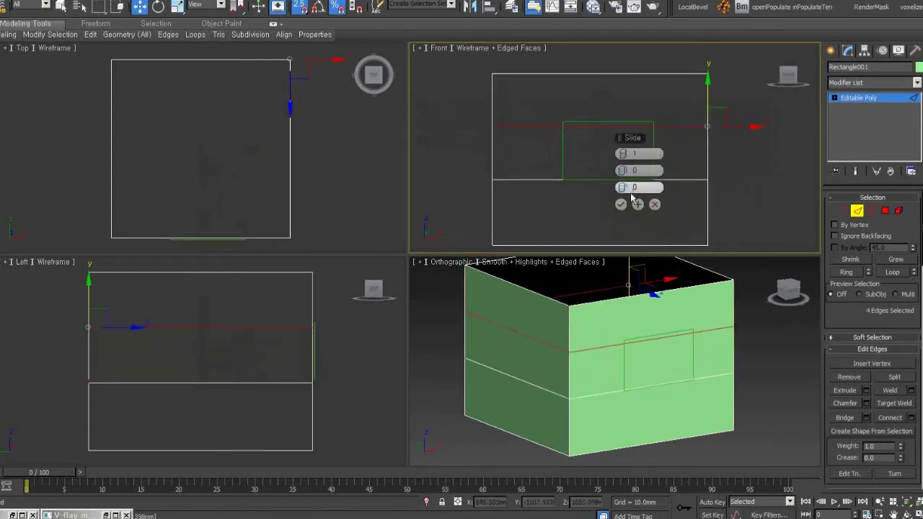
left_click(620, 204)
mouse_move(602, 121)
left_mouse_down()
mouse_move(572, 123)
mouse_move(599, 121)
left_mouse_up()
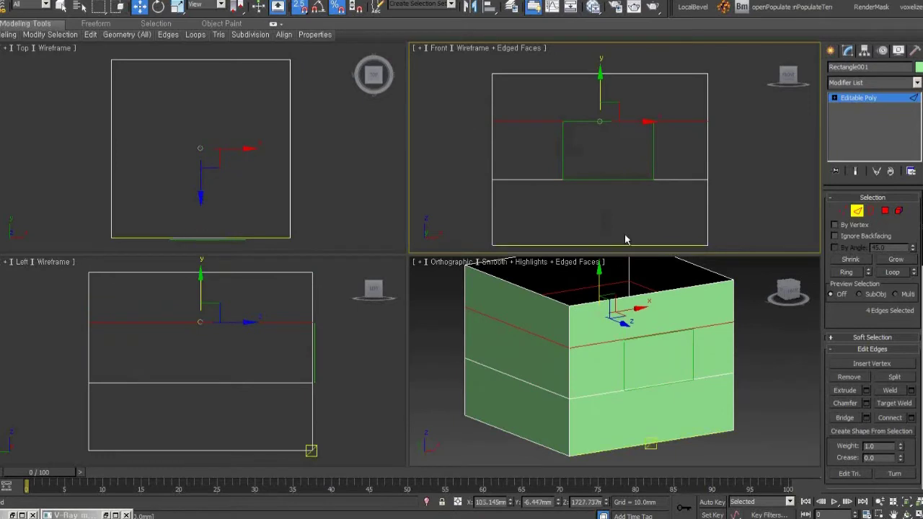
left_click_drag(625, 240, 693, 238)
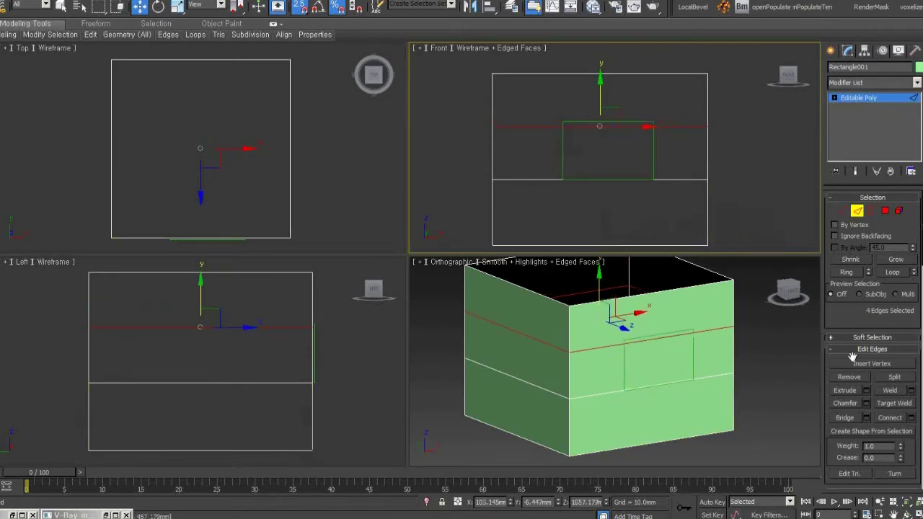
Remove both added edge loops and restore the Front view.
left_click(853, 382)
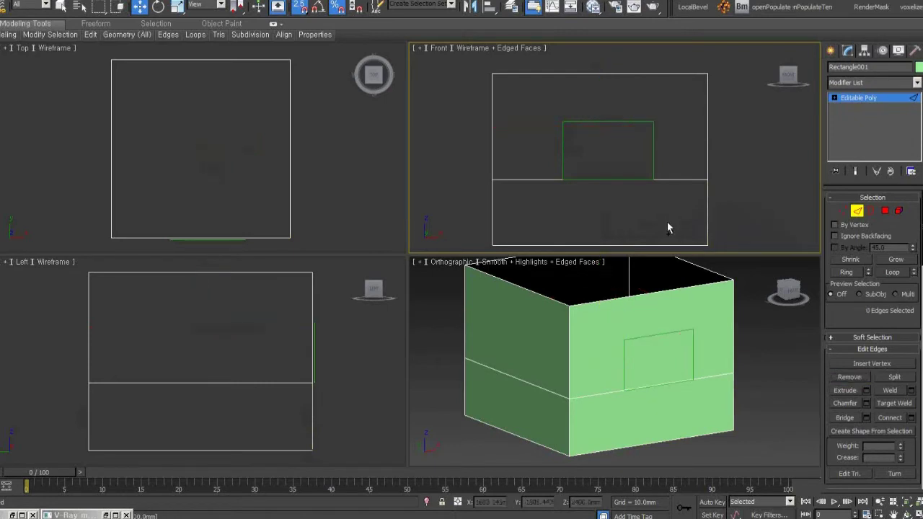
left_click_drag(456, 165, 796, 213)
left_click(850, 377)
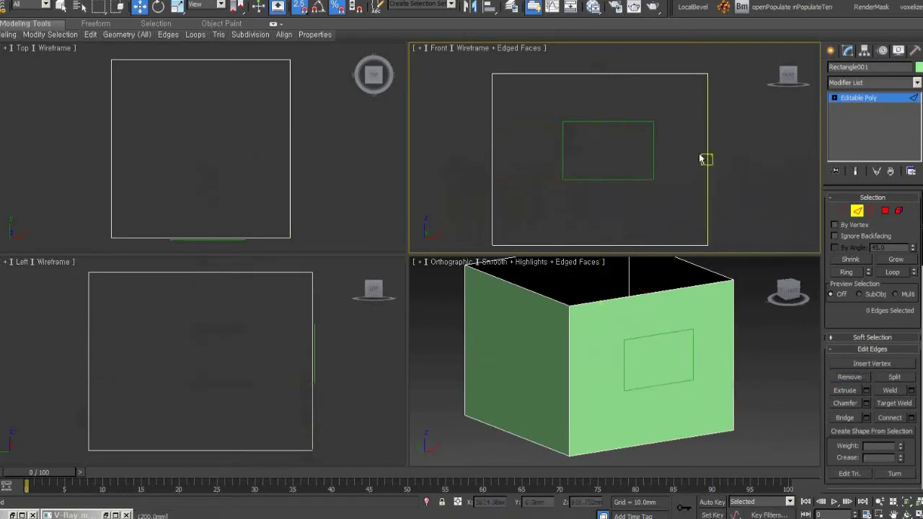
middle_click_drag(639, 191, 721, 190, "alt")
left_click_drag(739, 186, 508, 175)
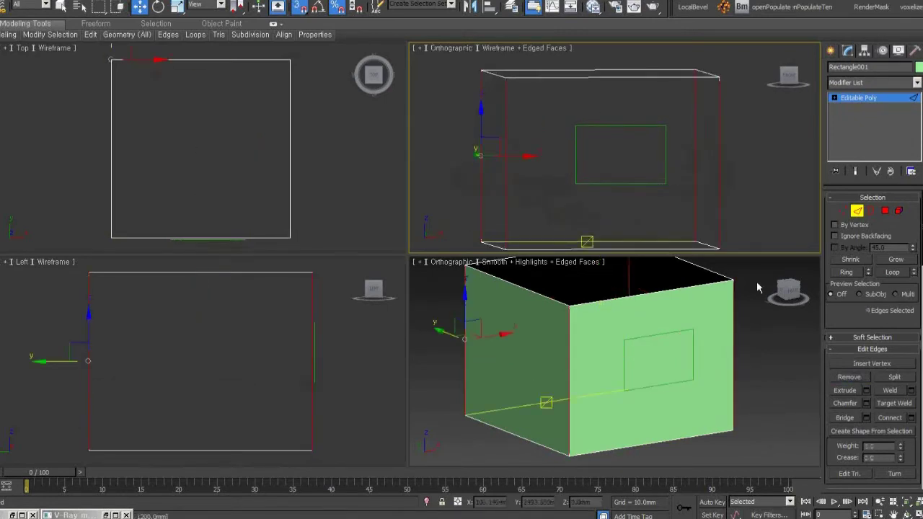
scroll(872, 324, "down", 3)
key("f")
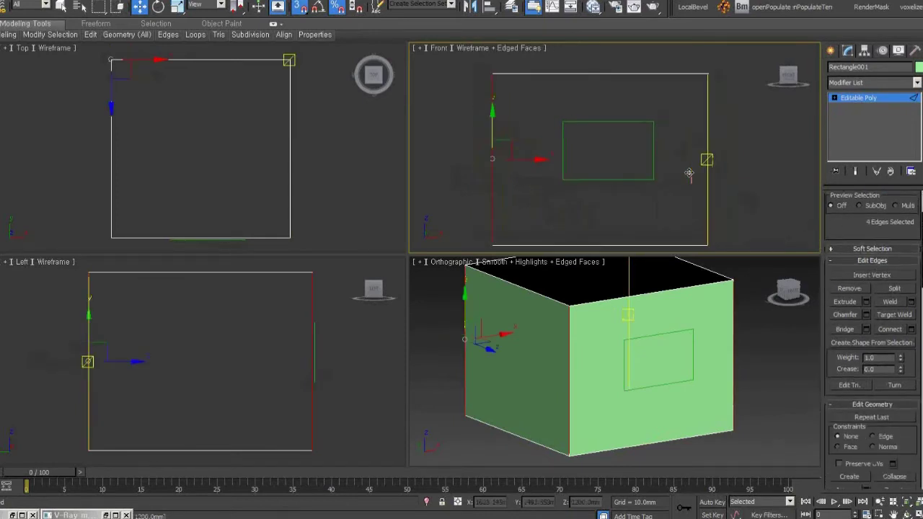
scroll(908, 376, "up", 1)
scroll(909, 376, "up", 1)
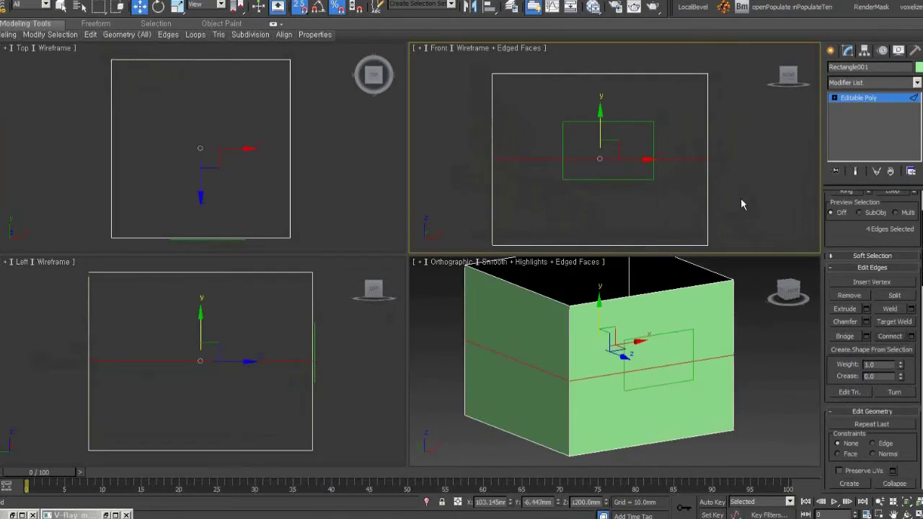
key("ctrl+z")
Cancel a 2-segment Connect on the vertical edges, deselect, and switch to Polygon level.
left_click(911, 338)
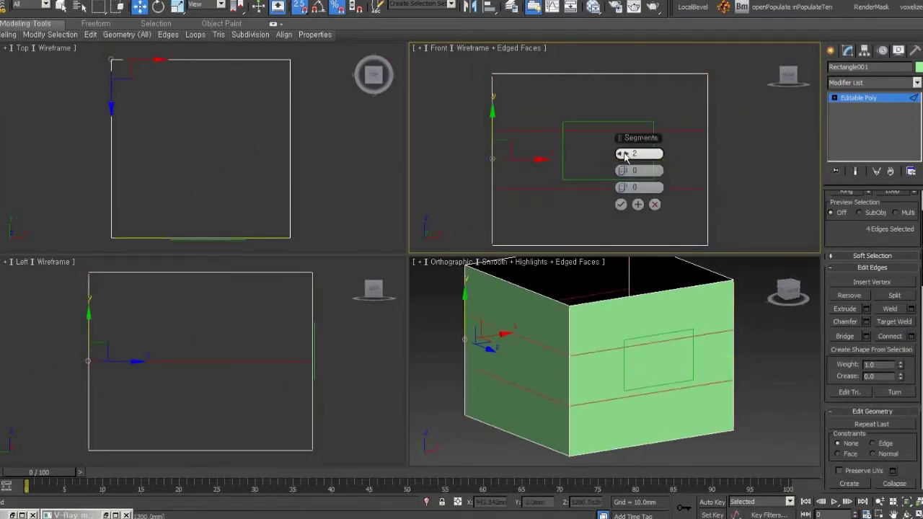
left_click_drag(623, 155, 625, 144)
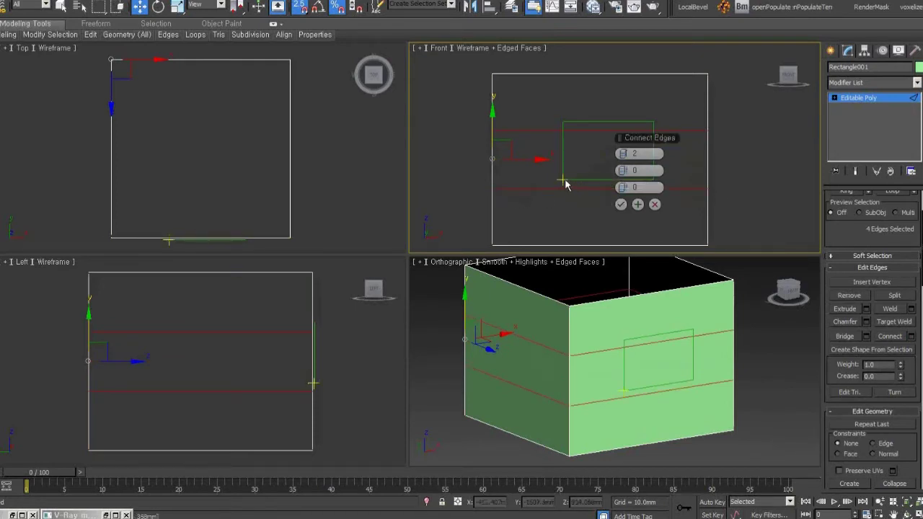
left_click(655, 204)
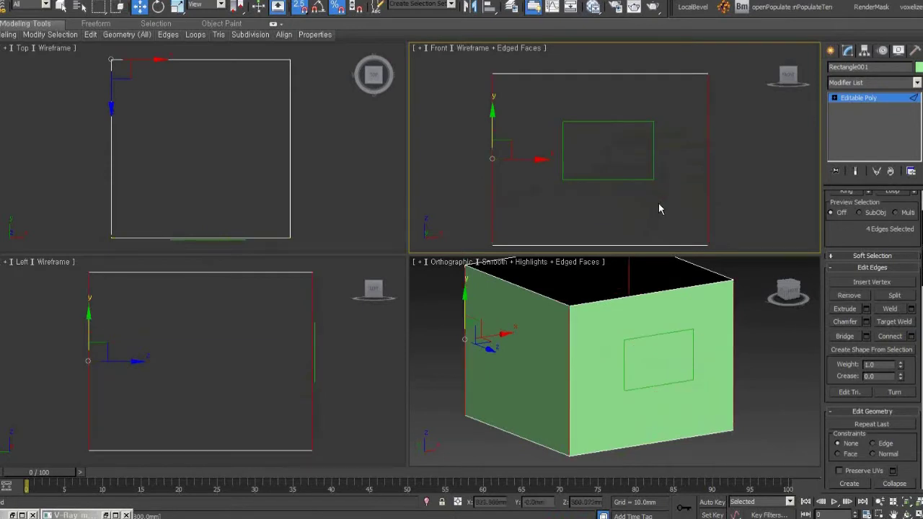
left_click(763, 220)
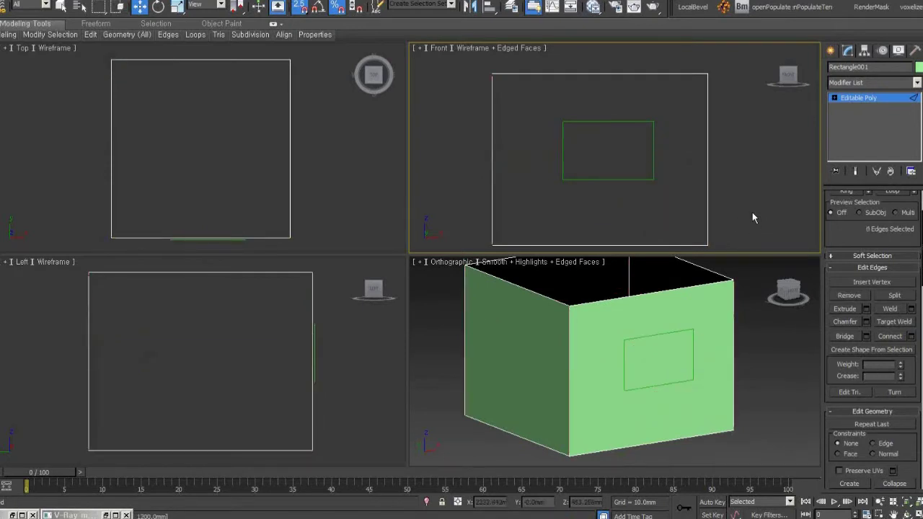
left_click(834, 97)
left_click(857, 135)
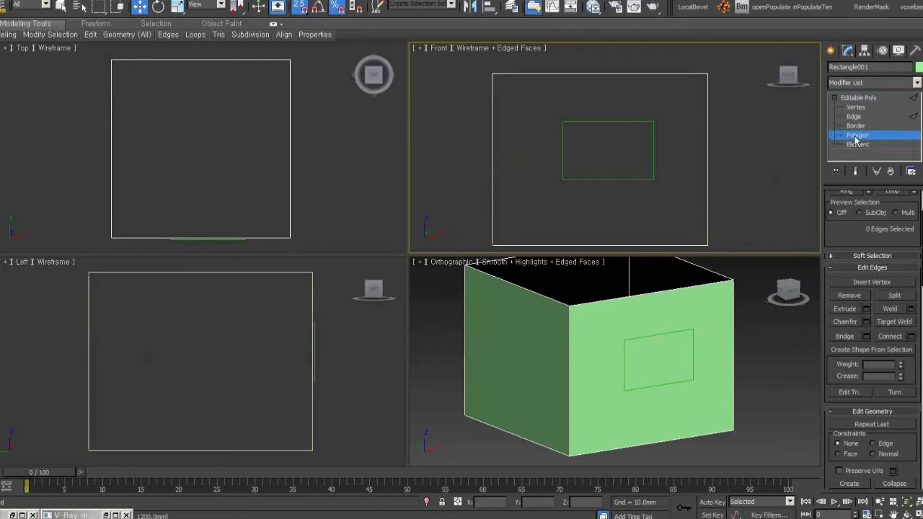
Select the front wall polygons, turn off shaded selected faces, and activate the Perspective view.
left_click(614, 179)
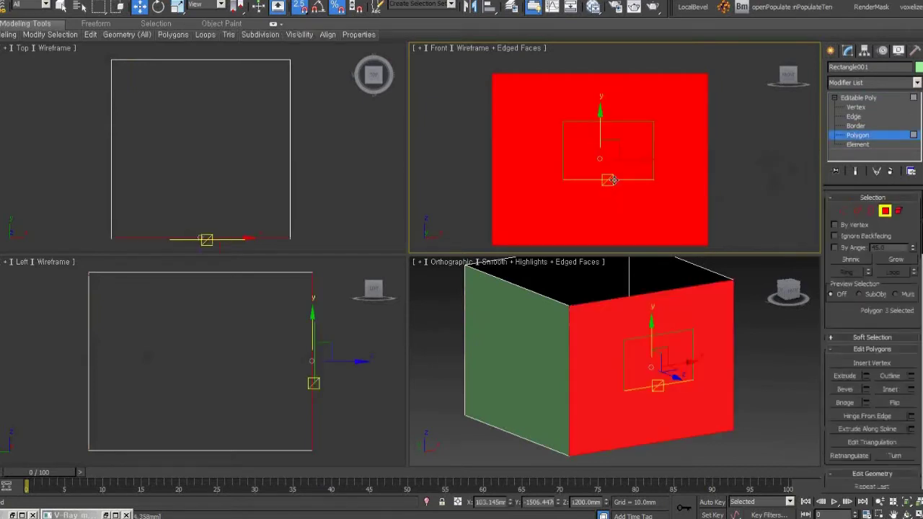
left_click_drag(701, 236, 706, 237)
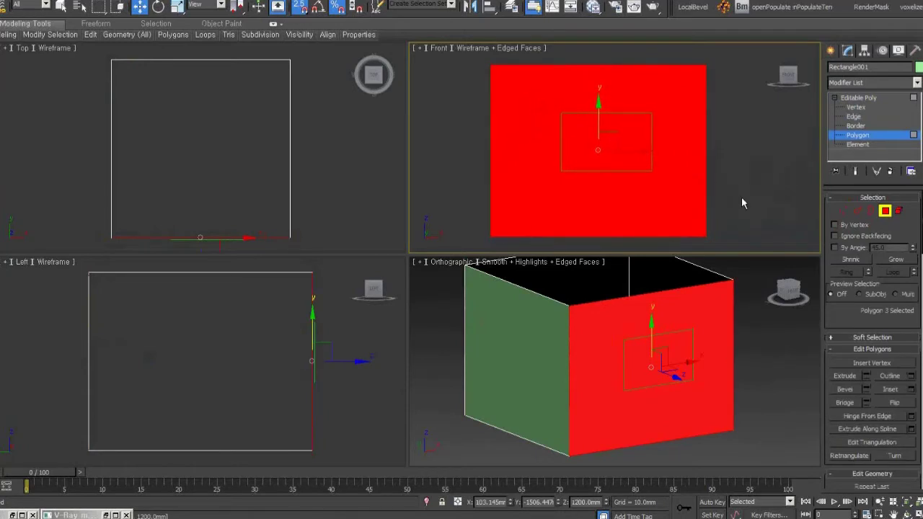
key("F2")
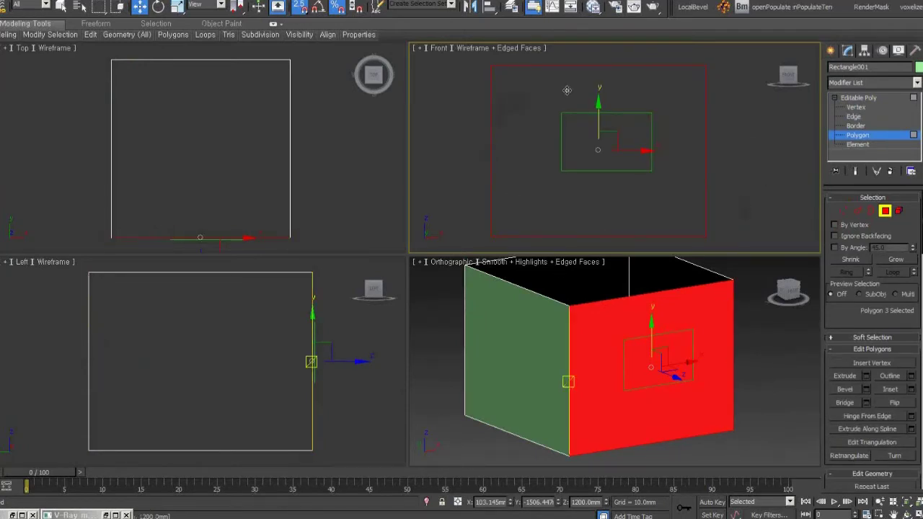
left_click(715, 420)
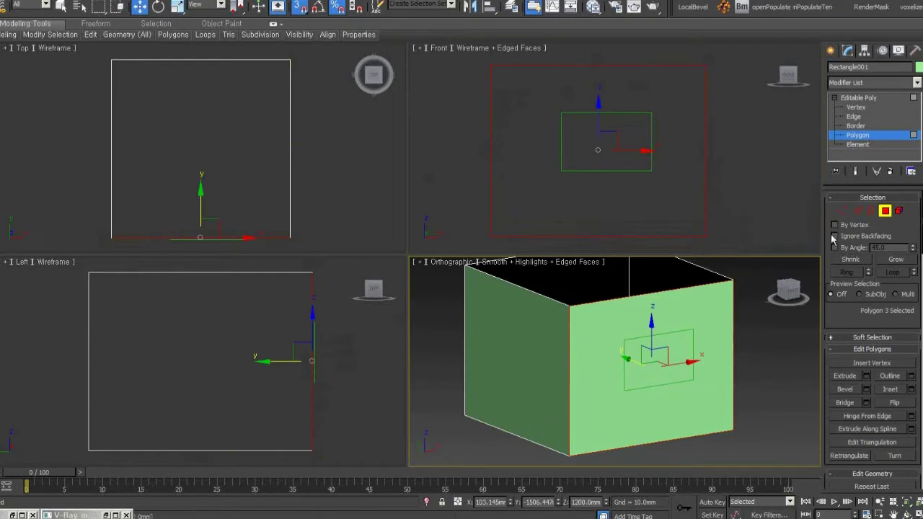
left_click_drag(834, 318, 874, 78)
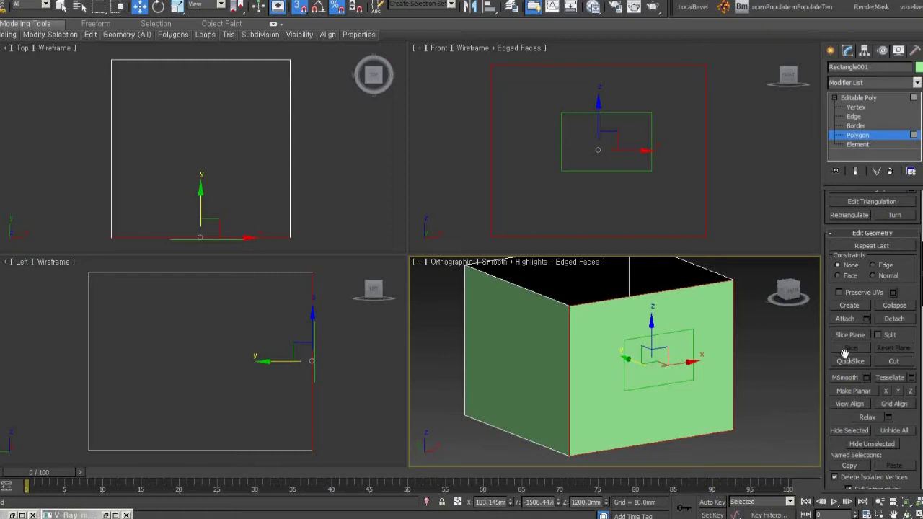
QuickSlice the wall along the window rectangle's bottom and top edges.
left_click(858, 363)
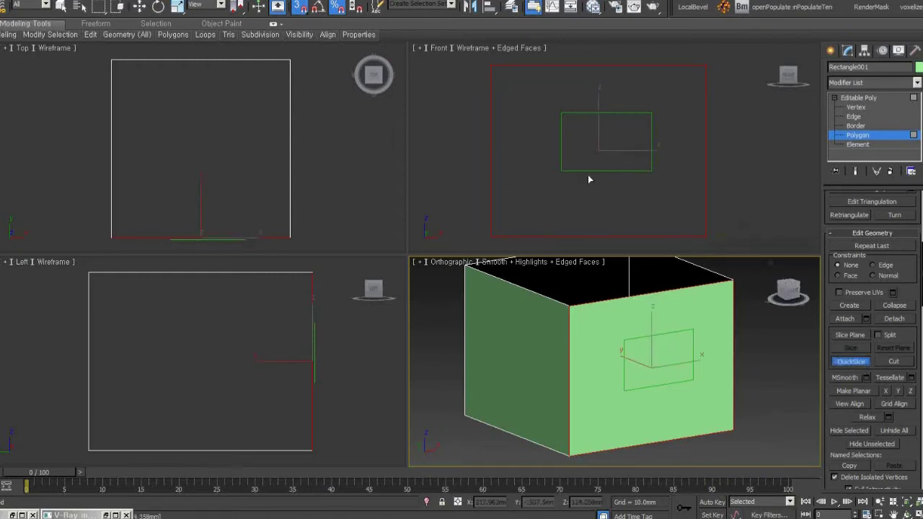
middle_click_drag(634, 168, 643, 186)
left_click(646, 185)
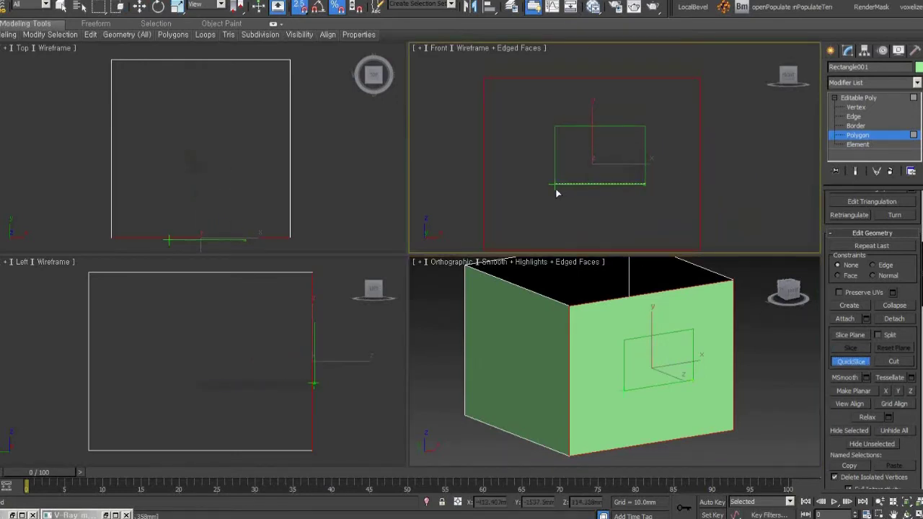
left_click(557, 191)
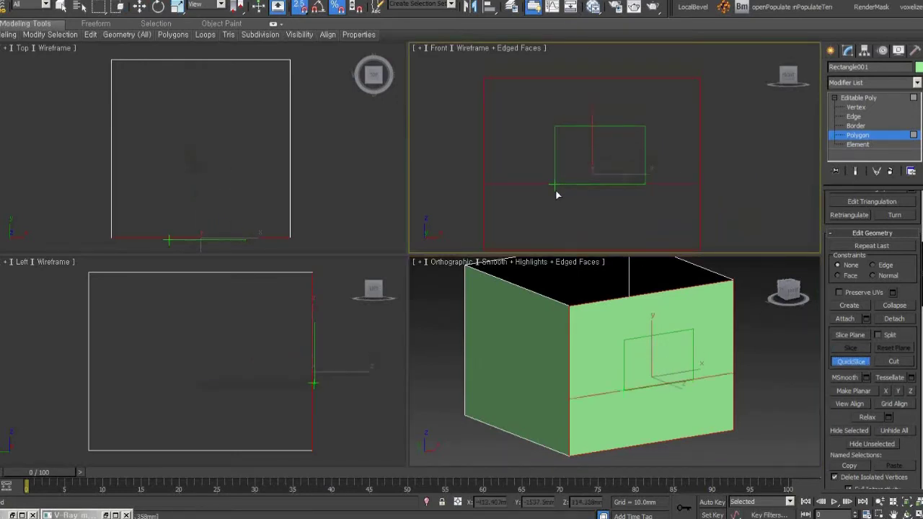
left_click(645, 128)
left_click(556, 128)
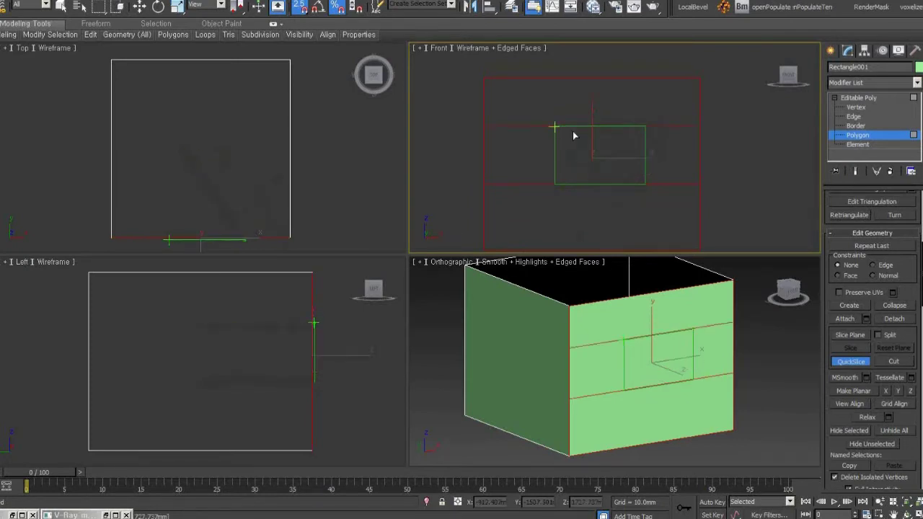
Add QuickSlices along the window's right and left sides, then exit slicing.
left_click(644, 185)
left_click(644, 137)
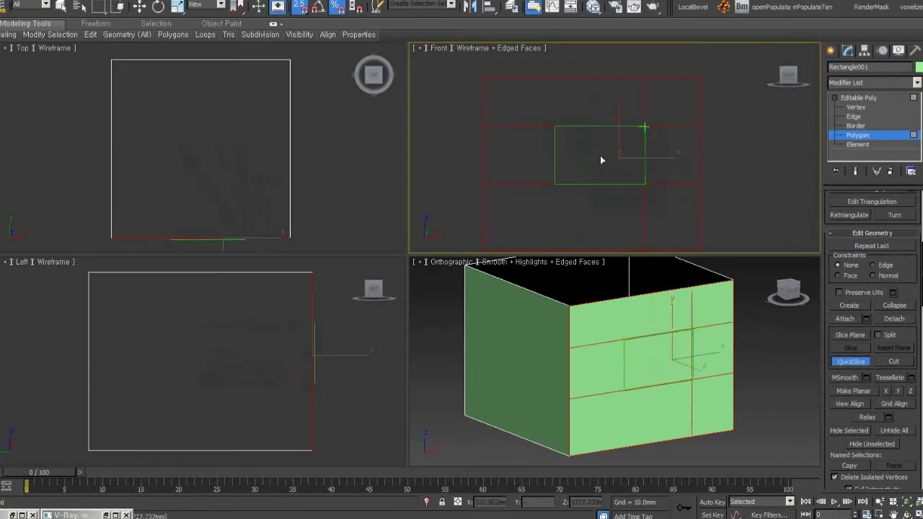
left_click(556, 186)
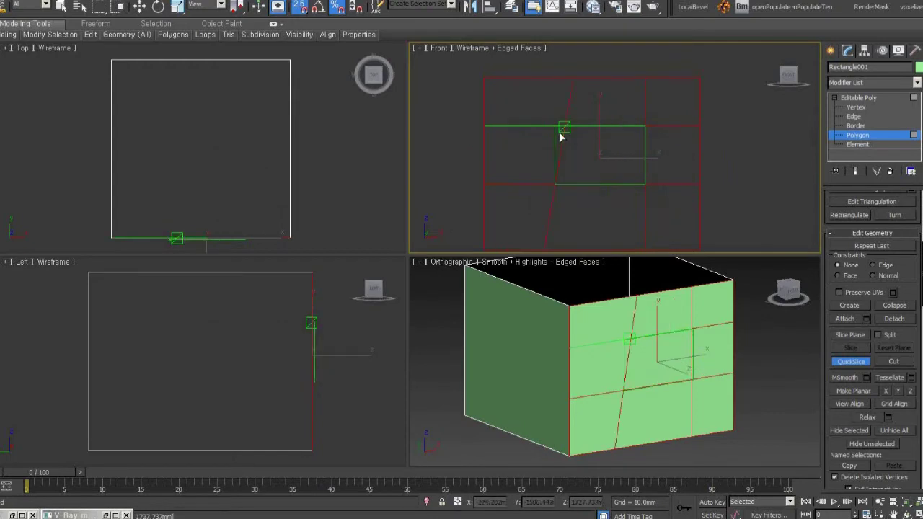
left_click(564, 184)
left_click(556, 185)
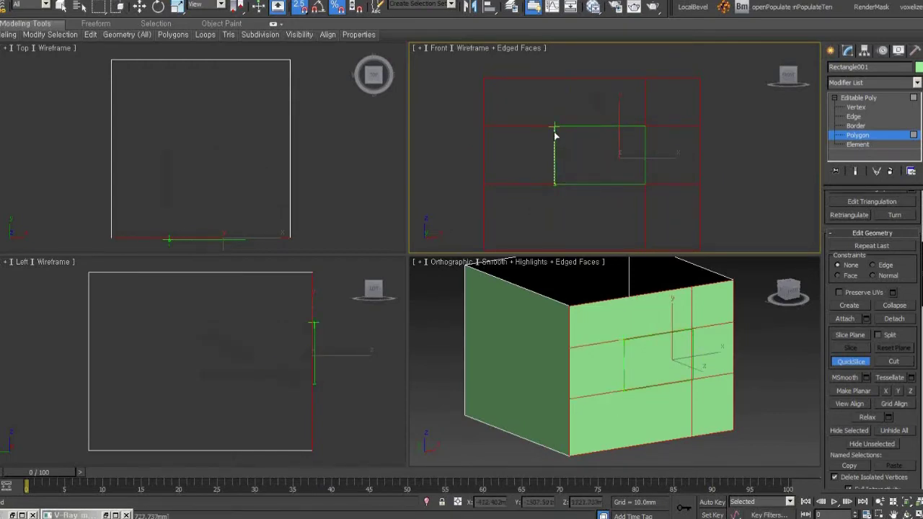
left_click(555, 137)
mouse_move(680, 371)
middle_mouse_down("alt")
mouse_move(700, 385)
mouse_move(641, 389)
mouse_move(677, 392)
middle_mouse_up("alt")
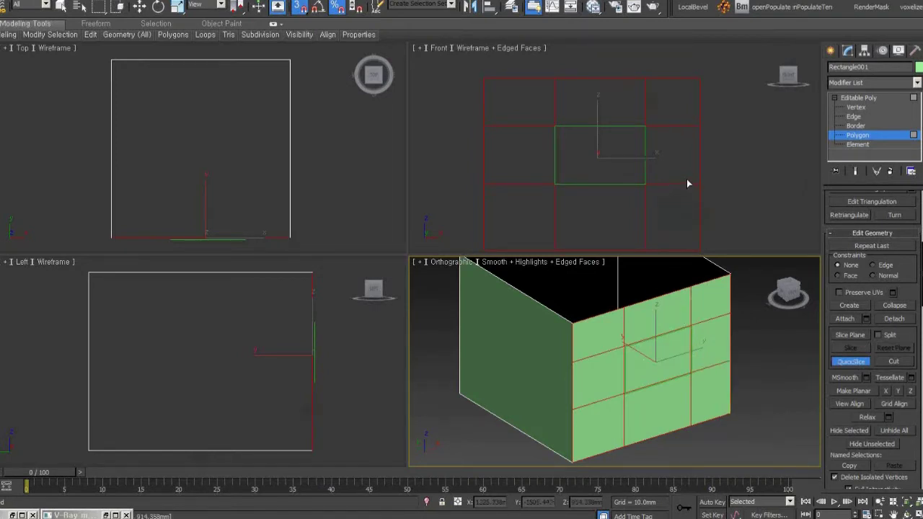
right_click(770, 179)
right_click(769, 179)
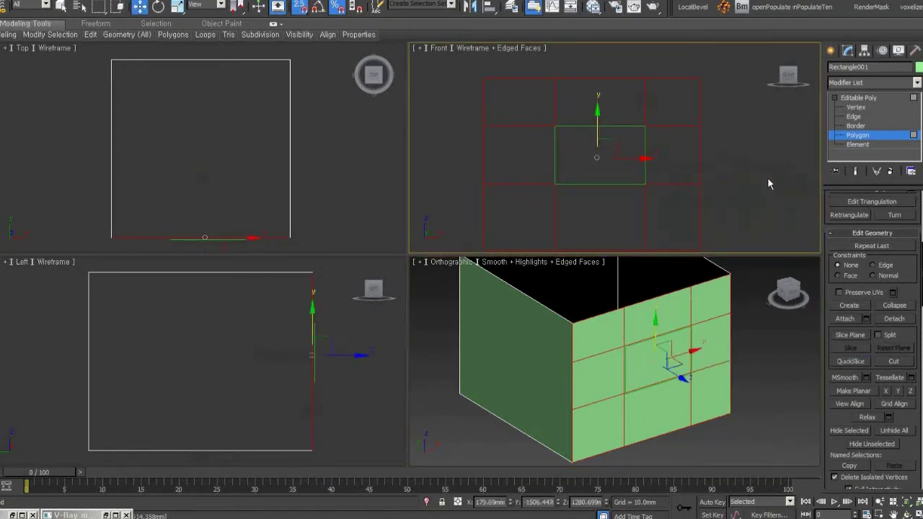
At Edge level, remove the slice edges from the wall and return to a straight Front view.
key("2")
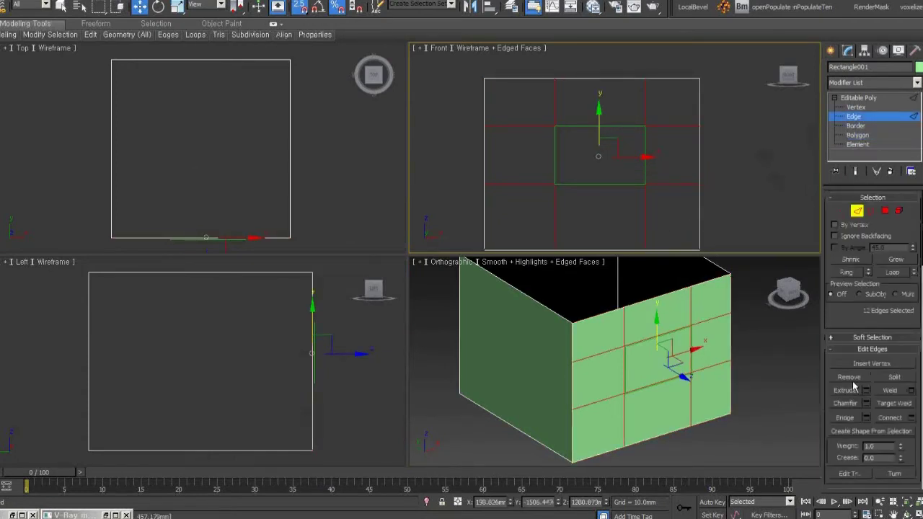
left_click(852, 380)
mouse_move(649, 237)
middle_mouse_down("alt")
mouse_move(611, 201)
mouse_move(632, 202)
middle_mouse_up("alt")
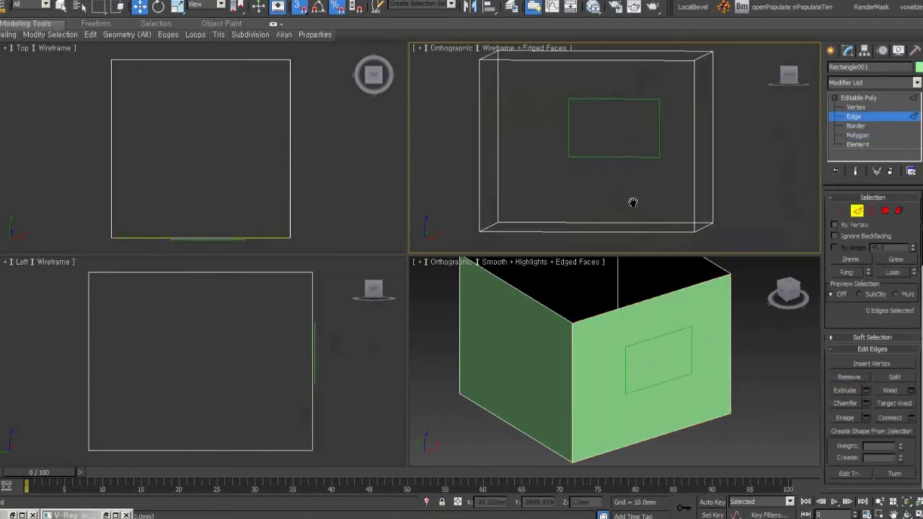
key("f")
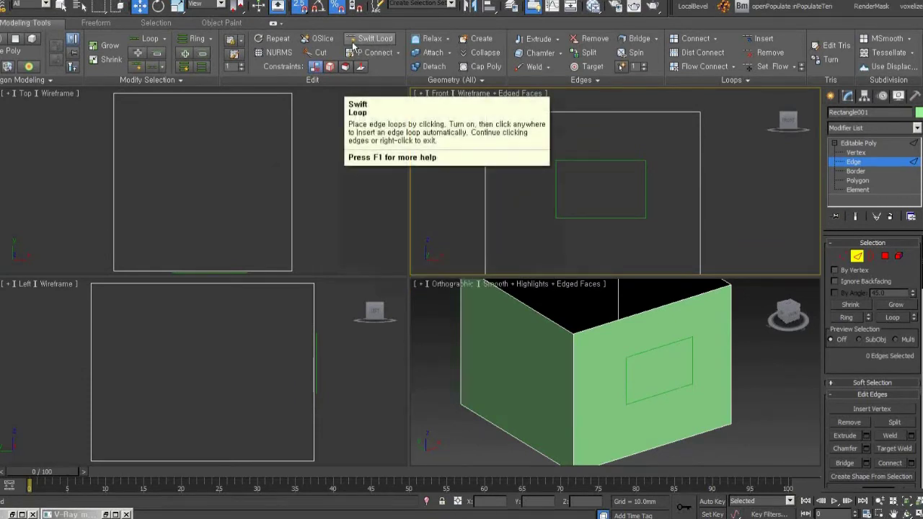
Insert two trial horizontal Swift Loops around the box, then undo both.
left_click(353, 46)
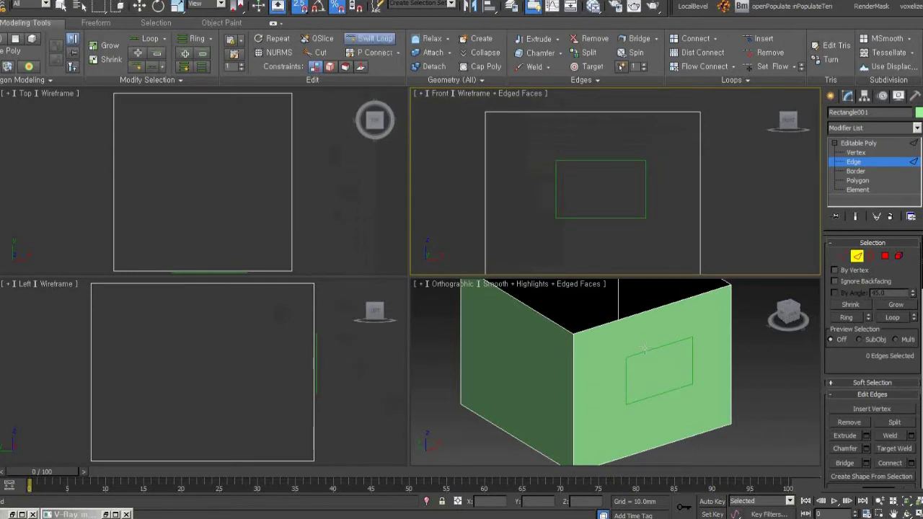
middle_click_drag(670, 379, 574, 339, "alt")
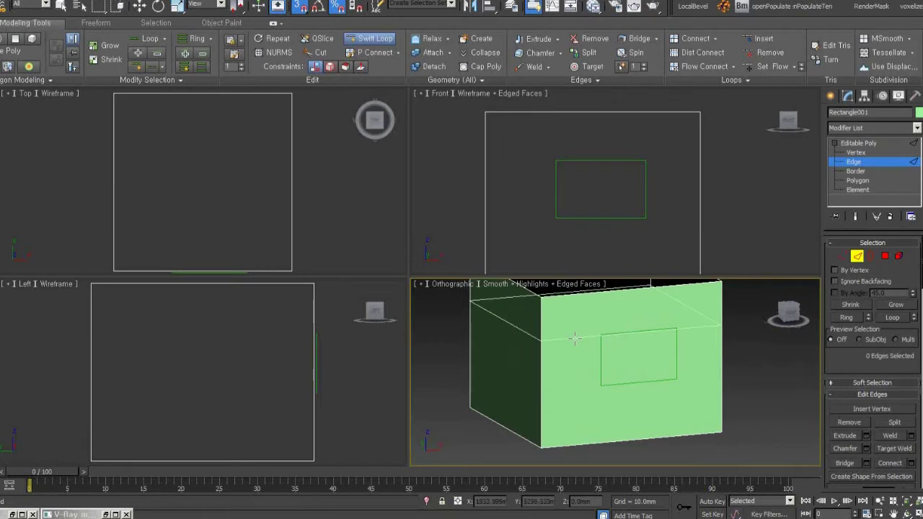
left_click(574, 339)
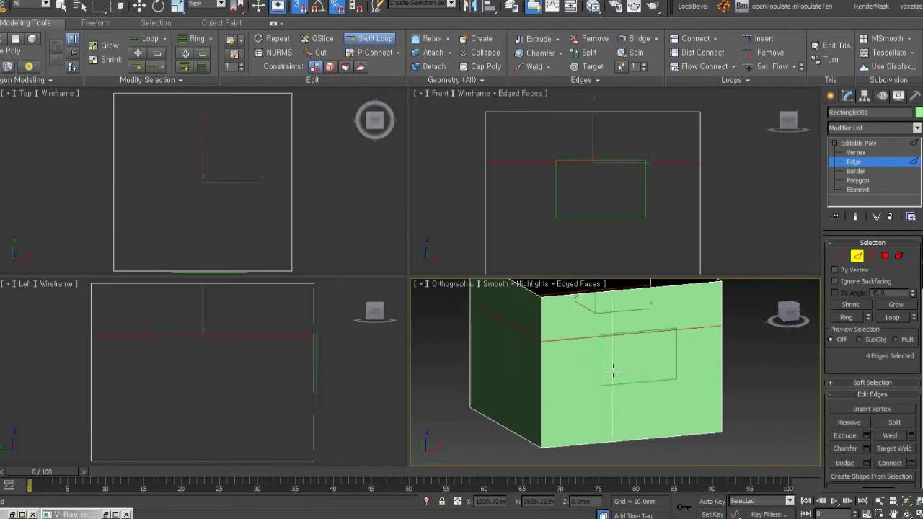
middle_click_drag(592, 209, 587, 186)
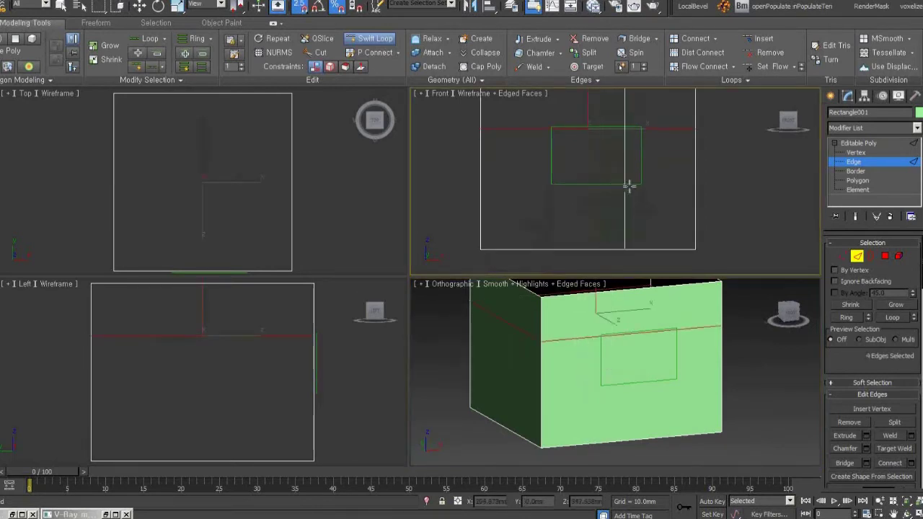
left_click(663, 188)
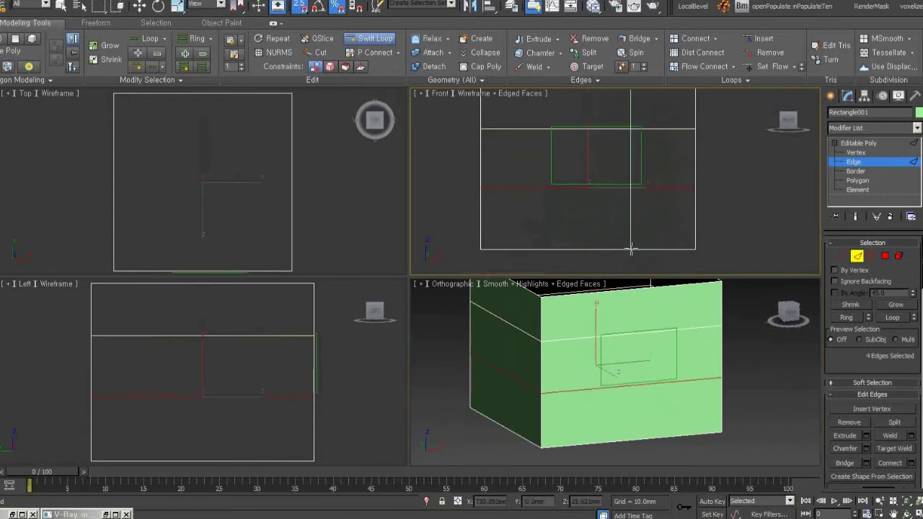
key("ctrl+z")
key("ctrl+z")
key("shift+z")
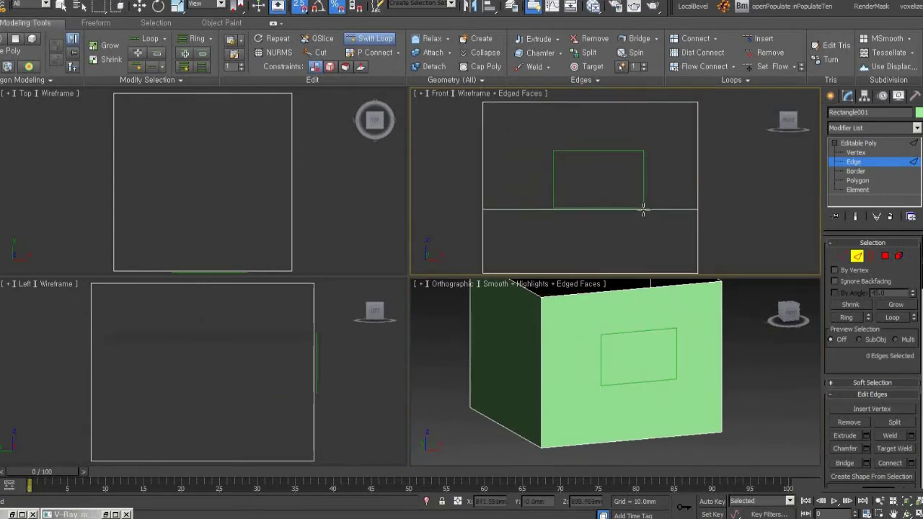
Insert a Swift Loop and snap it to the window's bottom edge.
right_click(665, 389)
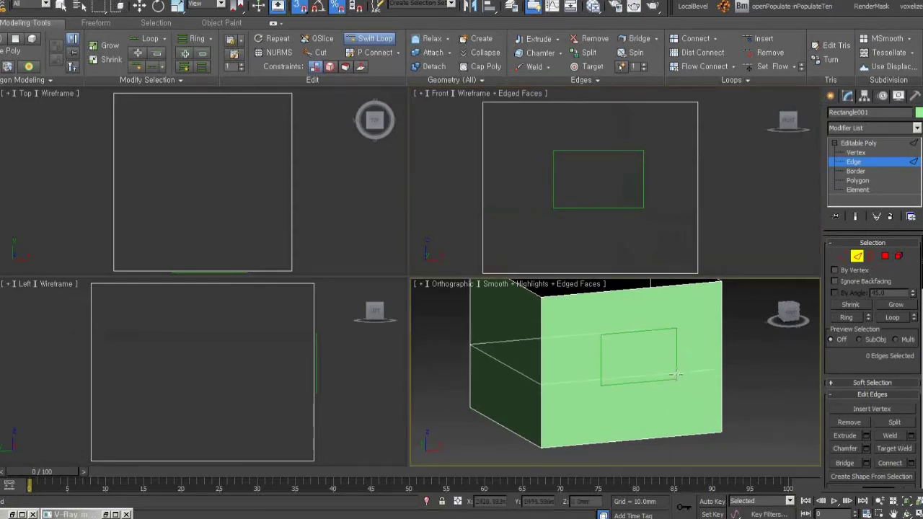
right_click(653, 213)
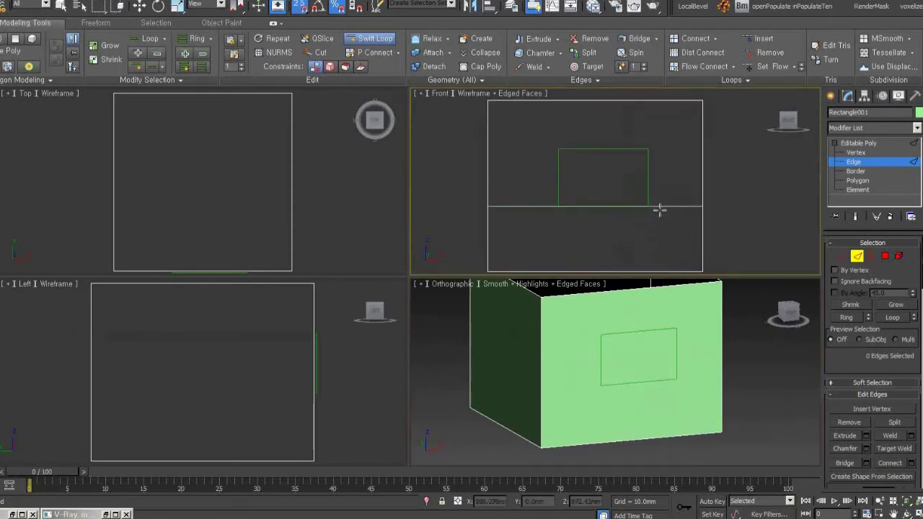
left_click(659, 209)
right_click(607, 199)
left_click_drag(607, 200, 610, 194)
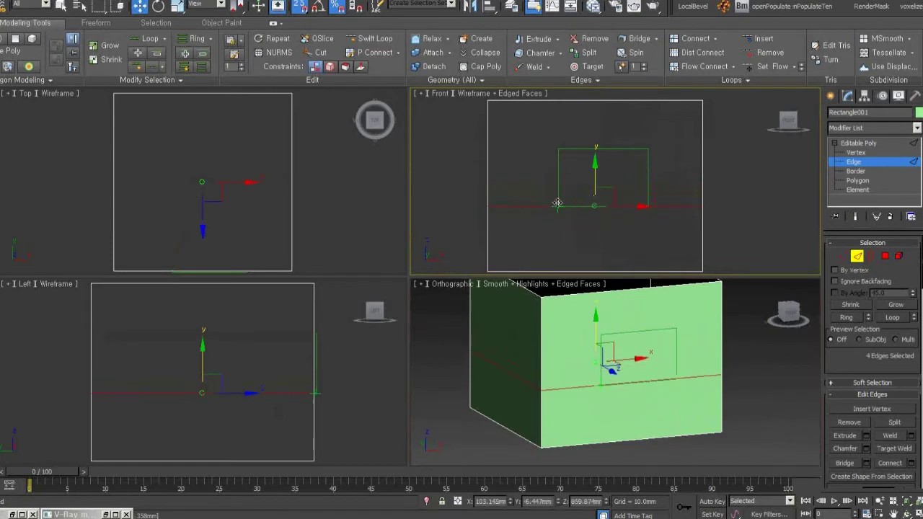
Add a Swift Loop at the window's top edge and clear the edge selection.
key("alt+shift+w")
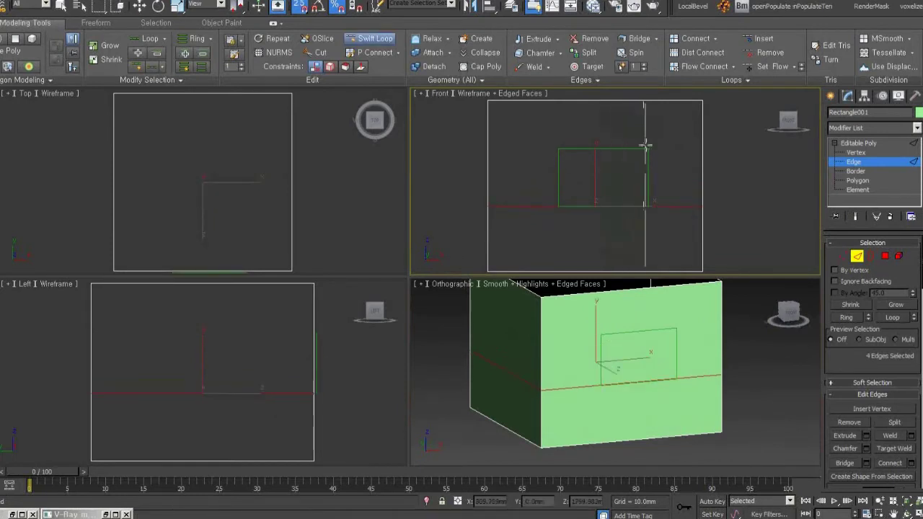
left_click(631, 146)
right_click(632, 148)
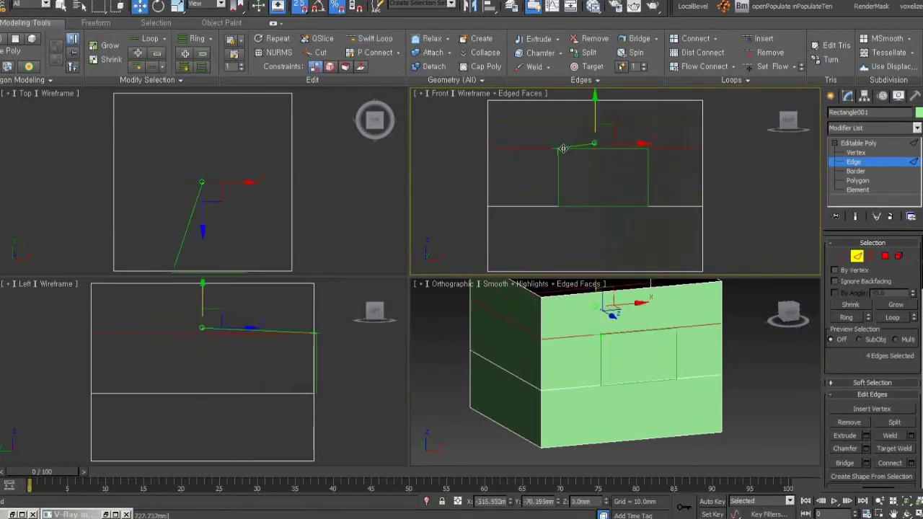
left_click(624, 242)
mouse_move(611, 251)
middle_mouse_down("alt")
mouse_move(656, 241)
mouse_move(647, 260)
middle_mouse_up("alt")
key("f")
mouse_move(666, 360)
middle_mouse_down("alt")
mouse_move(680, 380)
mouse_move(674, 432)
mouse_move(664, 393)
middle_mouse_up("alt")
Insert vertical Swift Loops on both sides of the window.
key("shift+alt+w")
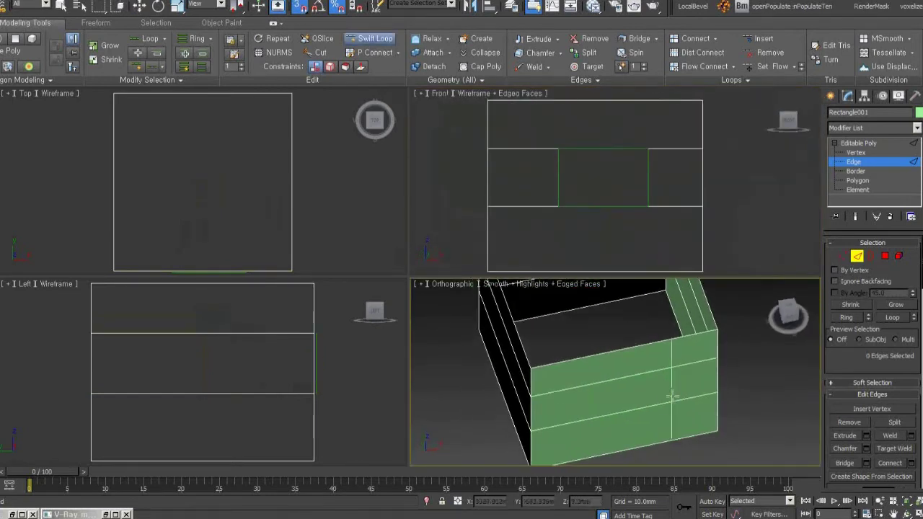
left_click(671, 393)
right_click(685, 385)
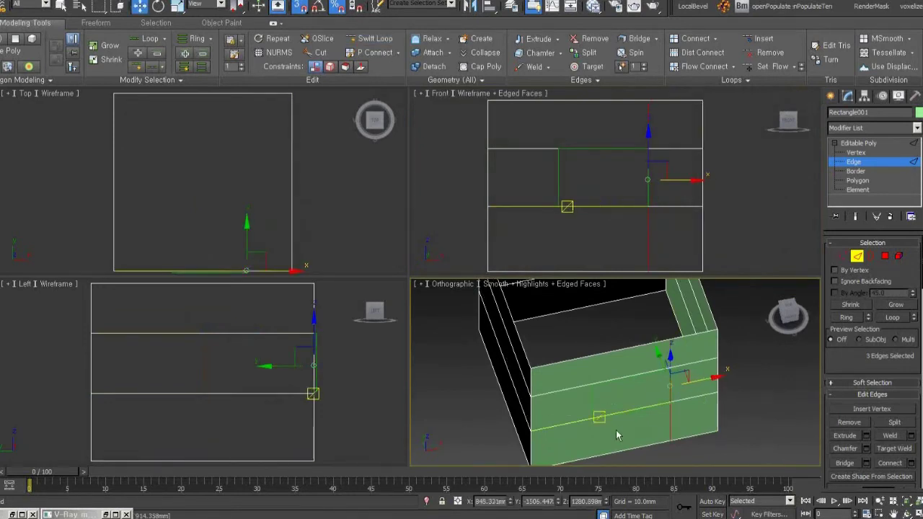
key("shift+alt+w")
left_click(597, 407)
right_click(598, 407)
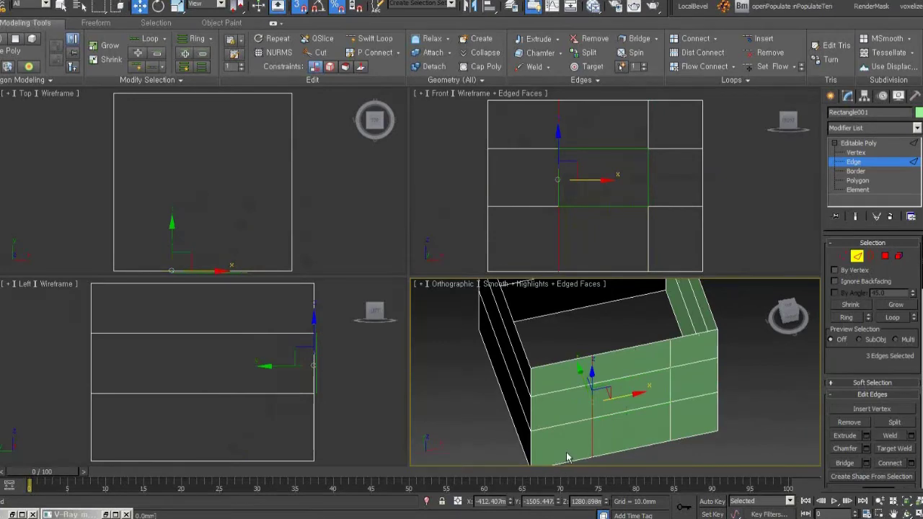
middle_click_drag(563, 473, 595, 383, "alt")
key("q")
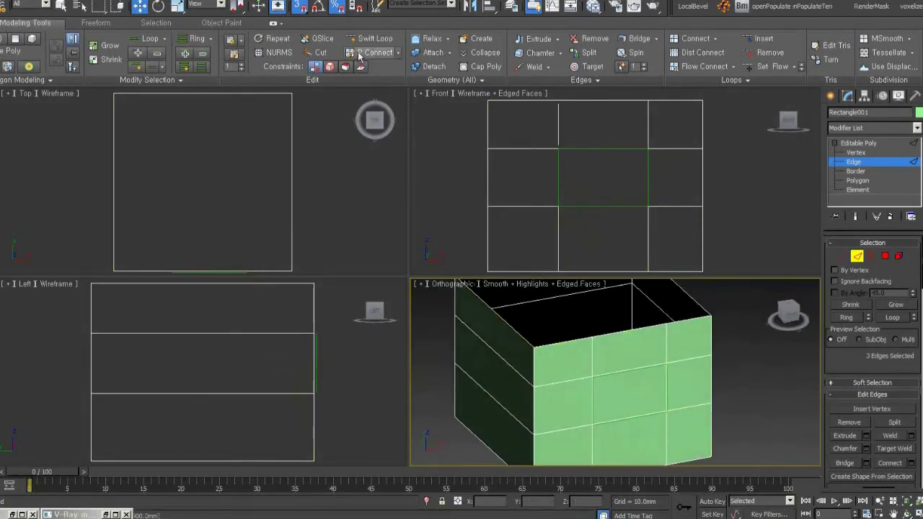
mouse_move(372, 39)
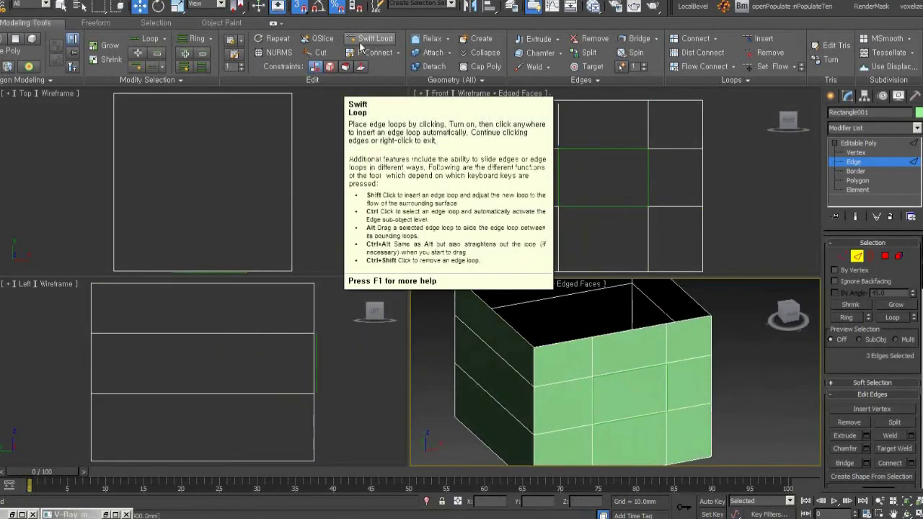
Clear the edge selection and show the PolyTools category in the keyboard customisation list.
left_click(360, 47)
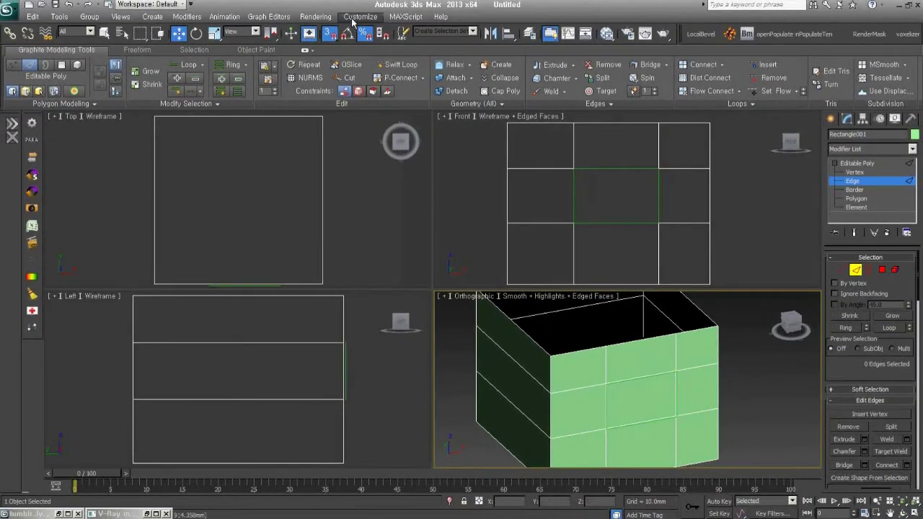
left_click(352, 22)
left_click(435, 32)
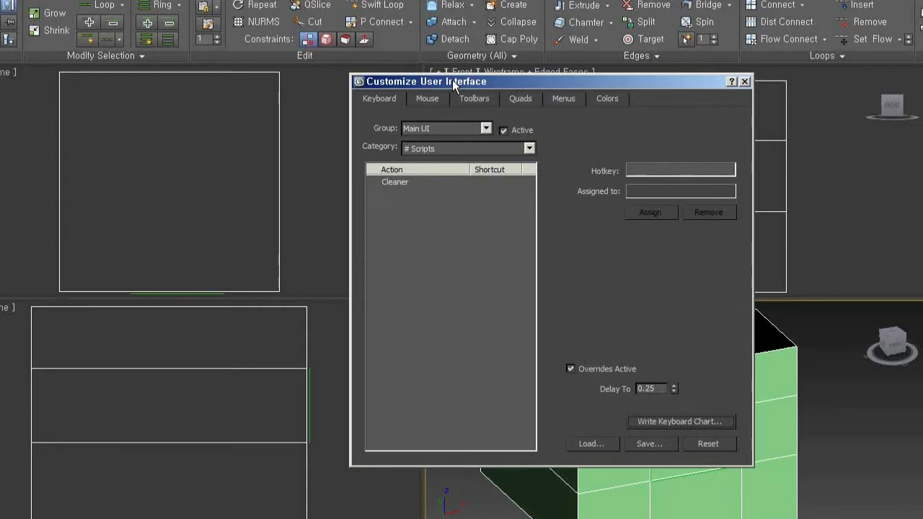
left_click(442, 148)
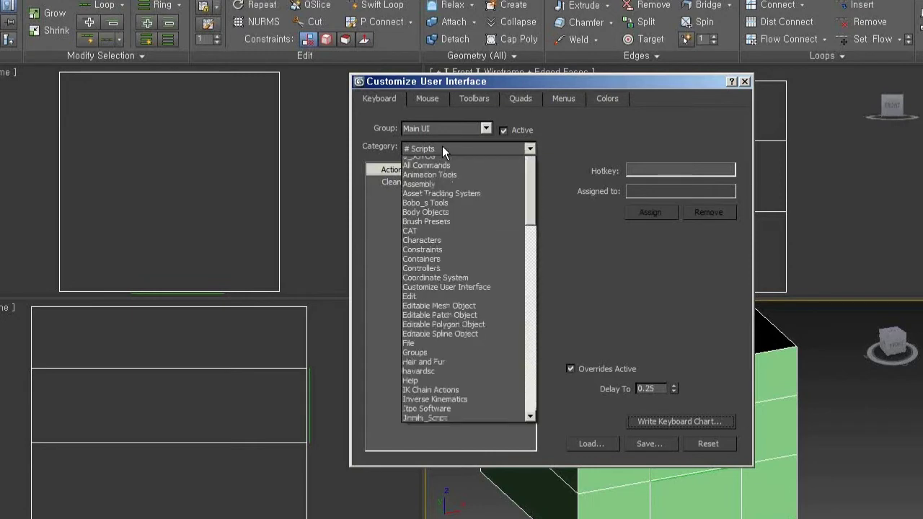
scroll(475, 287, "down", 1)
scroll(474, 288, "down", 4)
scroll(475, 289, "down", 1)
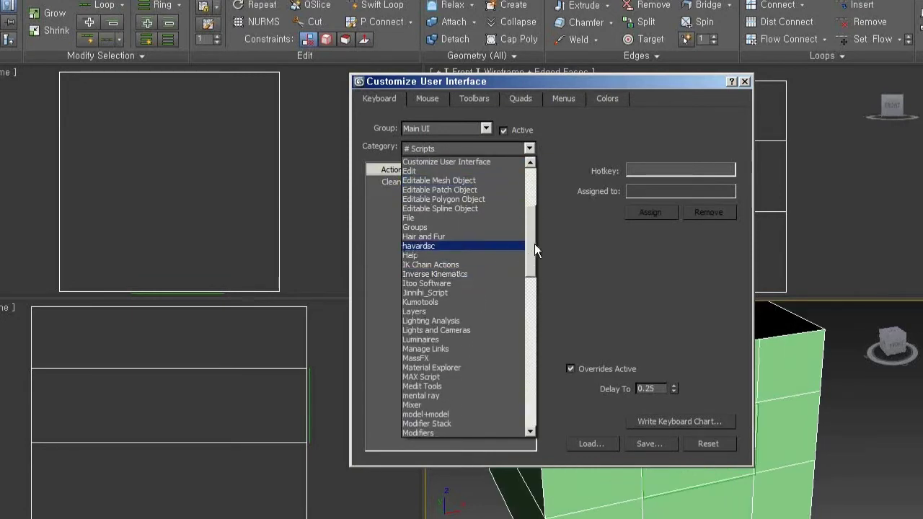
left_click_drag(534, 244, 533, 332)
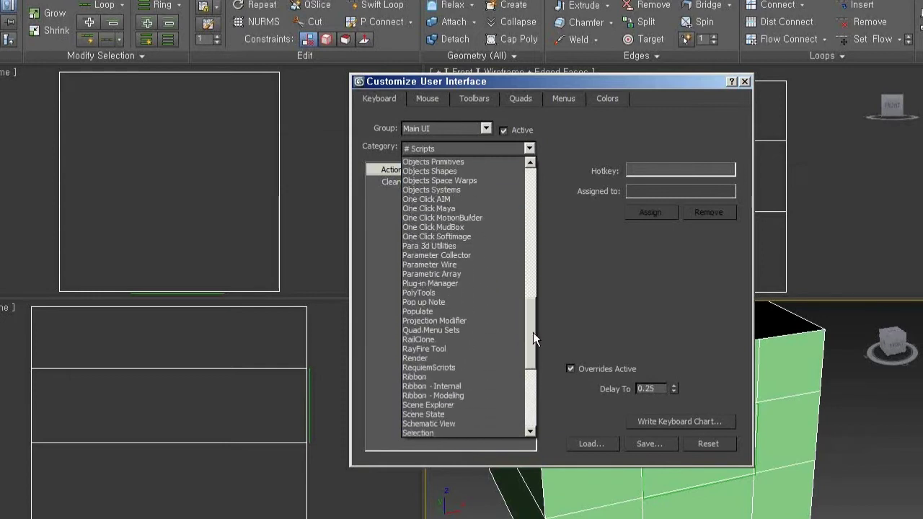
left_click(472, 293)
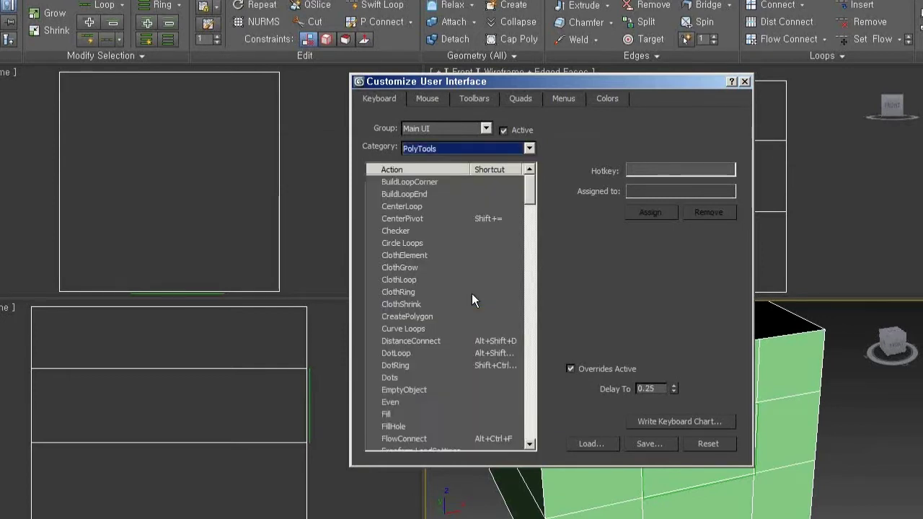
Remove Swift Loop's existing shortcut, assign it Ctrl+R, and close the customisation dialog.
left_click(487, 265)
key("s")
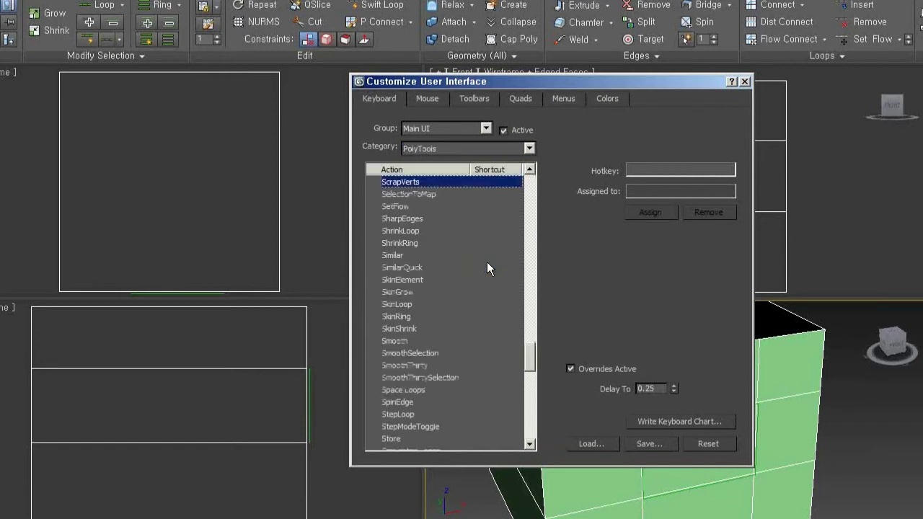
key("w")
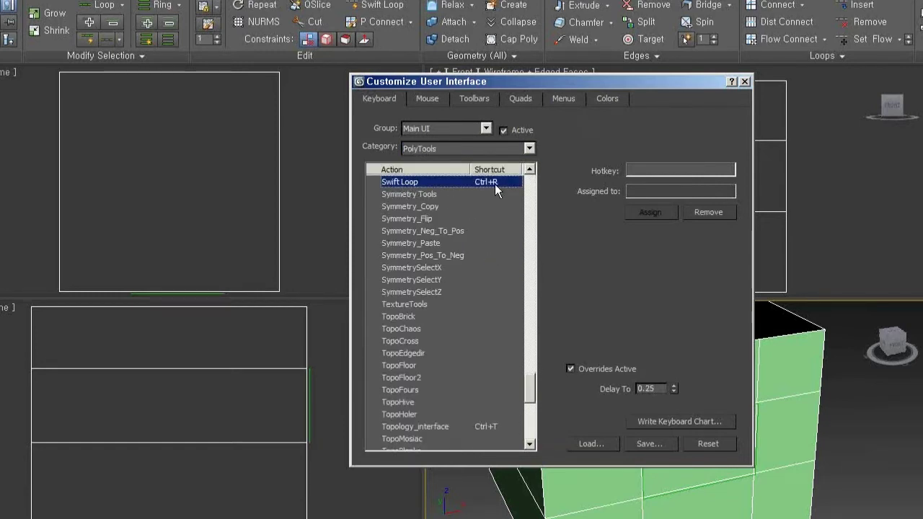
left_click(655, 169)
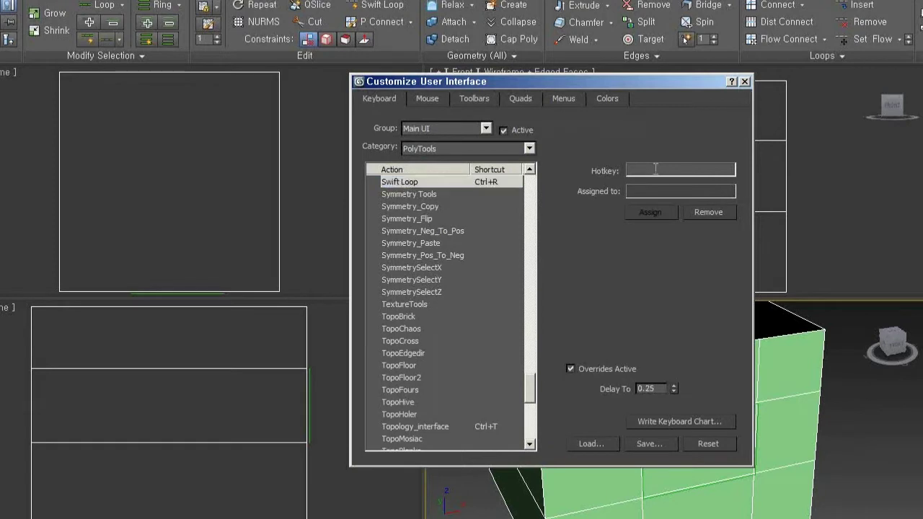
key("ctrl")
key("ctrl")
key("ctrl+t")
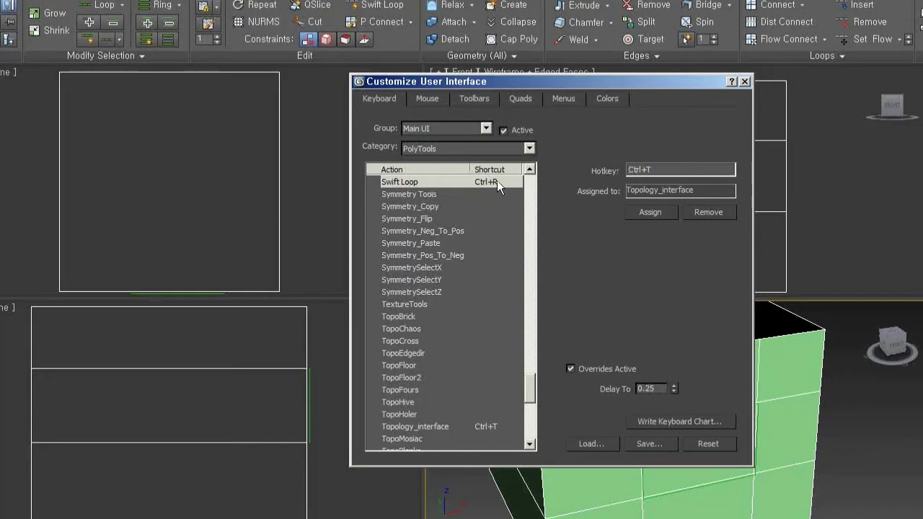
left_click(720, 213)
left_click(678, 173)
key("ctrl+r")
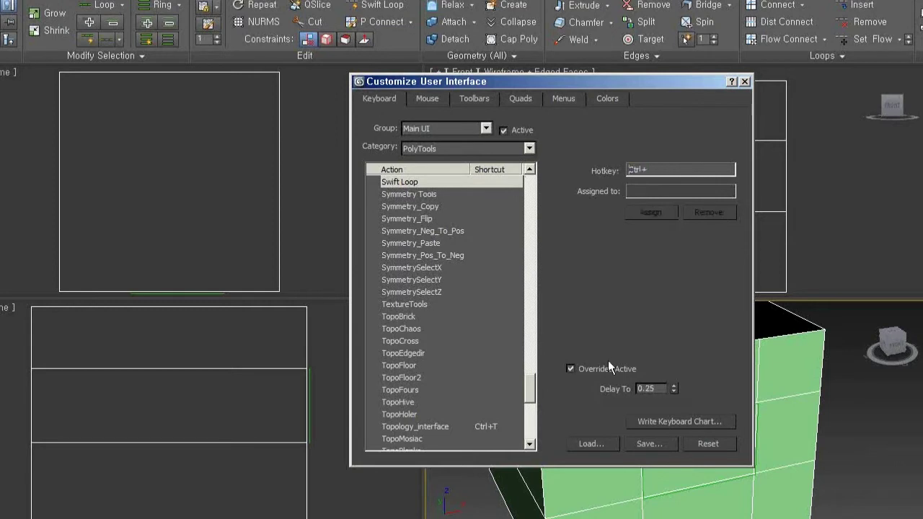
left_click(650, 213)
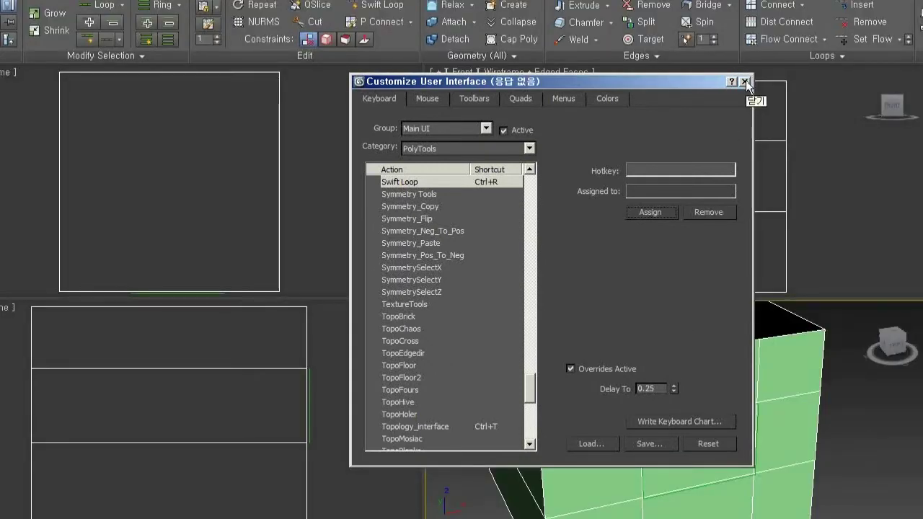
left_click(745, 82)
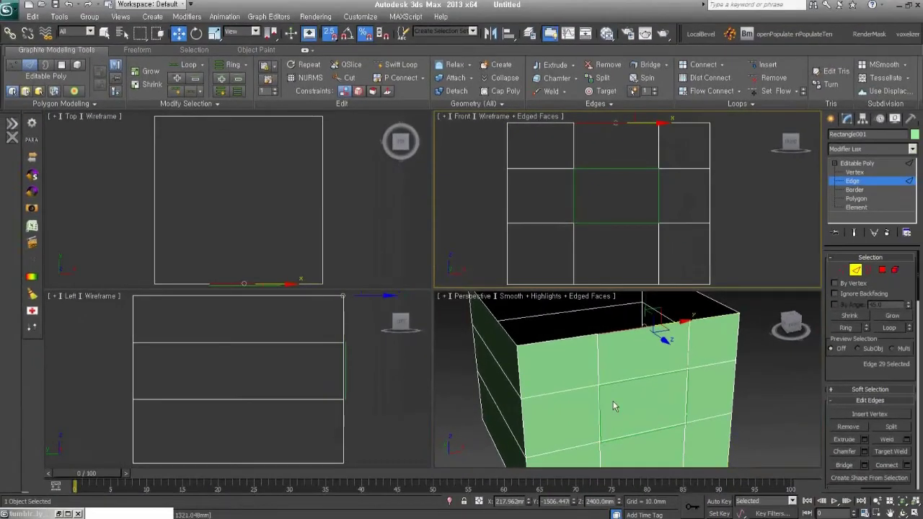
left_click(613, 406)
scroll(613, 406, "down", 4)
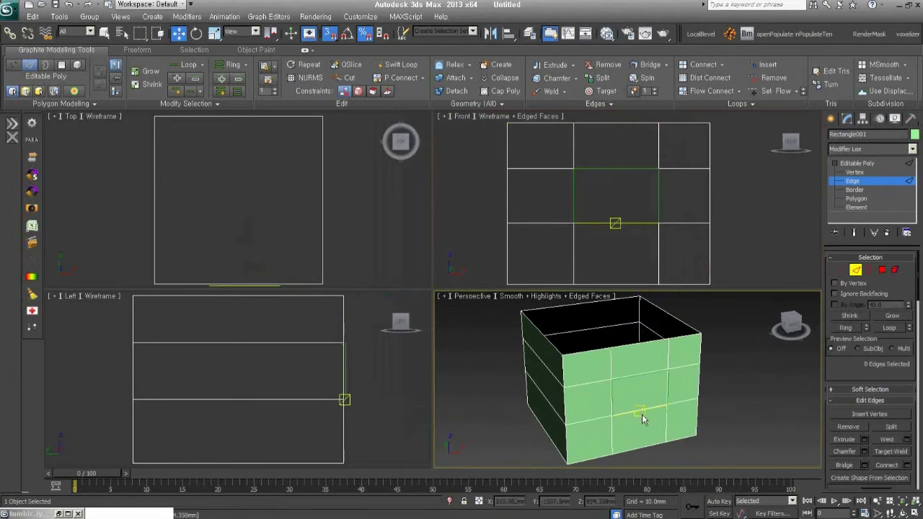
middle_click_drag(645, 414, 648, 411)
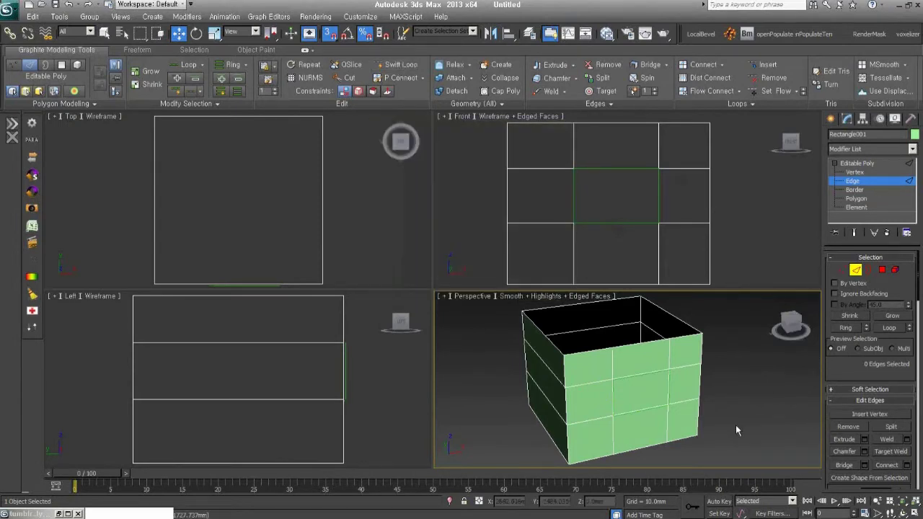
left_click(395, 65)
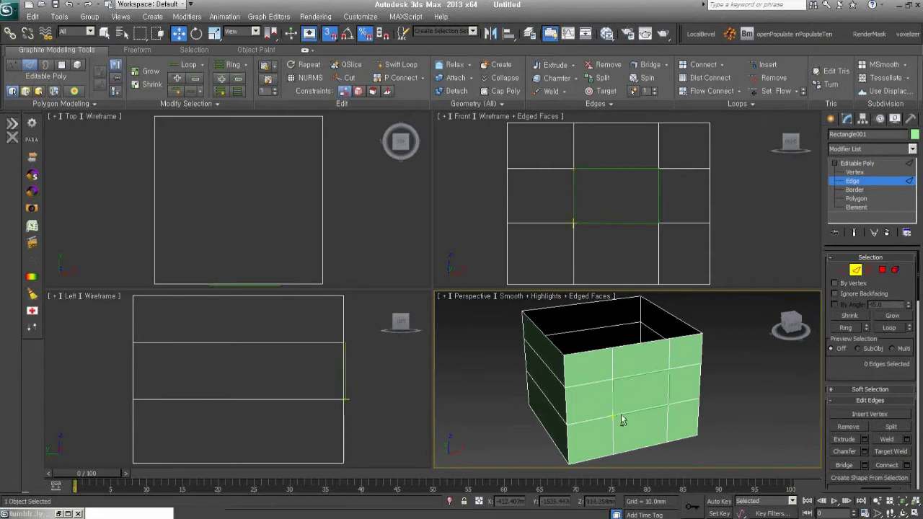
middle_click_drag(620, 420, 638, 427, "alt")
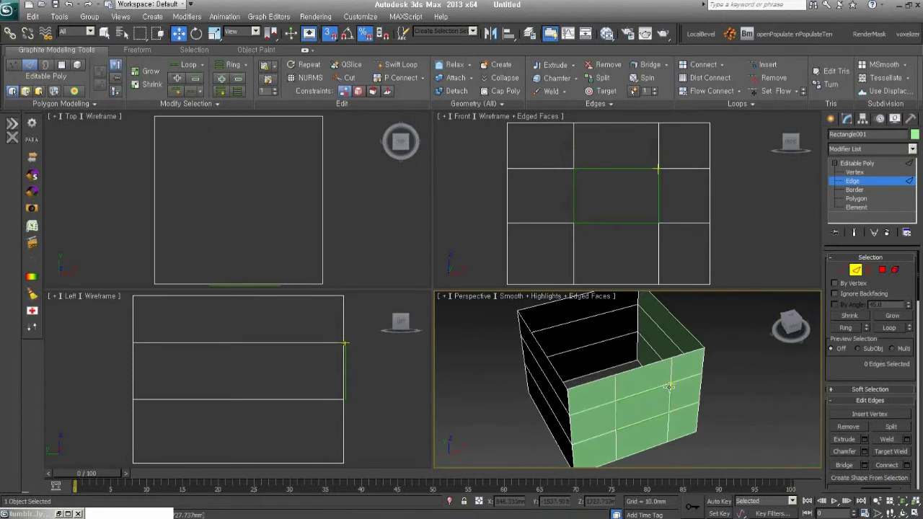
middle_click_drag(669, 387, 709, 374, "alt")
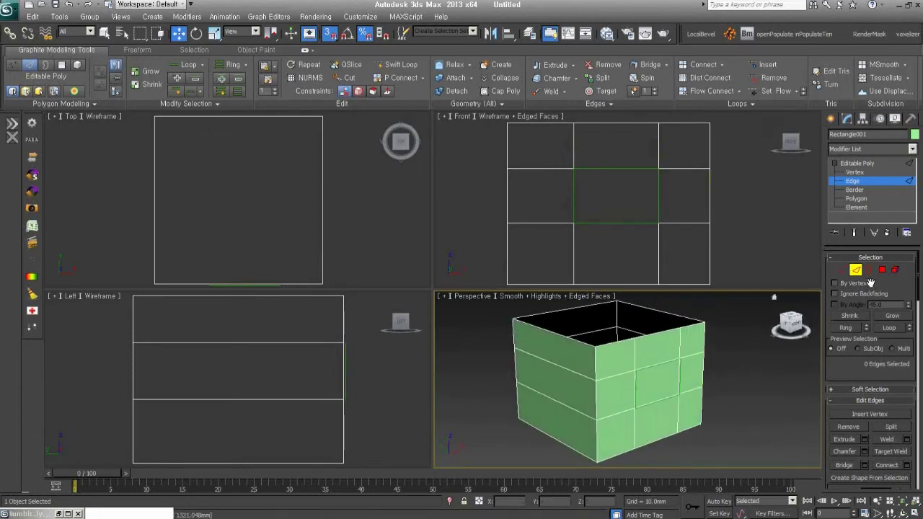
key("4")
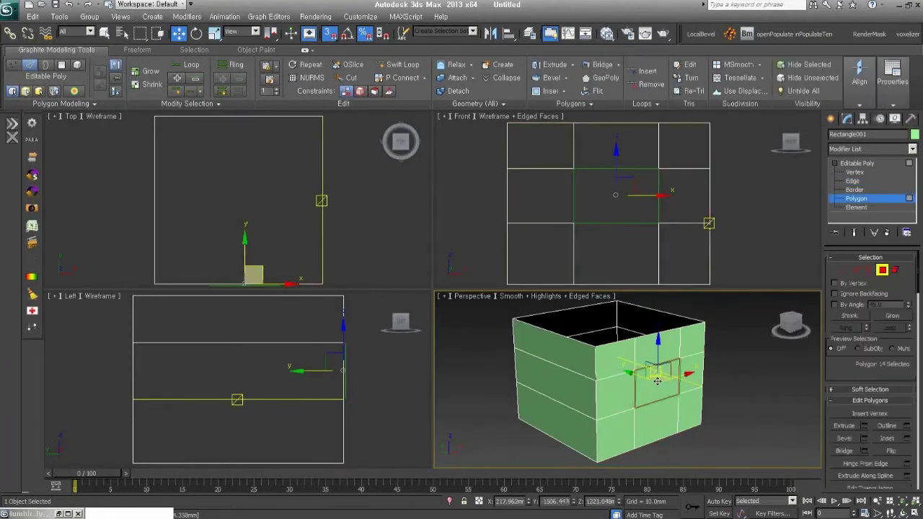
Select the middle polygon of the front wall and orbit, pan and zoom in on it.
left_click(658, 383)
middle_click_drag(739, 389, 703, 405, "alt")
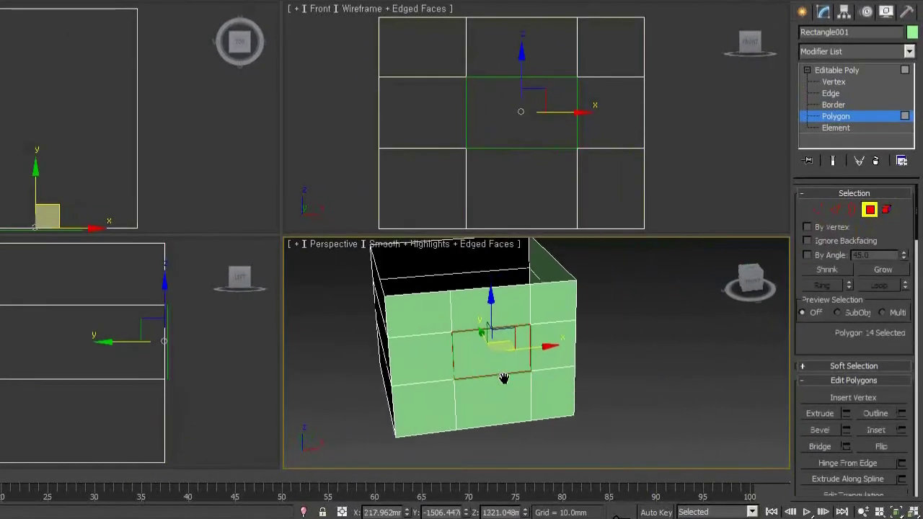
middle_click_drag(605, 400, 587, 400, "alt")
middle_click_drag(482, 377, 598, 371, "alt")
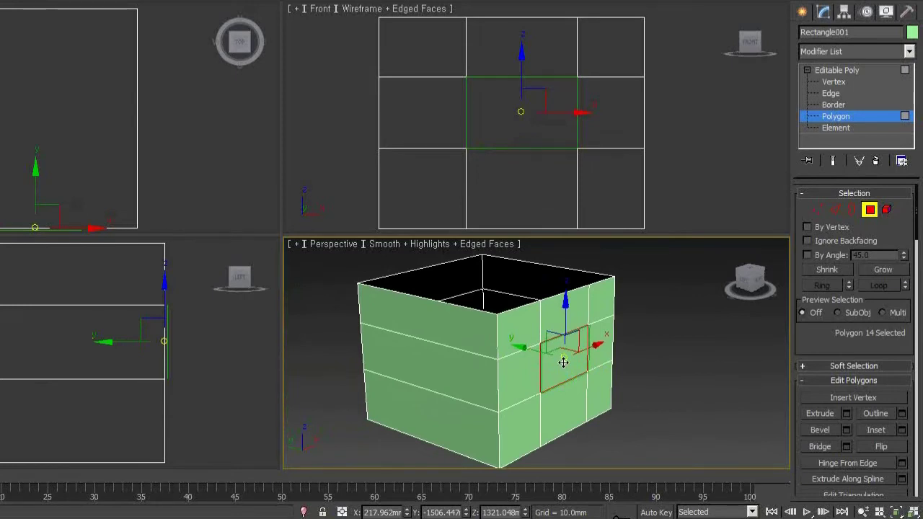
middle_click_drag(563, 362, 570, 356)
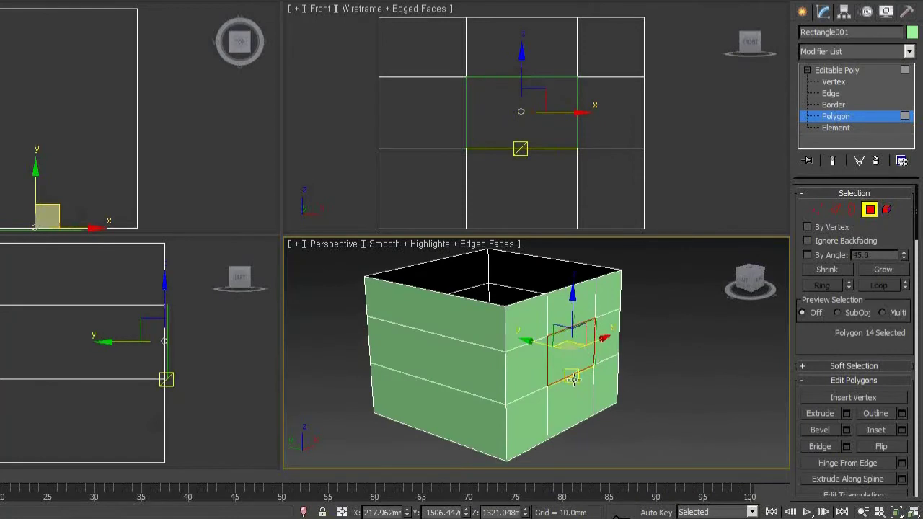
scroll(570, 378, "up", 3)
mouse_move(595, 373)
middle_mouse_down()
mouse_move(531, 371)
mouse_move(546, 378)
middle_mouse_up()
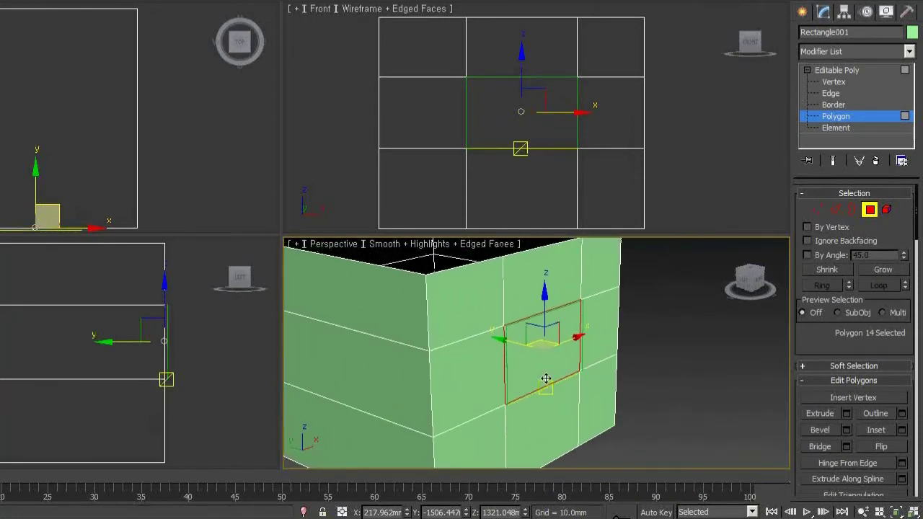
Try an inward Extrude on the centre panel, then undo it.
right_click(542, 328)
left_click(533, 369)
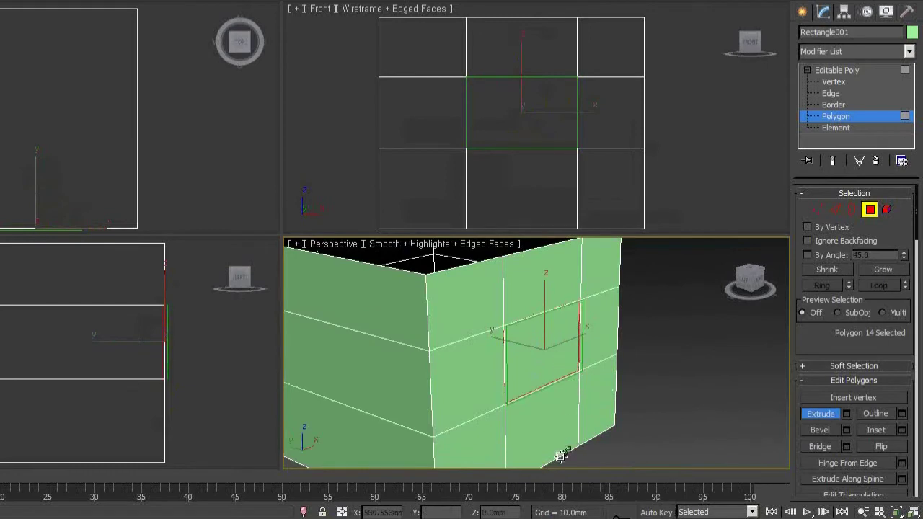
left_click_drag(562, 370, 562, 455)
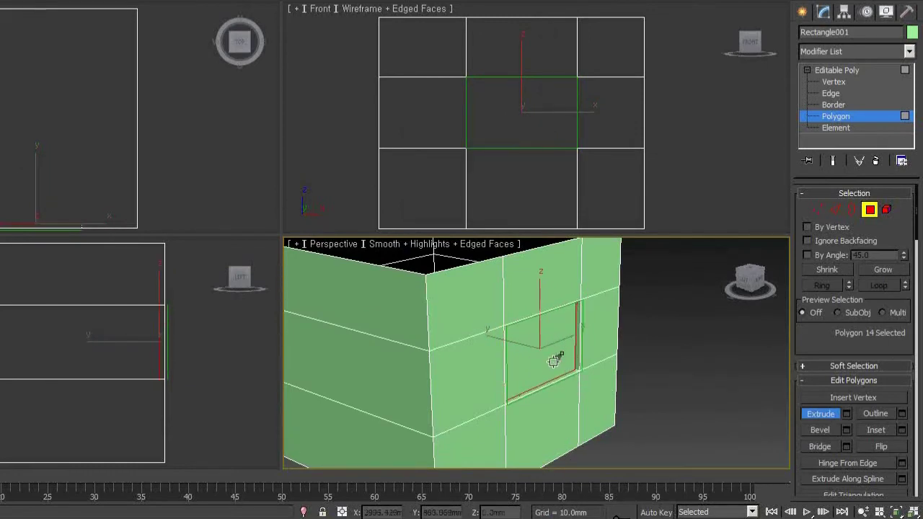
left_click_drag(553, 361, 550, 476)
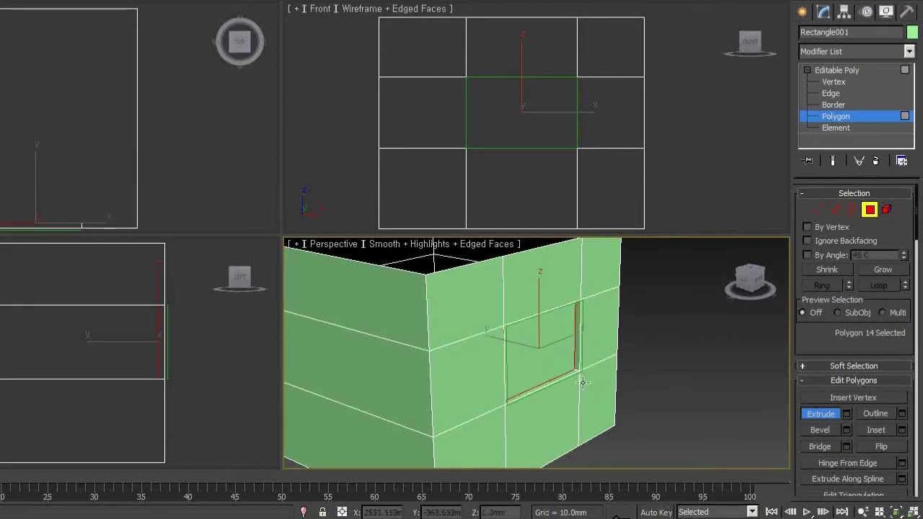
scroll(581, 381, "up", 3)
scroll(548, 347, "up", 4)
scroll(597, 369, "up", 3)
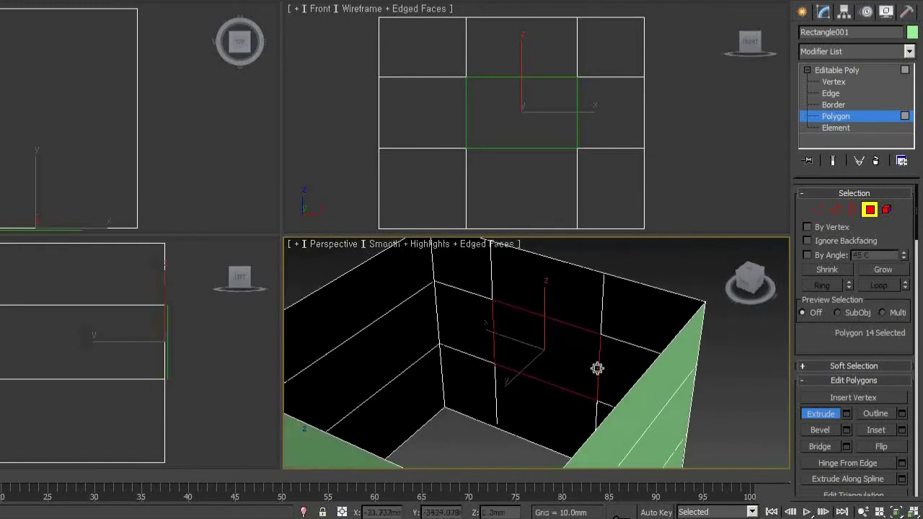
key("ctrl+z")
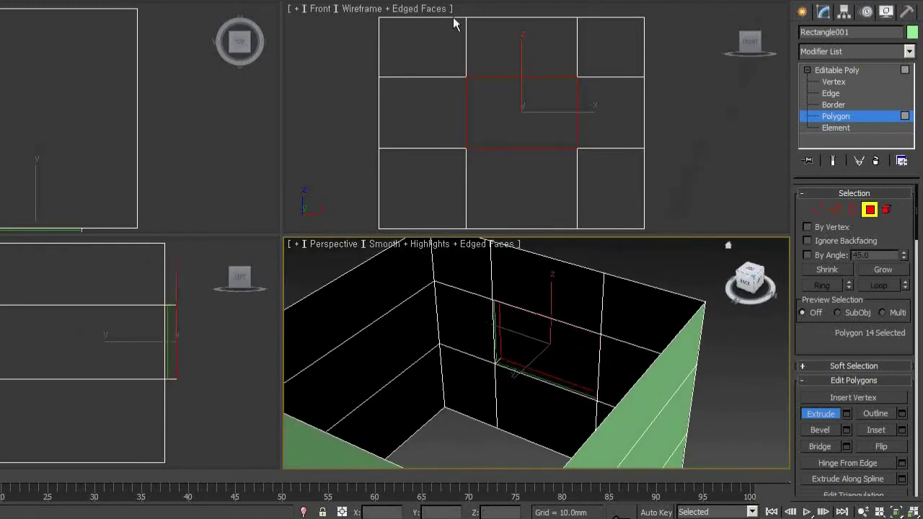
Zoom and orbit to view the box from the front-left and from above.
scroll(539, 325, "down", 2)
scroll(537, 328, "down", 2)
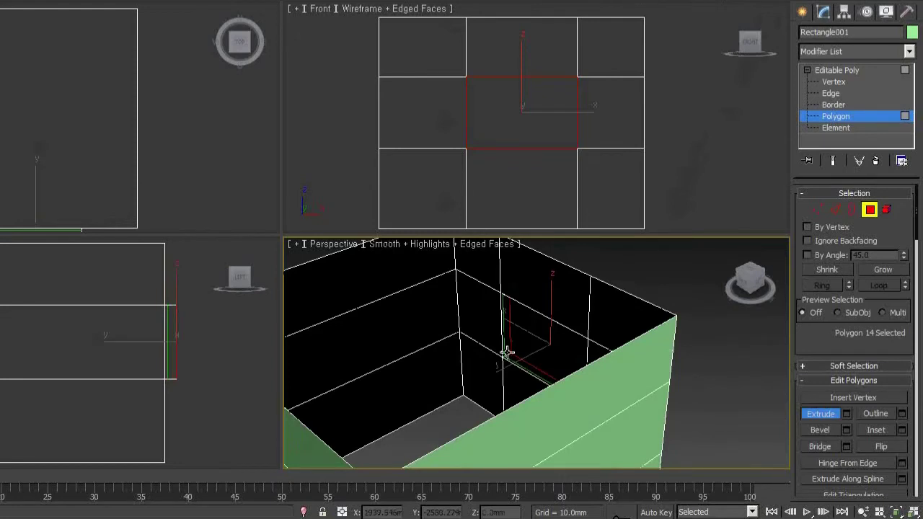
scroll(512, 350, "down", 5)
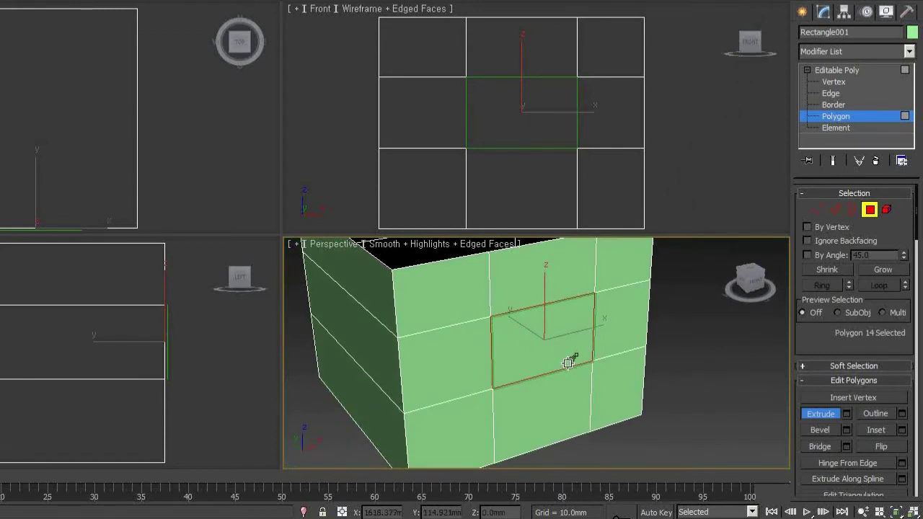
middle_click_drag(581, 367, 609, 390, "alt")
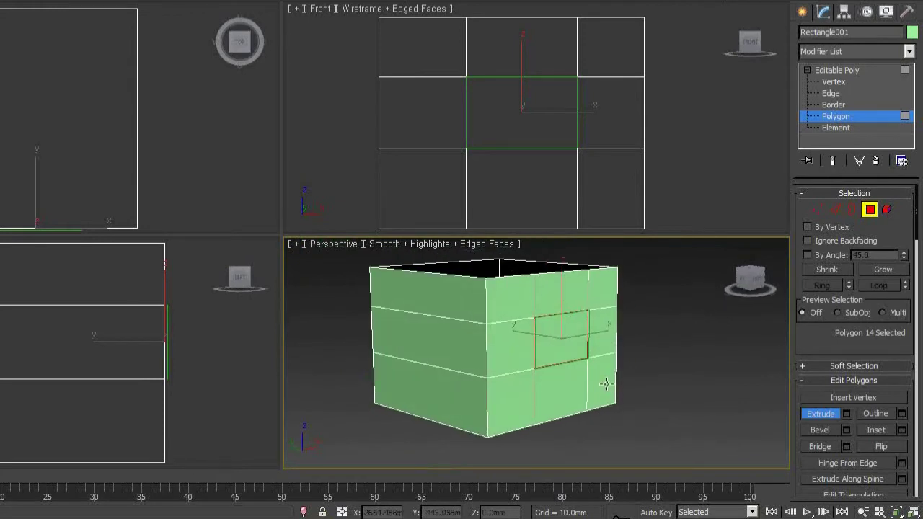
middle_click_drag(584, 394, 586, 346, "alt")
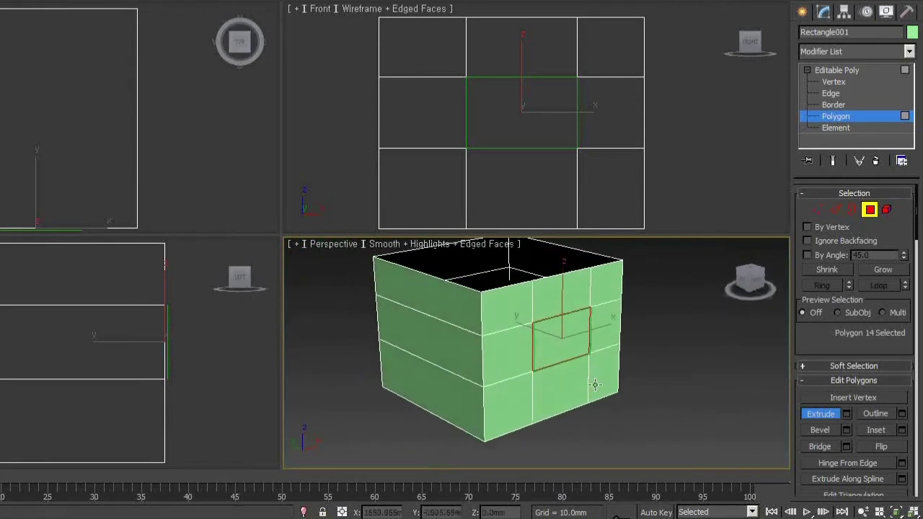
scroll(574, 336, "up", 5)
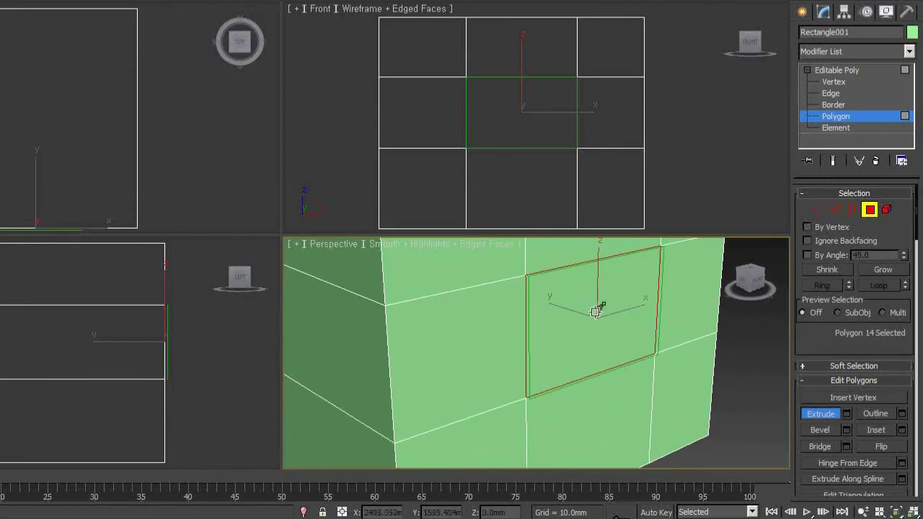
scroll(595, 311, "down", 2)
Try extruding the window face inward in orthographic and perspective views, then undo.
key("u")
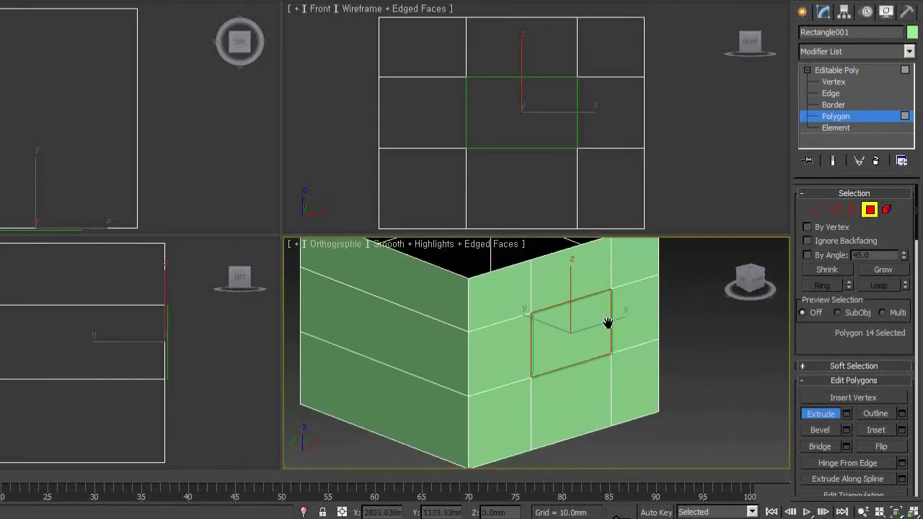
key("w")
right_click(532, 309)
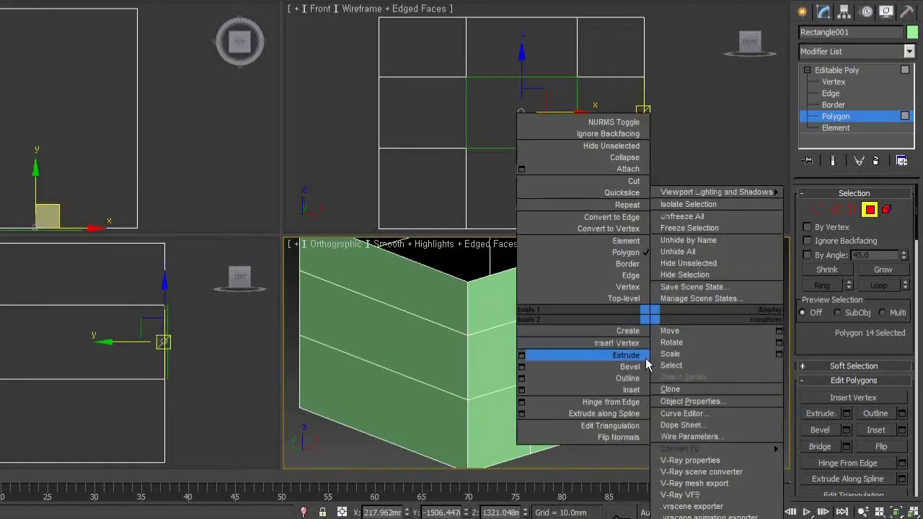
left_click(551, 354)
mouse_move(593, 319)
left_mouse_down()
mouse_move(632, 431)
mouse_move(627, 340)
left_mouse_up()
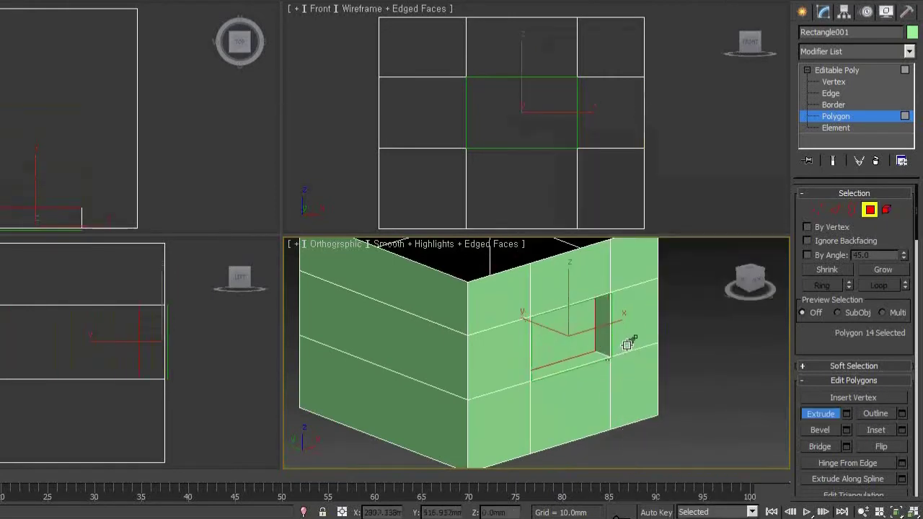
right_click(626, 346)
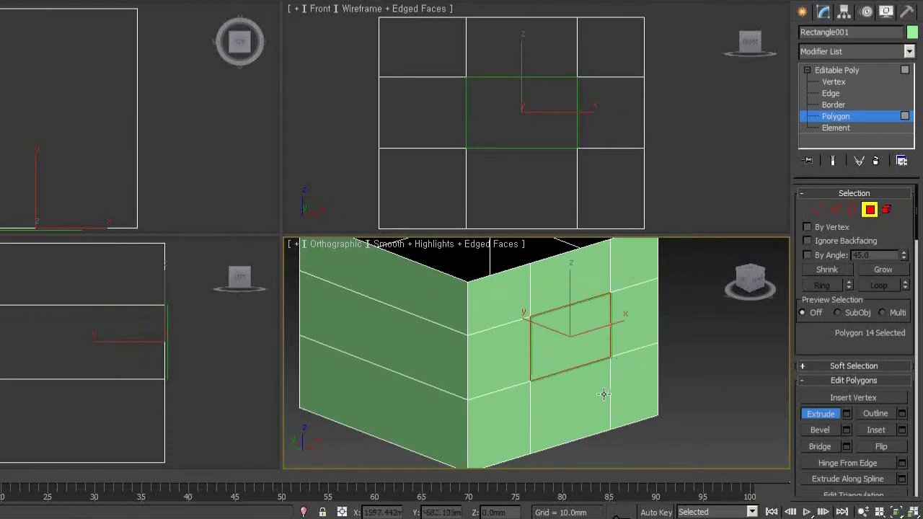
key("p")
left_click_drag(610, 315, 622, 382)
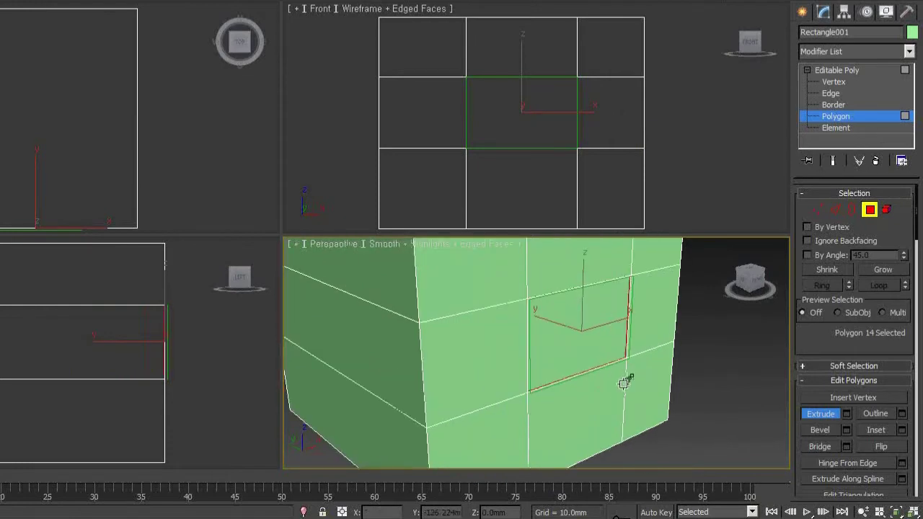
left_click_drag(620, 346, 621, 361)
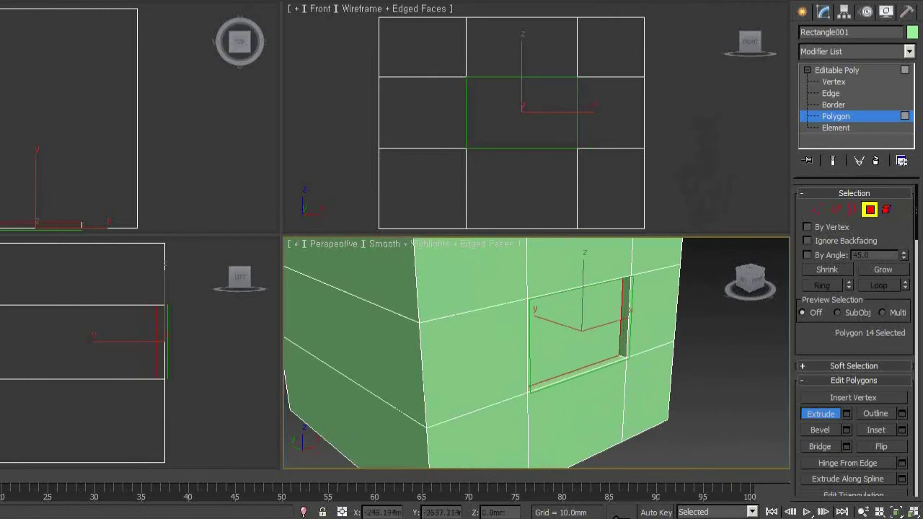
key("ctrl+z")
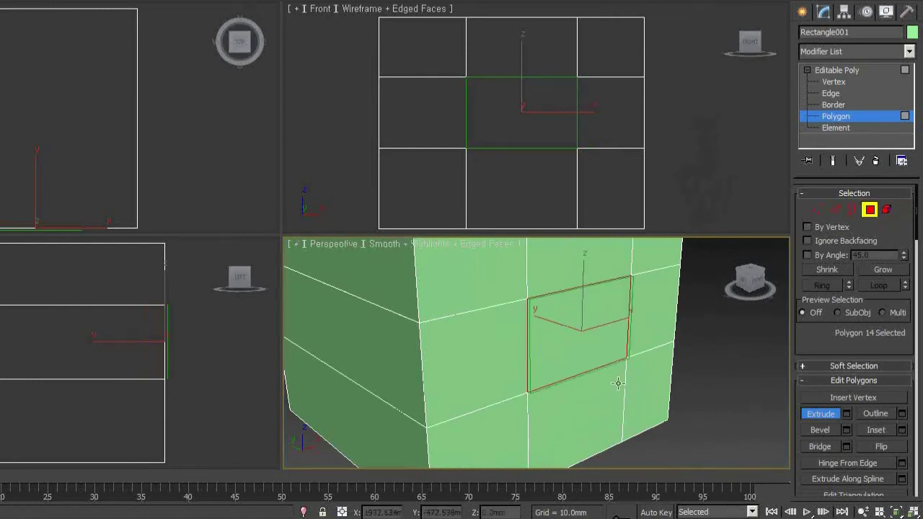
In orthographic view, recess the window face slightly into the wall.
key("u")
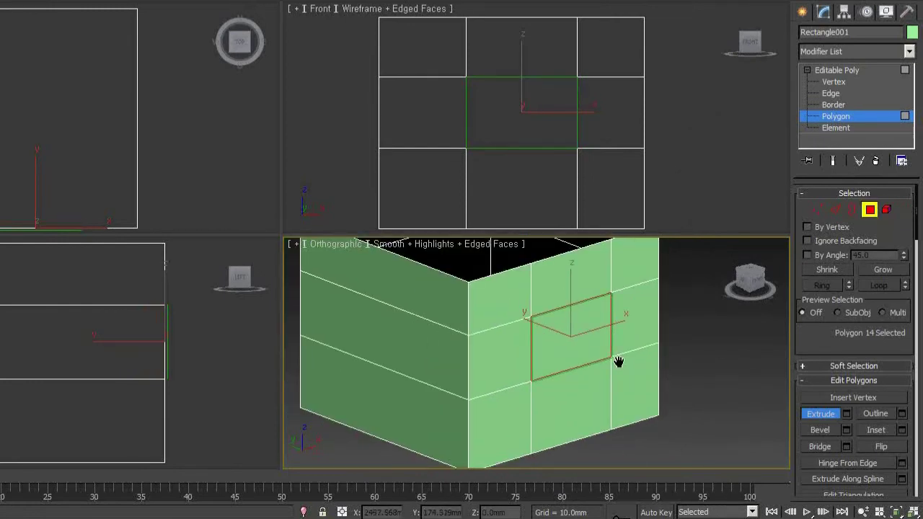
mouse_move(624, 323)
left_mouse_down()
mouse_move(663, 245)
mouse_move(682, 344)
left_mouse_up()
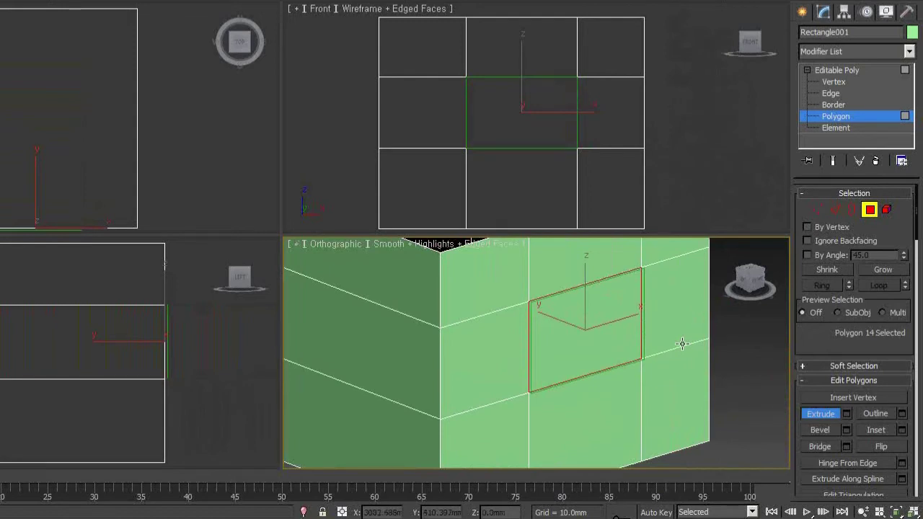
left_click_drag(614, 315, 614, 337)
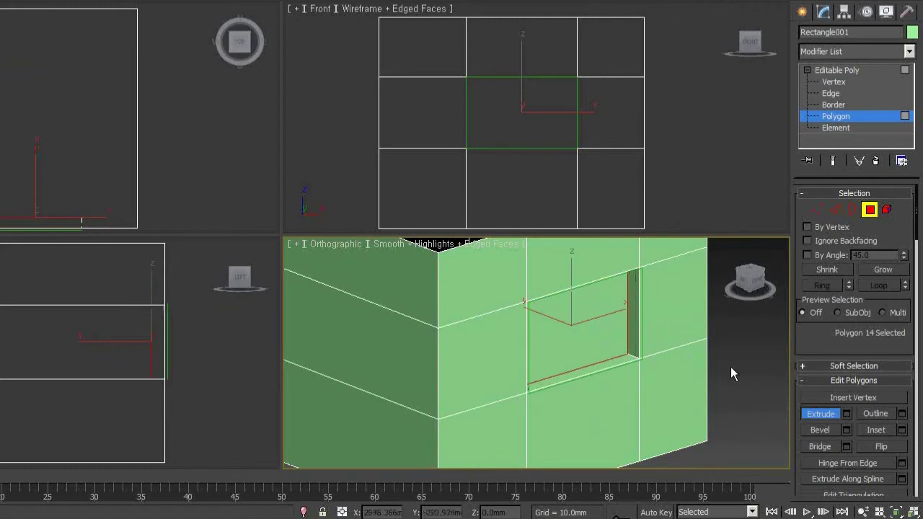
left_click_drag(834, 336, 854, 18)
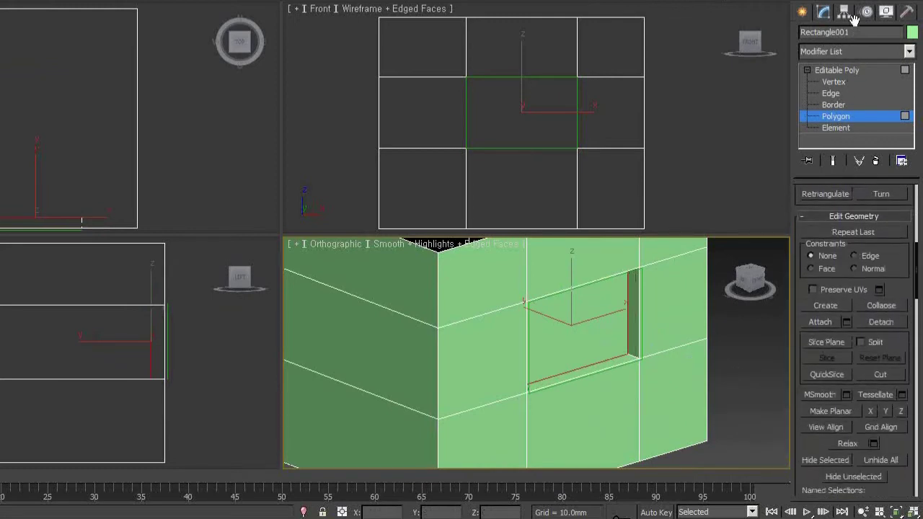
Detach the recessed face as a new object named 'window'.
left_click(880, 285)
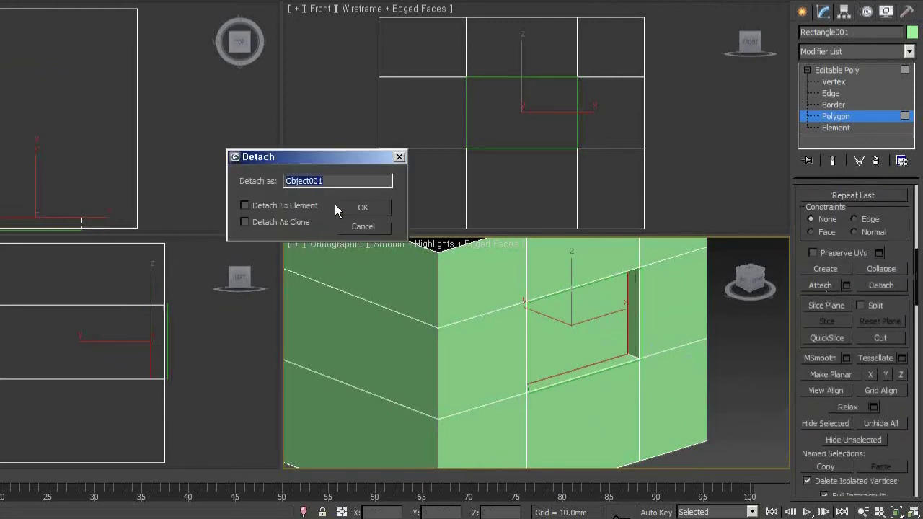
type("window")
key("Return")
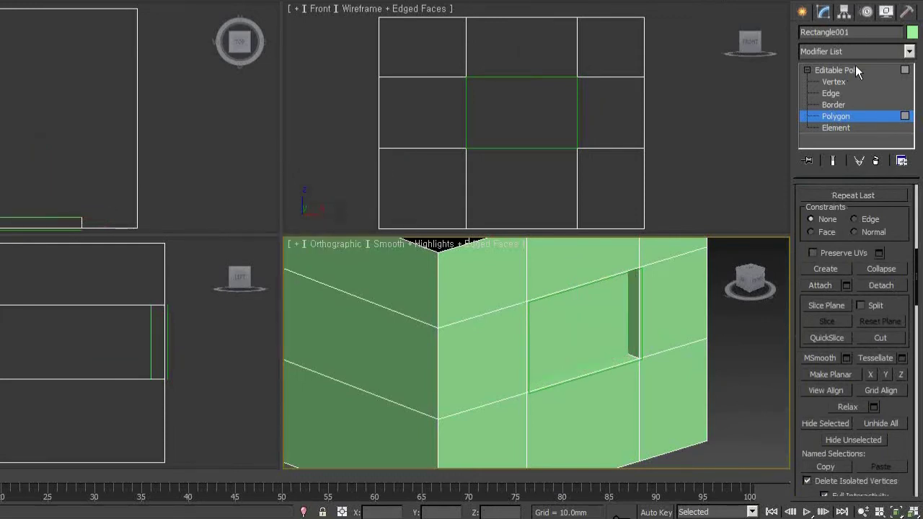
Exit polygon level, select the window object and colour it dark blue.
left_click(837, 116)
left_click(745, 387)
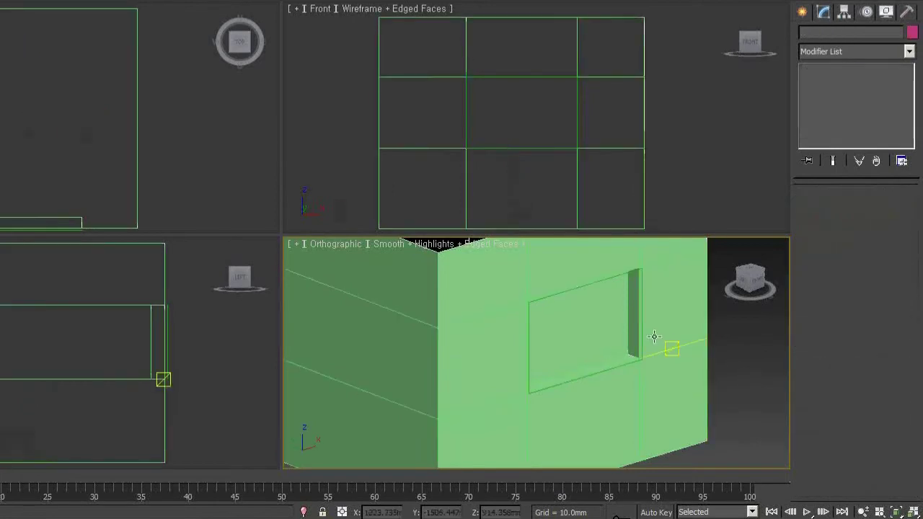
left_click(596, 321)
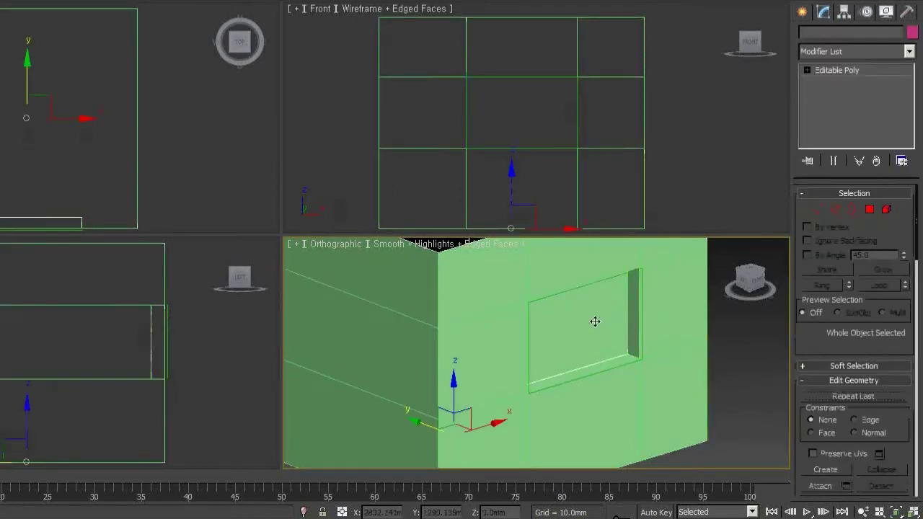
left_click(912, 32)
left_click(384, 129)
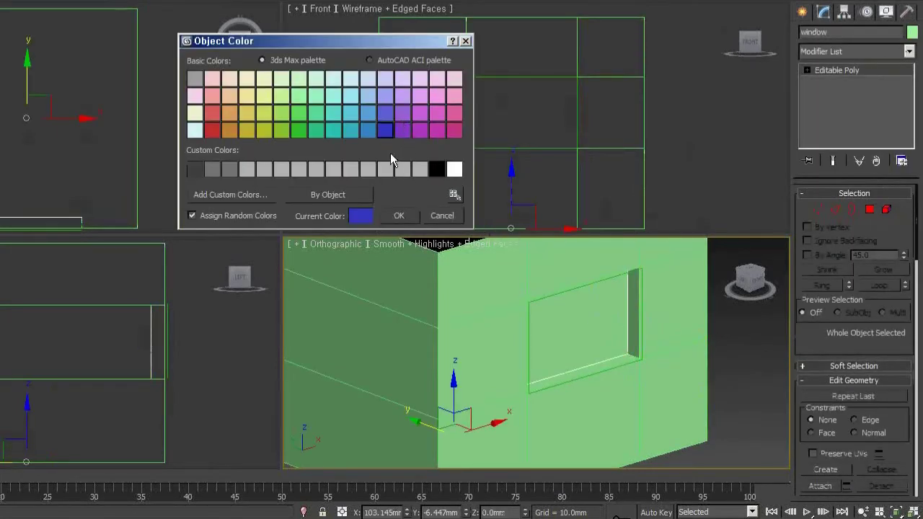
left_click(399, 216)
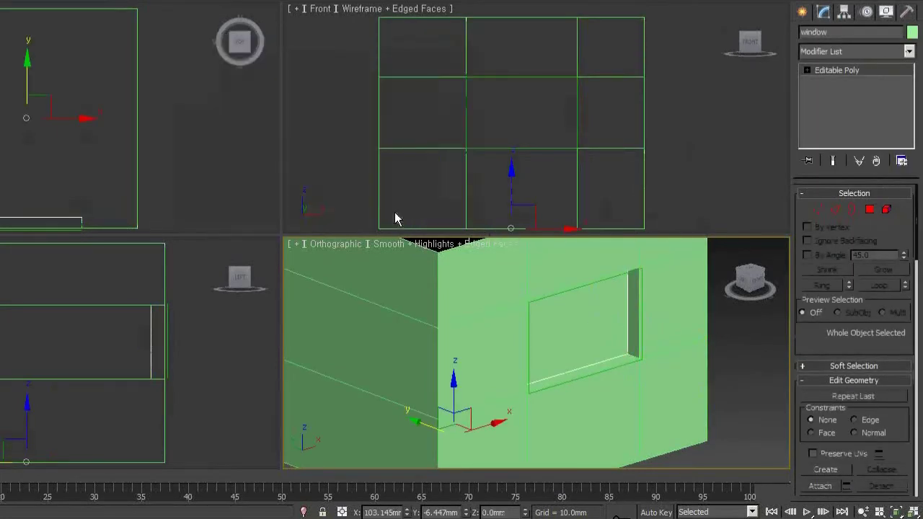
left_click(746, 389)
scroll(685, 396, "down", 3)
scroll(628, 401, "down", 3)
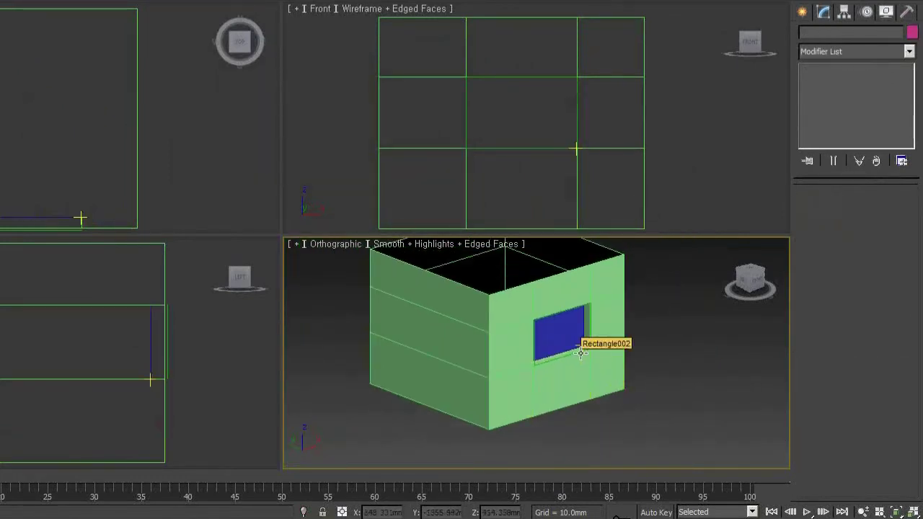
left_click(553, 334)
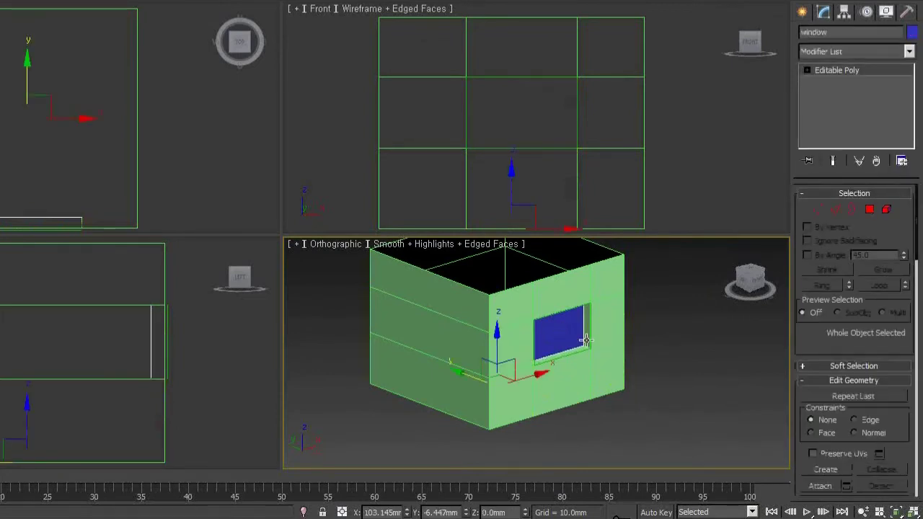
mouse_move(625, 378)
middle_mouse_down("alt")
mouse_move(510, 370)
mouse_move(615, 384)
mouse_move(649, 408)
mouse_move(647, 457)
mouse_move(627, 398)
mouse_move(639, 397)
middle_mouse_up("alt")
left_click_drag(505, 355, 602, 350)
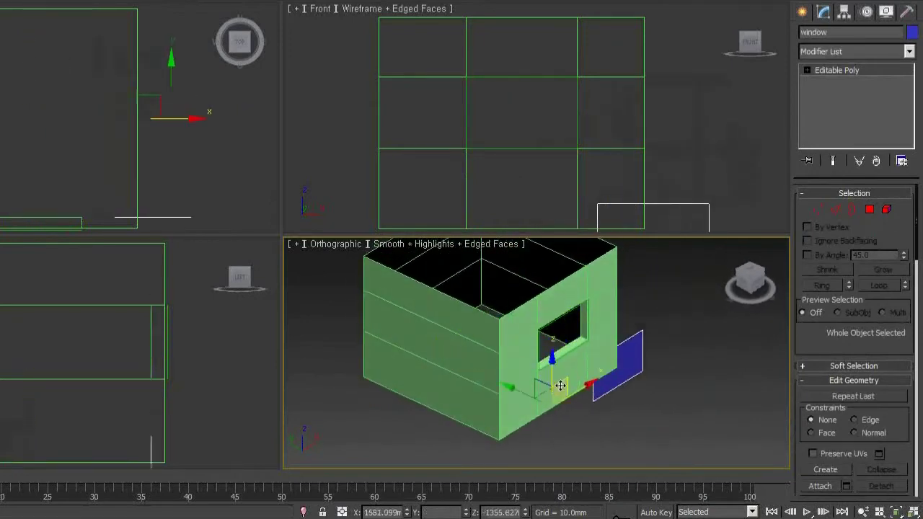
mouse_move(602, 351)
middle_mouse_down("alt")
mouse_move(599, 380)
mouse_move(570, 406)
middle_mouse_up("alt")
left_click(563, 389)
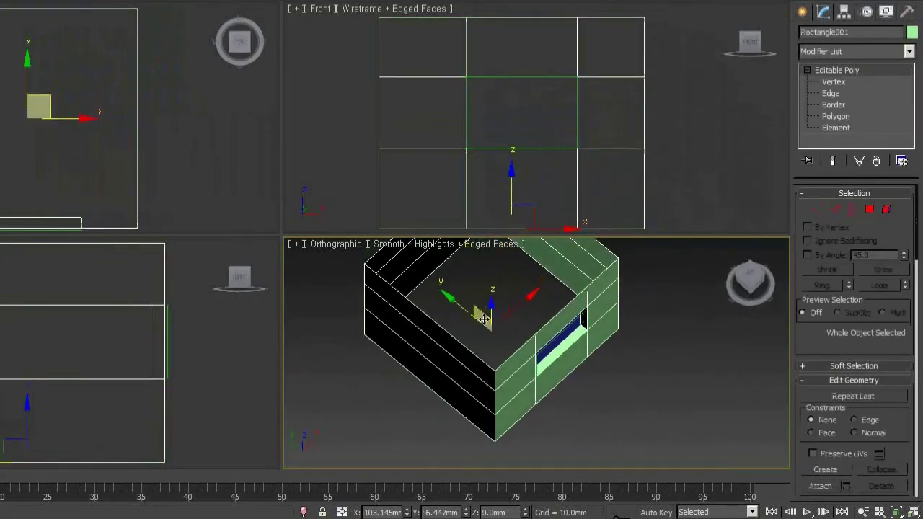
mouse_move(605, 357)
middle_mouse_down()
mouse_move(632, 385)
mouse_move(628, 374)
mouse_move(642, 371)
mouse_move(632, 346)
middle_mouse_up()
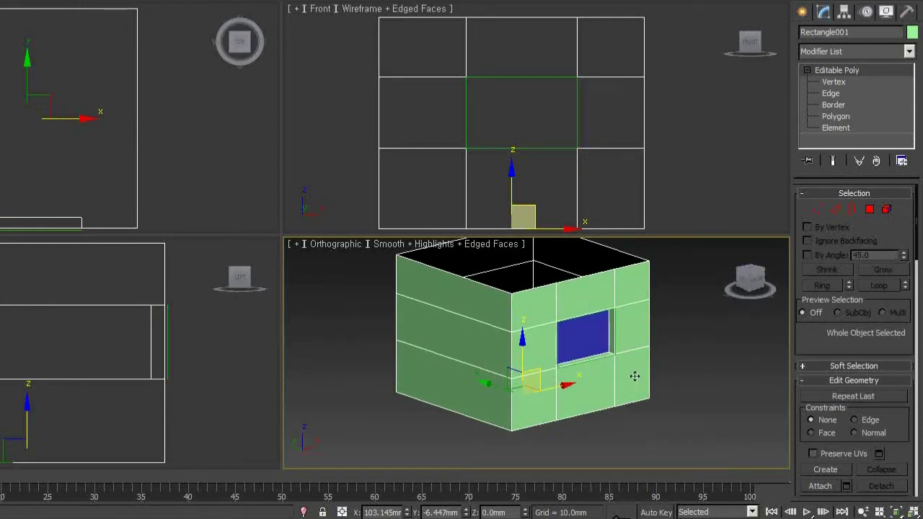
mouse_move(637, 376)
middle_mouse_down("alt")
mouse_move(624, 379)
mouse_move(617, 360)
middle_mouse_up("alt")
scroll(569, 377, "up", 3)
scroll(574, 363, "up", 1)
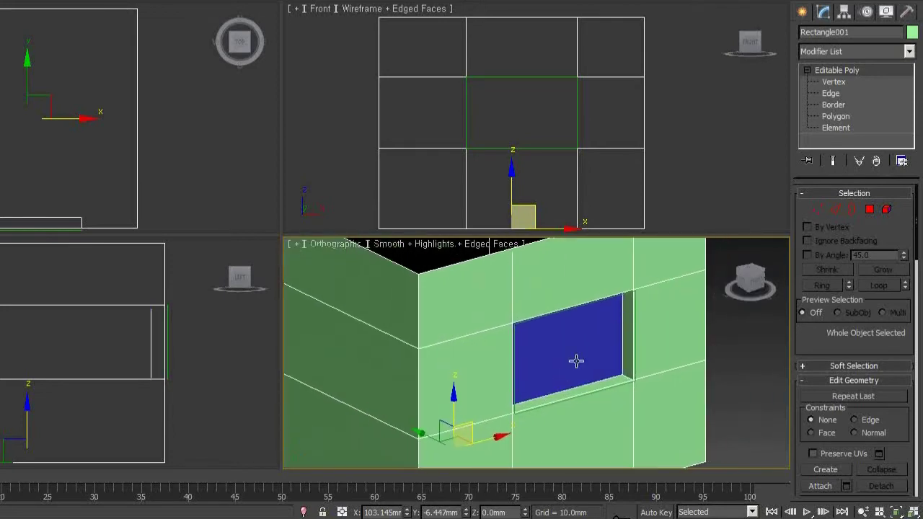
left_click(584, 350)
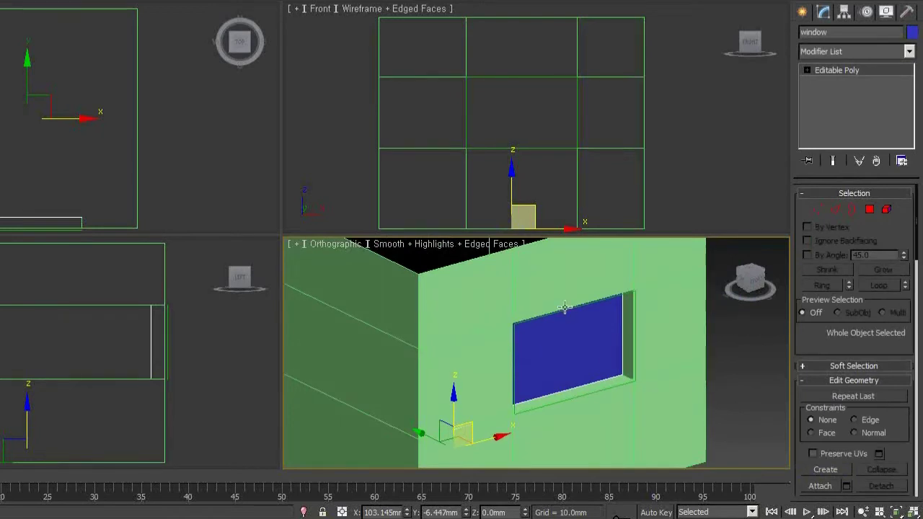
Centre the window's pivot with Affect Pivot Only, then return to the Create panel.
left_click(844, 20)
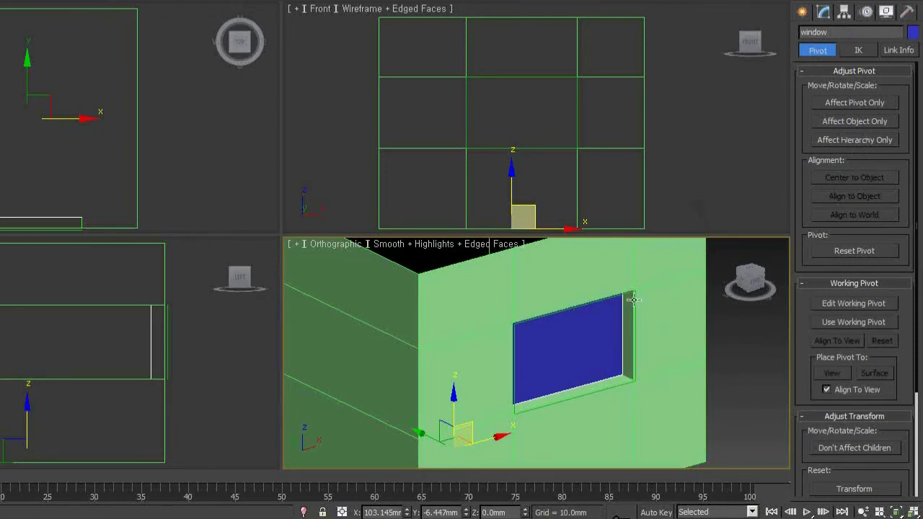
left_click(859, 106)
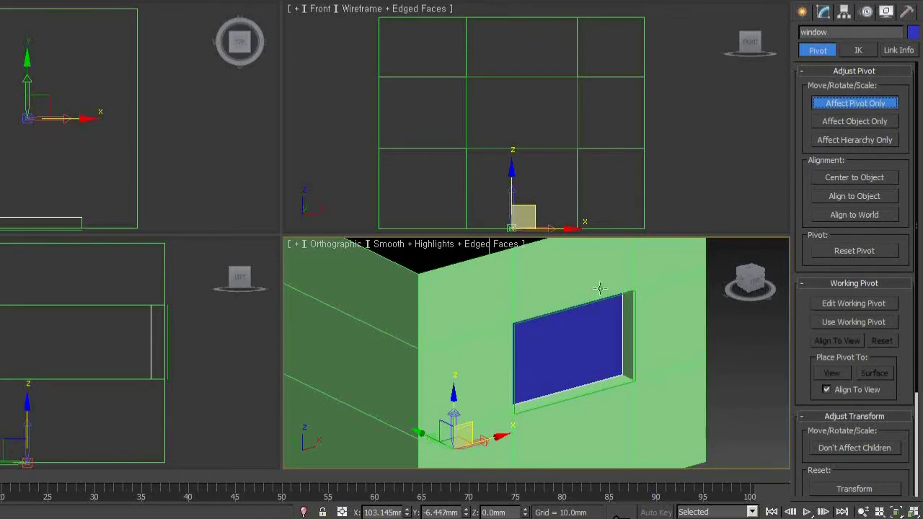
left_click(856, 180)
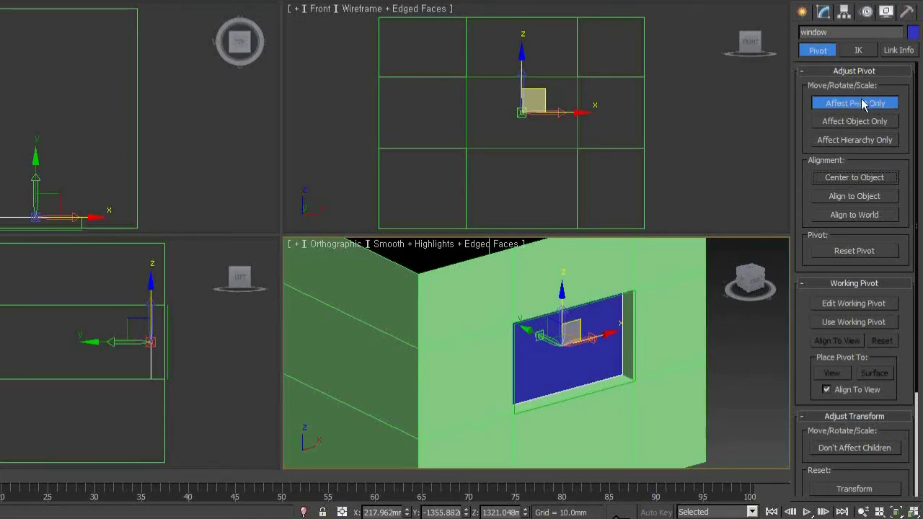
left_click(803, 13)
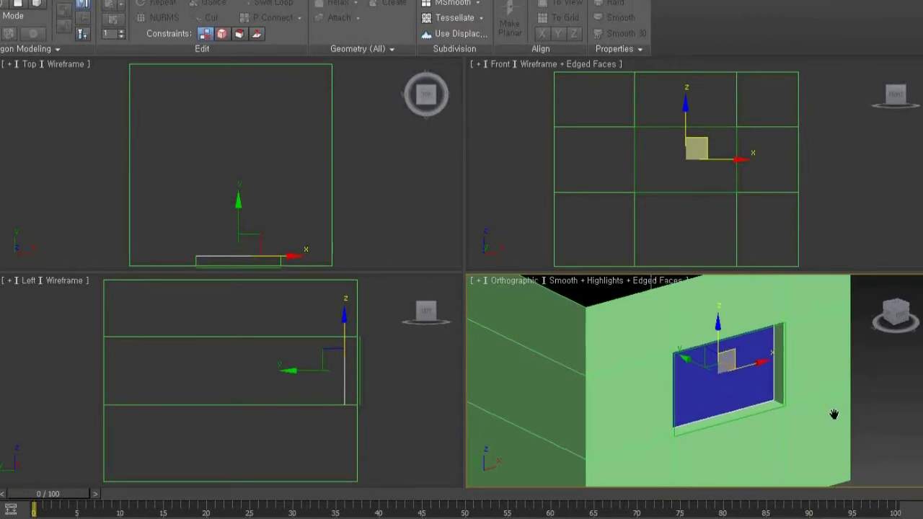
In the Top viewport, move the blue window along Y into the wall opening.
middle_click_drag(833, 414, 664, 372, "alt")
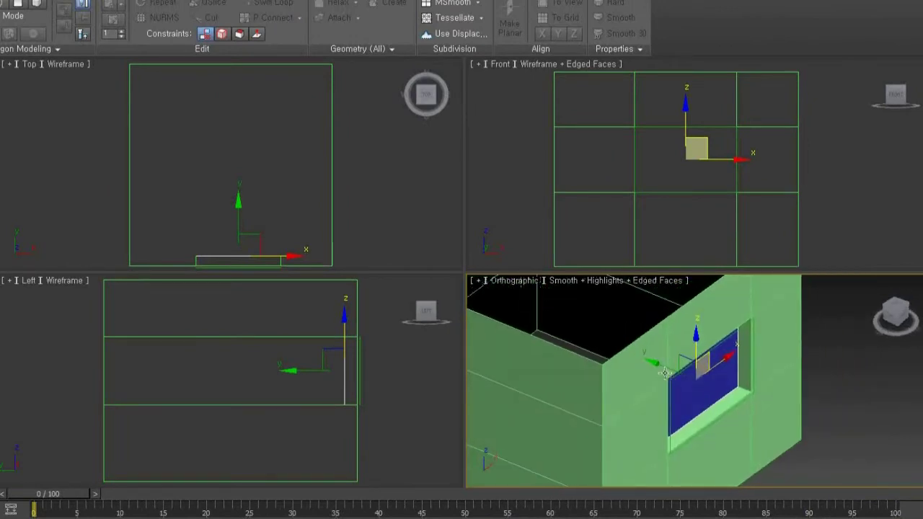
middle_click_drag(320, 245, 334, 228)
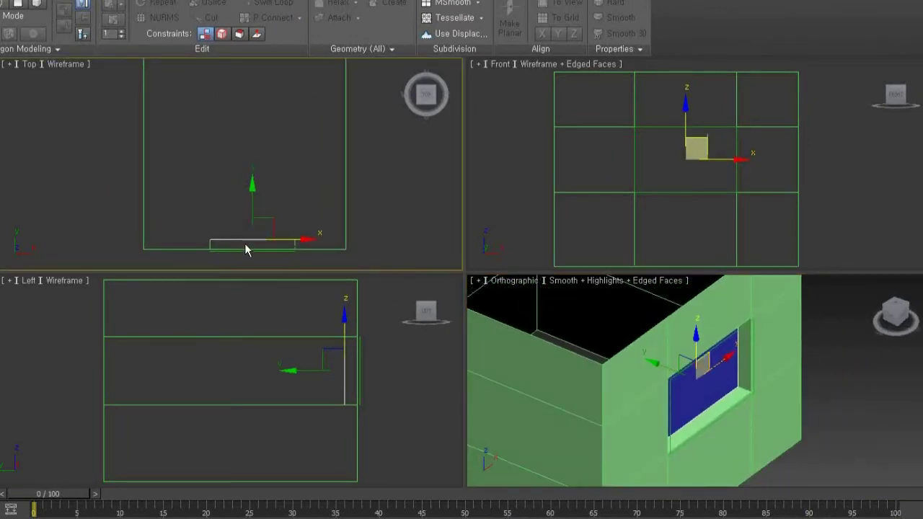
scroll(245, 248, "up", 1)
scroll(251, 217, "up", 3)
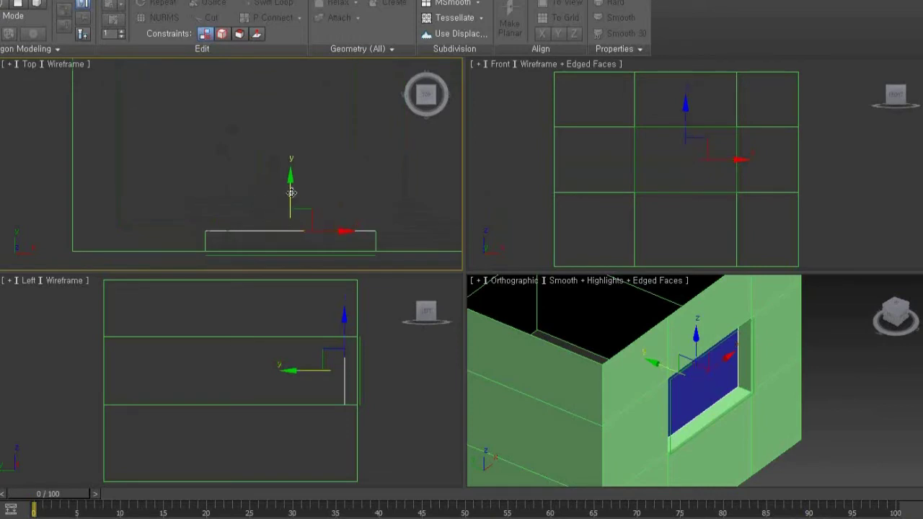
left_click_drag(290, 193, 283, 204)
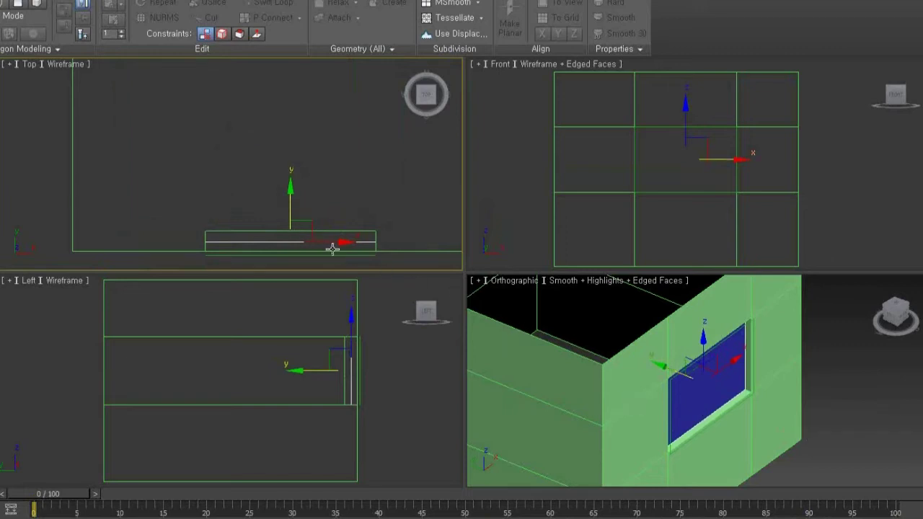
middle_click_drag(776, 415, 780, 399, "alt")
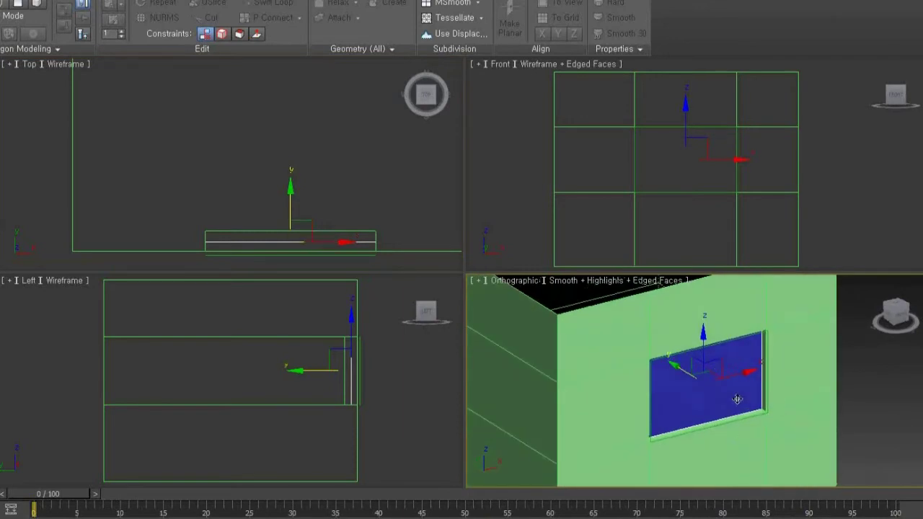
Isolate the blue window pane, recentre the views on it, and open the Modify panel.
right_click(697, 360)
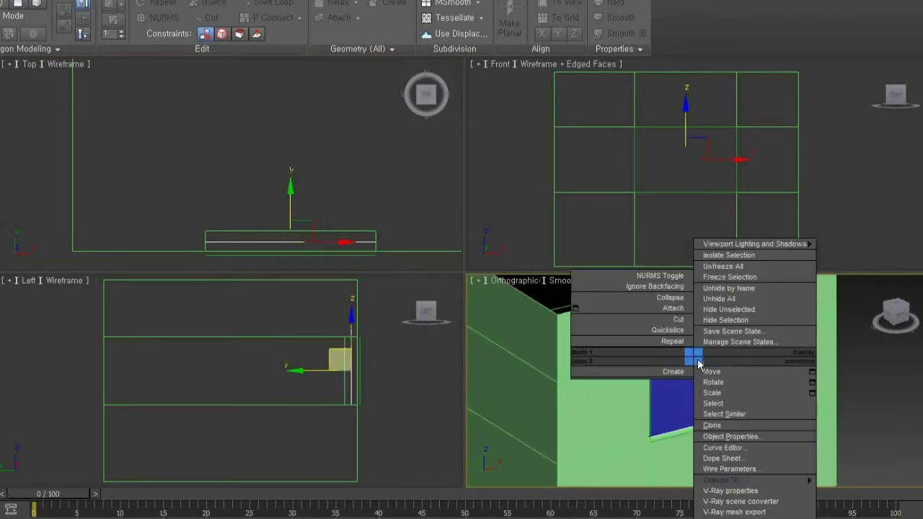
left_click(758, 256)
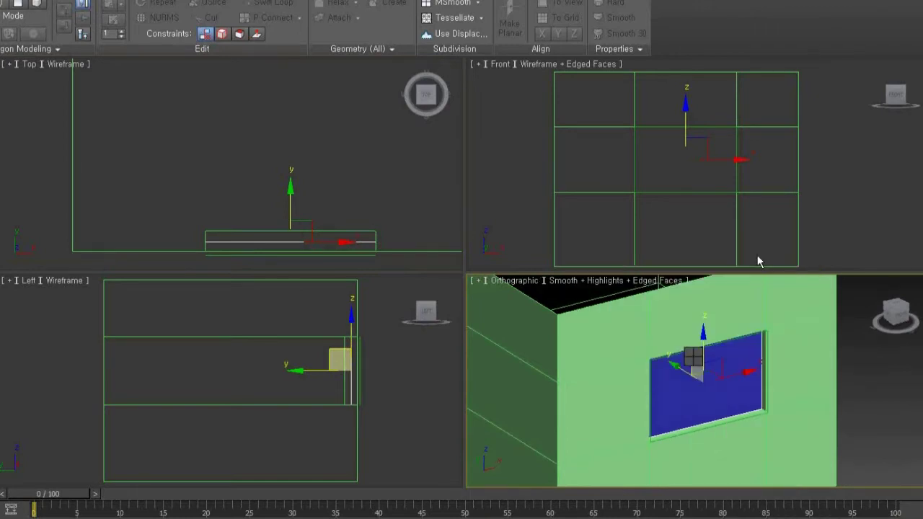
right_click(752, 213)
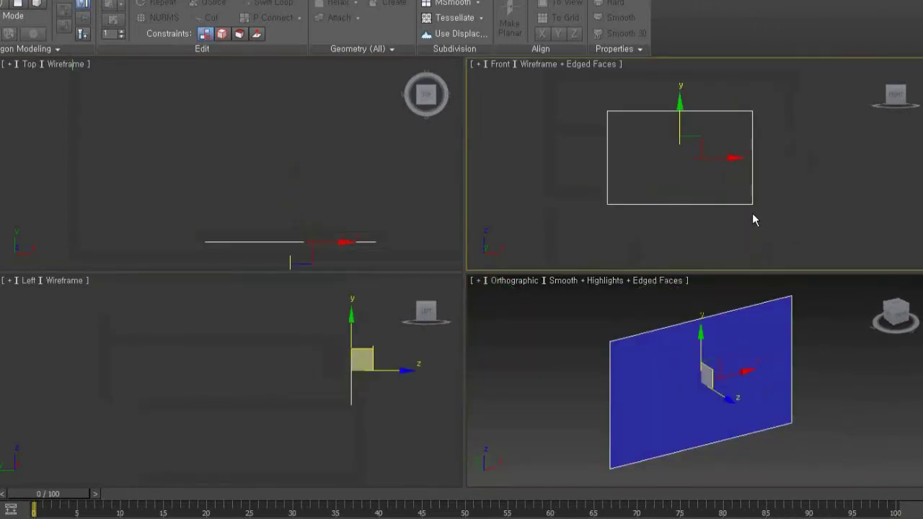
middle_click_drag(752, 212, 764, 220)
middle_click_drag(772, 343, 769, 339)
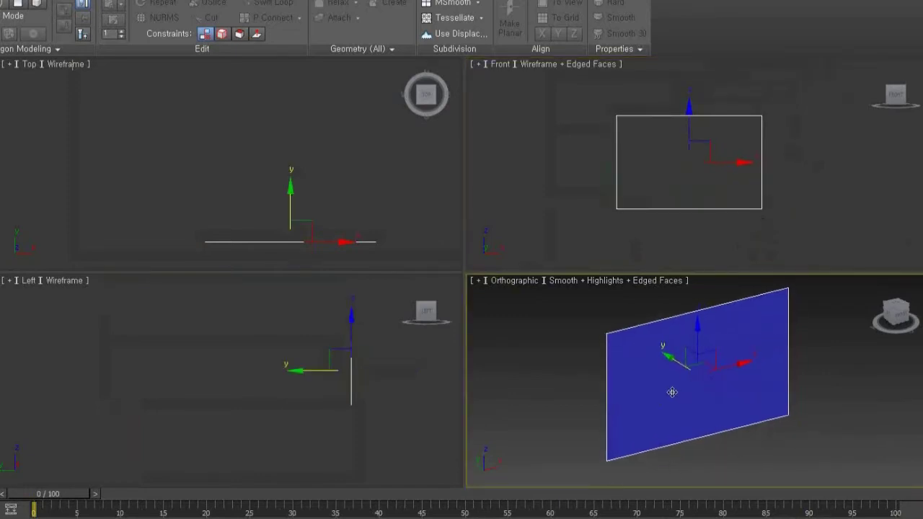
mouse_move(665, 383)
middle_mouse_down("alt")
mouse_move(680, 391)
mouse_move(703, 383)
middle_mouse_up("alt")
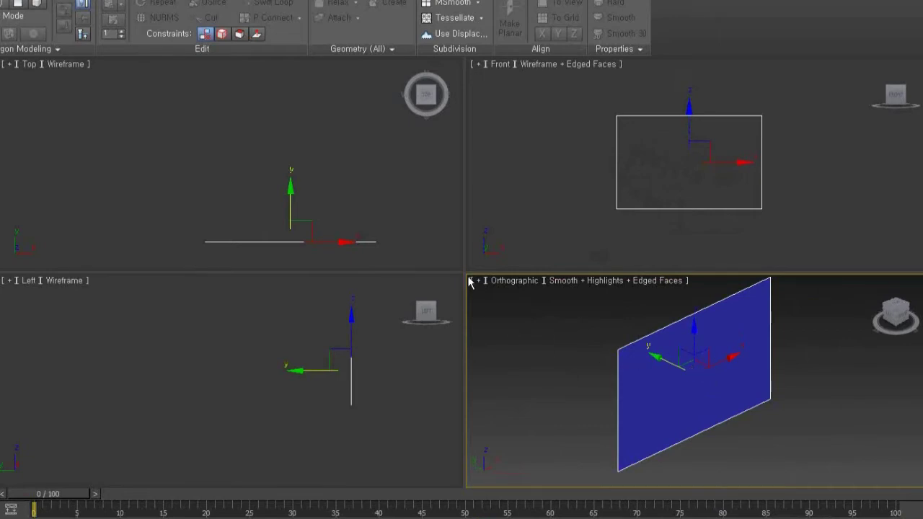
left_click_drag(465, 274, 462, 176)
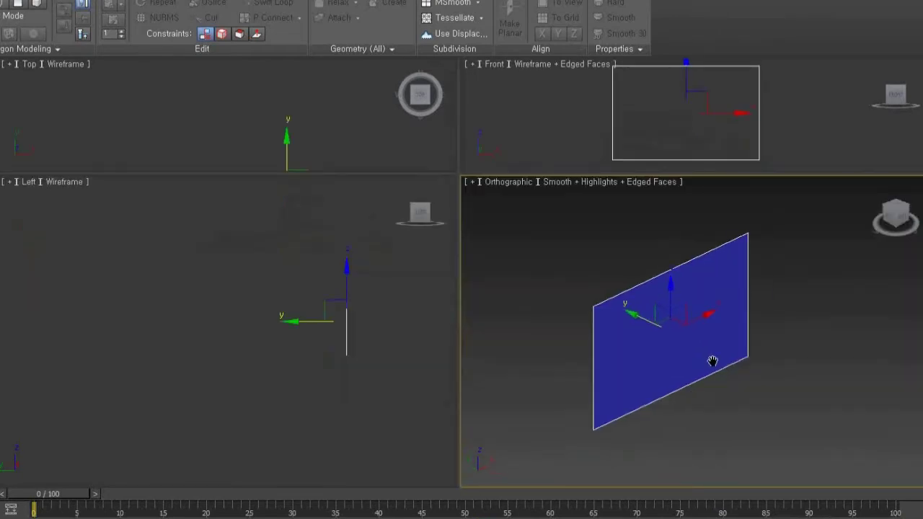
scroll(713, 361, "up", 2)
scroll(717, 354, "down", 2)
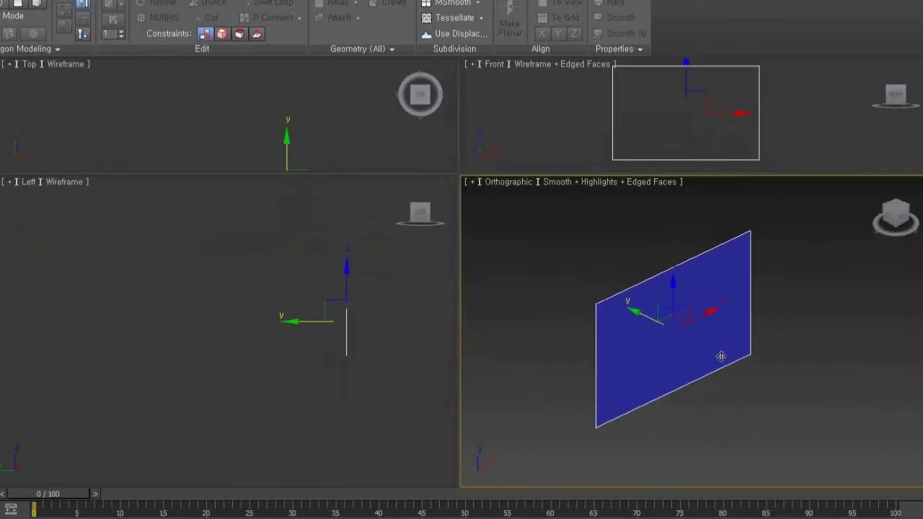
mouse_move(721, 356)
middle_mouse_down("alt")
mouse_move(651, 346)
mouse_move(704, 343)
middle_mouse_up("alt")
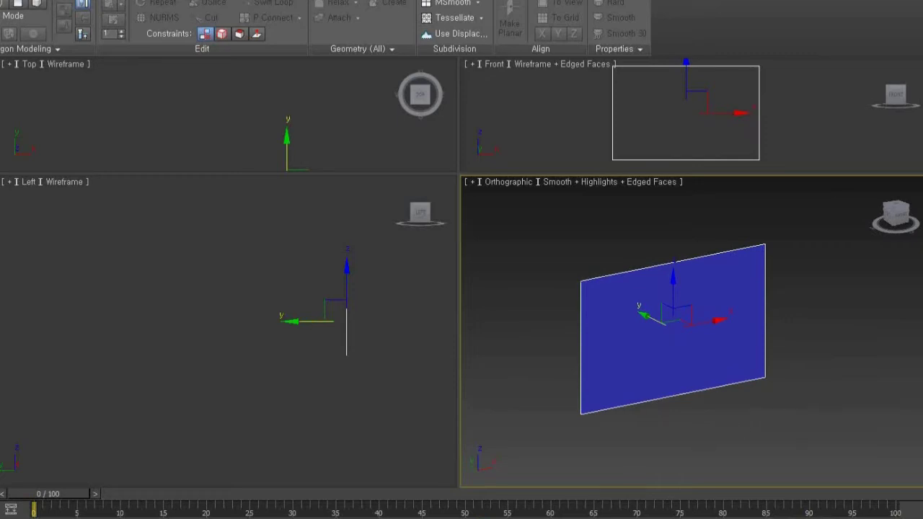
left_click(823, 11)
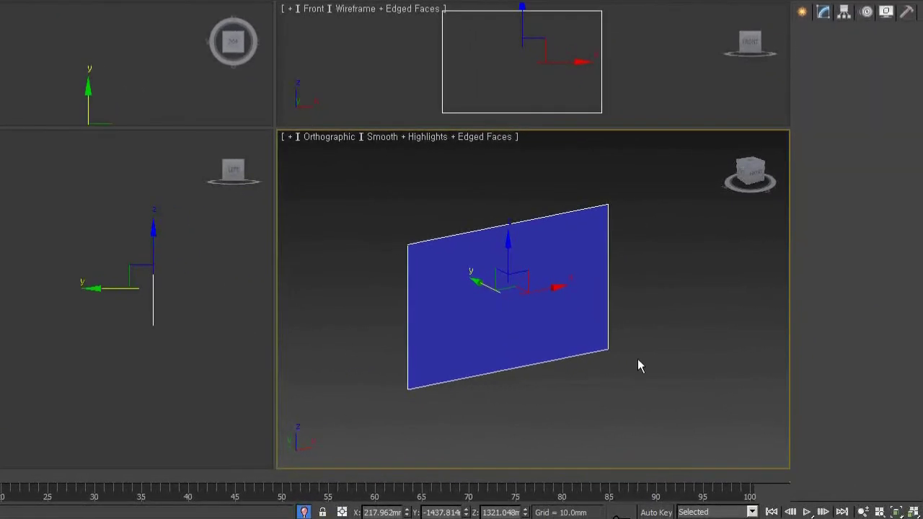
Chamfer the window pane's left and right edges by 60 mm.
left_click(834, 209)
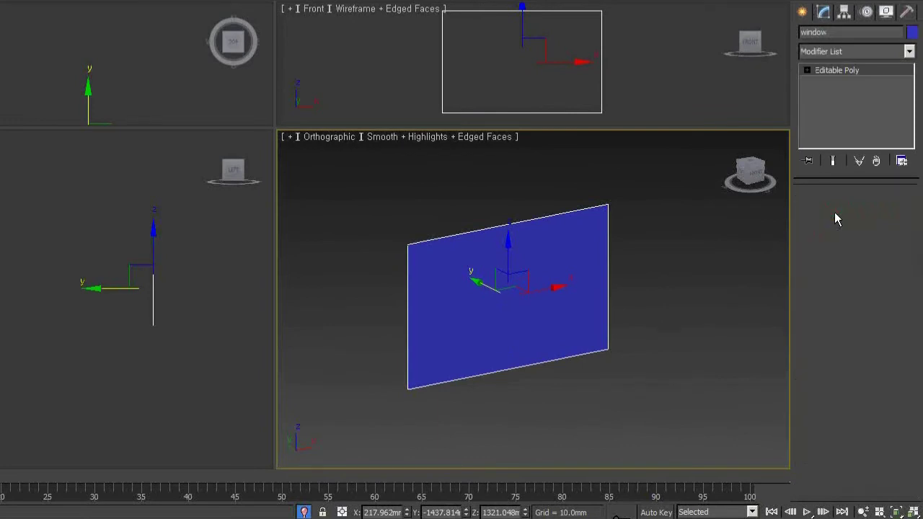
left_click_drag(674, 303, 382, 282)
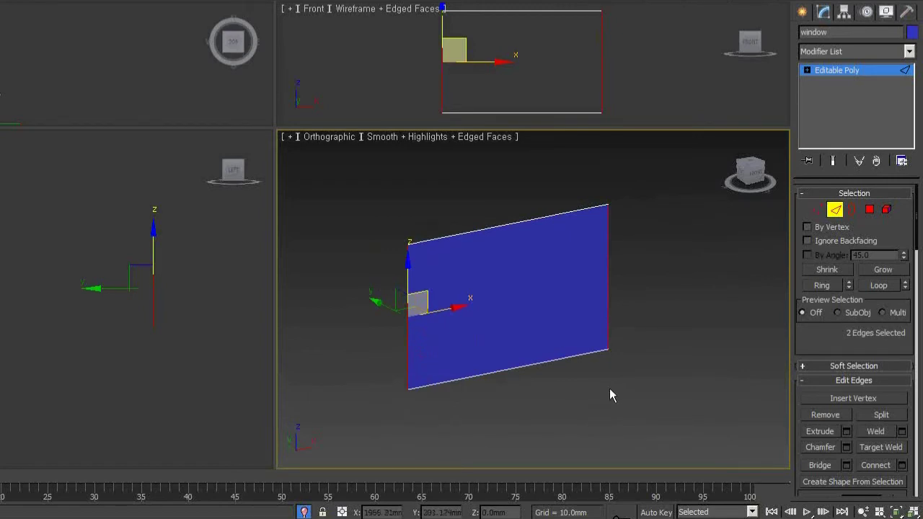
left_click(656, 317)
left_click(608, 317)
left_click(408, 316)
right_click(557, 261)
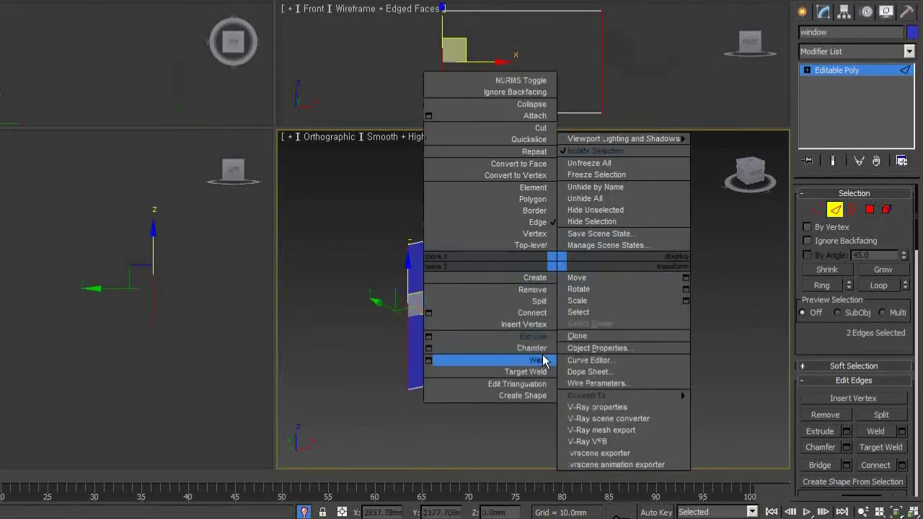
left_click(428, 349)
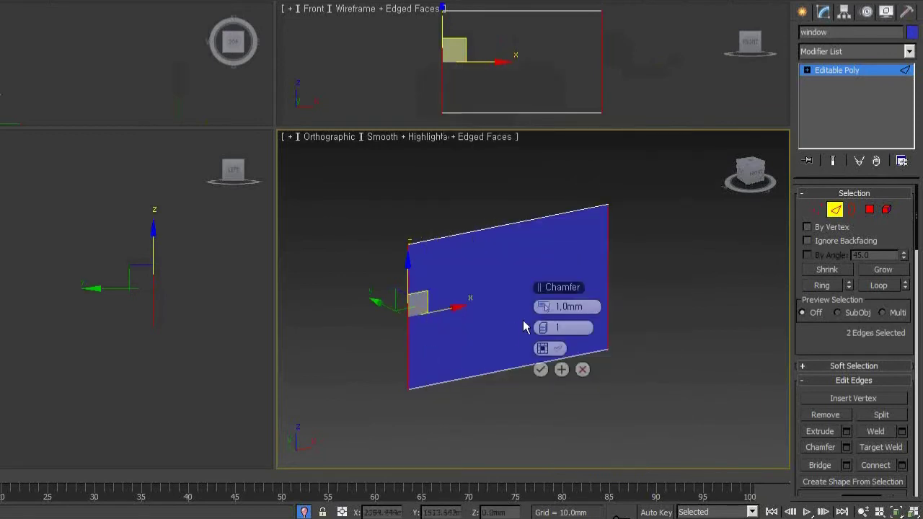
mouse_move(550, 306)
left_mouse_down()
mouse_move(560, 302)
mouse_move(562, 315)
left_mouse_up()
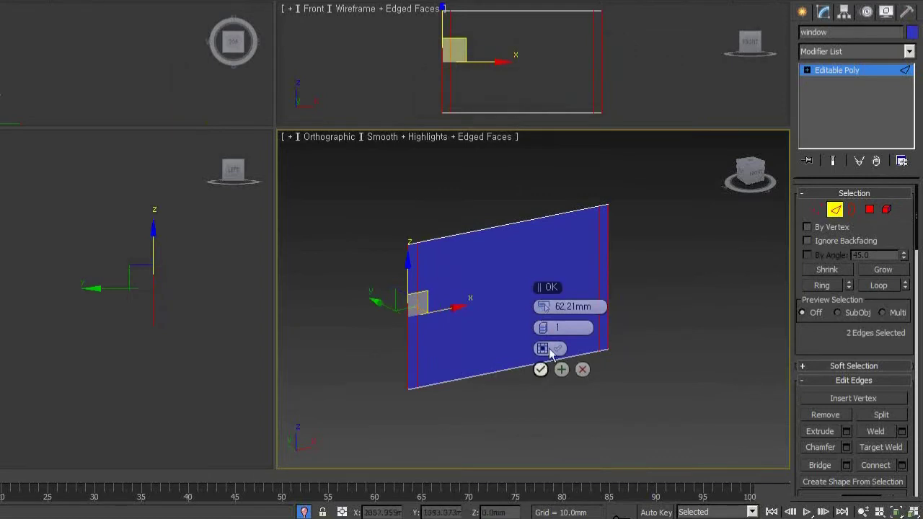
double_click(581, 307)
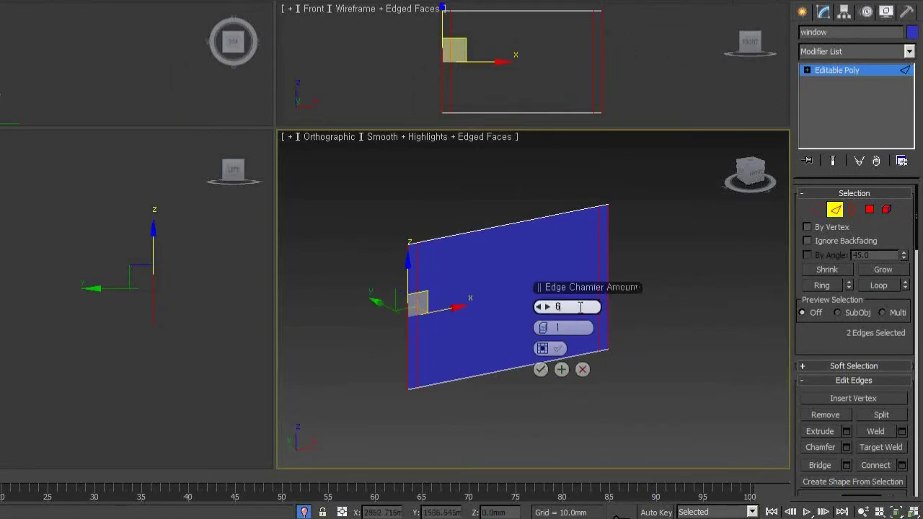
type("60")
key("Return")
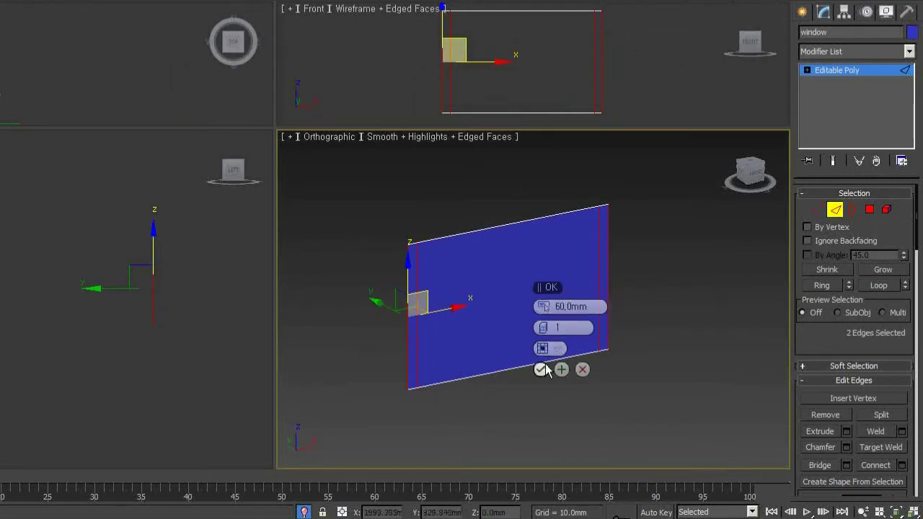
left_click(541, 370)
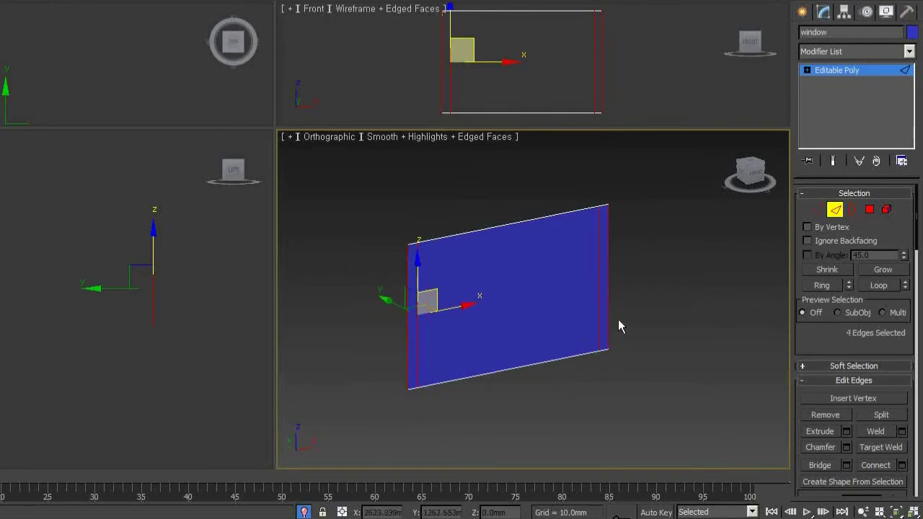
Cancel a top/bottom chamfer attempt and split the four vertical side edges.
left_click(549, 378)
left_click(517, 365)
left_click(519, 220, "ctrl")
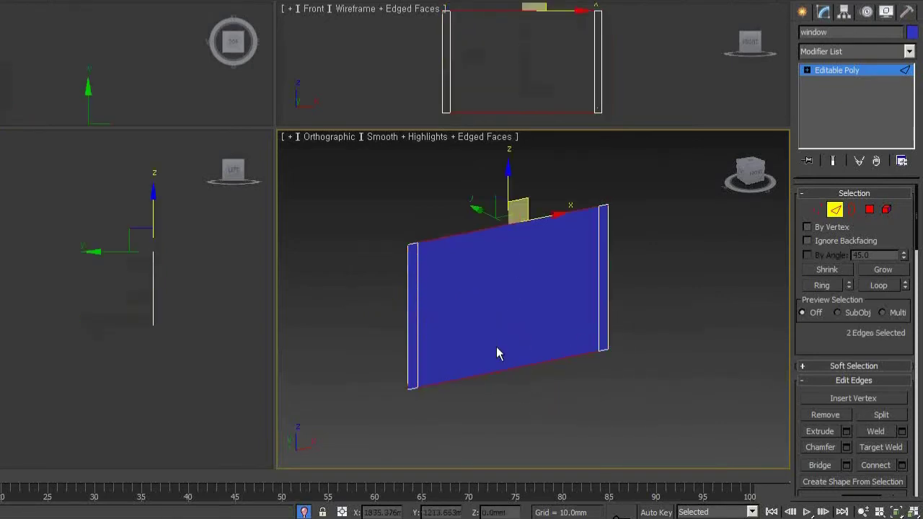
left_click(496, 346, "ctrl")
right_click(498, 227)
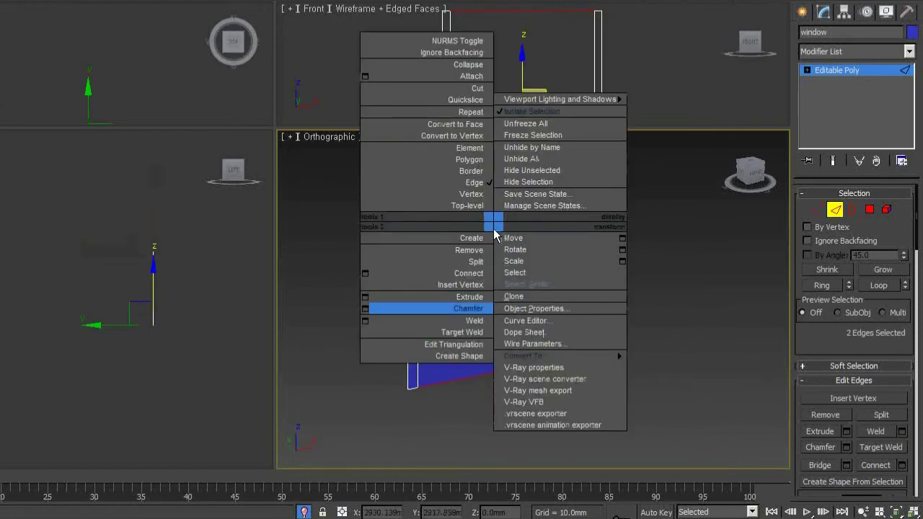
left_click(365, 306)
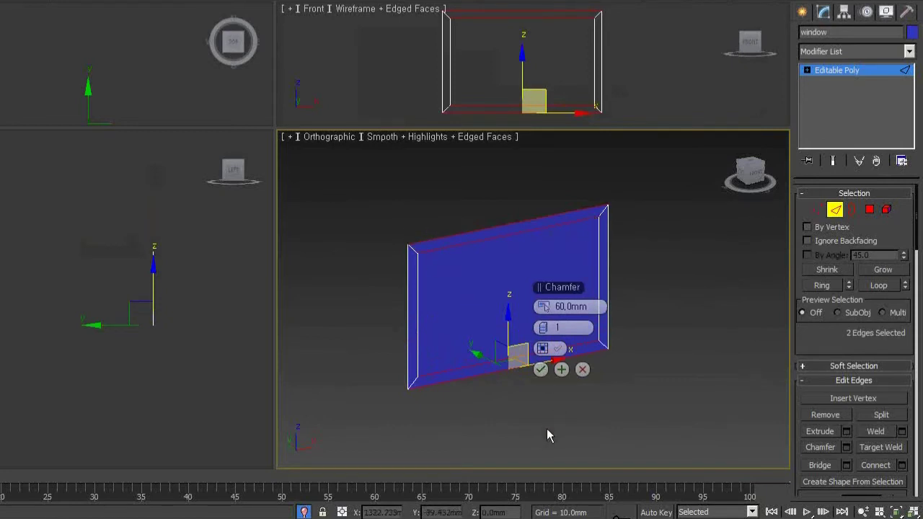
left_click(582, 370)
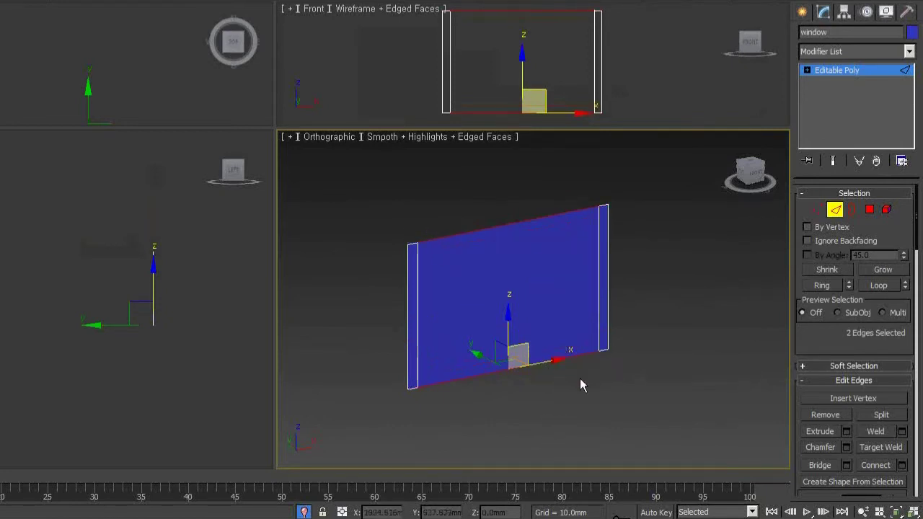
left_click_drag(654, 283, 447, 265)
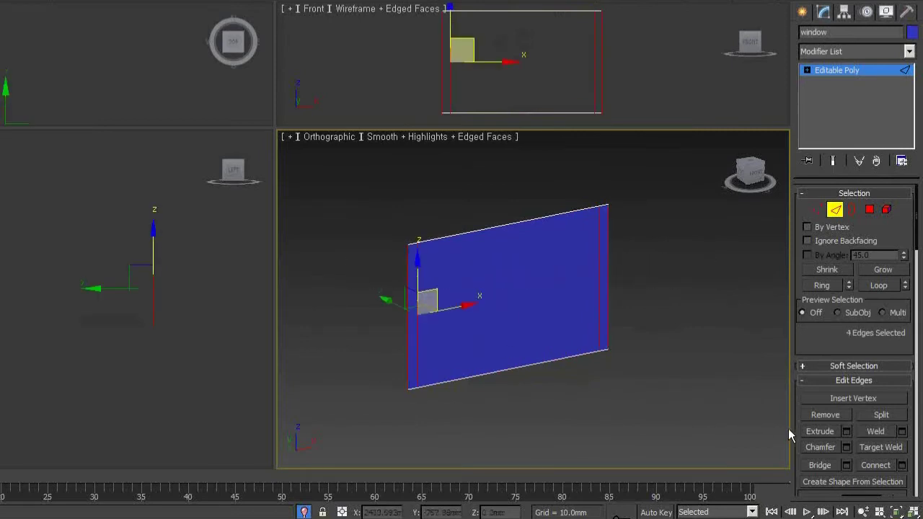
left_click(886, 416)
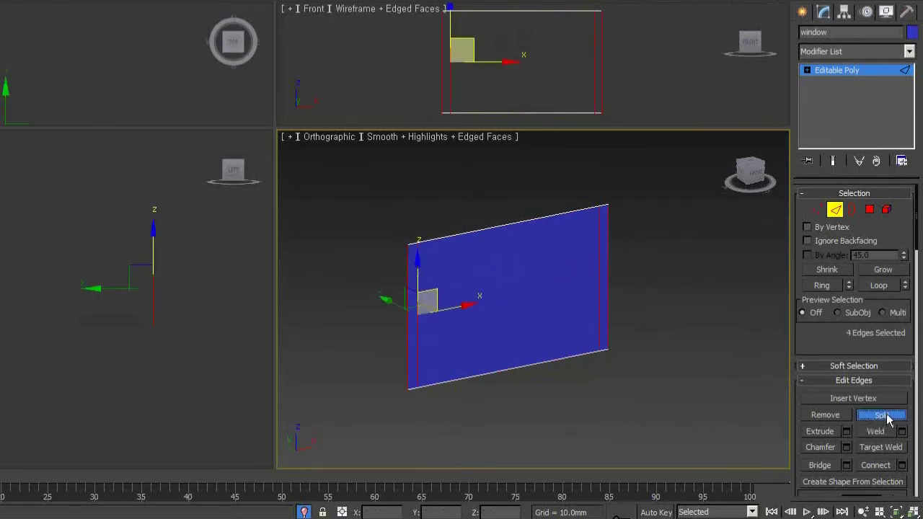
Chamfer the top and bottom edges by 60 mm and split them.
left_click(637, 406)
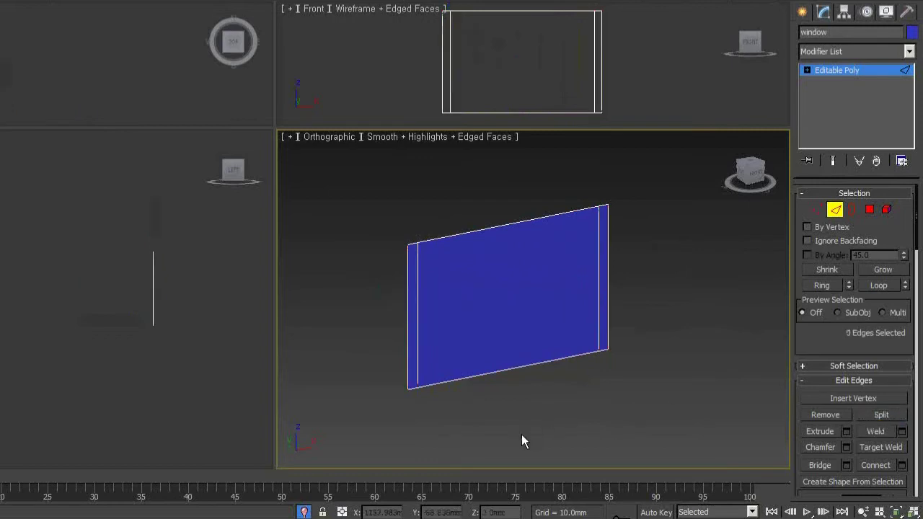
left_click_drag(507, 247, 505, 177)
left_click(476, 231)
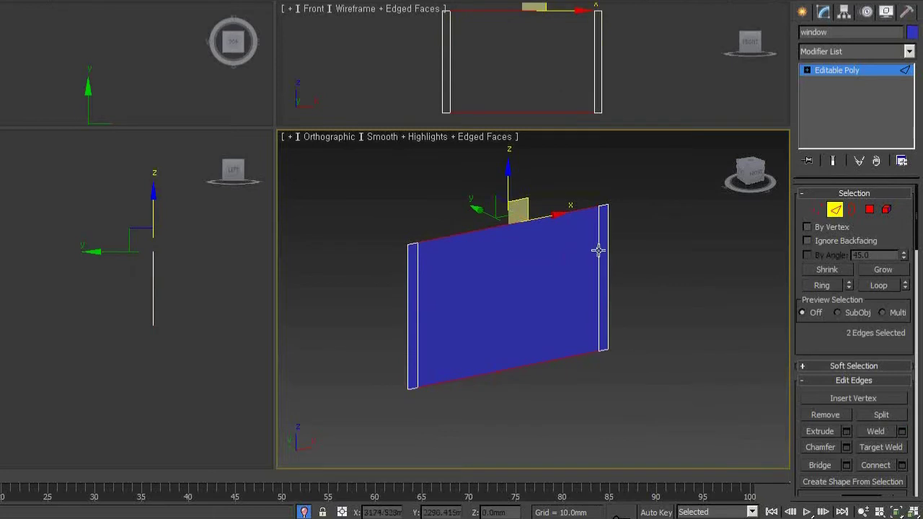
right_click(504, 243)
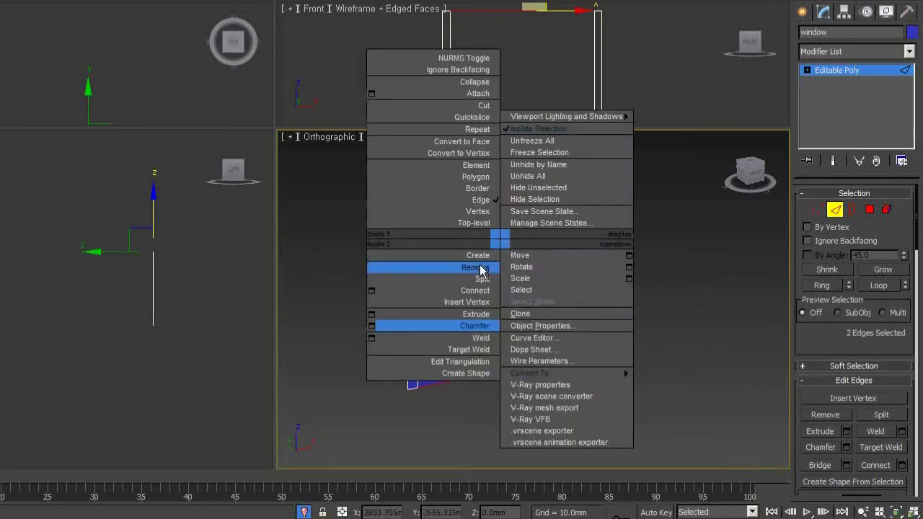
left_click(371, 326)
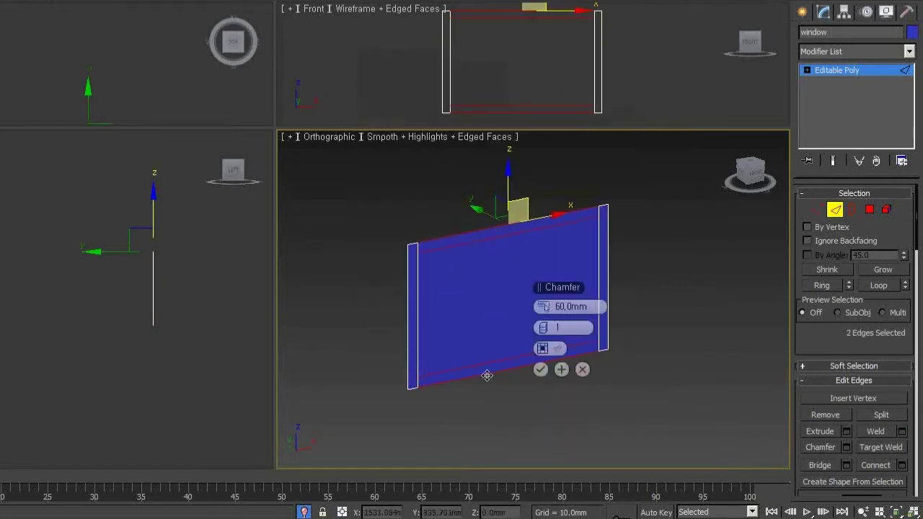
left_click(542, 368)
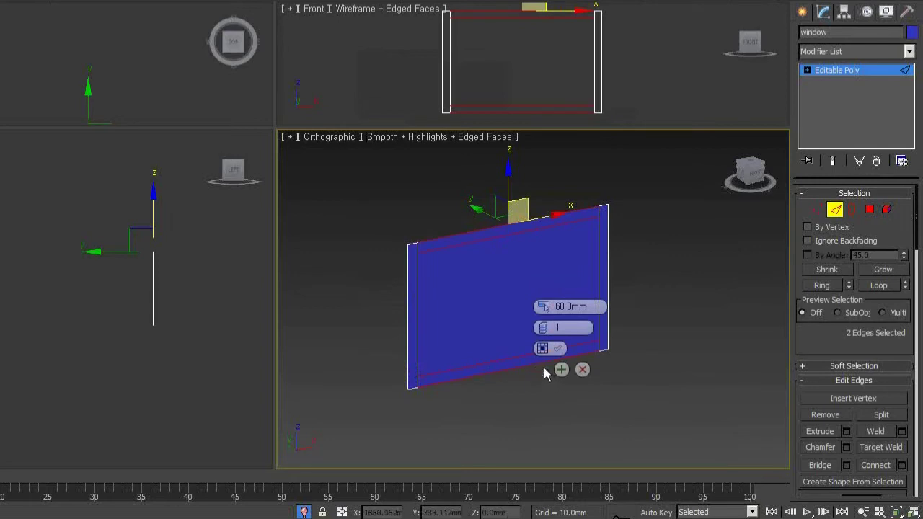
left_click(879, 415)
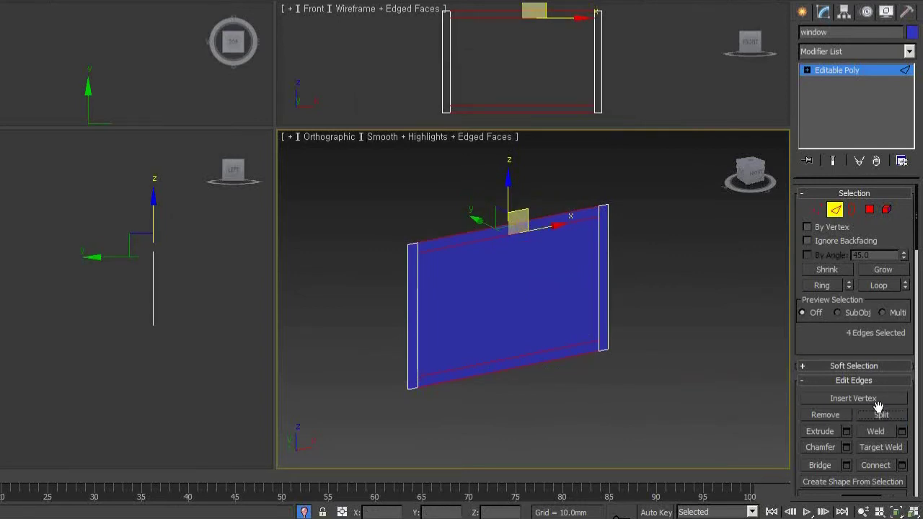
Detach the inner element of the window panel as an object named 'glass'.
left_click(886, 210)
left_click(495, 295)
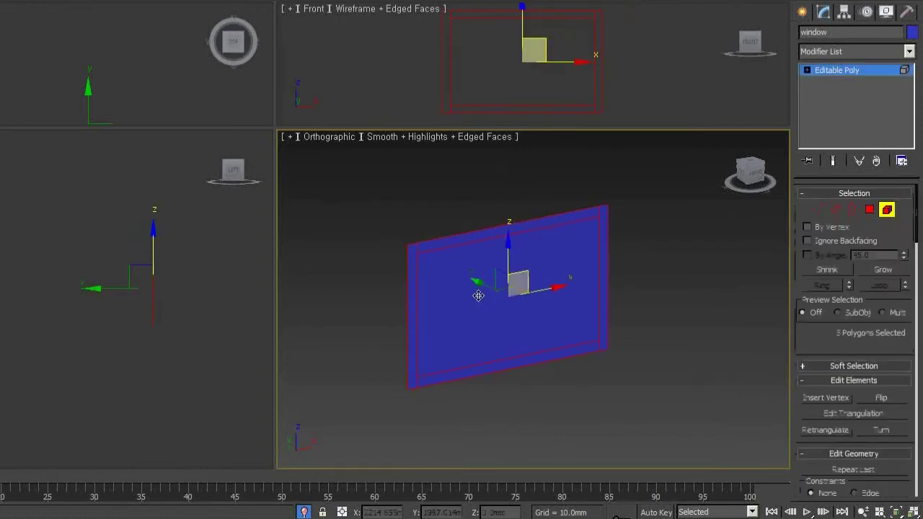
left_click_drag(553, 303, 519, 286)
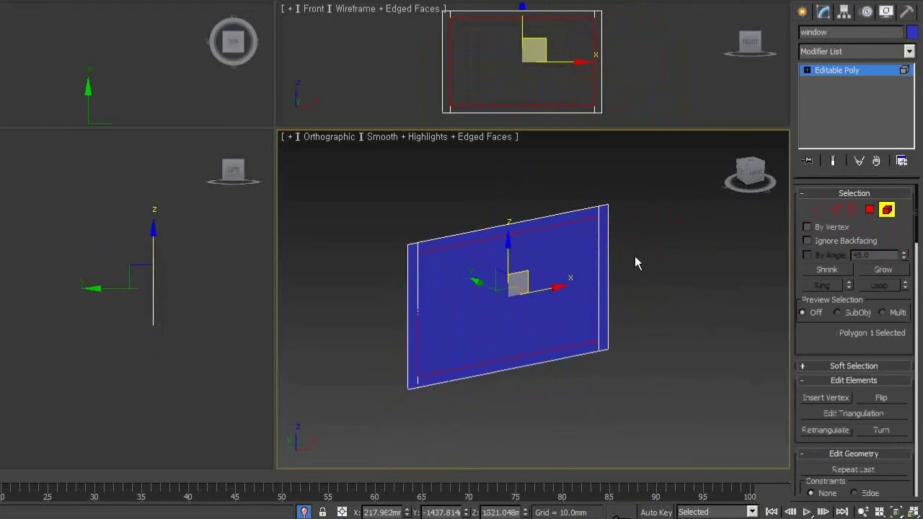
key("alt+d")
type("glas")
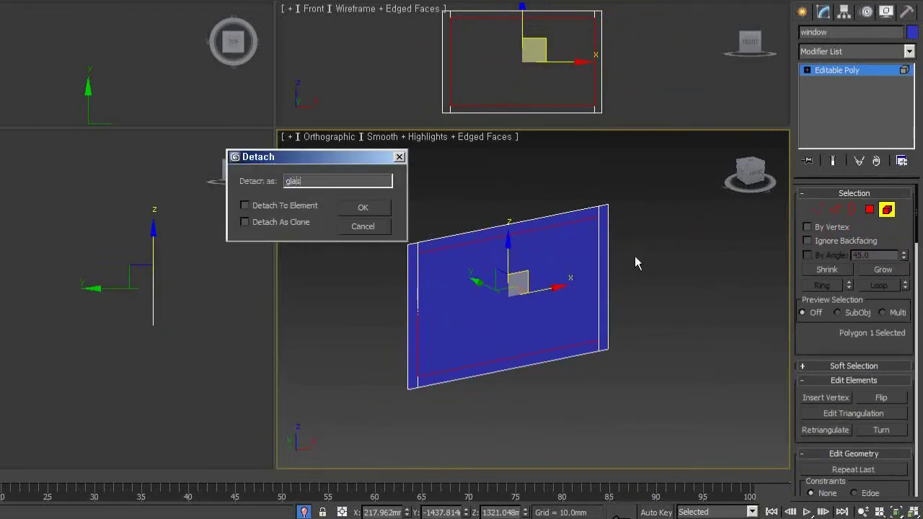
key("Return")
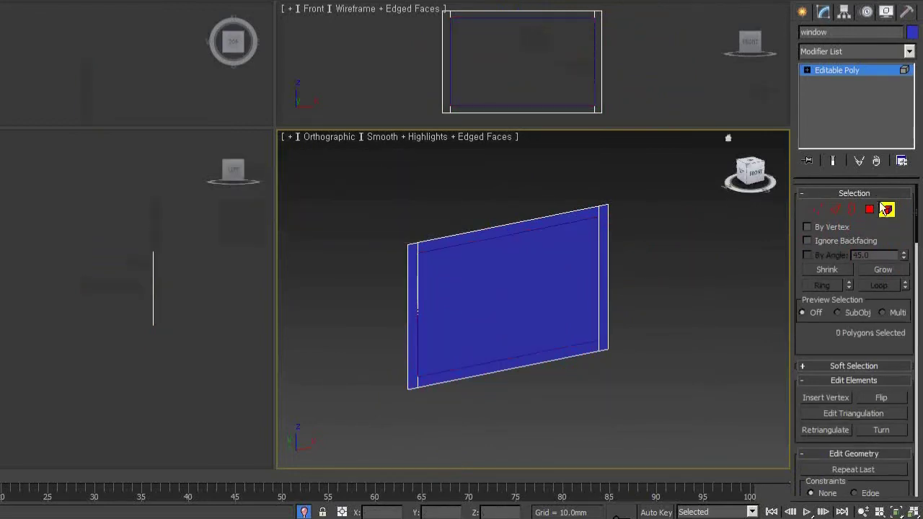
left_click(886, 209)
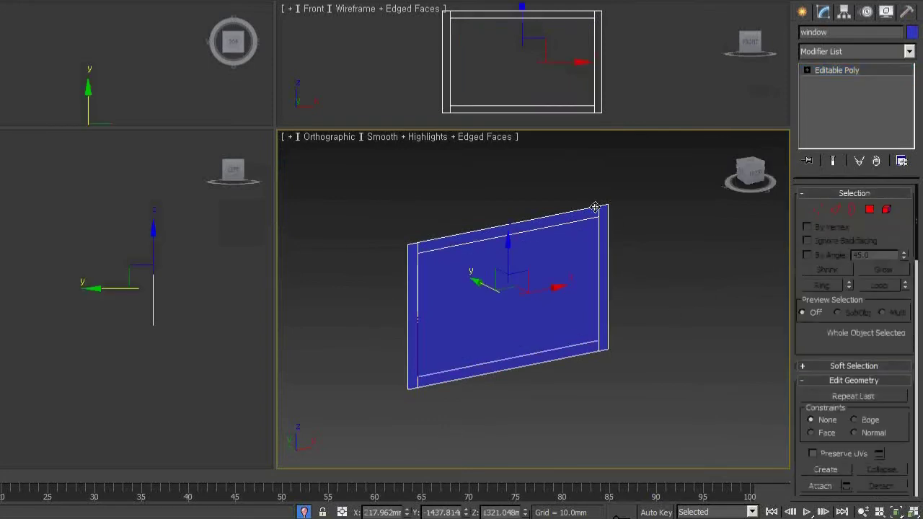
Add a Shell modifier to the window frame with 20 mm inner and 20 mm outer amounts.
double_click(874, 212)
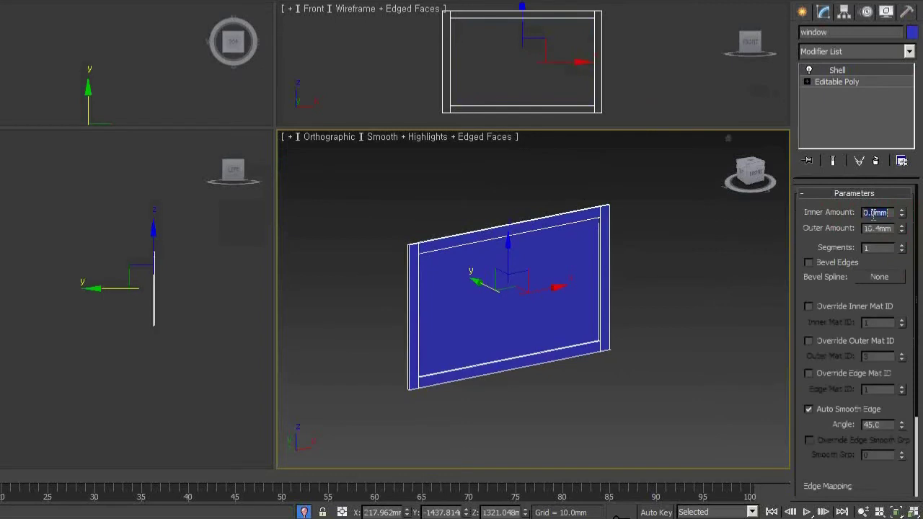
type("20")
key("Tab")
type("20")
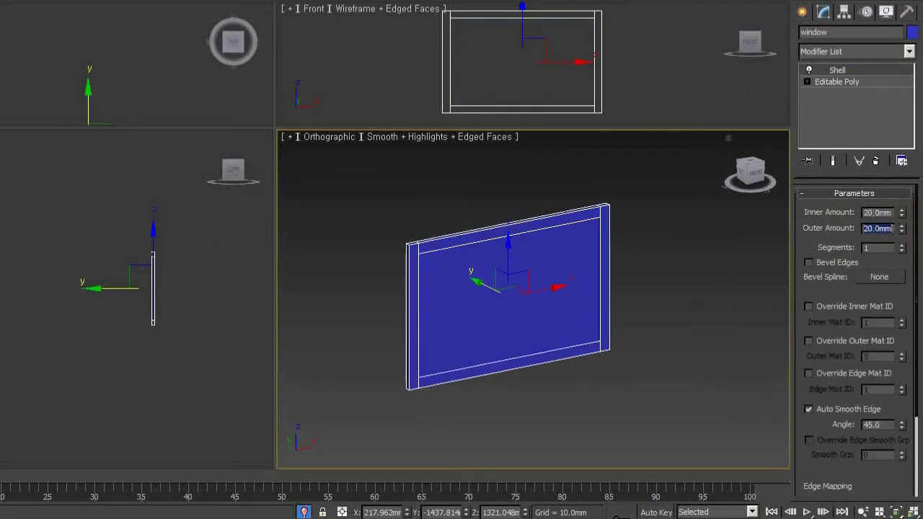
key("Return")
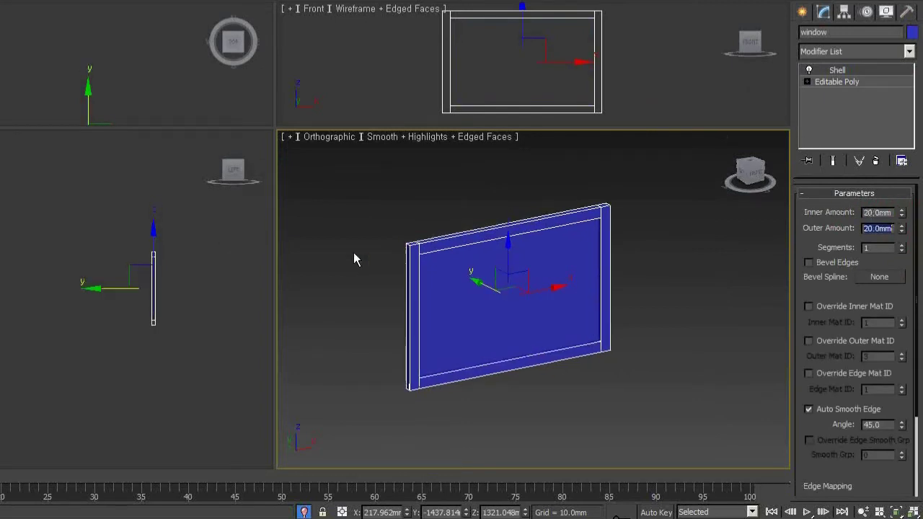
middle_click_drag(86, 101, 70, 52)
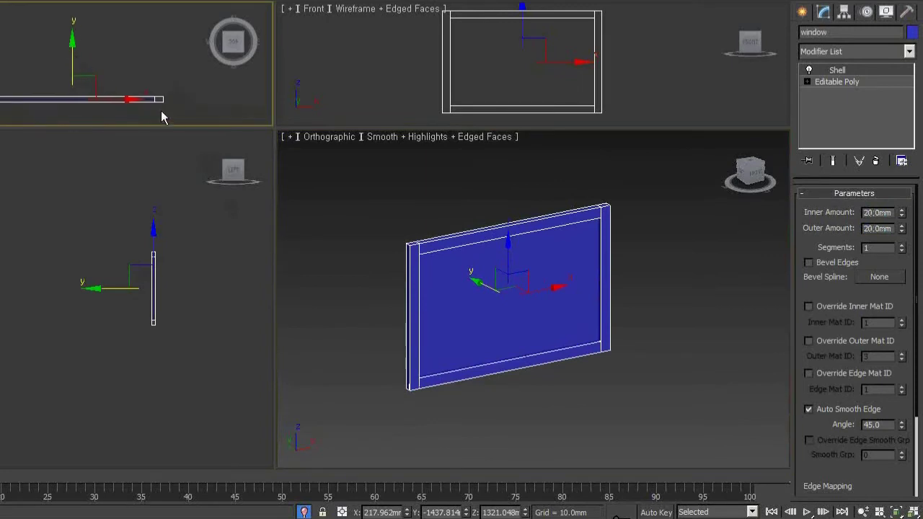
middle_click_drag(165, 116, 159, 81)
scroll(82, 22, "up", 2)
mouse_move(82, 21)
middle_mouse_down()
mouse_move(130, 52)
mouse_move(152, 85)
middle_mouse_up()
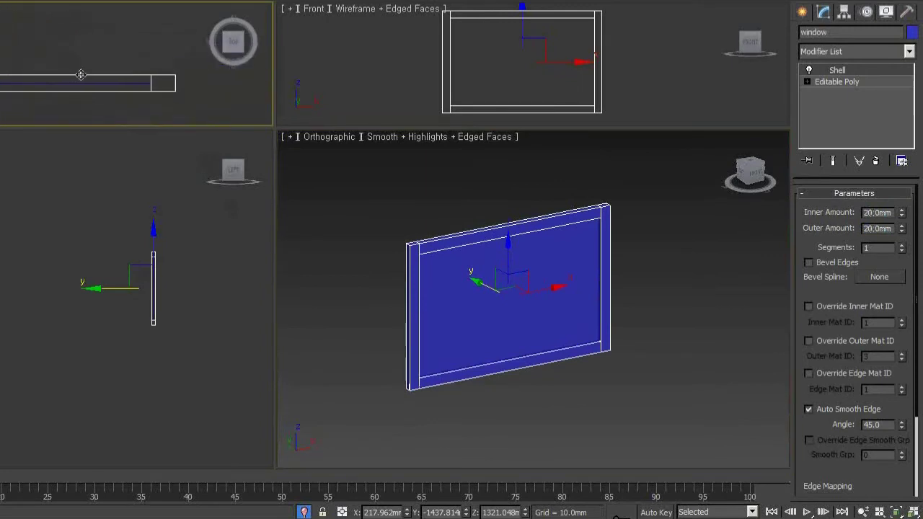
scroll(152, 85, "down", 1)
Set the glass pane's Shell inner and outer amounts to 3 mm.
left_click(134, 82)
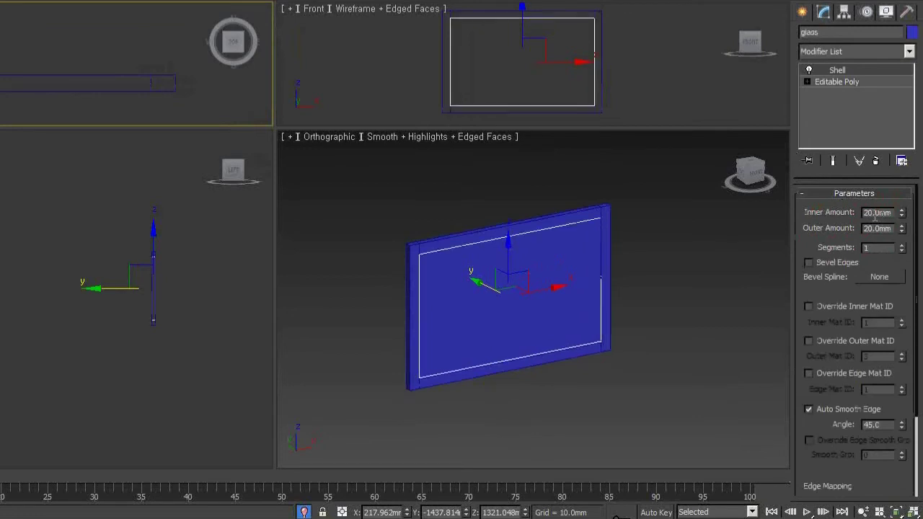
double_click(876, 212)
type("3")
key("Tab")
type("3")
key("Return")
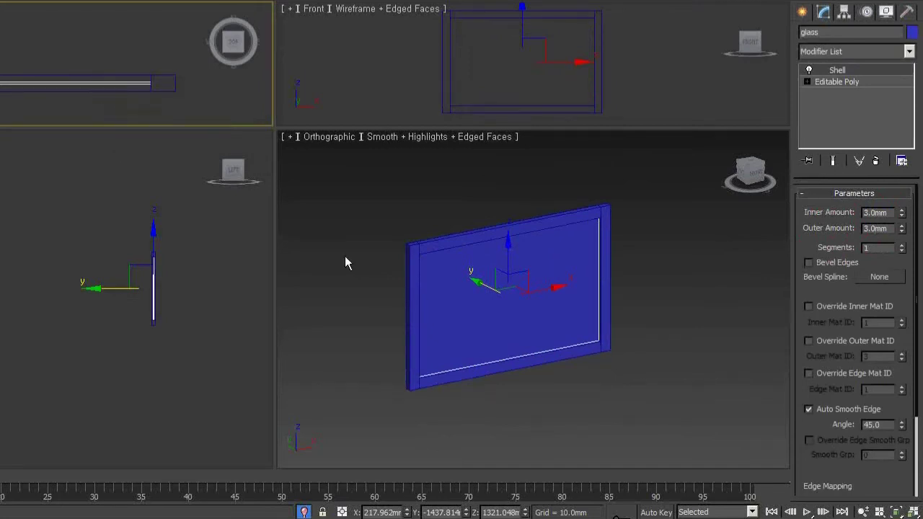
Check the thin glass from the side, then reselect the window frame.
mouse_move(511, 344)
middle_mouse_down("alt")
mouse_move(537, 325)
mouse_move(598, 313)
middle_mouse_up("alt")
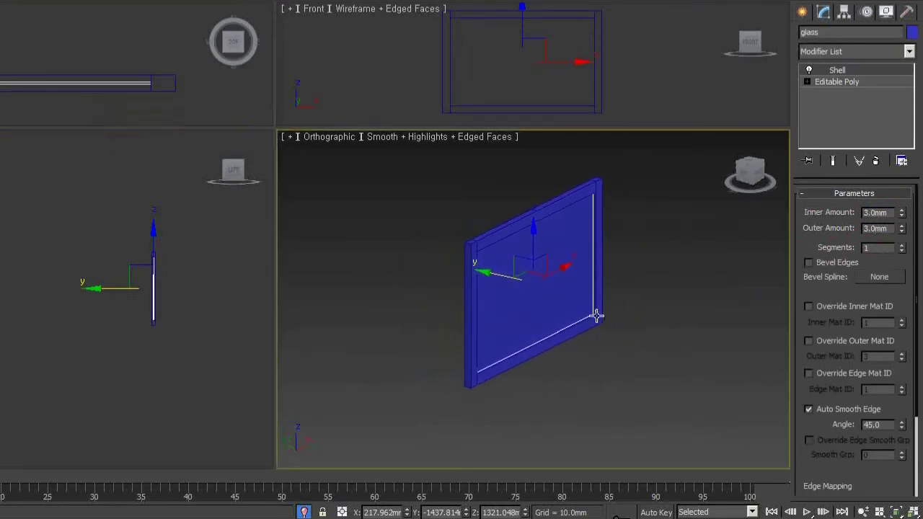
scroll(501, 379, "up", 2)
scroll(529, 398, "up", 2)
left_click(548, 405)
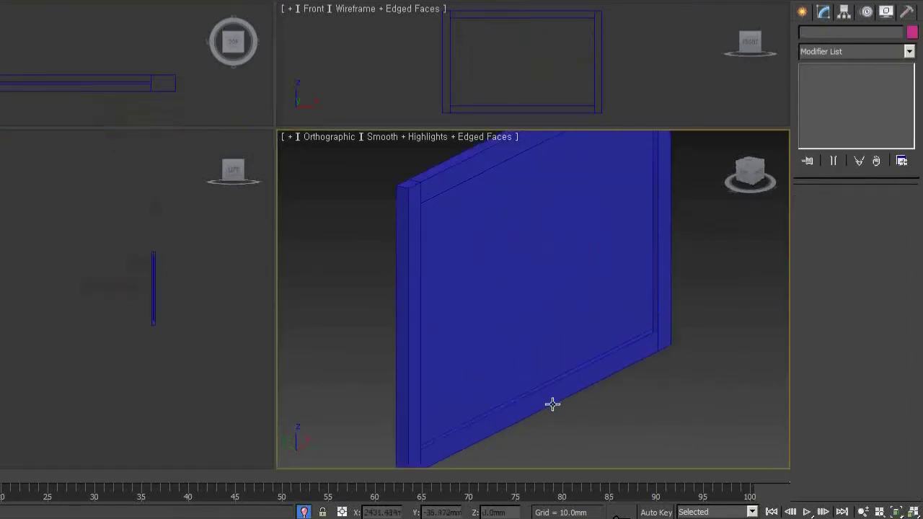
left_click(579, 386)
mouse_move(677, 362)
middle_mouse_down("alt")
mouse_move(630, 360)
mouse_move(725, 394)
middle_mouse_up("alt")
scroll(725, 394, "down", 2)
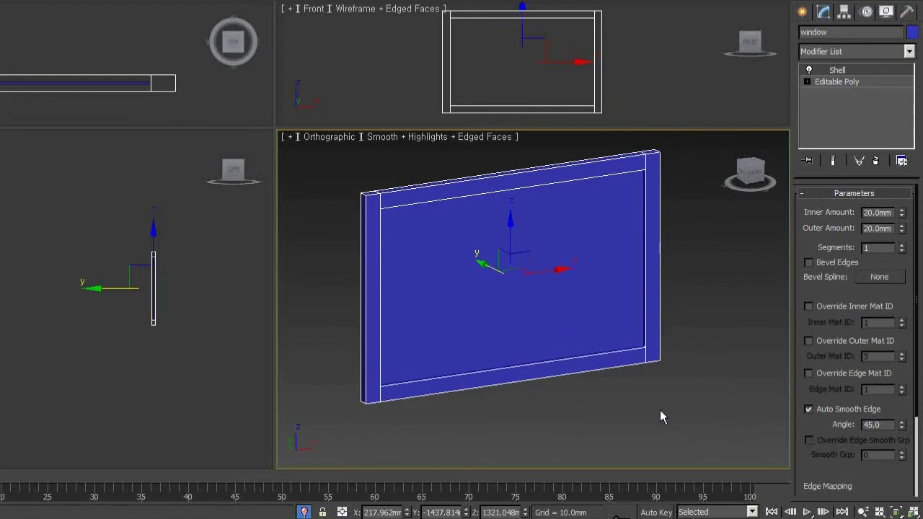
Move the window into the green wall opening and select the room box.
middle_click_drag(553, 366, 604, 391)
left_click_drag(714, 462, 395, 244)
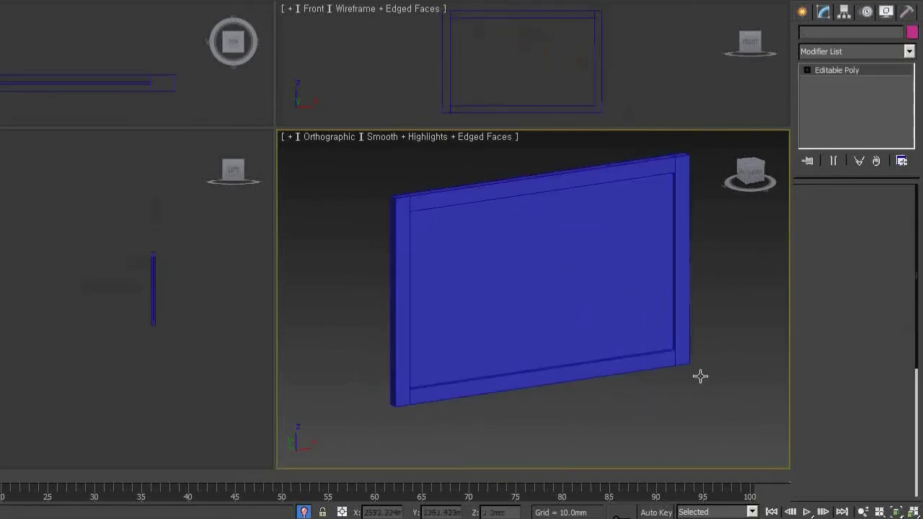
middle_click_drag(647, 389, 611, 383)
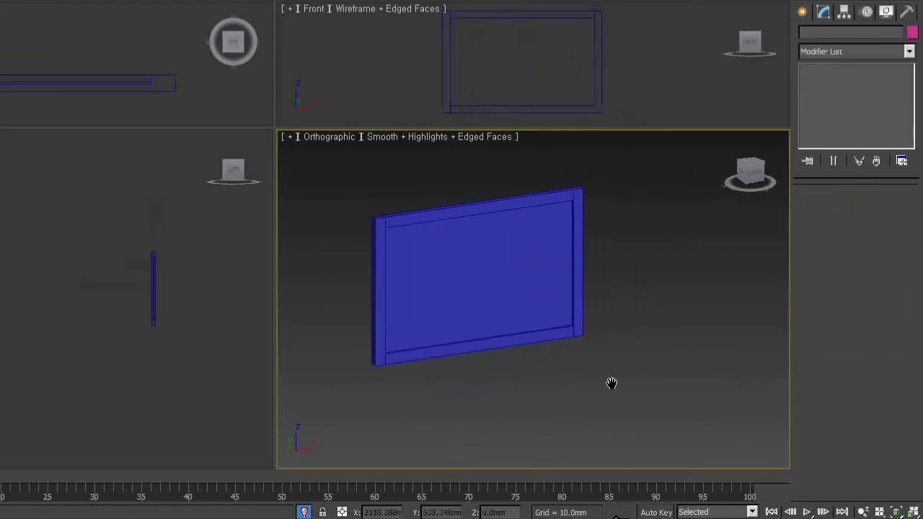
mouse_move(571, 330)
middle_mouse_down()
mouse_move(591, 327)
mouse_move(482, 367)
mouse_move(515, 369)
middle_mouse_up()
scroll(591, 327, "down", 4)
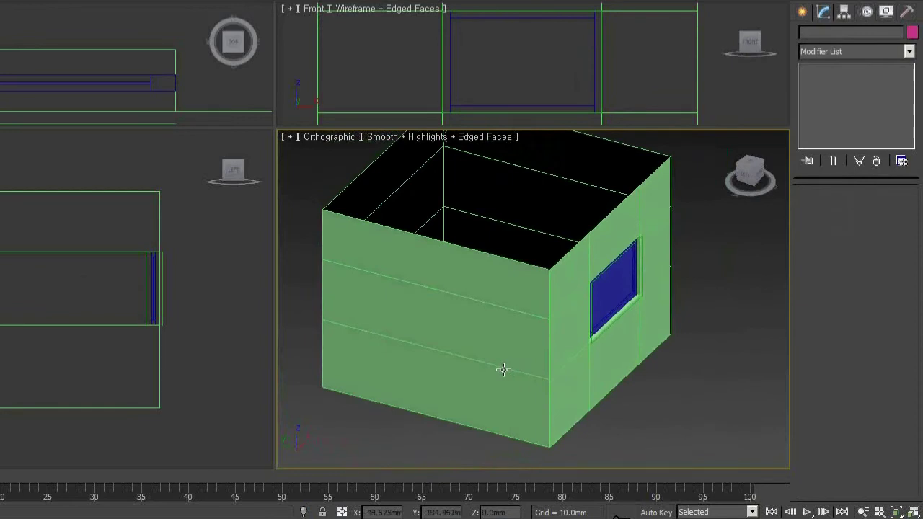
left_click(504, 369)
middle_click_drag(623, 397, 613, 386, "alt")
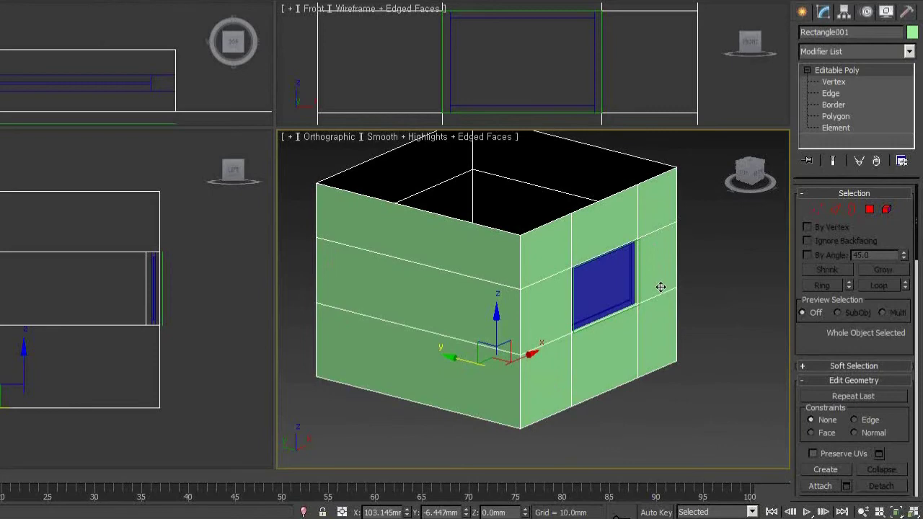
Orbit the Perspective view to face the wall with the window.
middle_click_drag(661, 285, 520, 348, "alt")
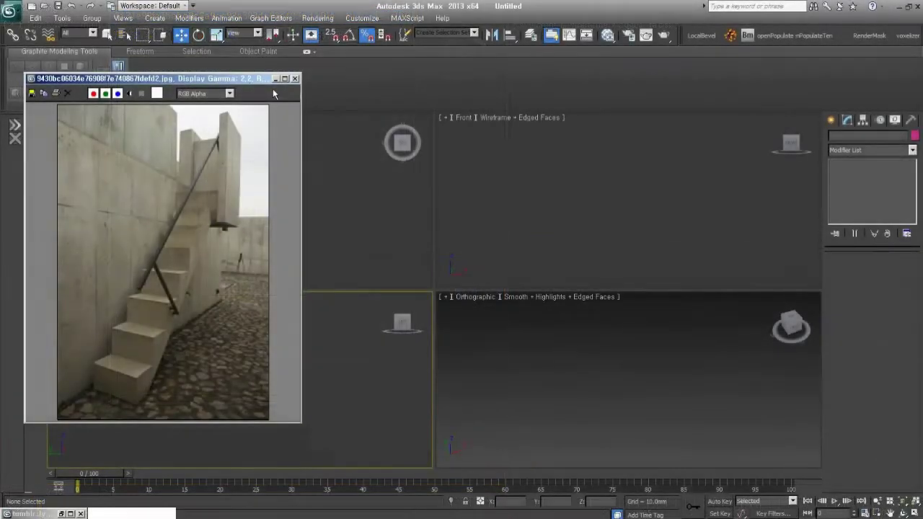
Create a Straight Stair from the Stairs category in the viewport.
left_click(831, 121)
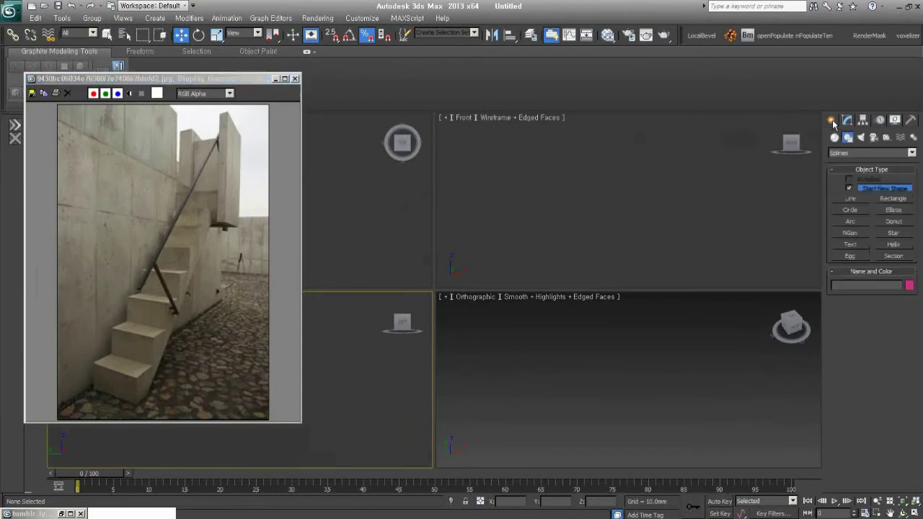
left_click(834, 138)
left_click(871, 152)
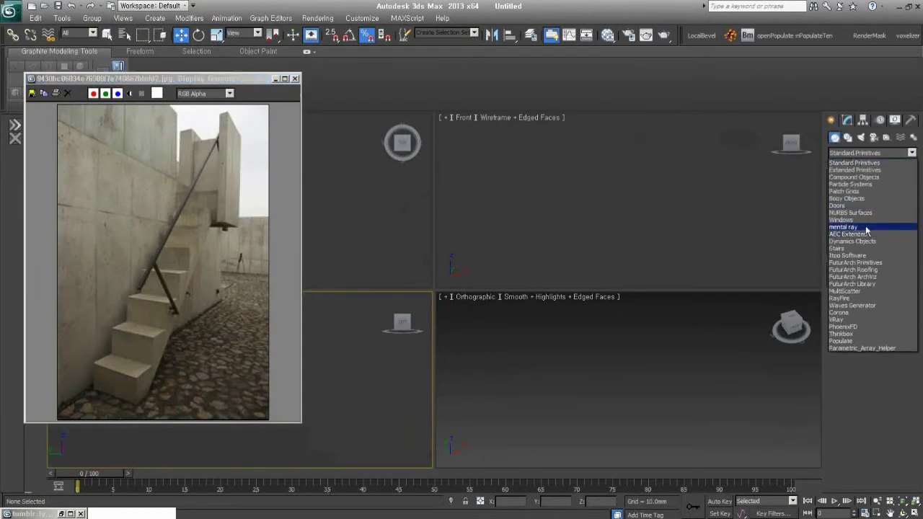
left_click(868, 248)
left_click(850, 189)
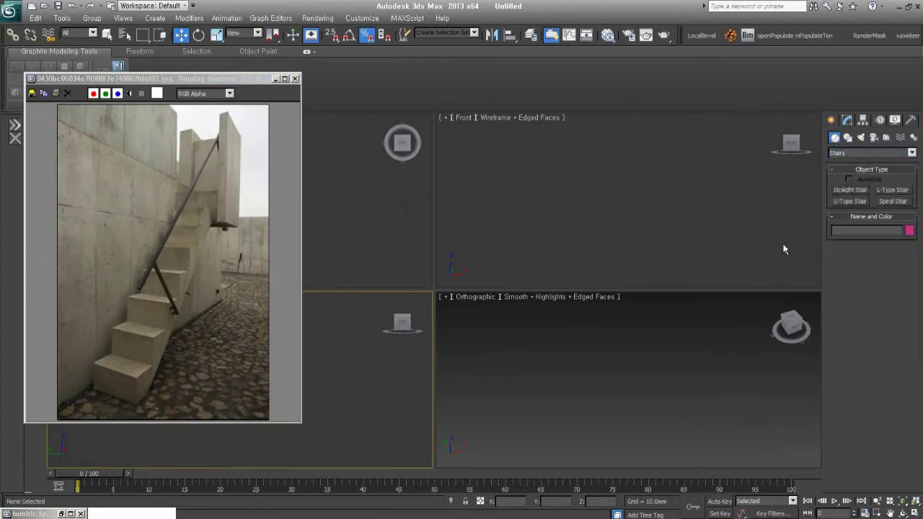
left_click_drag(579, 414, 598, 431)
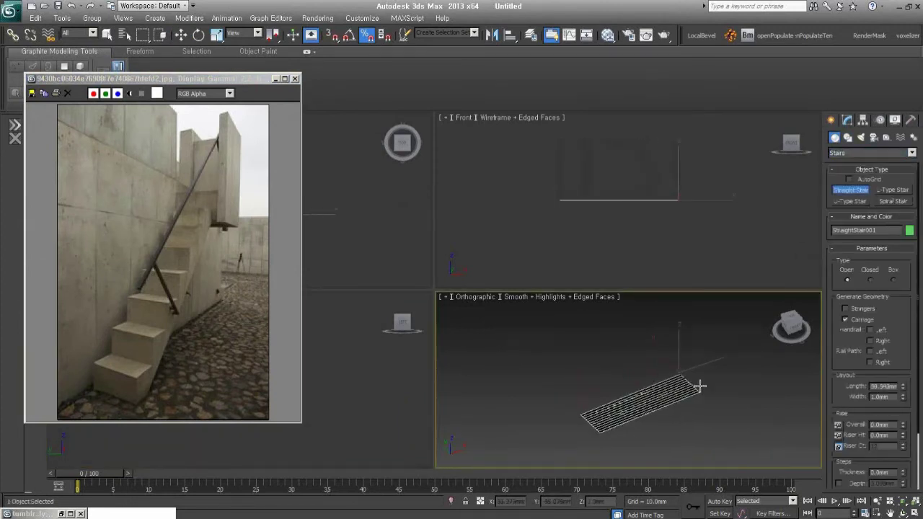
left_click_drag(596, 420, 598, 390)
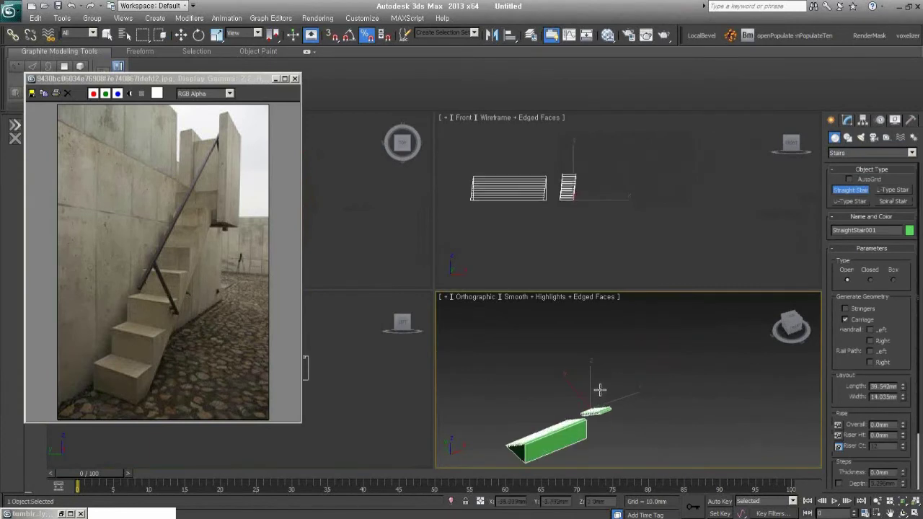
left_click(598, 391)
Try the Closed and Box stair types, then return it to Open.
middle_click_drag(628, 426, 640, 397)
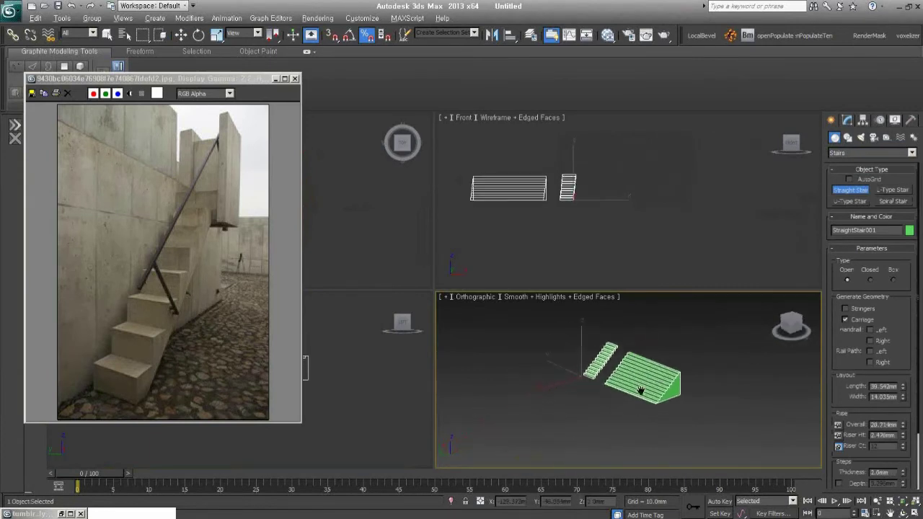
scroll(640, 397, "up", 5)
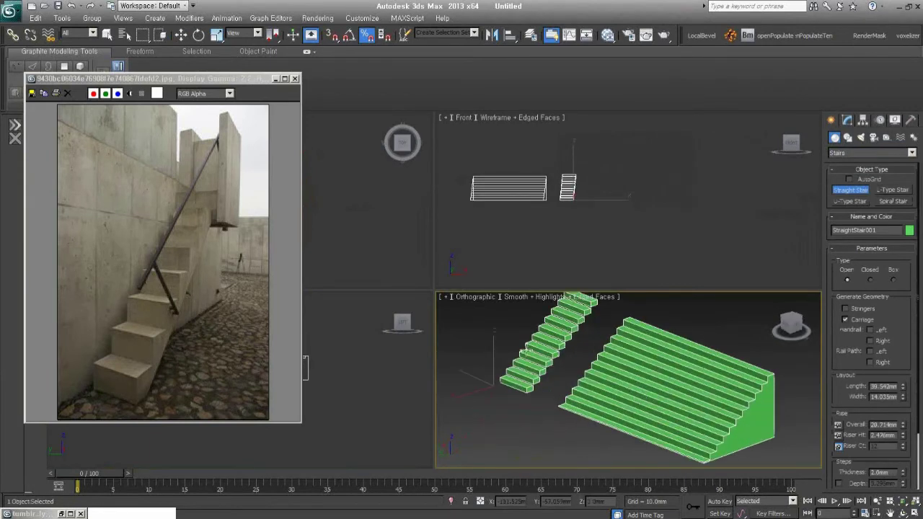
left_click(869, 280)
left_click(893, 280)
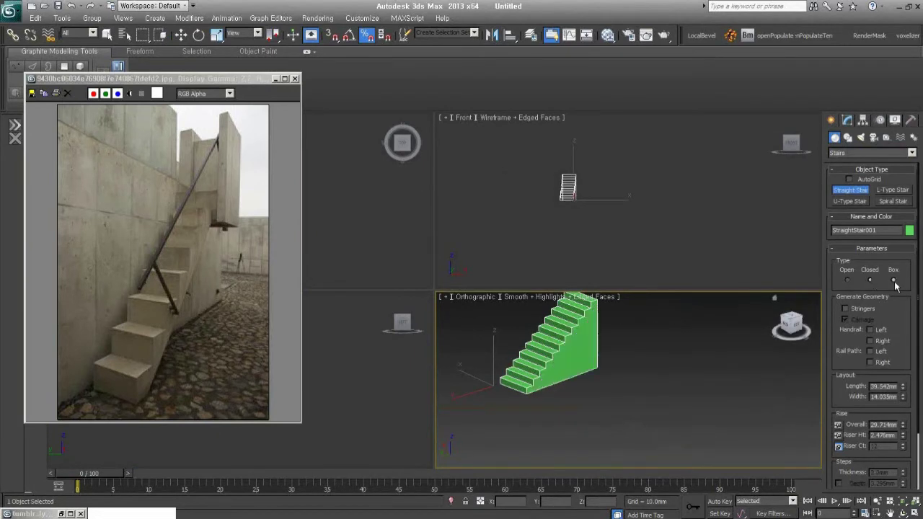
left_click(847, 281)
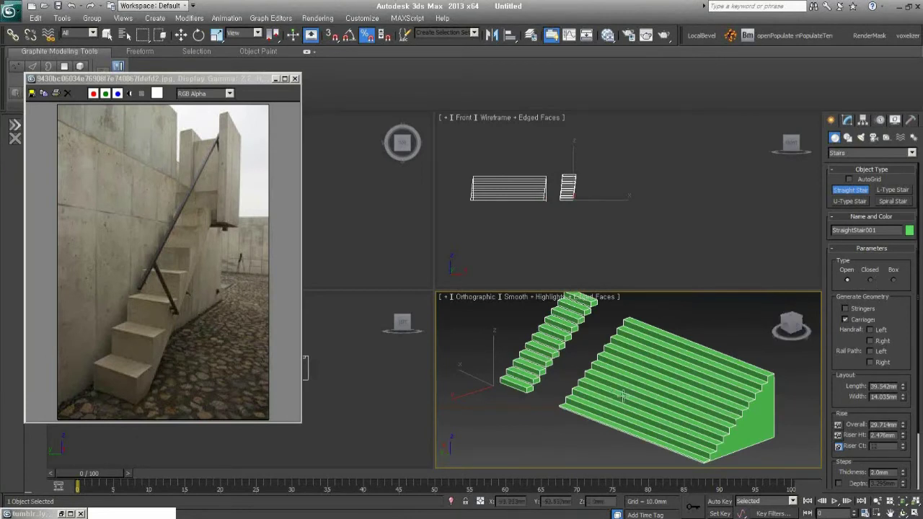
Delete both stair objects so the scene is empty.
middle_click_drag(618, 397, 638, 395)
key("w")
key("Delete")
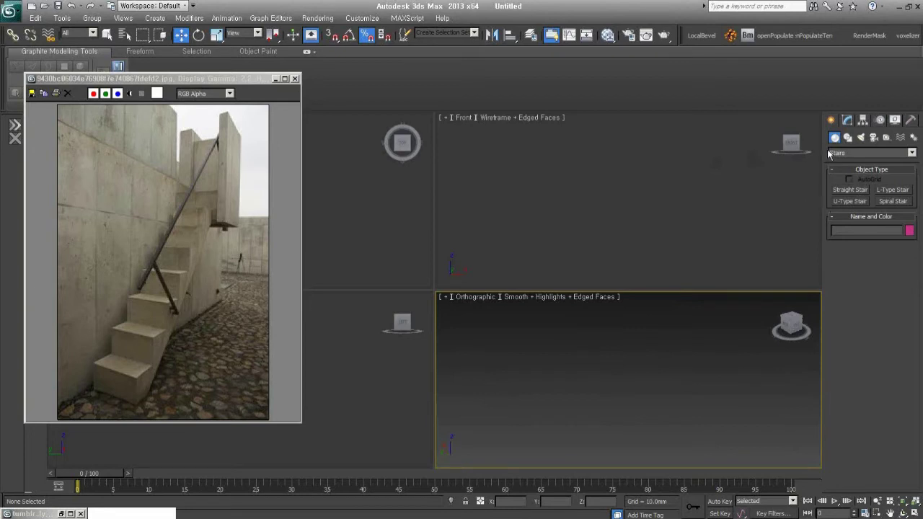
Close the concrete stair reference photo window.
left_click(235, 84)
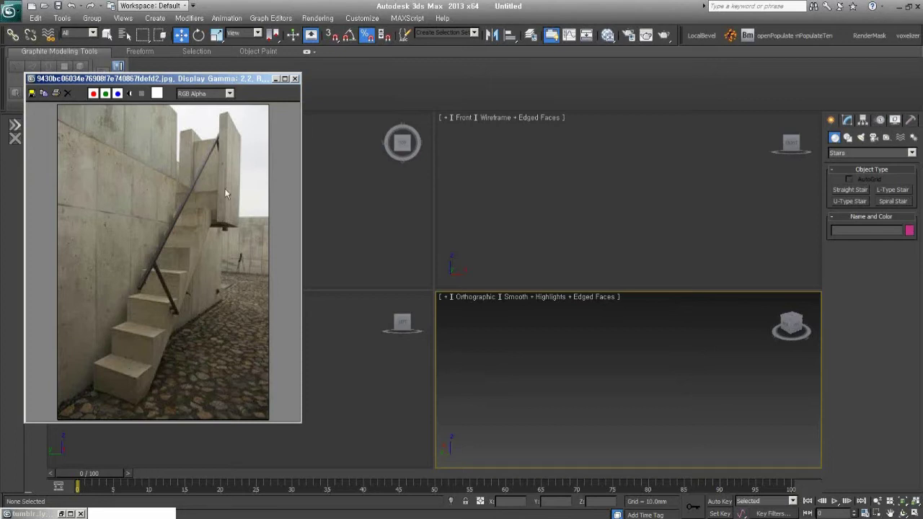
left_click(294, 78)
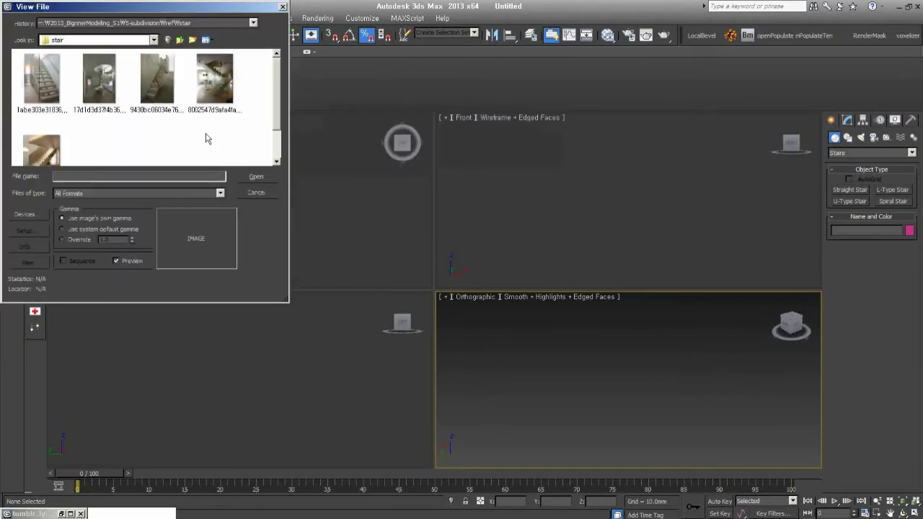
Show the stool photo enlarged and switch the Create panel to Standard Primitives.
left_click(180, 39)
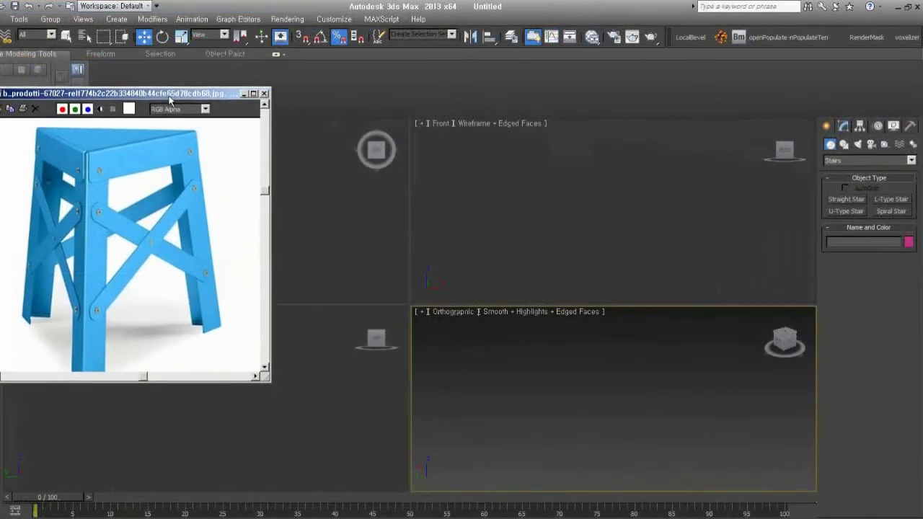
left_click_drag(267, 382, 267, 408)
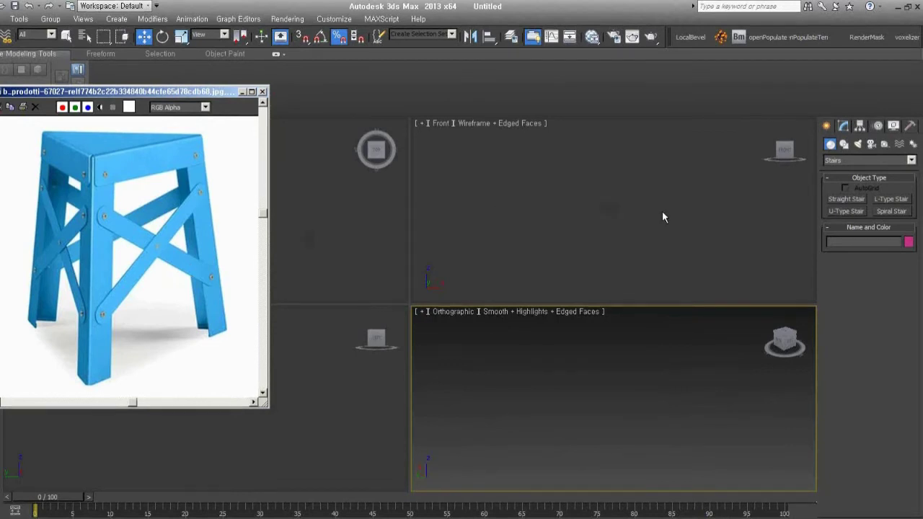
left_click(847, 160)
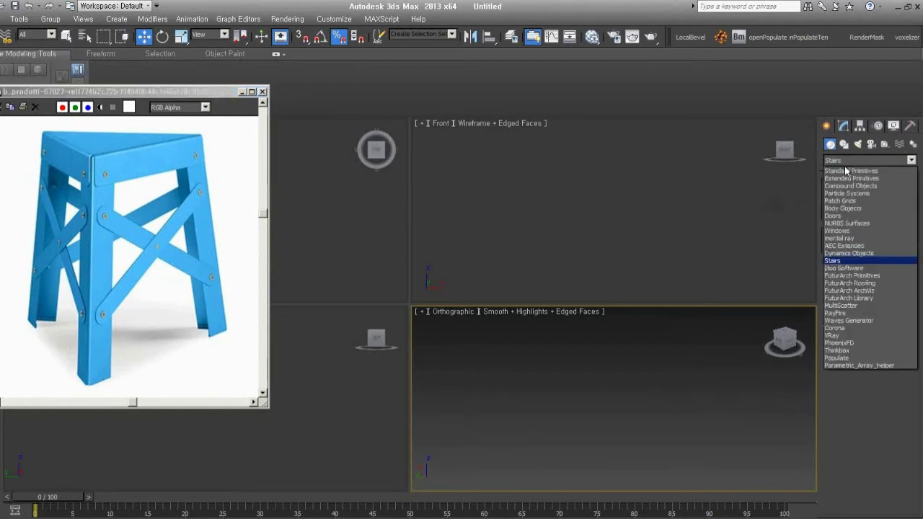
left_click(851, 171)
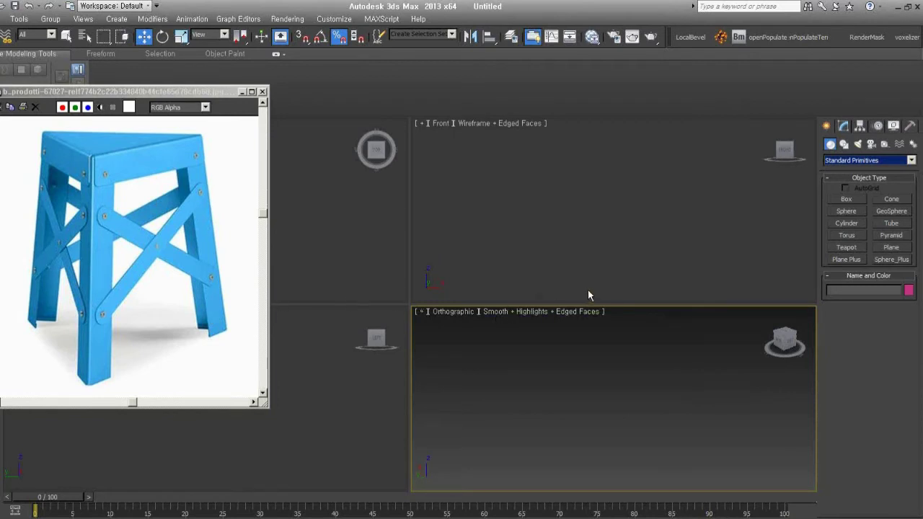
Create a tapered cone with 3 sides, height 55.476 and 1 height segment.
left_click(891, 199)
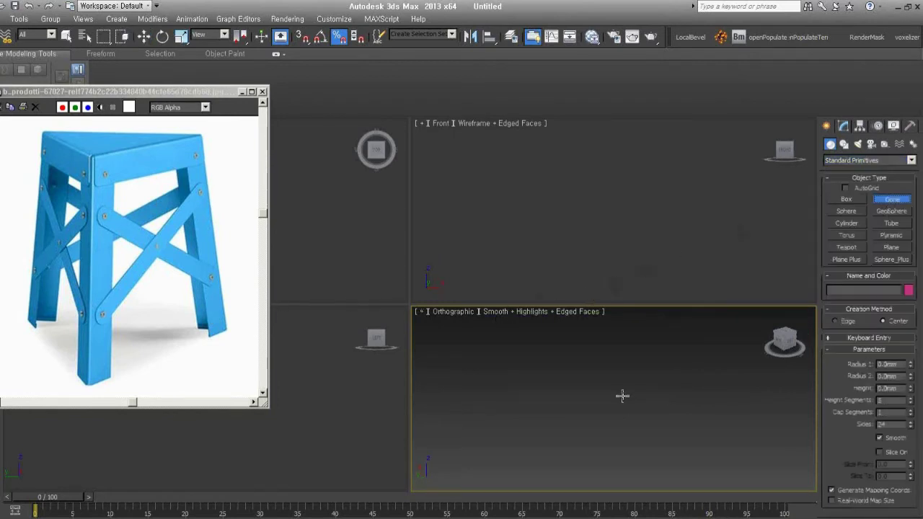
left_click_drag(612, 410, 608, 438)
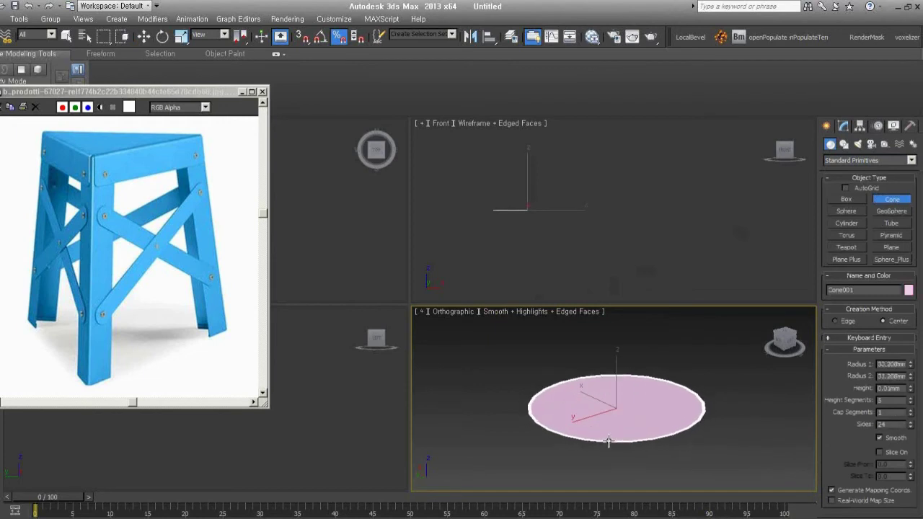
left_click(626, 262)
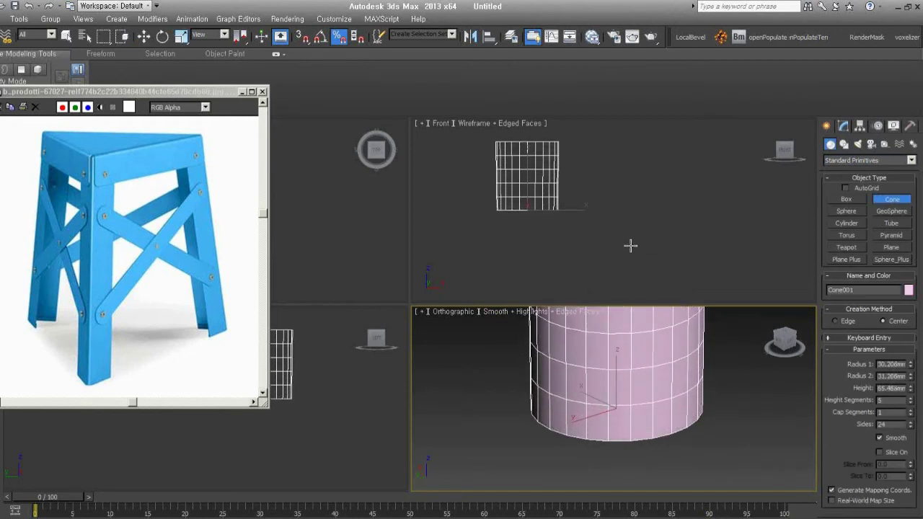
left_click(628, 257)
middle_click_drag(683, 440, 670, 500)
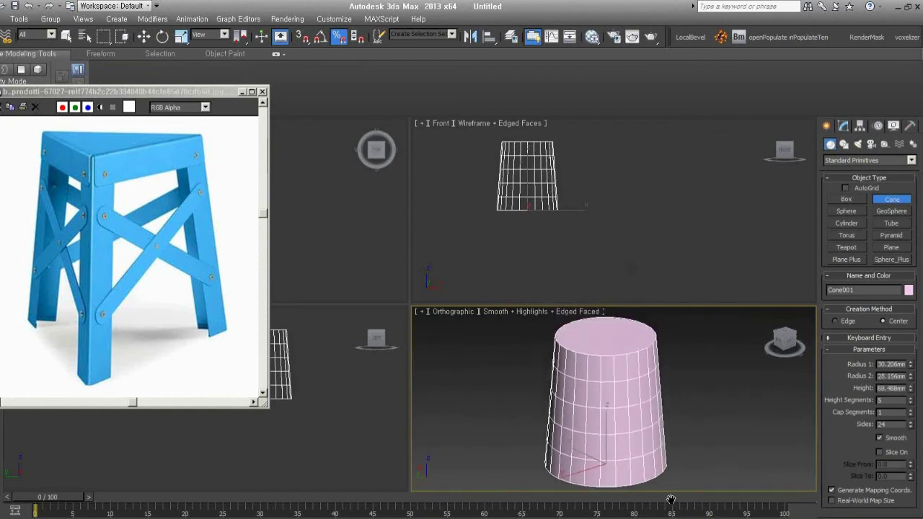
right_click(910, 426)
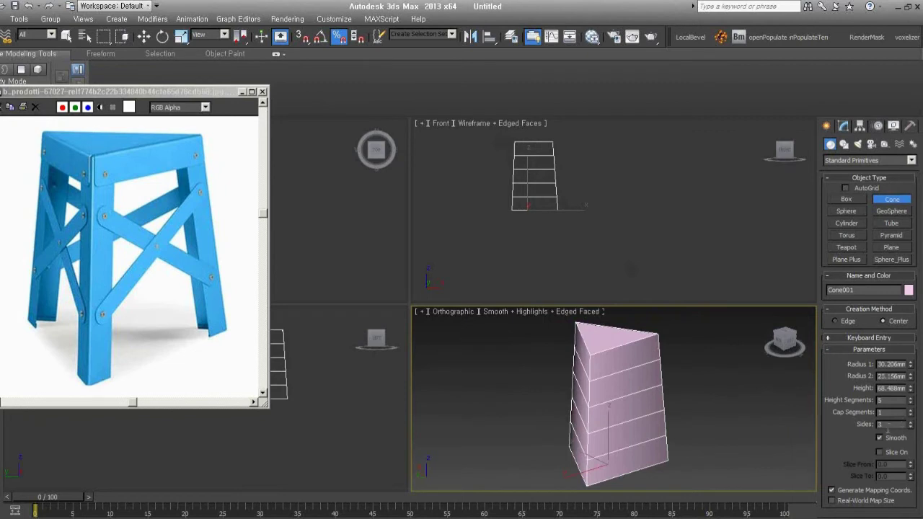
middle_click_drag(696, 446, 652, 436, "alt")
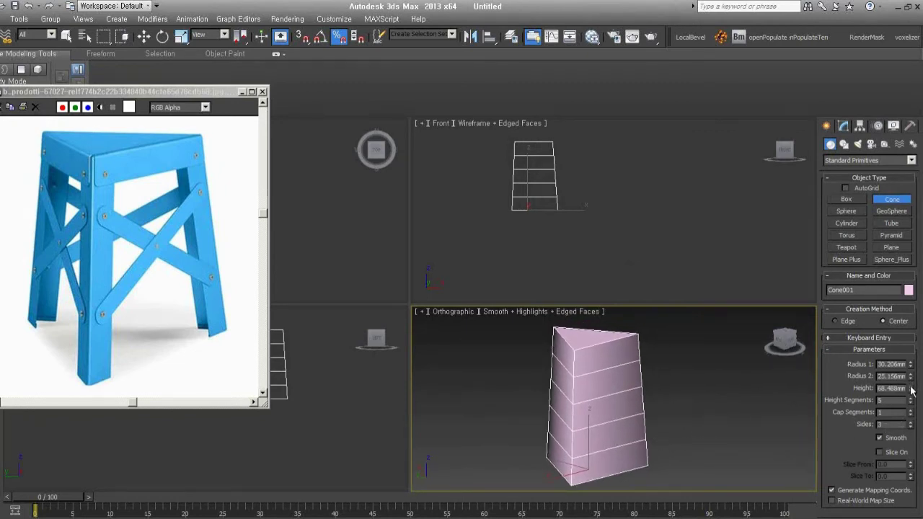
left_click_drag(911, 389, 910, 399)
middle_click_drag(659, 395, 626, 377)
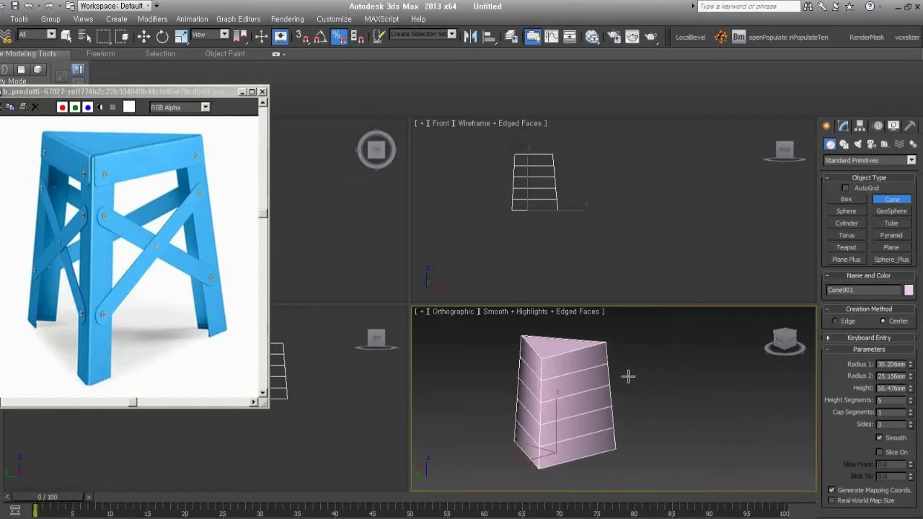
mouse_move(534, 433)
middle_mouse_down("alt")
mouse_move(589, 372)
mouse_move(601, 428)
middle_mouse_up("alt")
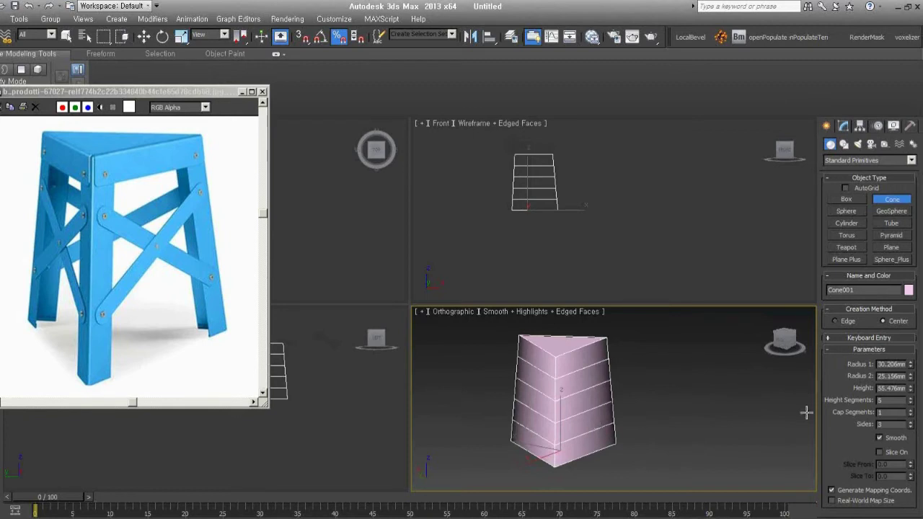
right_click(910, 402)
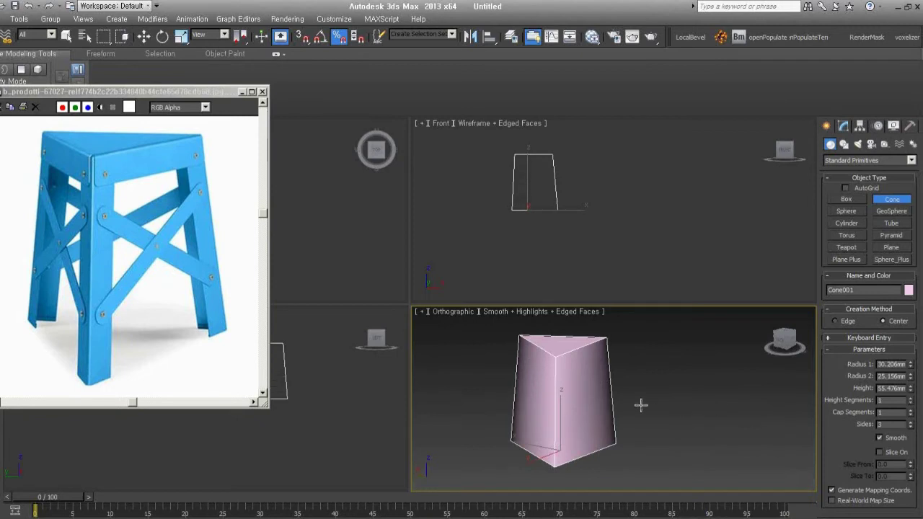
Shift-drag the cone to place an independent copy, Cone002, beside it.
left_click(606, 420)
key("w")
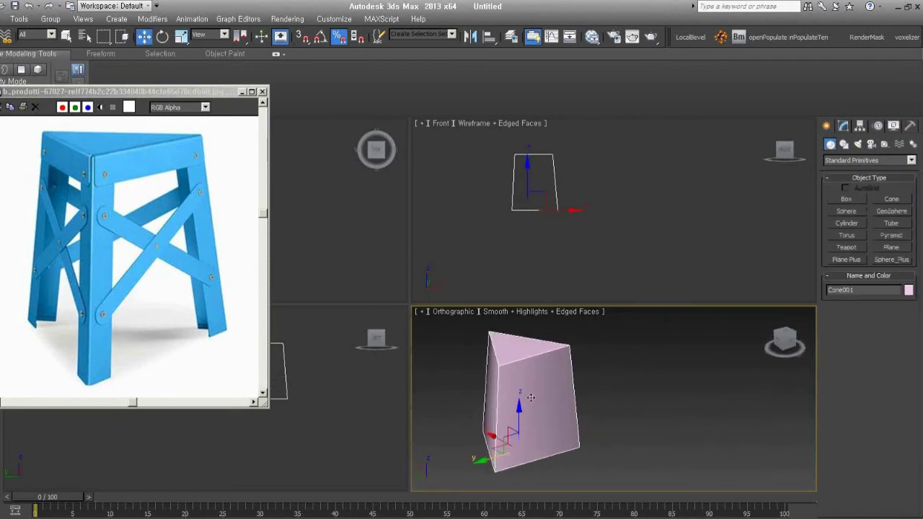
left_click_drag(531, 397, 519, 443, "shift")
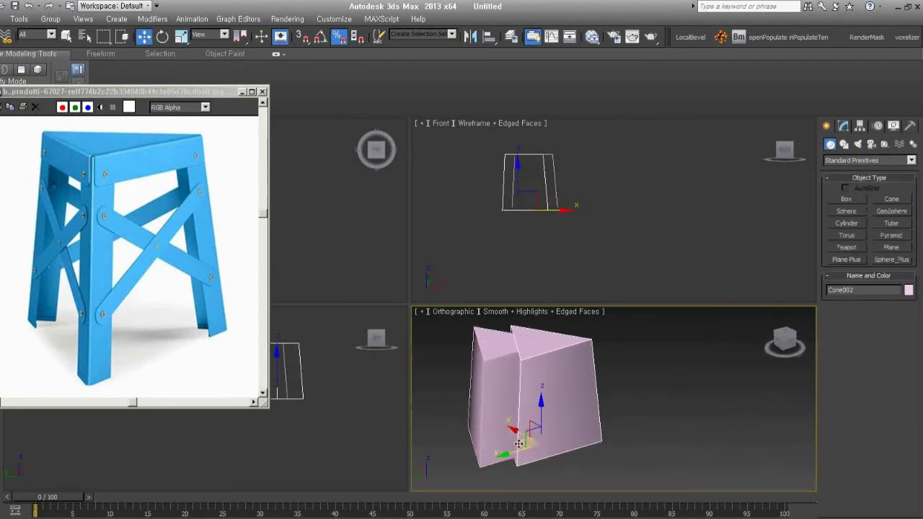
left_click_drag(518, 443, 638, 443, "shift")
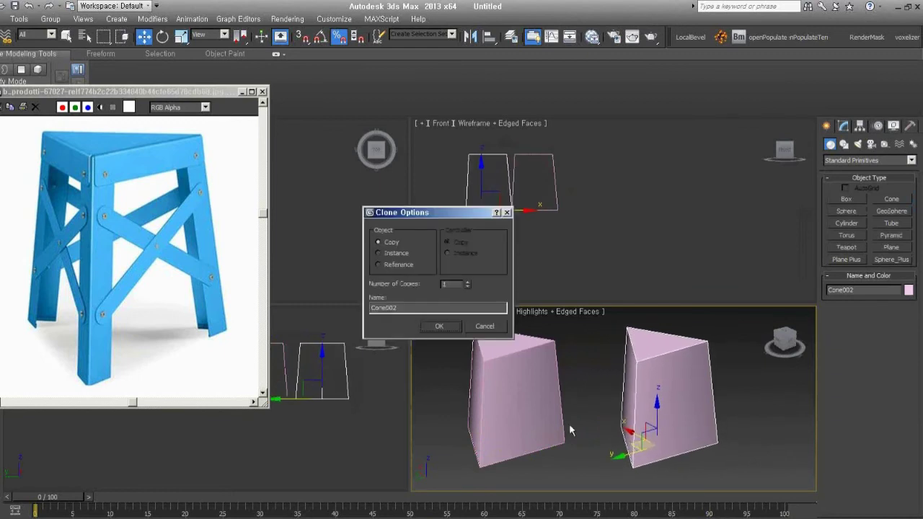
left_click(439, 325)
middle_click_drag(761, 401, 677, 395, "alt")
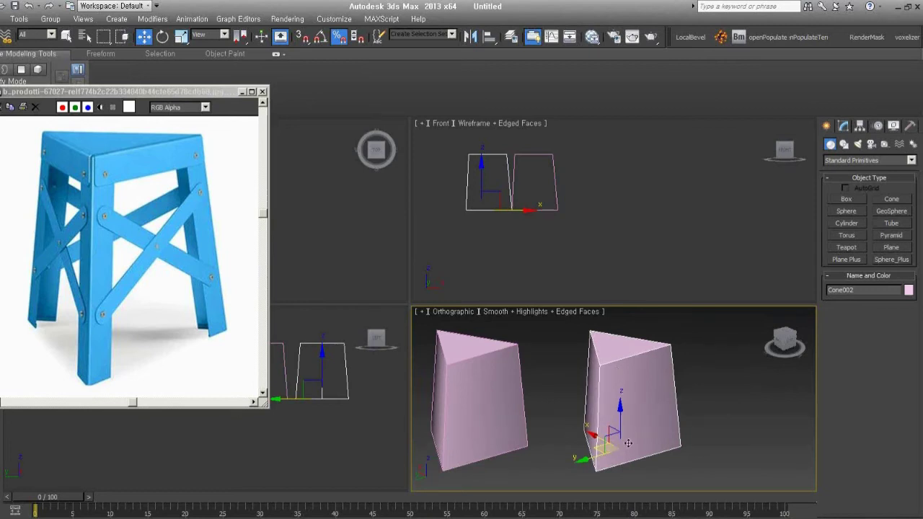
Frame both cones in the view and open the quad menu on the right cone, Cone002.
mouse_move(625, 393)
middle_mouse_down("alt")
mouse_move(711, 421)
mouse_move(637, 421)
mouse_move(683, 444)
middle_mouse_up("alt")
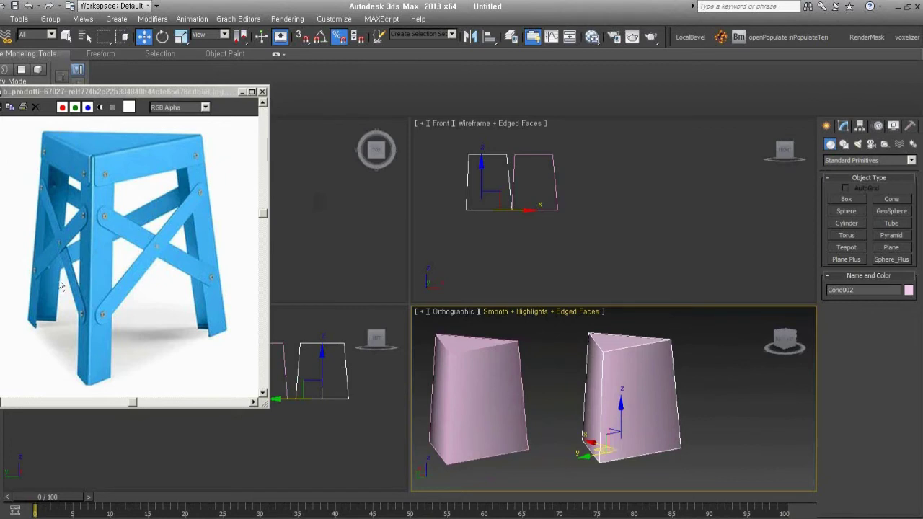
middle_click_drag(613, 399, 700, 377, "alt")
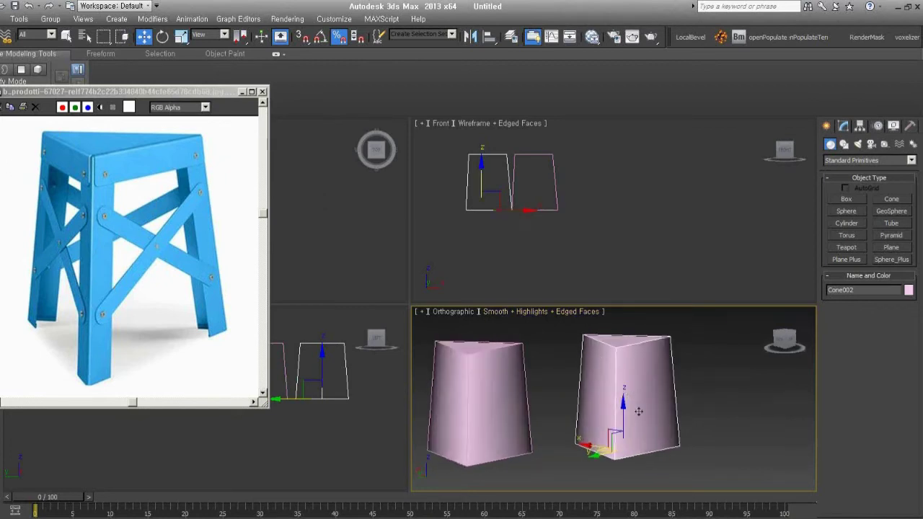
mouse_move(692, 454)
middle_mouse_down("alt")
mouse_move(664, 472)
mouse_move(676, 468)
middle_mouse_up("alt")
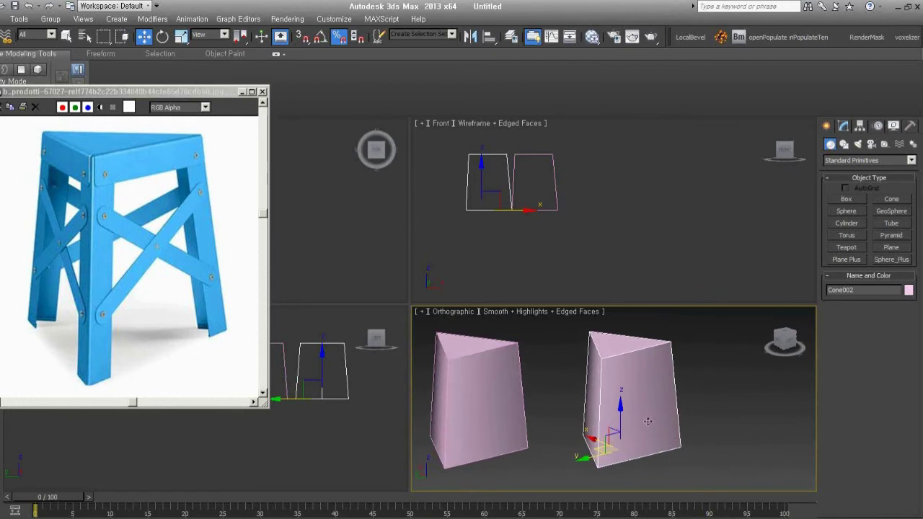
middle_click_drag(647, 422, 625, 417)
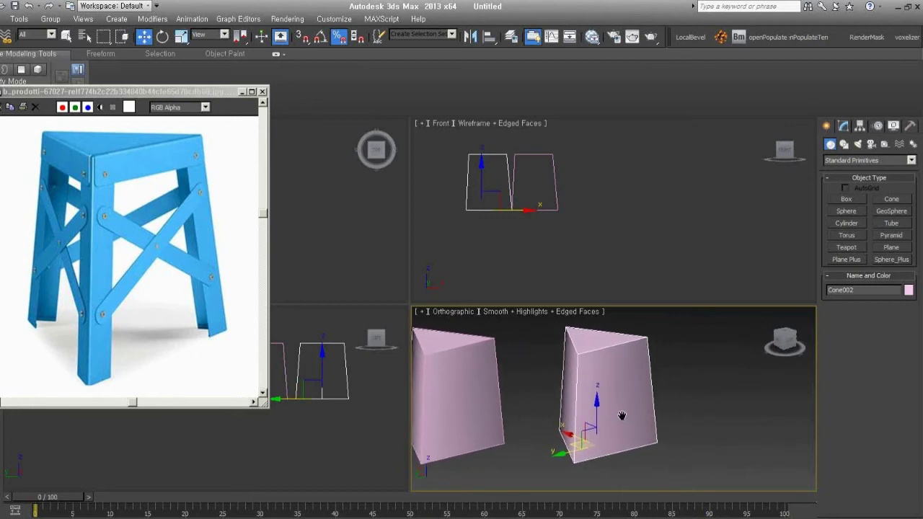
right_click(606, 364)
Convert Cone002 to Editable Poly and select its side polygons at Polygon level.
left_click(747, 478)
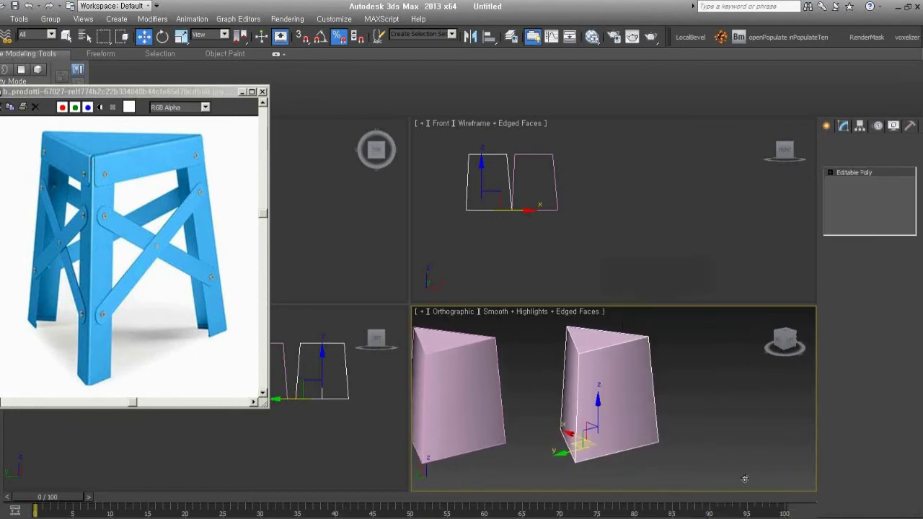
middle_click_drag(593, 404, 628, 411)
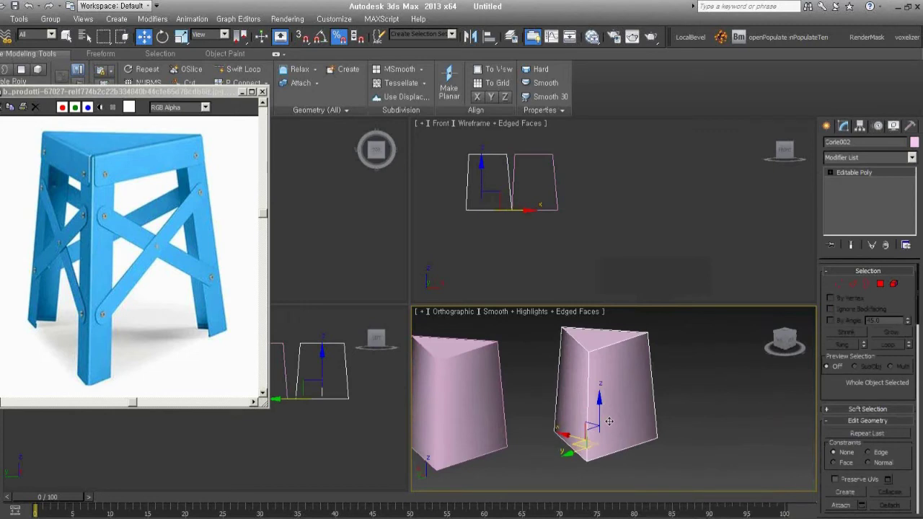
left_click(879, 284)
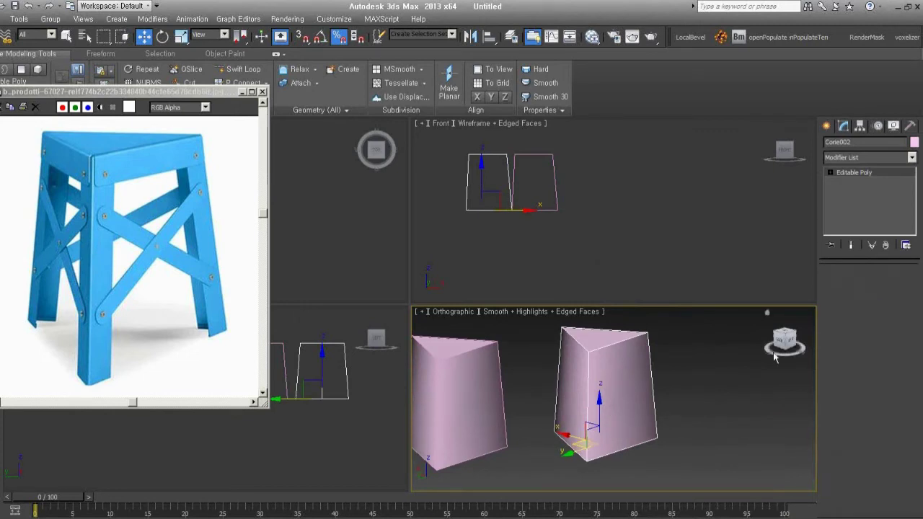
key("4")
left_click_drag(715, 391, 541, 371)
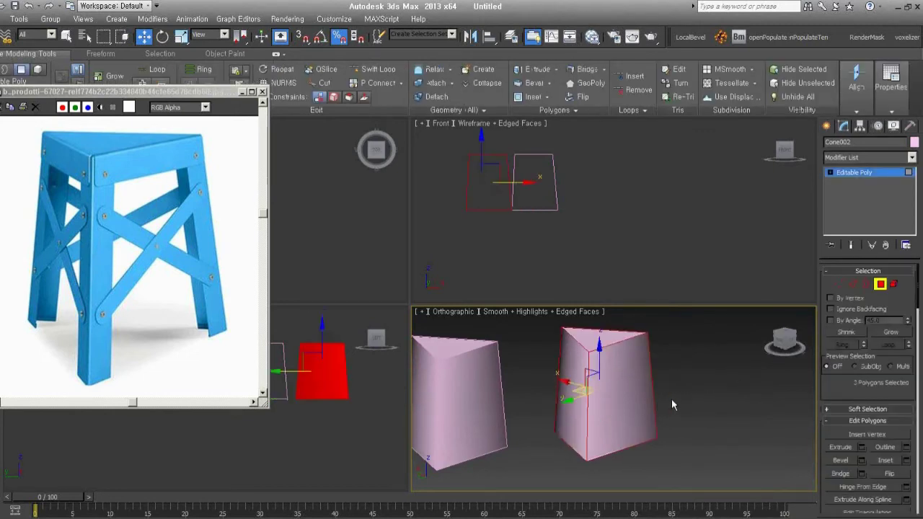
key("F2")
Detach the selected side faces as Object001.
mouse_move(689, 393)
middle_mouse_down("alt")
mouse_move(622, 387)
mouse_move(673, 380)
middle_mouse_up("alt")
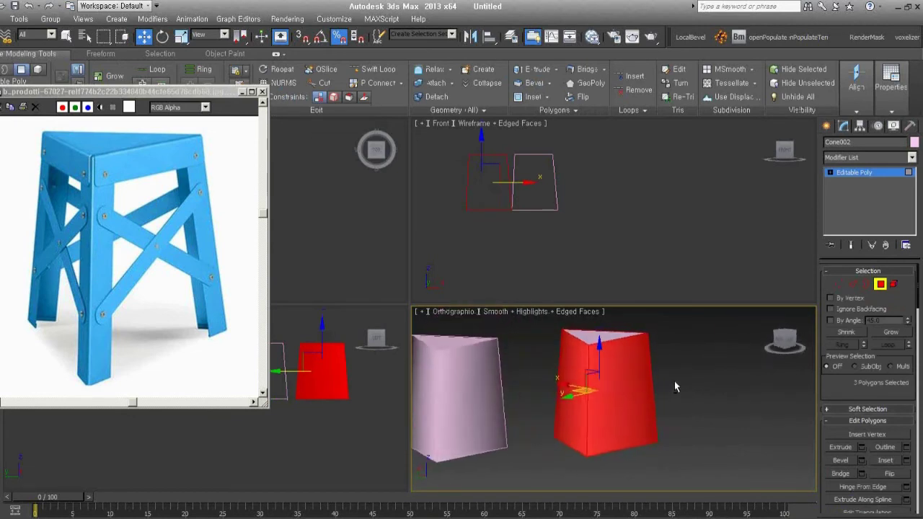
scroll(869, 401, "down", 1)
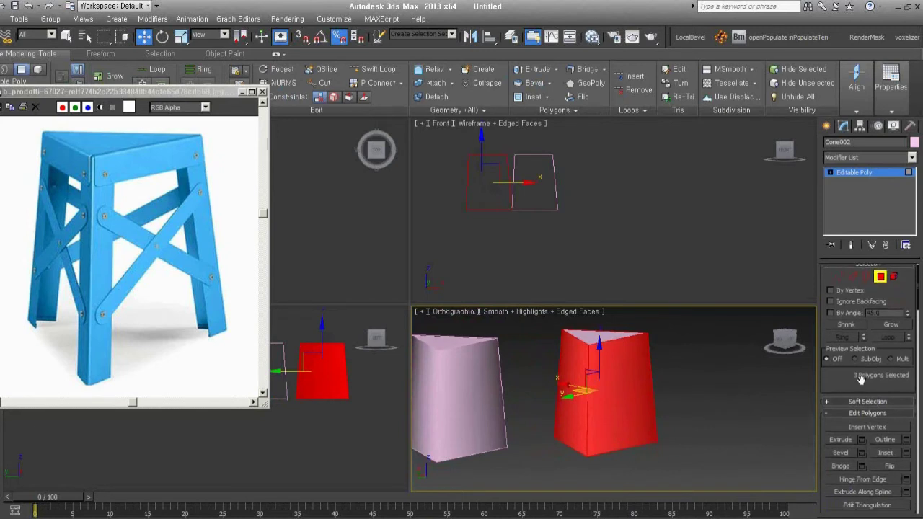
scroll(869, 346, "down", 5)
scroll(876, 288, "down", 4)
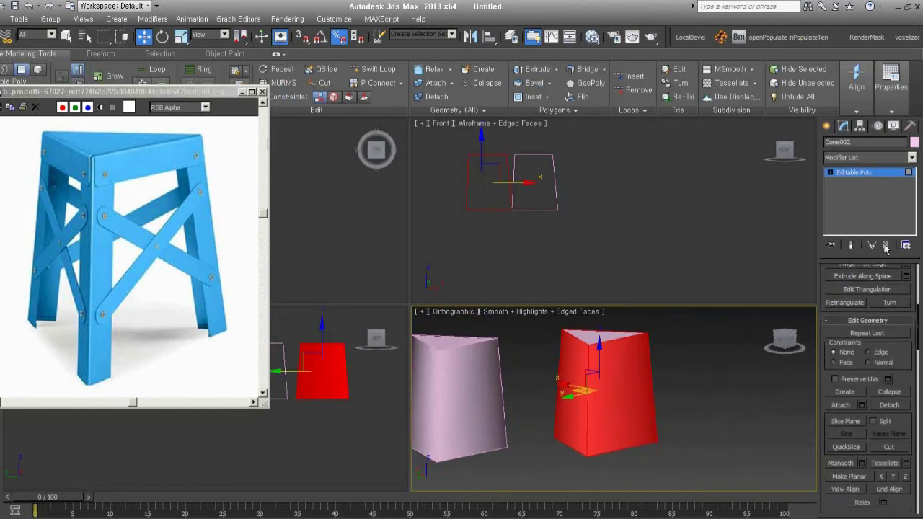
left_click(891, 406)
left_click(474, 282)
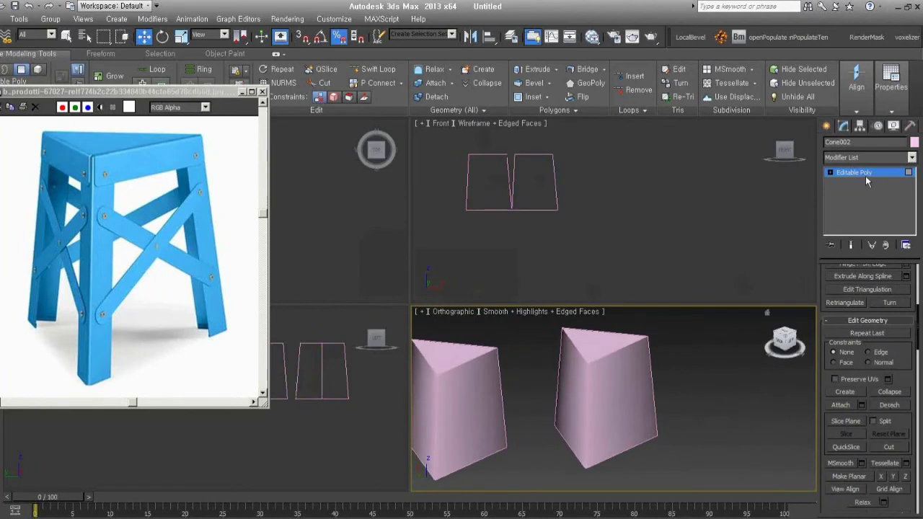
Check the underside, clear the face selection and return to object level.
middle_click_drag(708, 429, 697, 391, "alt")
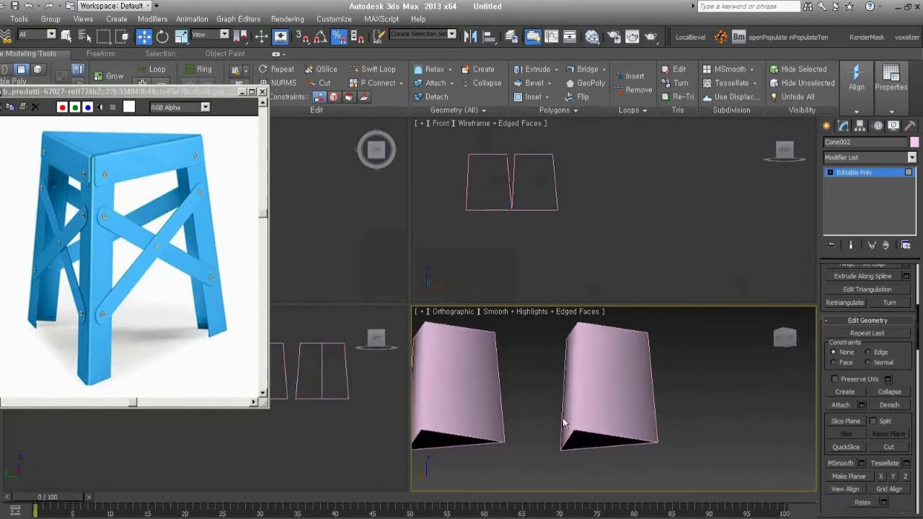
left_click(570, 437)
left_click(706, 489)
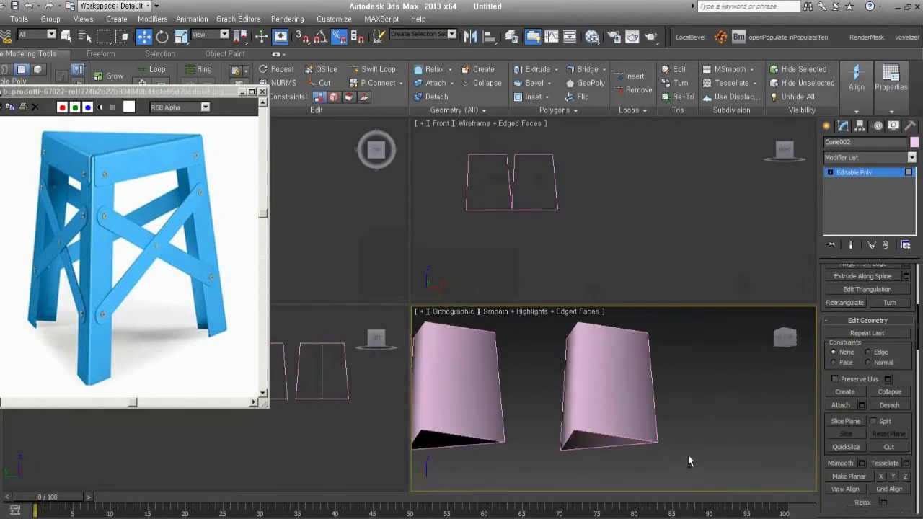
mouse_move(688, 455)
middle_mouse_down("alt")
mouse_move(692, 368)
mouse_move(697, 457)
mouse_move(688, 303)
middle_mouse_up("alt")
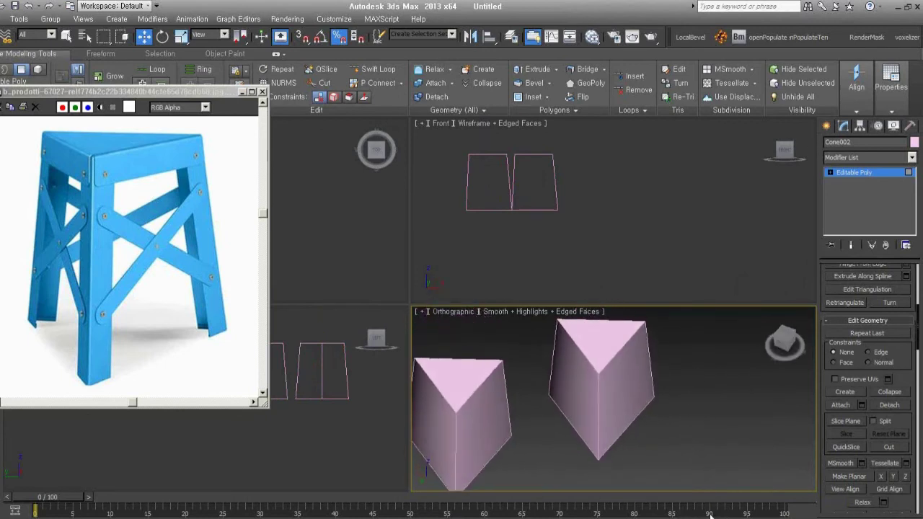
left_click(869, 173)
middle_click_drag(702, 421, 682, 384, "alt")
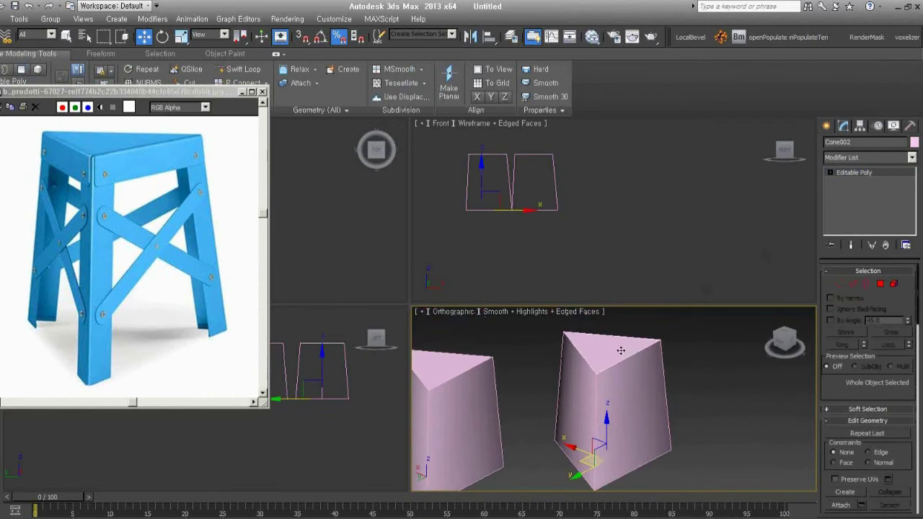
left_click_drag(620, 351, 607, 365)
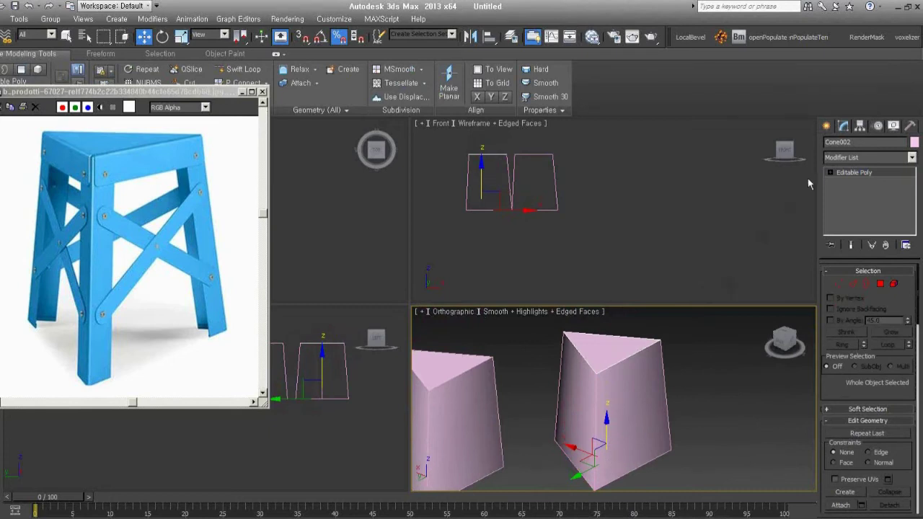
Move the pivot to the object's top using Affect Pivot Only.
left_click(861, 127)
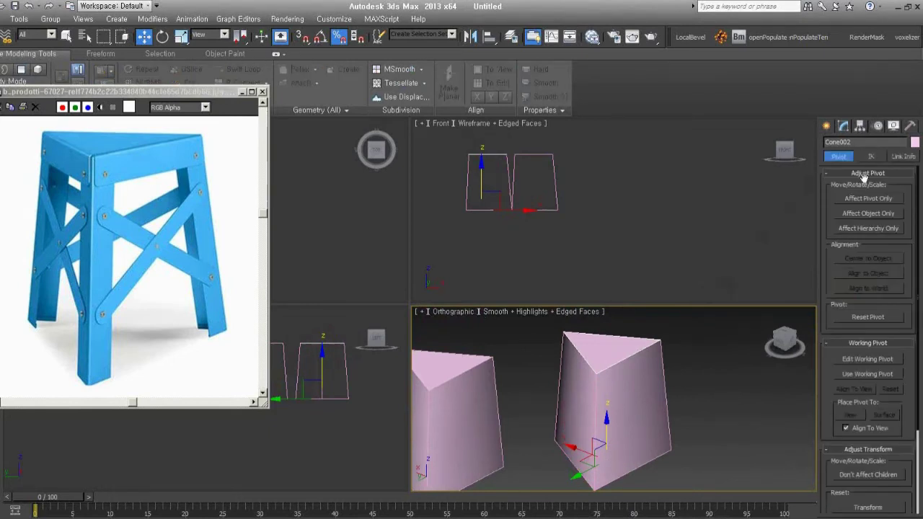
left_click(868, 198)
left_click(867, 260)
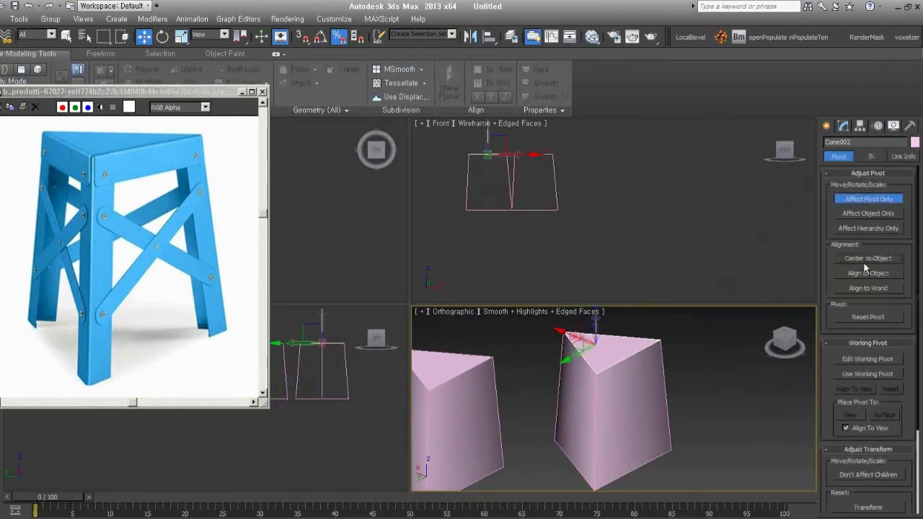
left_click(826, 126)
Select Object001 and pick its three vertical corner edges at Edge level.
mouse_move(634, 385)
middle_mouse_down("alt")
mouse_move(641, 442)
mouse_move(639, 457)
mouse_move(644, 418)
mouse_move(625, 460)
middle_mouse_up("alt")
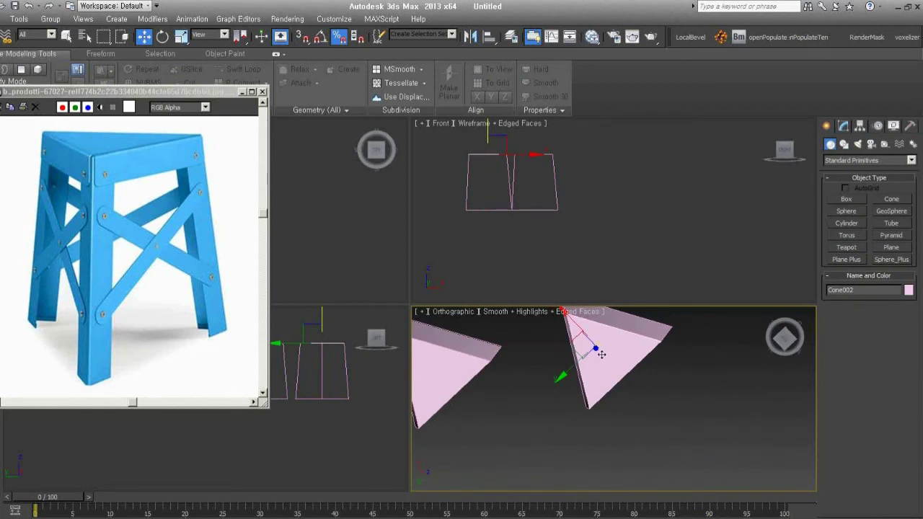
middle_click_drag(601, 354, 626, 362, "alt")
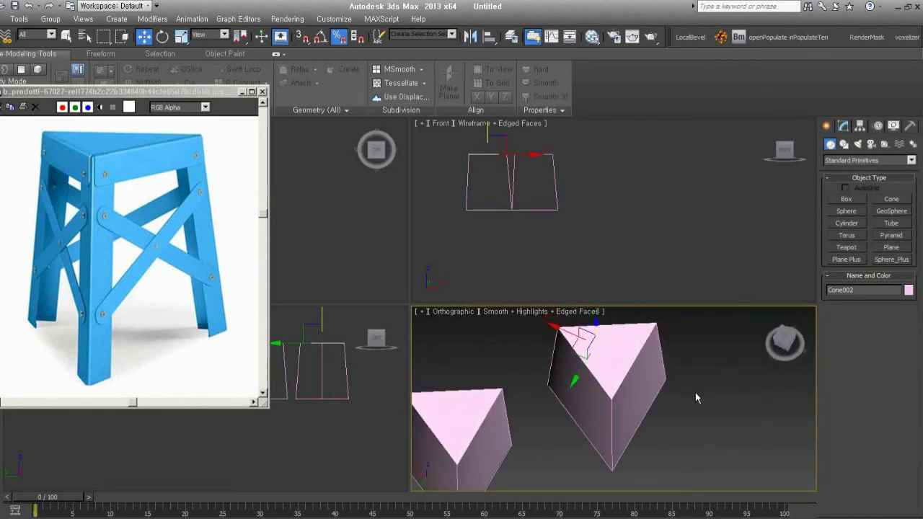
mouse_move(695, 398)
middle_mouse_down("alt")
mouse_move(705, 338)
mouse_move(678, 399)
mouse_move(685, 373)
mouse_move(656, 383)
mouse_move(674, 352)
mouse_move(636, 373)
middle_mouse_up("alt")
left_click(702, 439)
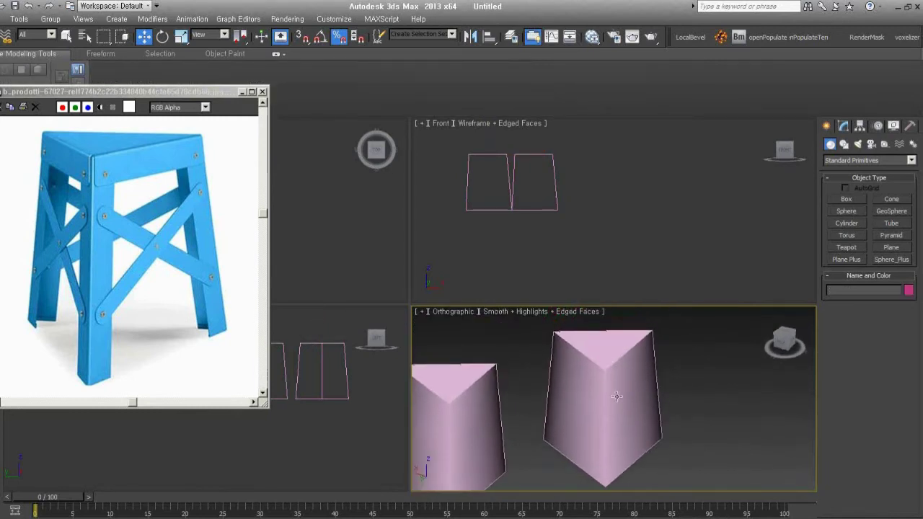
left_click(616, 395)
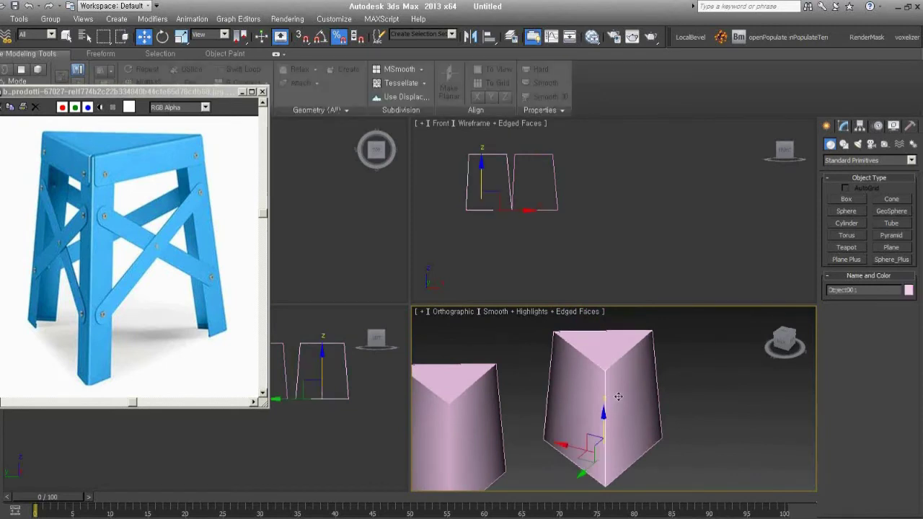
left_click(843, 128)
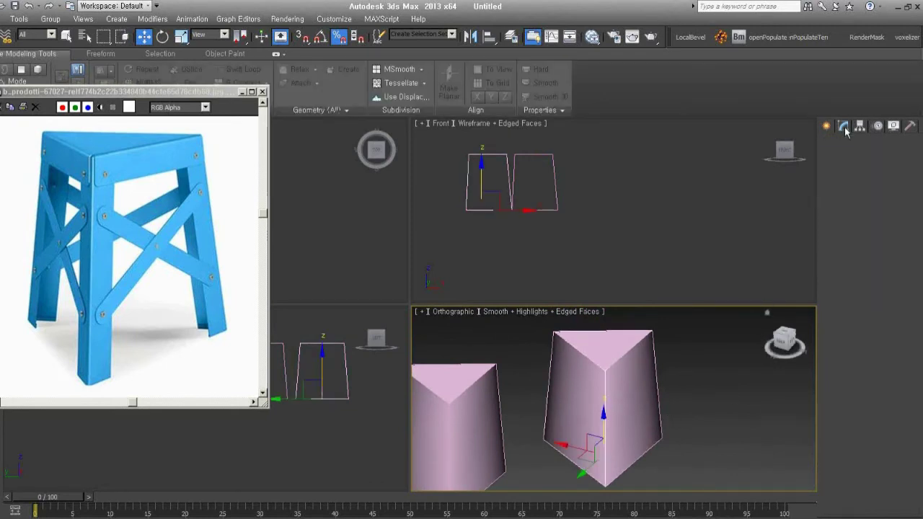
left_click(852, 283)
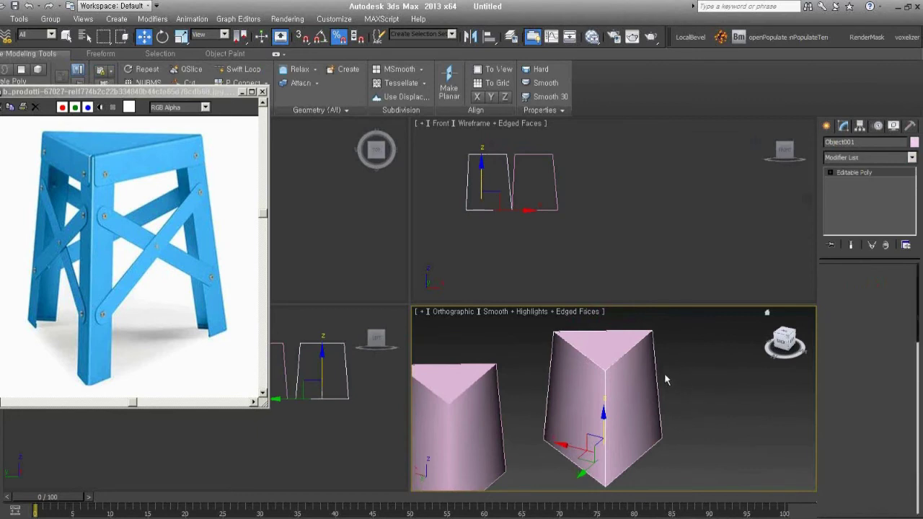
left_click(606, 400)
Try an 8.654mm chamfer on the selected edges, then cancel it.
mouse_move(532, 393)
middle_mouse_down("alt")
mouse_move(619, 418)
mouse_move(714, 406)
mouse_move(683, 409)
middle_mouse_up("alt")
right_click(620, 380)
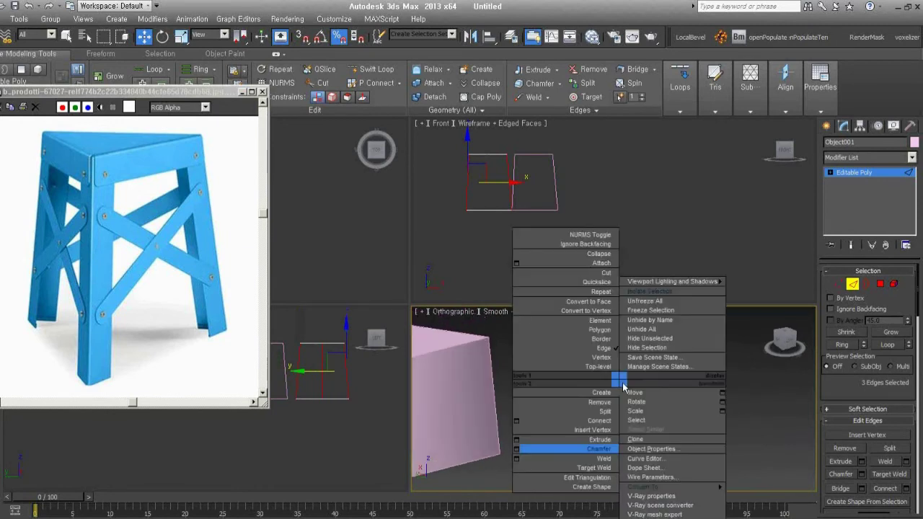
left_click(573, 449)
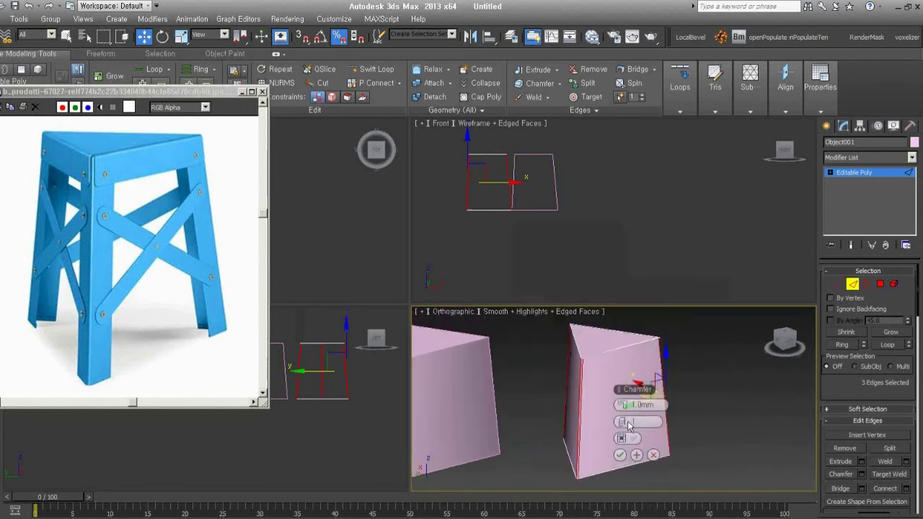
left_click_drag(646, 404, 644, 407)
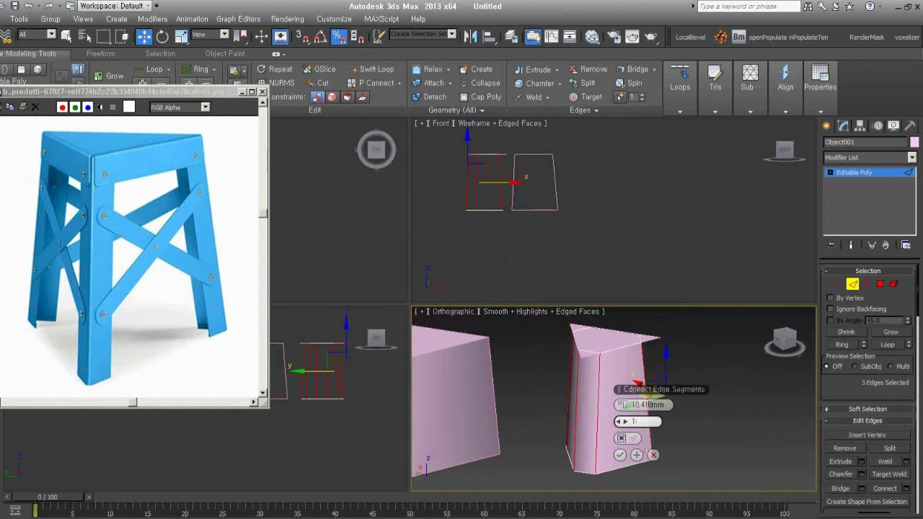
left_click(653, 454)
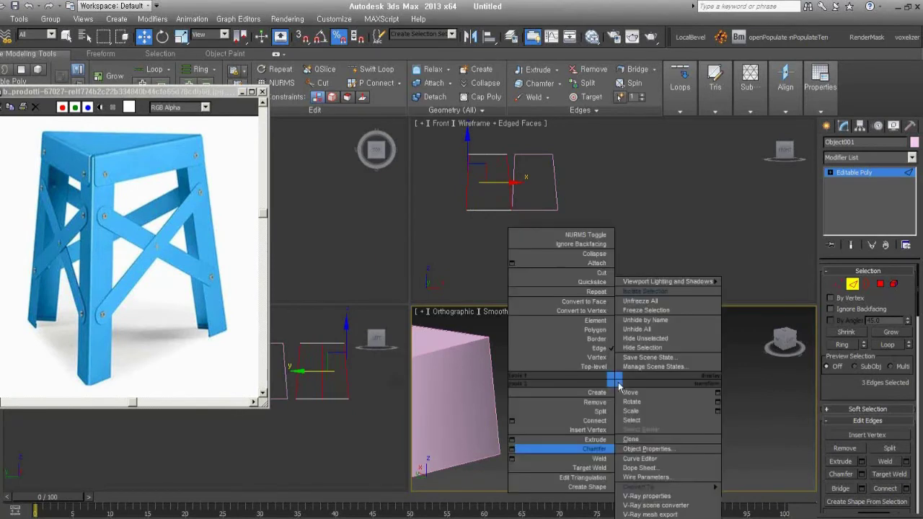
Extrude the three edges with 0 height and about 9.873mm width.
right_click(617, 380)
left_click(512, 441)
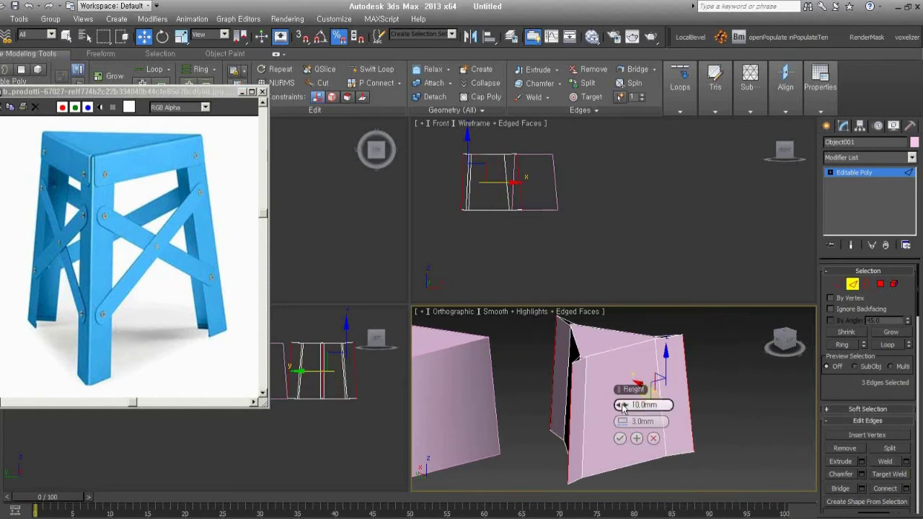
mouse_move(624, 405)
left_mouse_down()
mouse_move(622, 433)
mouse_move(634, 418)
left_mouse_up()
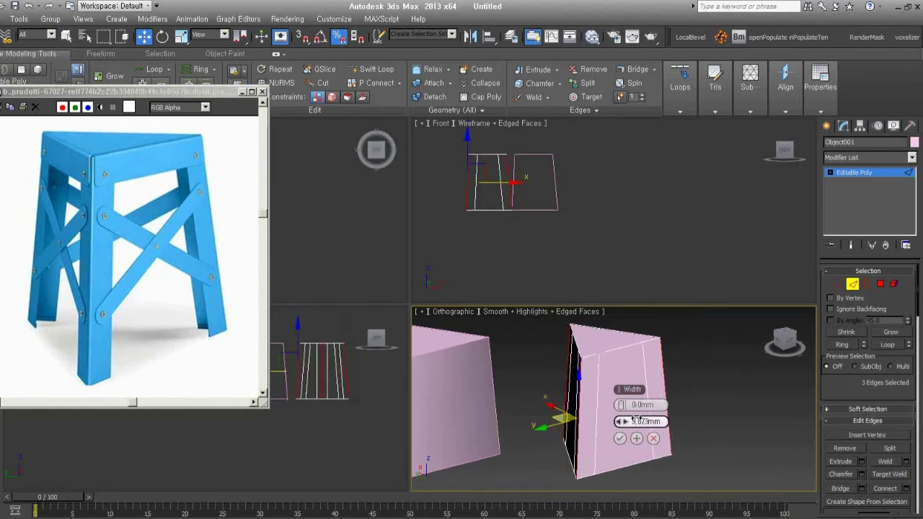
left_click_drag(634, 421, 589, 453)
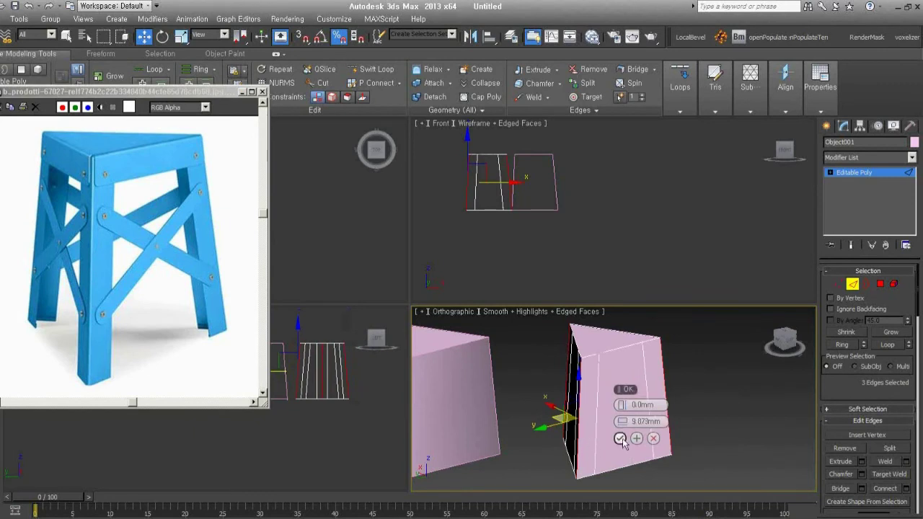
left_click(619, 439)
Delete three side polygons of the box to open up the legs.
key("4")
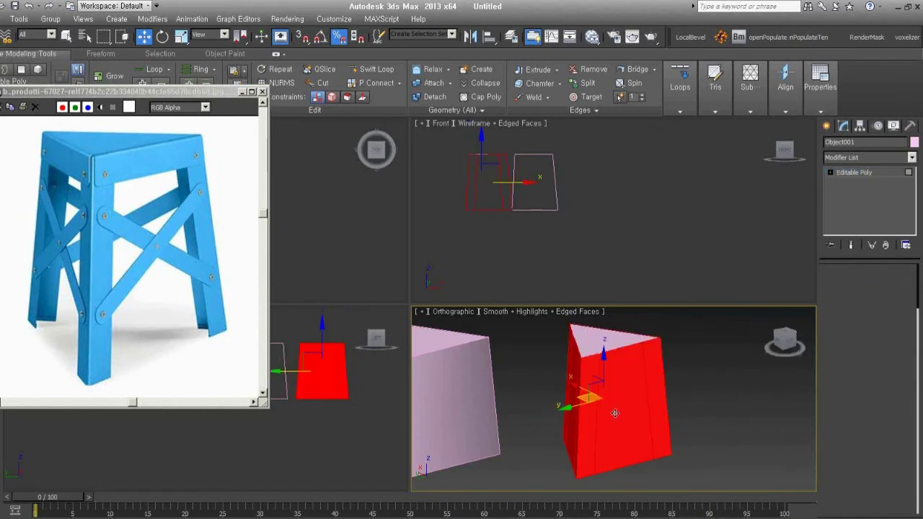
middle_click_drag(629, 415, 575, 413, "alt")
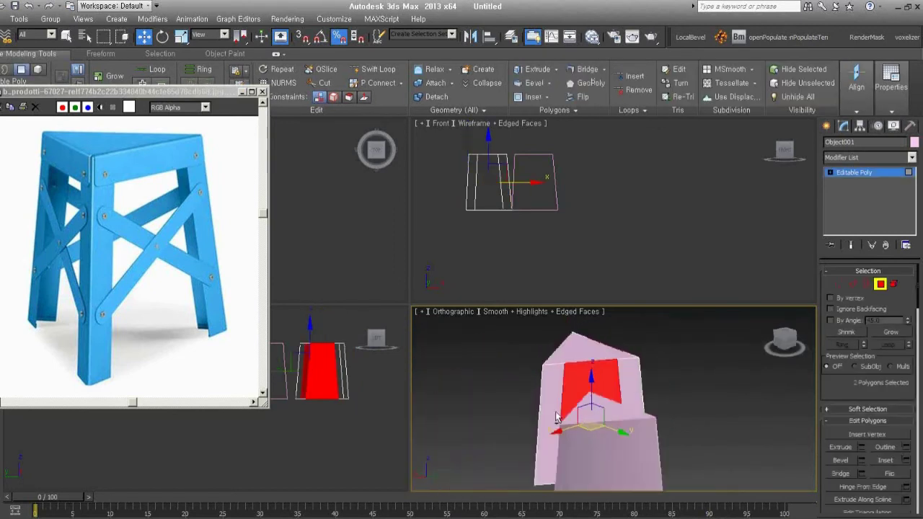
middle_click_drag(631, 457, 560, 455, "alt")
left_click(560, 455, "ctrl")
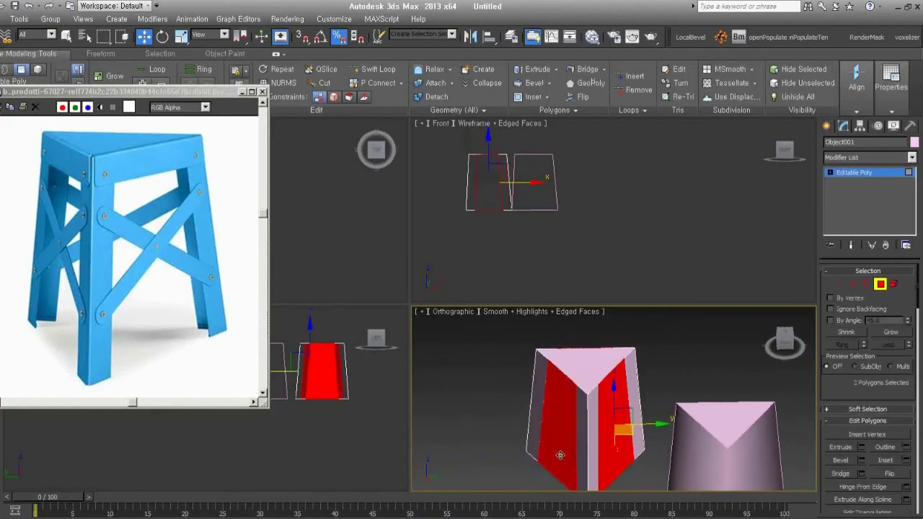
key("Delete")
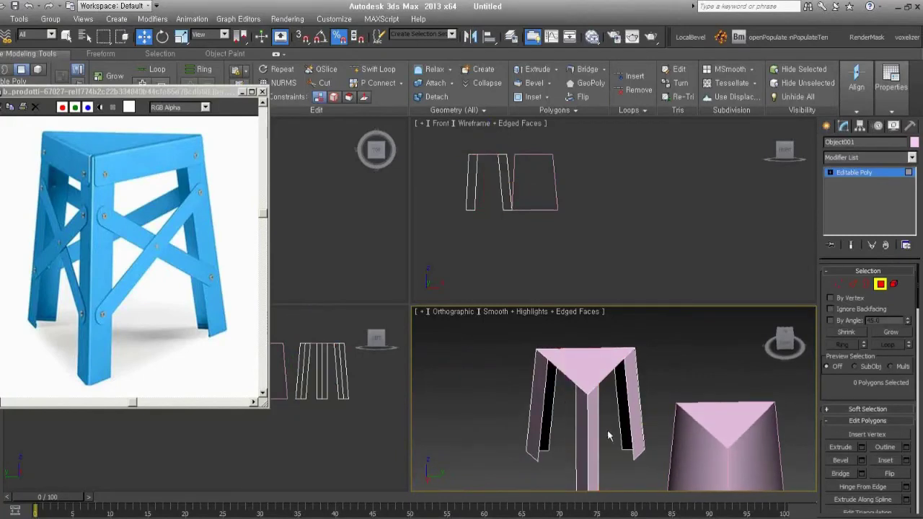
Clone the whole stool and place the copy beside it.
mouse_move(608, 435)
middle_mouse_down("alt")
mouse_move(662, 414)
mouse_move(577, 412)
middle_mouse_up("alt")
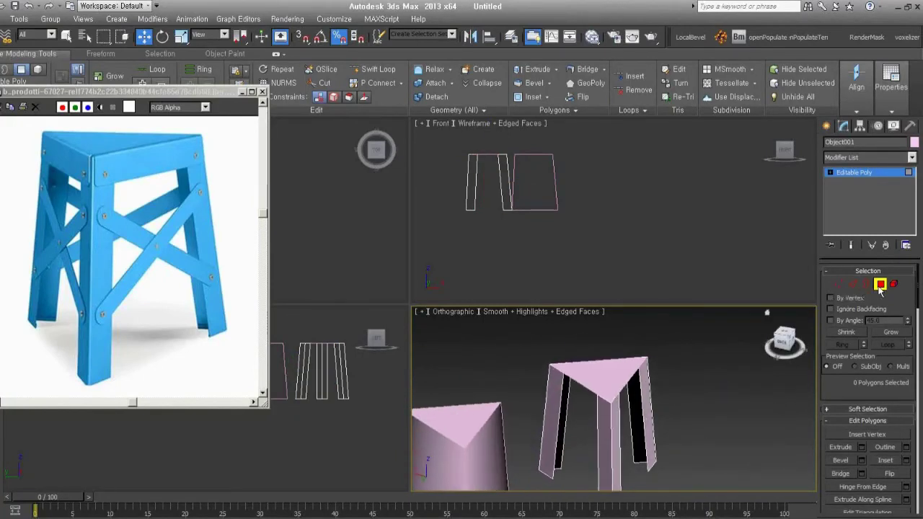
left_click(881, 284)
scroll(657, 395, "down", 3)
left_click(666, 405)
left_click(576, 376)
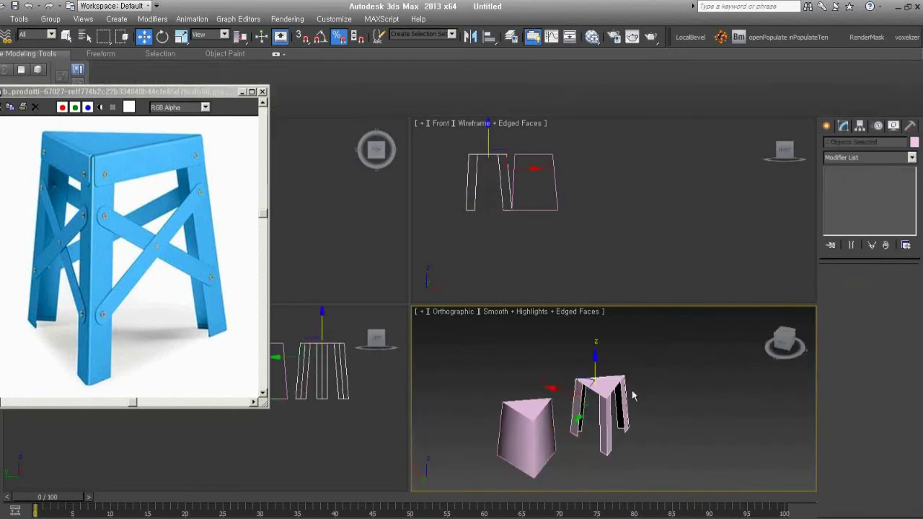
middle_click_drag(630, 433, 582, 426, "alt")
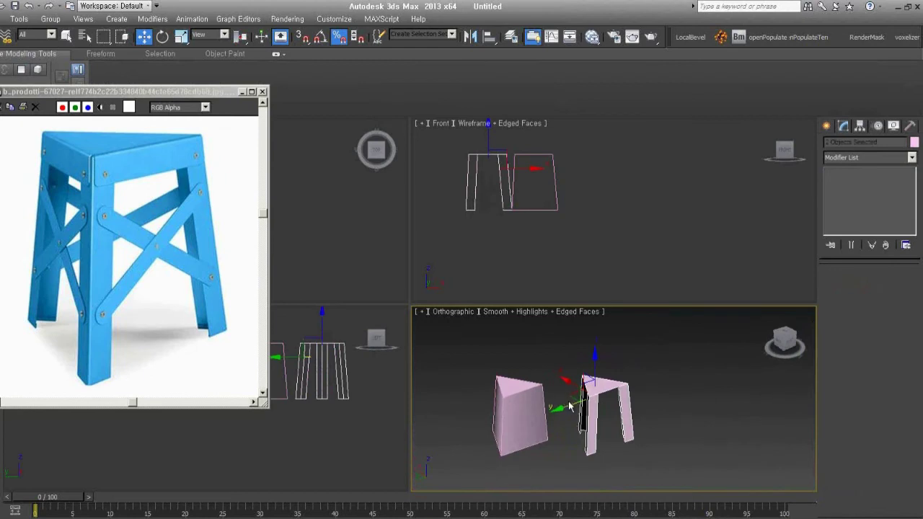
mouse_move(569, 406)
left_mouse_down("shift")
mouse_move(660, 395)
mouse_move(655, 408)
left_mouse_up("shift")
left_click(456, 328)
Select the right-hand copy, Cone003, and switch to Edge level.
scroll(633, 426, "up", 2)
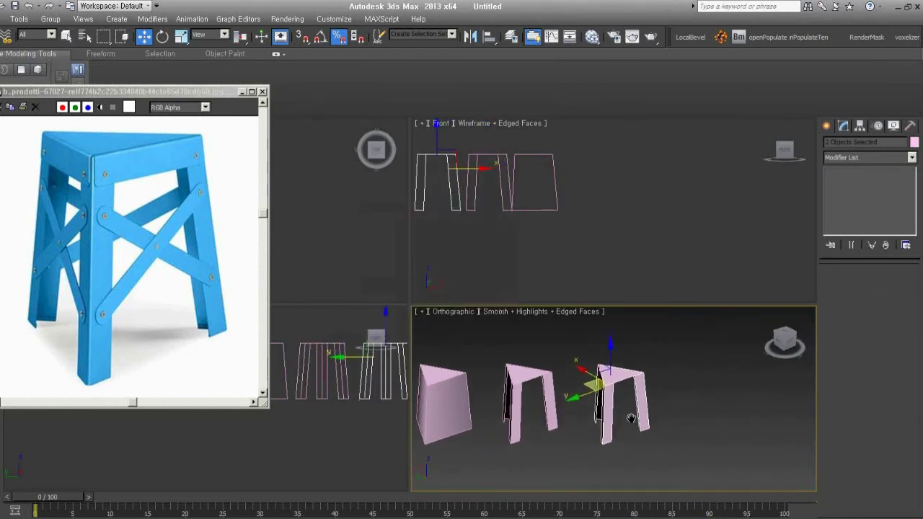
scroll(632, 426, "up", 3)
left_click(632, 426)
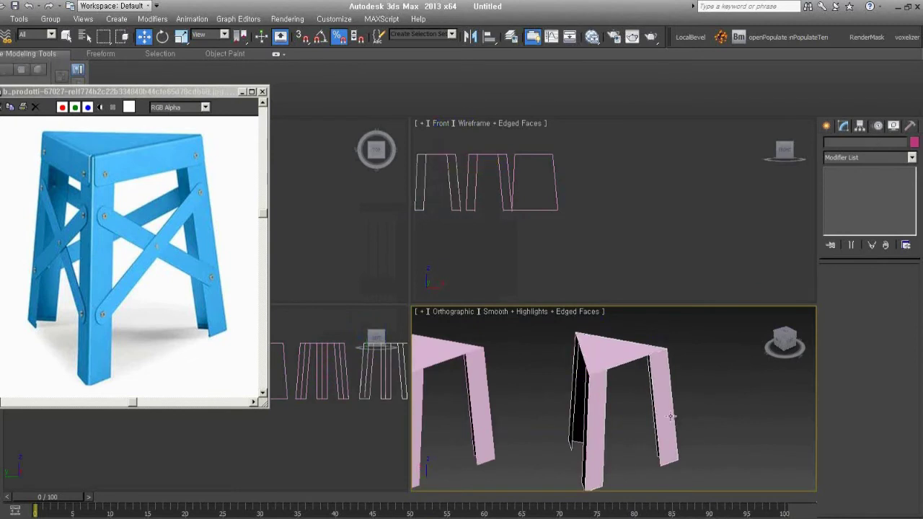
scroll(659, 425, "up", 1)
scroll(661, 421, "up", 1)
middle_click_drag(660, 421, 673, 406)
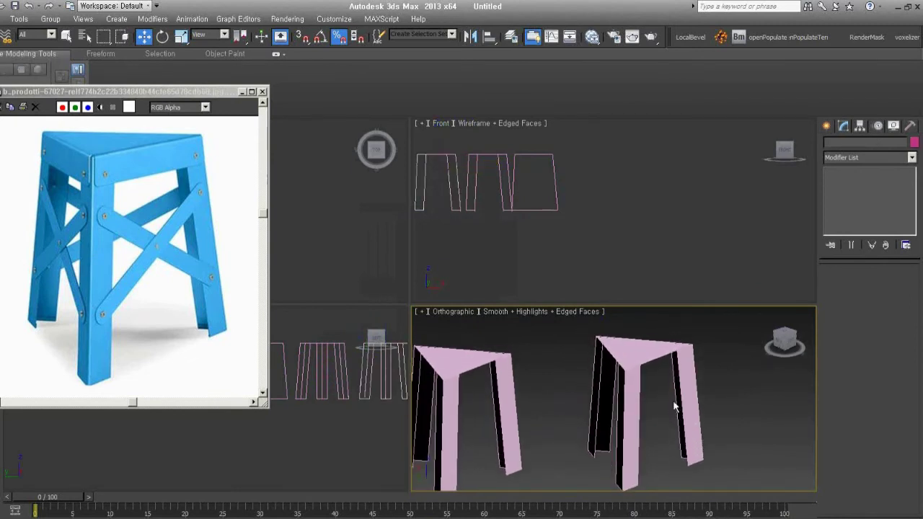
left_click(656, 354)
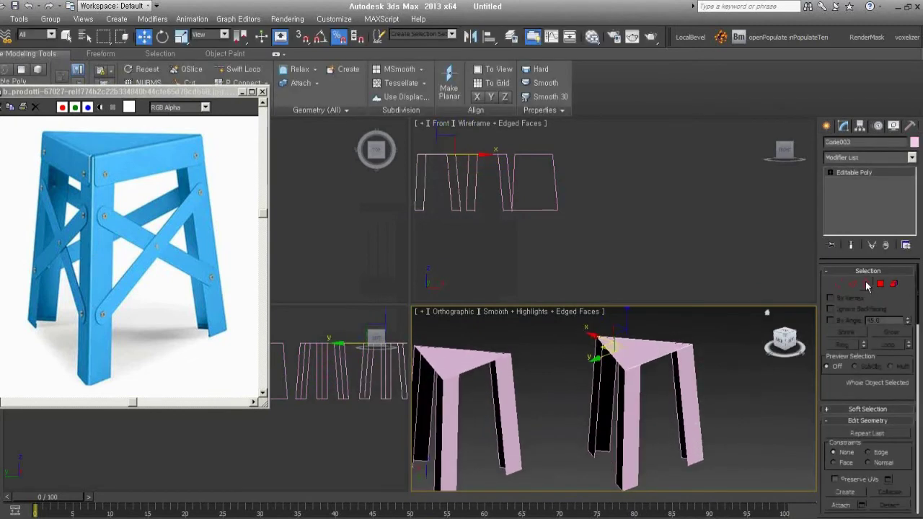
key("2")
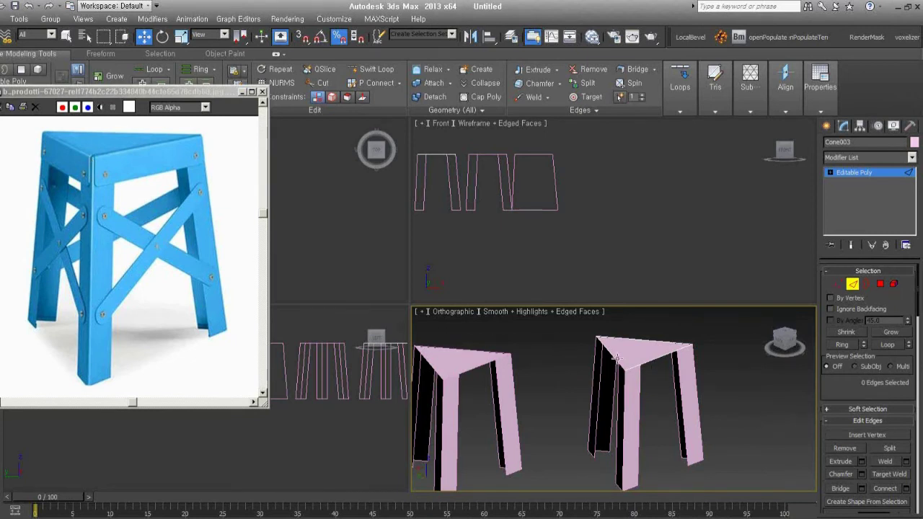
Select the stool's top outline edges and set the upper viewport to Top view.
middle_click_drag(690, 378, 670, 386, "alt")
left_click(663, 369)
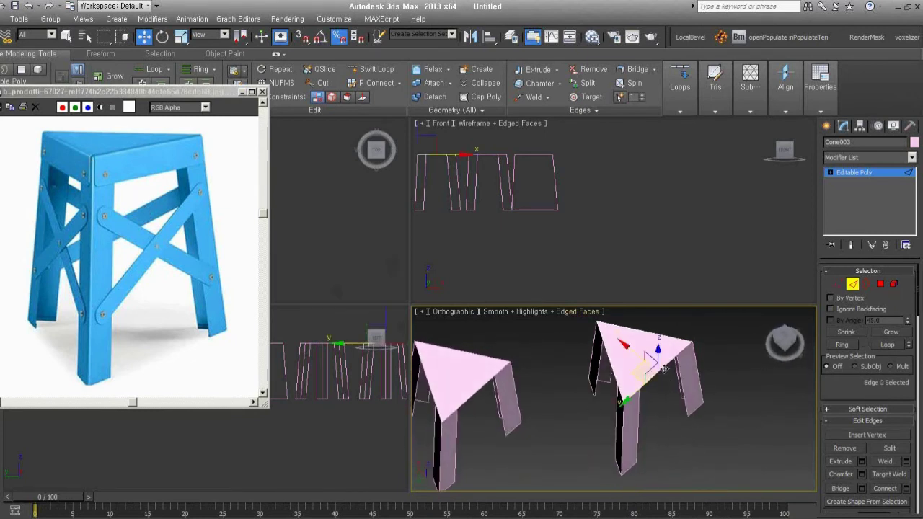
left_click(607, 330)
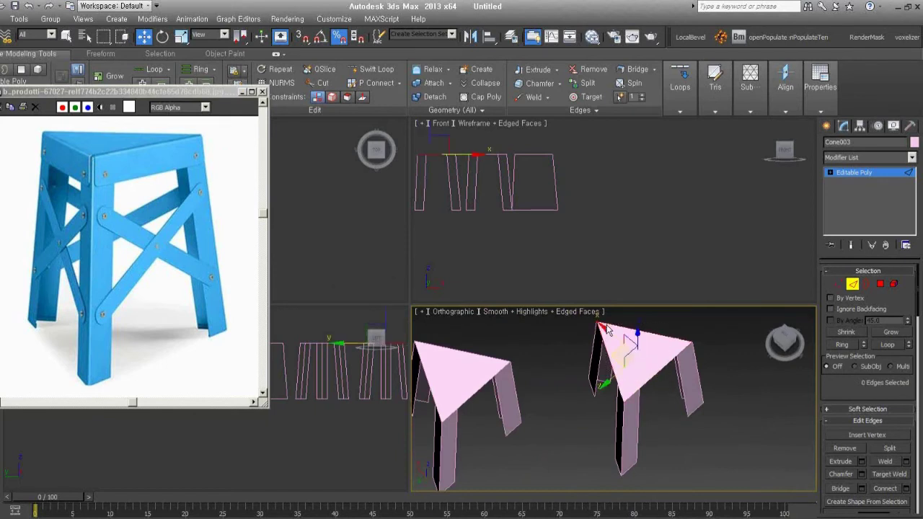
right_click(592, 245)
key("t")
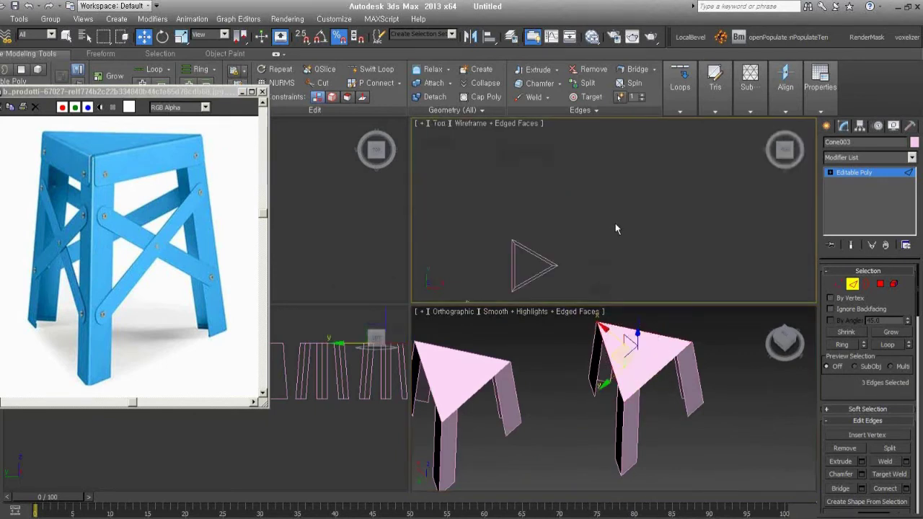
scroll(628, 180, "up", 2)
scroll(559, 220, "up", 2)
scroll(580, 202, "up", 2)
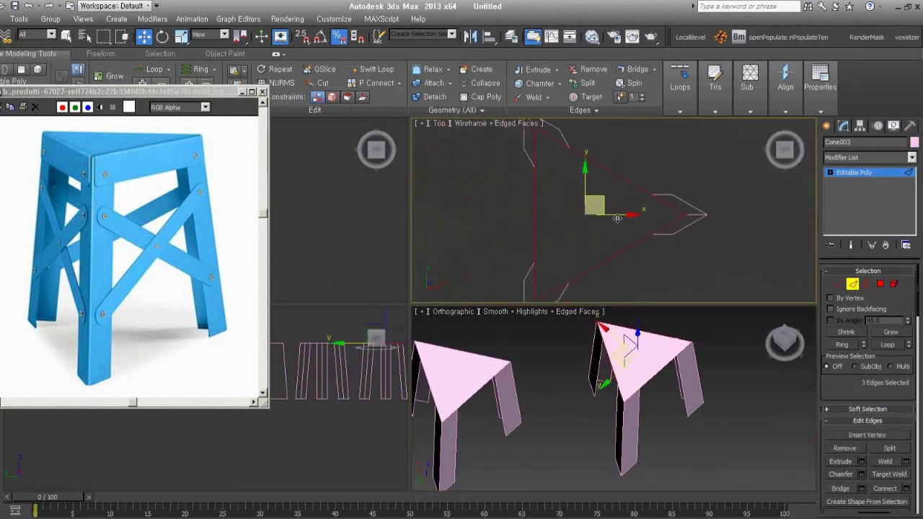
Scale the top triangle outline larger and toggle two snap types.
right_click(582, 196)
left_click(602, 215)
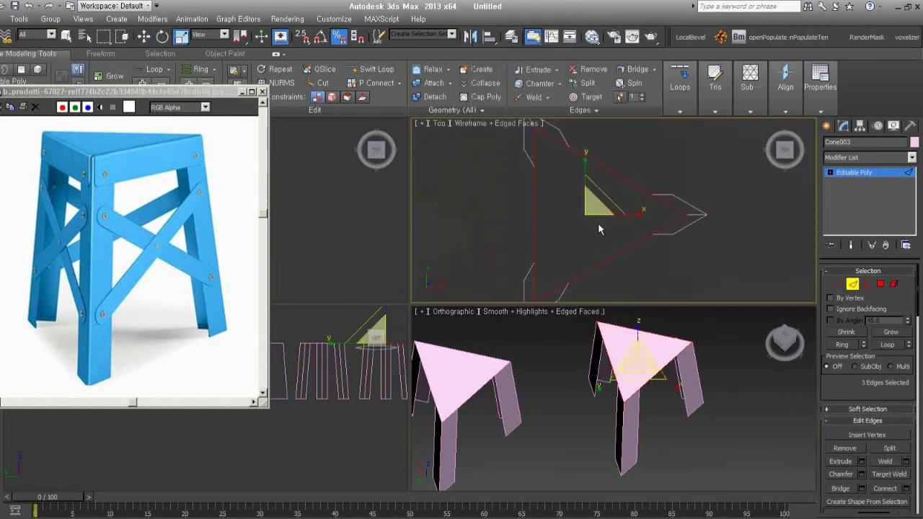
left_click_drag(602, 205, 605, 197)
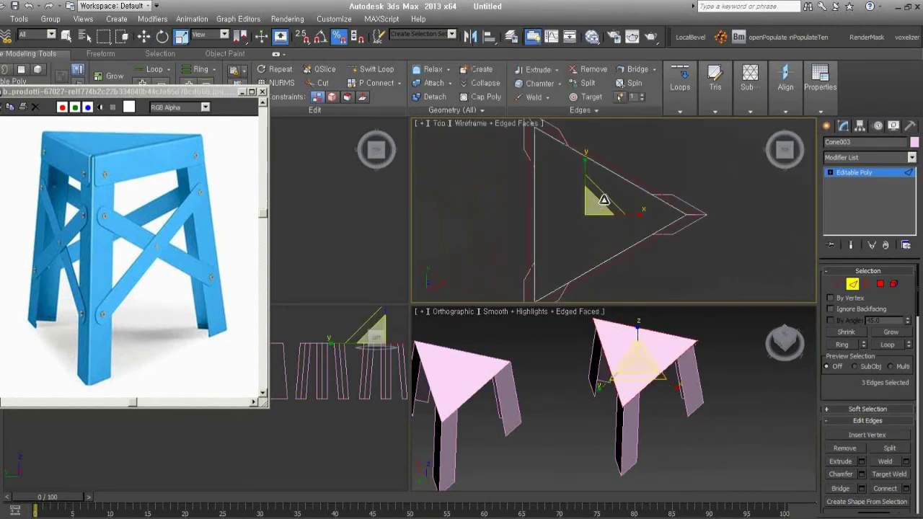
right_click(605, 196)
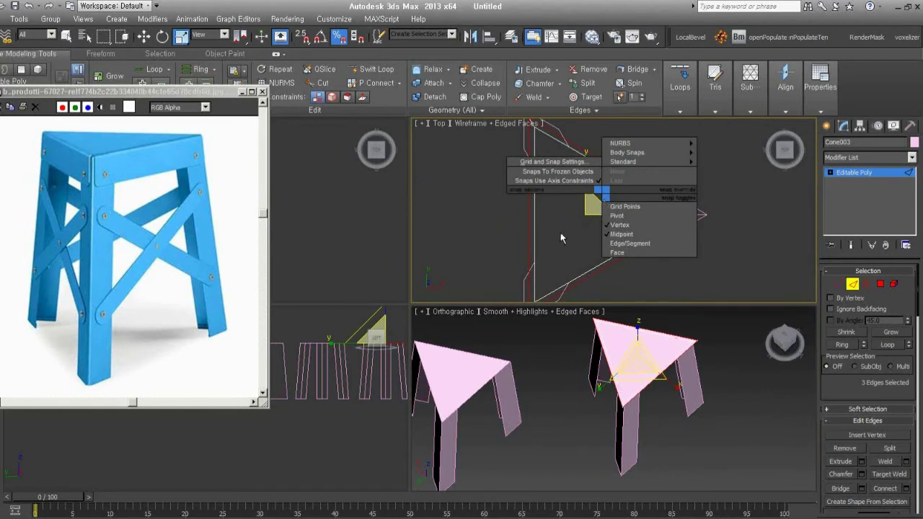
left_click(593, 208)
right_click(612, 181)
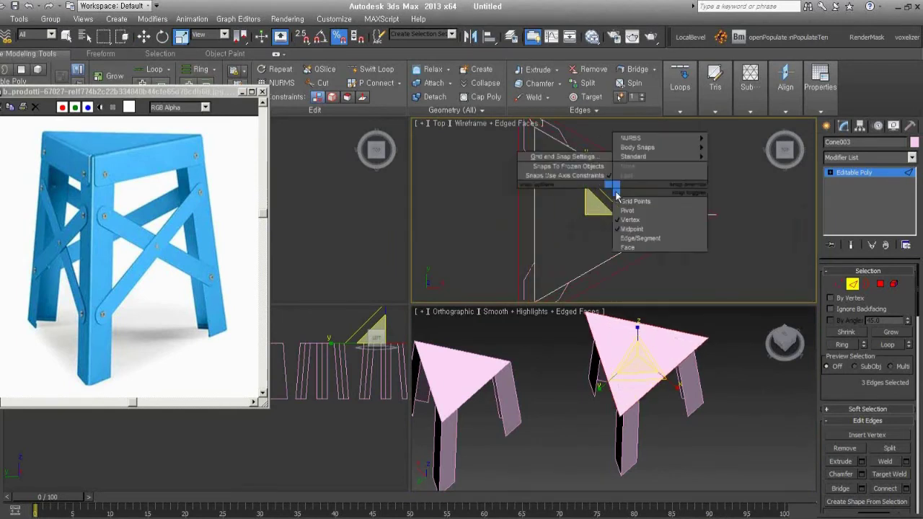
left_click(587, 218)
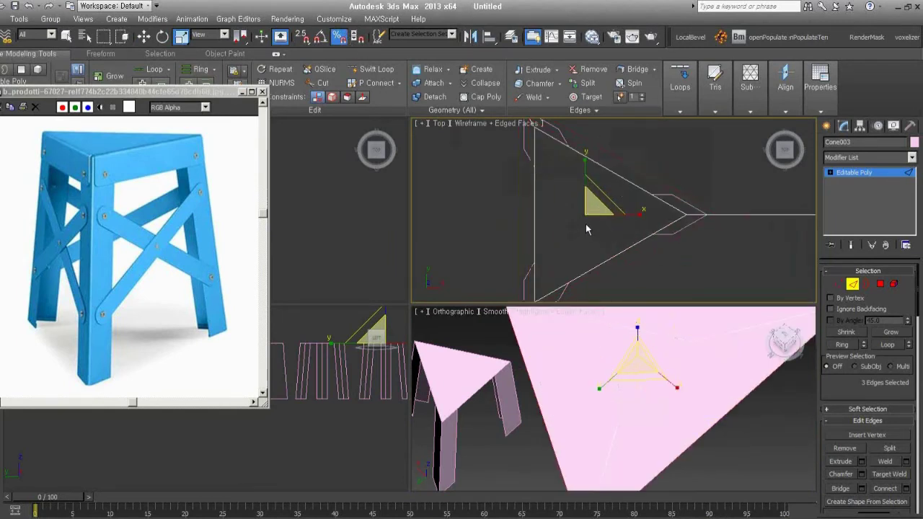
Rescale the top triangle edges larger, then back down, in the Top view.
right_click(646, 410)
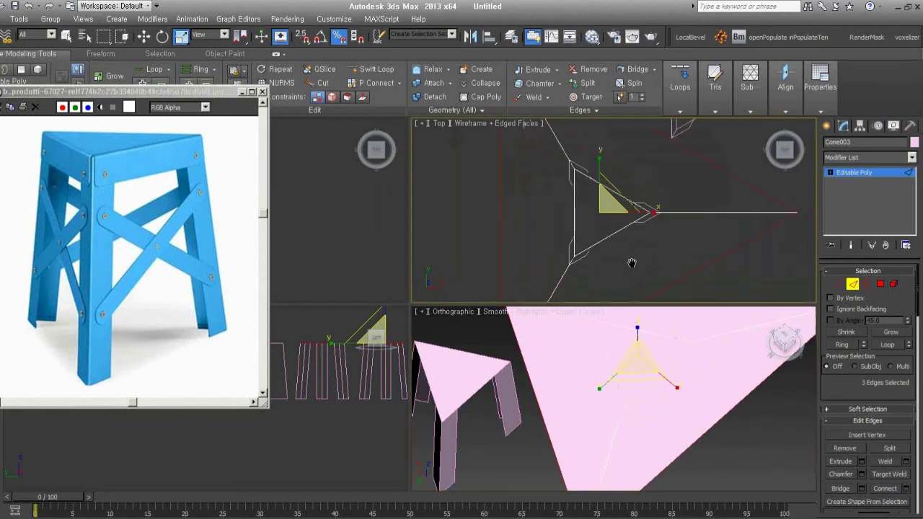
scroll(623, 336, "down", 4)
right_click(608, 230)
scroll(588, 163, "down", 2)
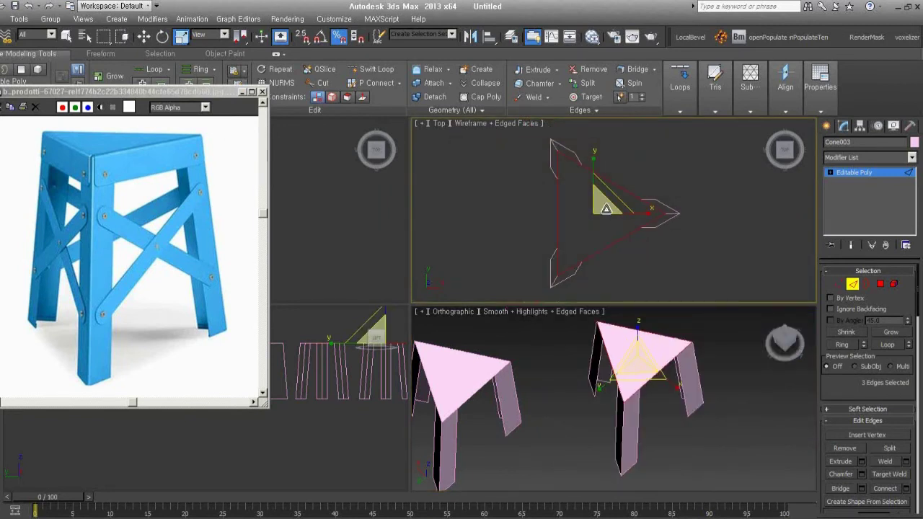
left_click_drag(607, 209, 618, 189)
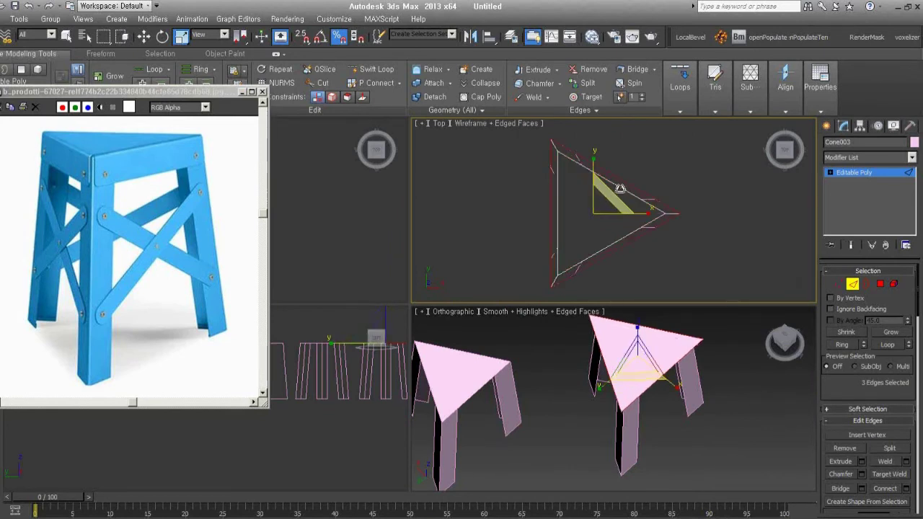
left_click_drag(620, 188, 731, 250)
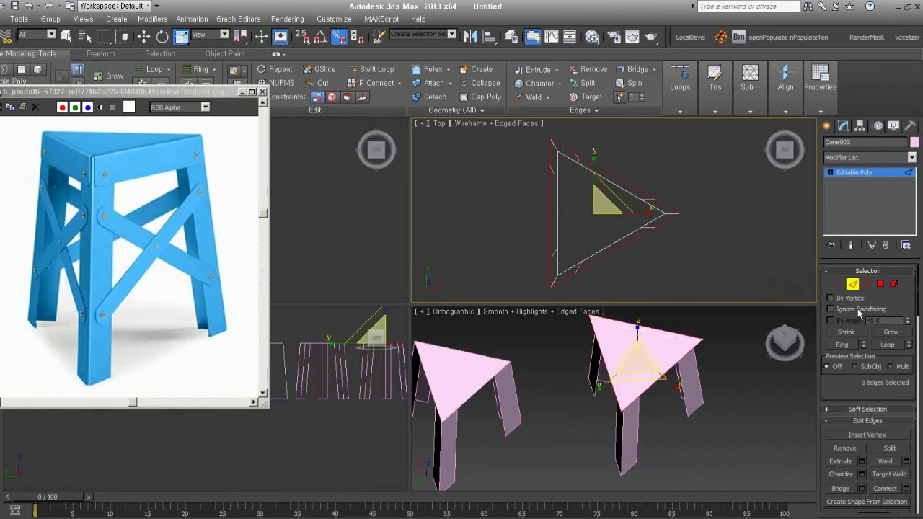
Reselect just the three upper edges around the triangular seat.
left_click(757, 245)
left_click(670, 211)
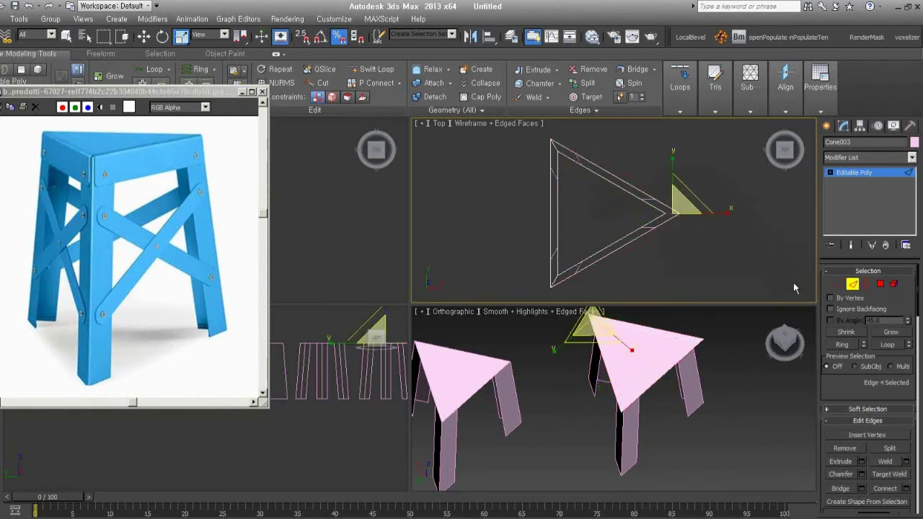
left_click(840, 345)
left_click(610, 252)
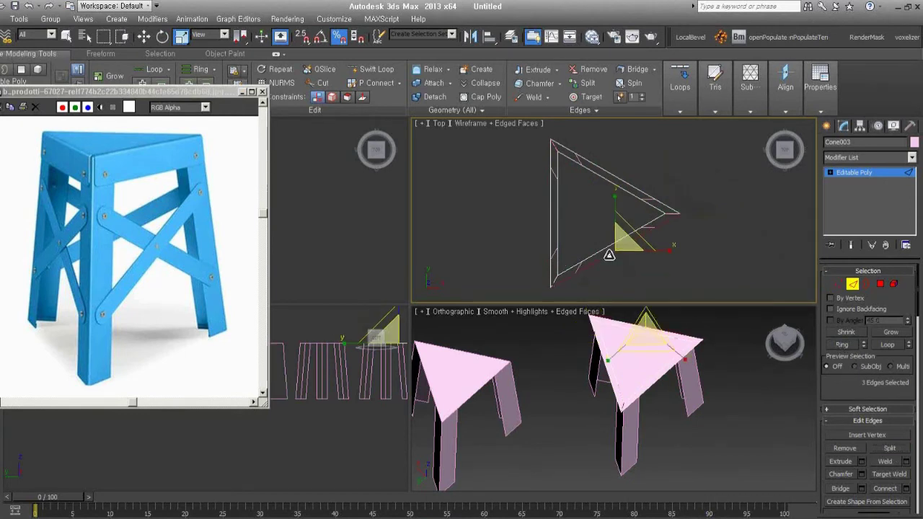
left_click(609, 172)
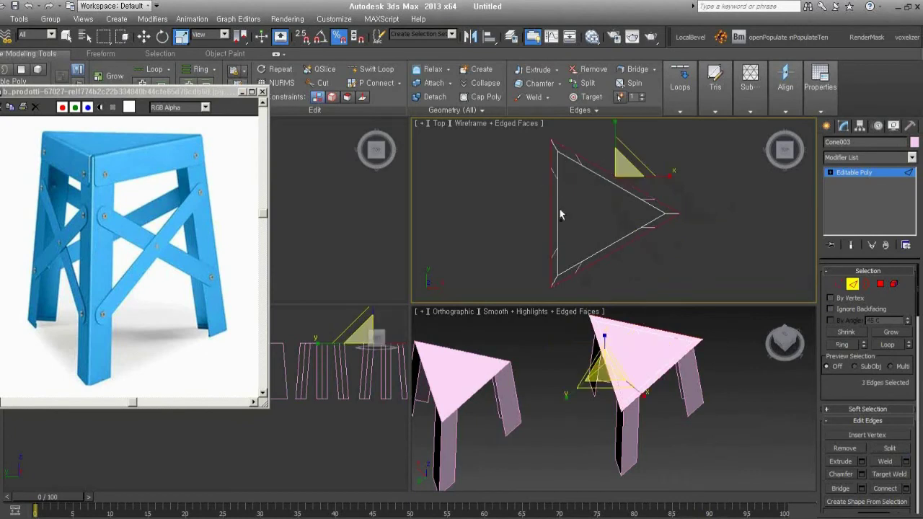
Chamfer the three seat corners and trial-scale the edges inward.
left_click_drag(619, 170, 625, 180)
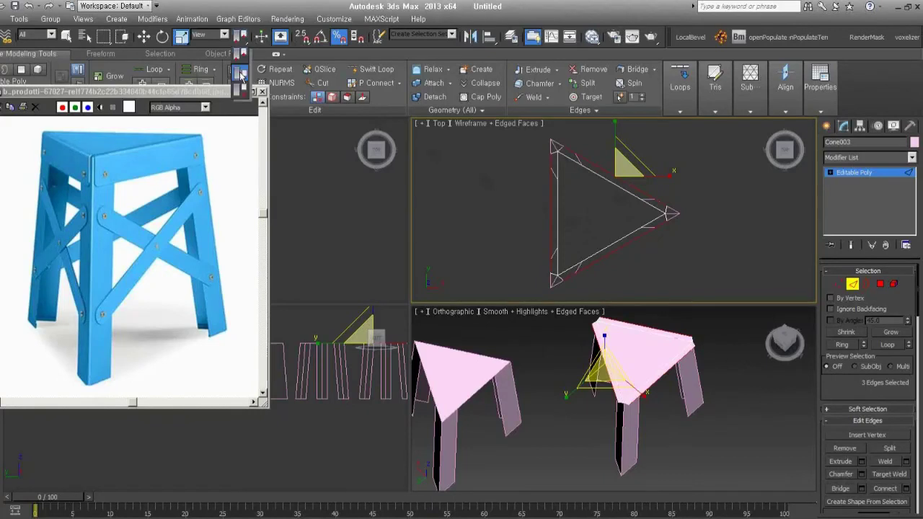
left_click_drag(241, 36, 241, 56)
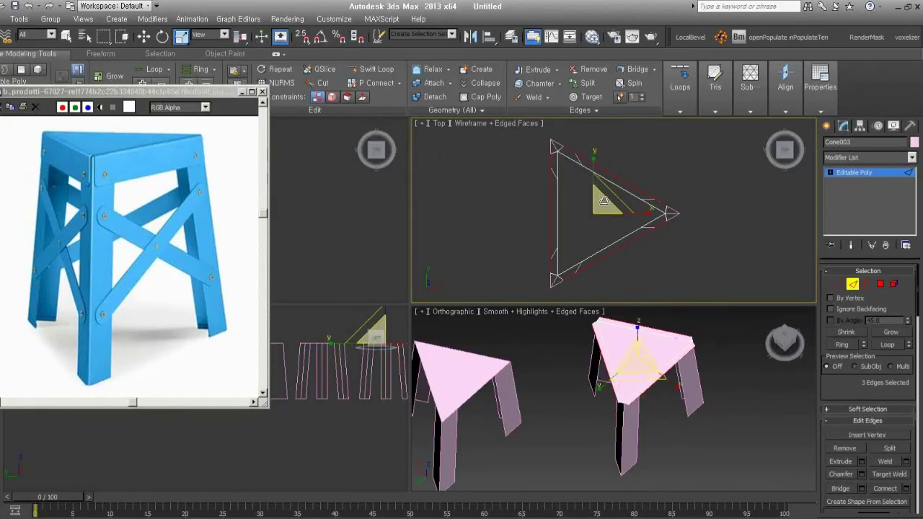
left_click_drag(601, 202, 602, 199)
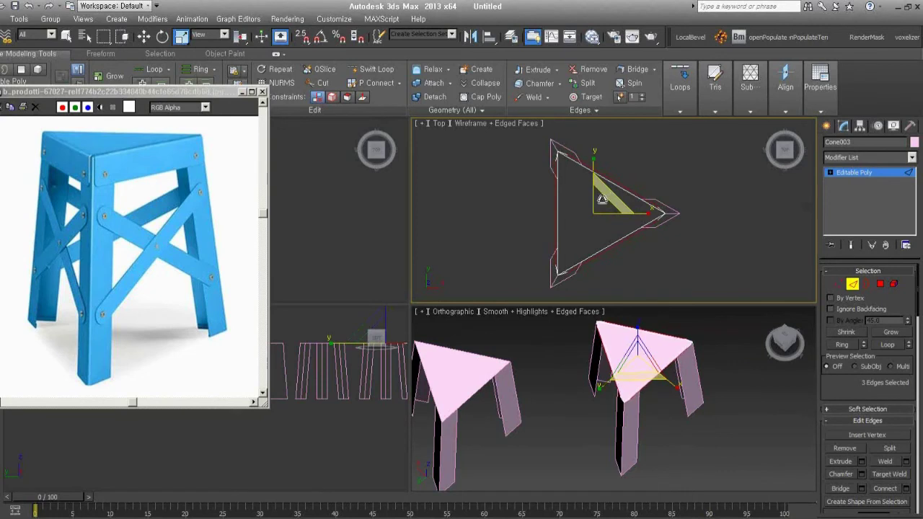
left_click_drag(602, 200, 617, 200)
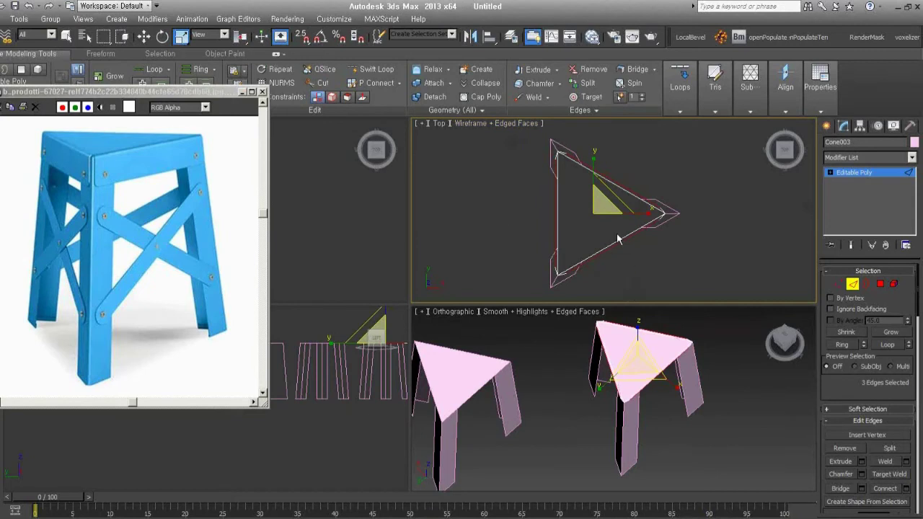
Undo the trial inward scaling while keeping the chamfer.
key("ctrl+z")
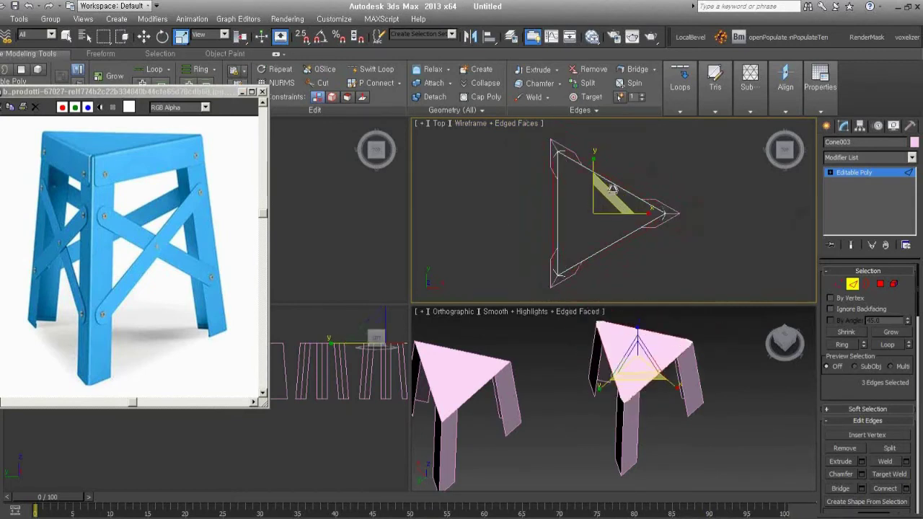
key("ctrl+z")
key("ctrl+y")
key("ctrl+y")
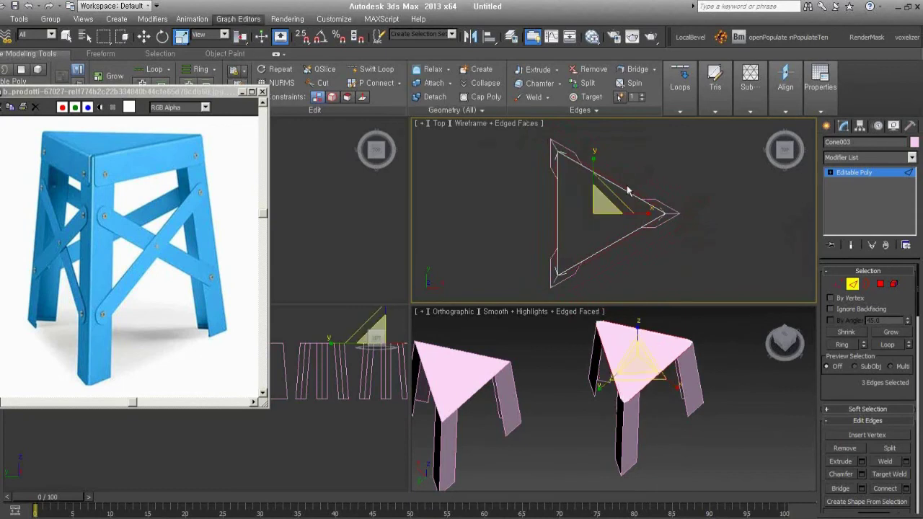
key("ctrl+z")
key("ctrl+z")
key("ctrl+y")
Set the transform centre to Use Selection Center and orbit to view the seat.
left_click_drag(240, 37, 243, 58)
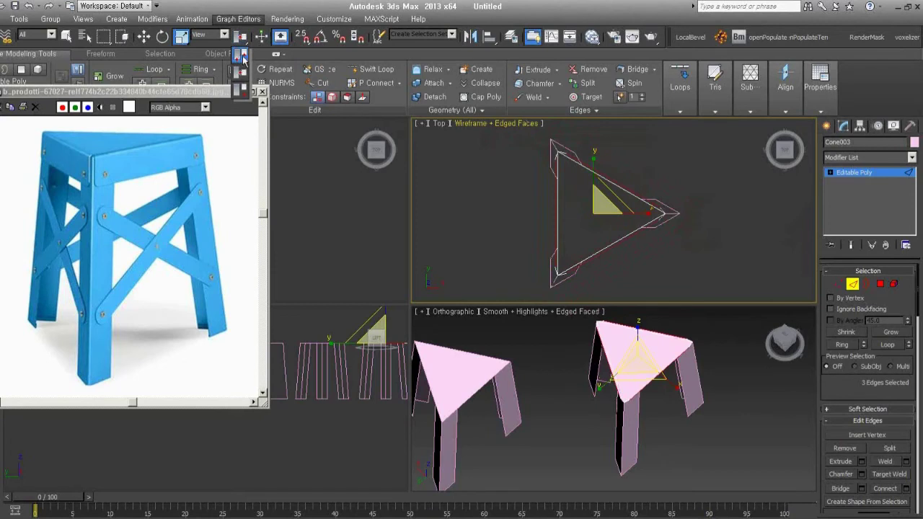
left_click_drag(242, 57, 243, 58)
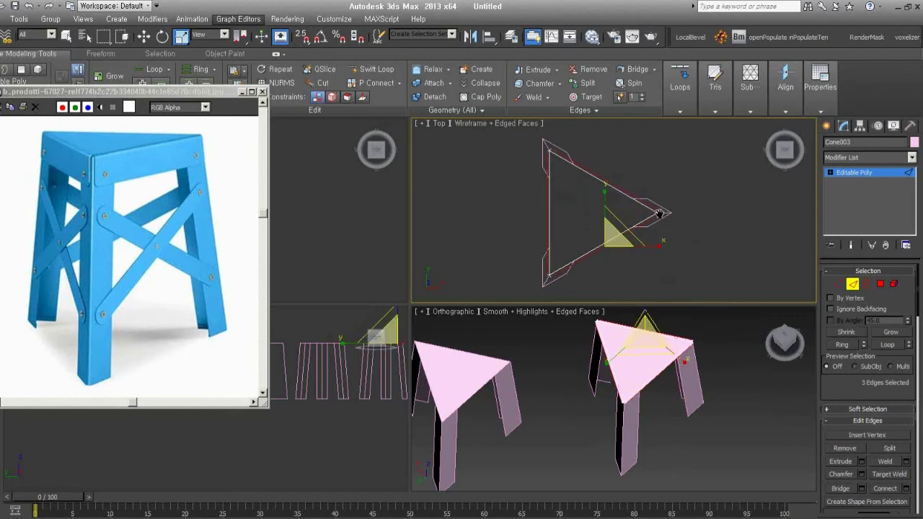
scroll(659, 212, "up", 4)
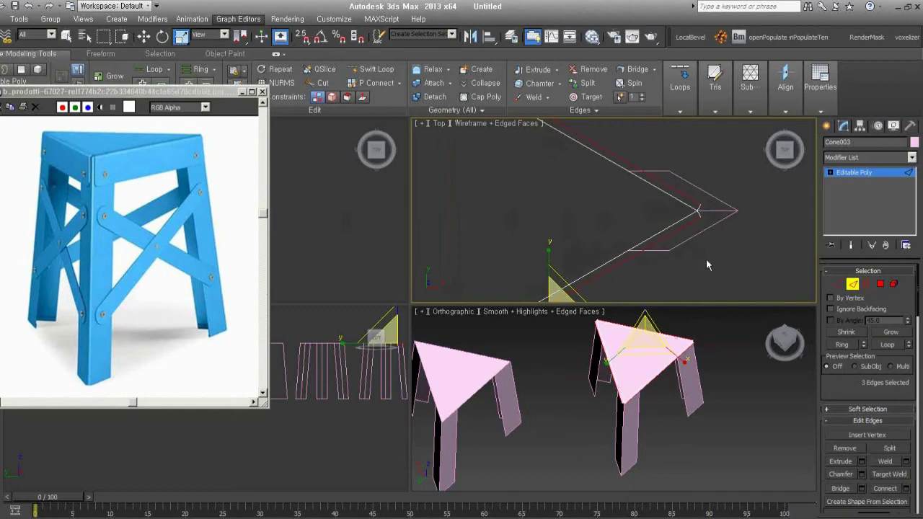
middle_click_drag(706, 263, 647, 182, "alt")
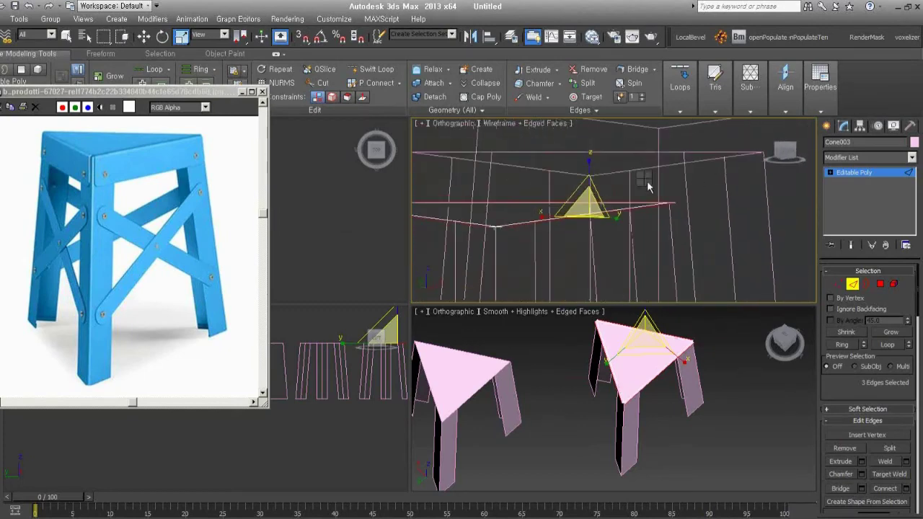
Move the selected top edges down along Z to thicken the seat rim.
right_click(647, 180)
left_click(569, 241)
mouse_move(577, 238)
middle_mouse_down("alt")
mouse_move(680, 209)
mouse_move(679, 176)
middle_mouse_up("alt")
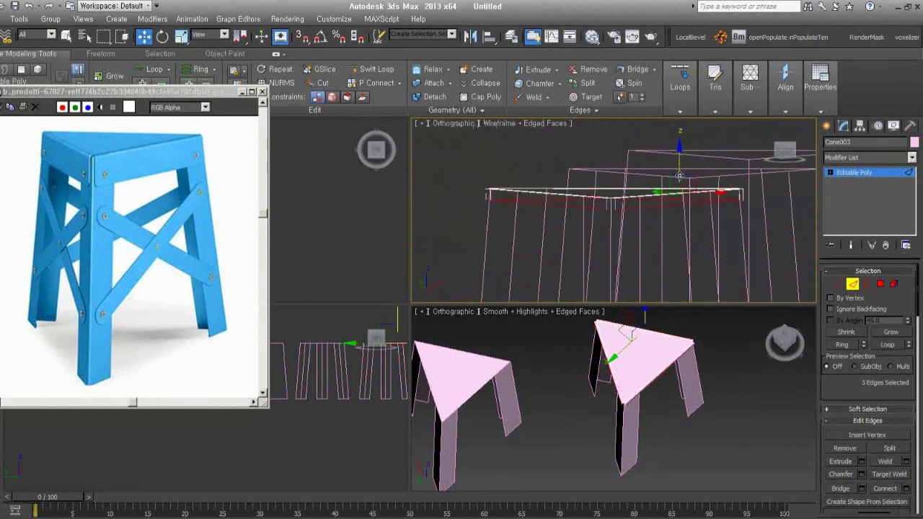
left_click_drag(678, 177, 667, 225, "shift")
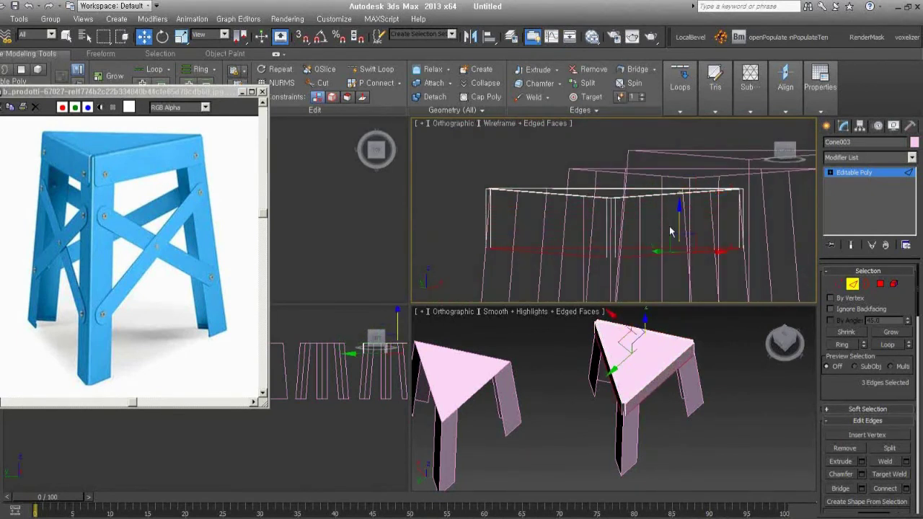
Return the upper view to Top and level the lower view to a front view.
mouse_move(638, 189)
middle_mouse_down("alt")
mouse_move(650, 272)
mouse_move(634, 222)
middle_mouse_up("alt")
key("t")
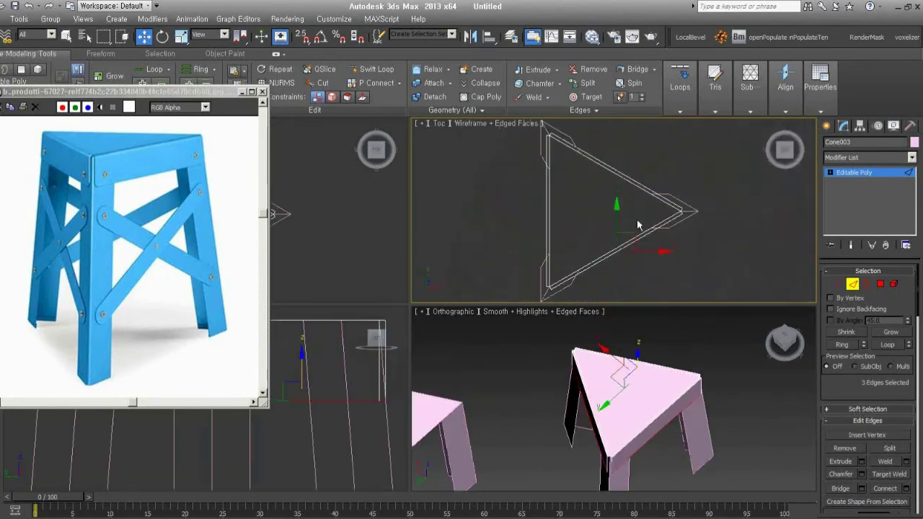
middle_click_drag(656, 220, 646, 226)
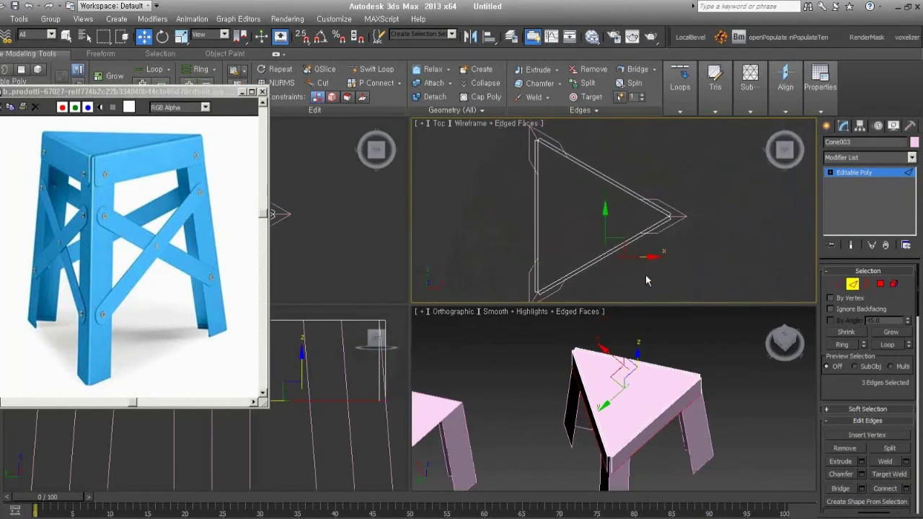
mouse_move(649, 389)
middle_mouse_down("alt")
mouse_move(670, 416)
mouse_move(711, 410)
mouse_move(710, 421)
middle_mouse_up("alt")
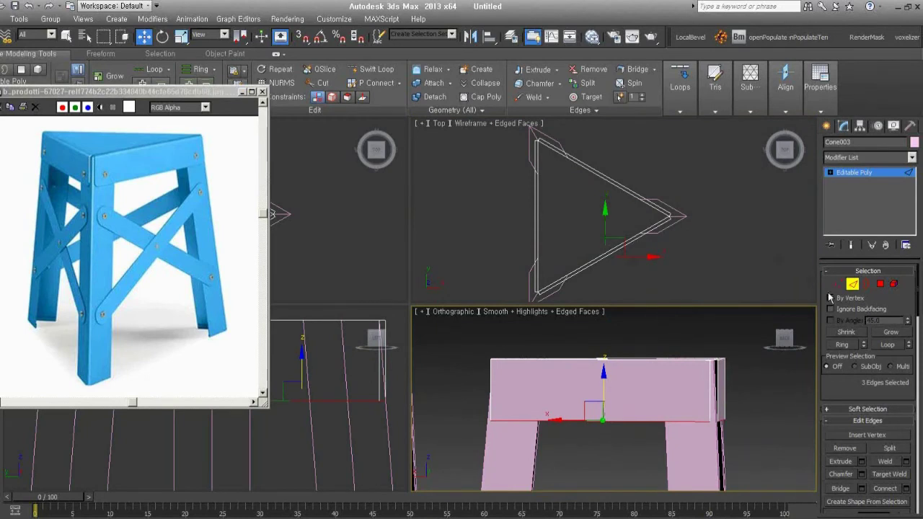
Select the seat's top face, grow the selection, and scale it inward.
left_click(880, 283)
left_click(576, 207)
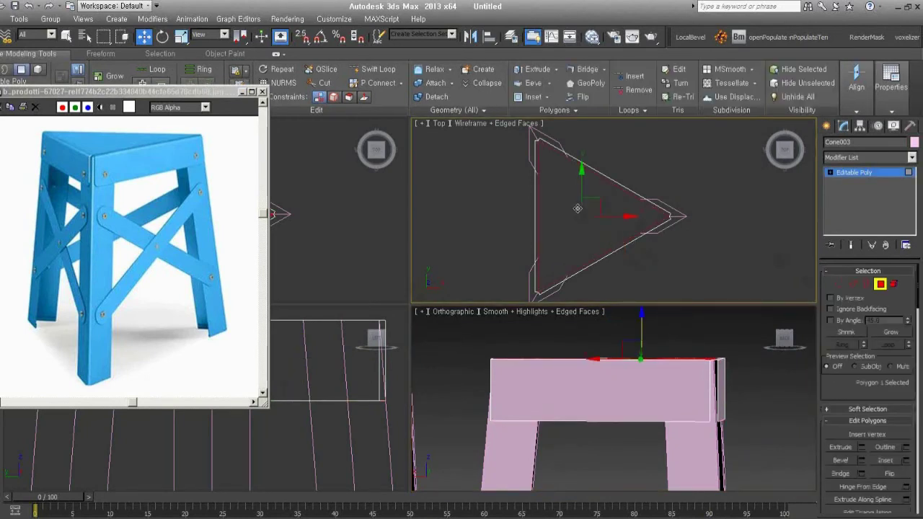
left_click(894, 335)
right_click(587, 204)
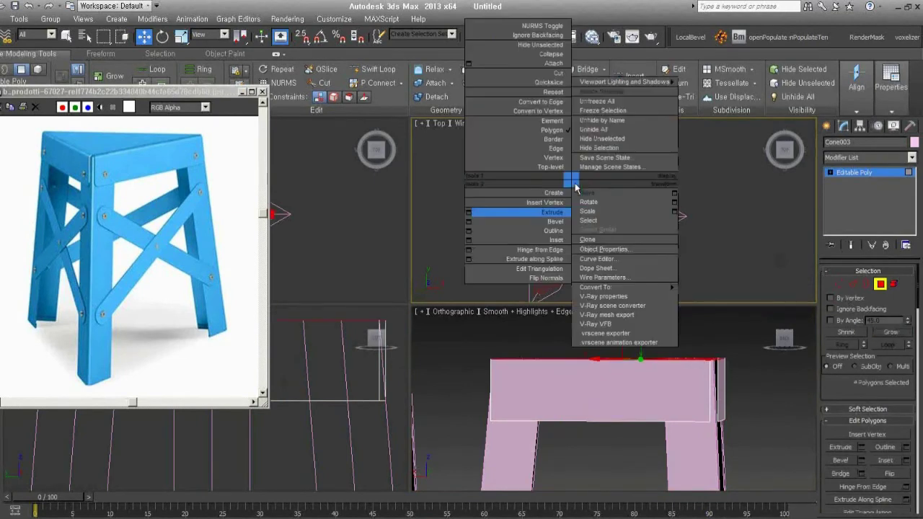
left_click(620, 214)
left_click_drag(595, 196, 597, 198)
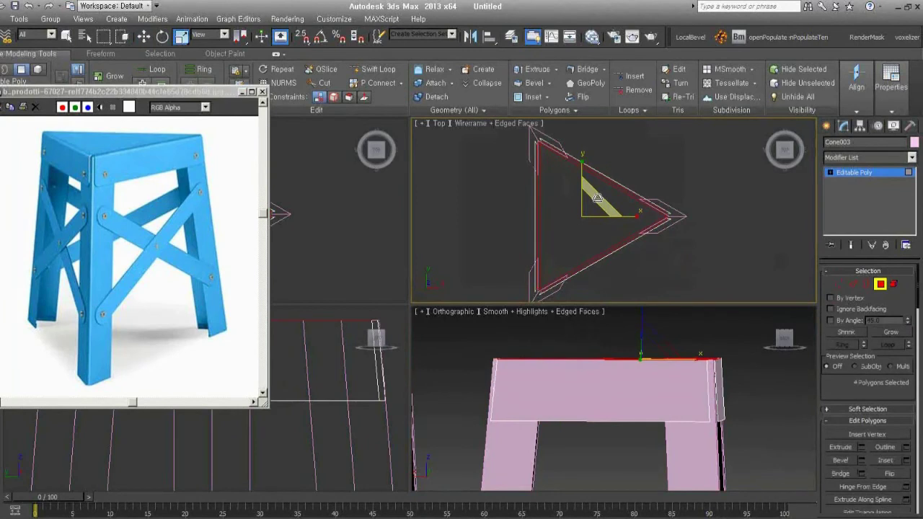
Exit Polygon level and orbit to look down on both stools.
middle_click_drag(712, 366, 635, 397, "alt")
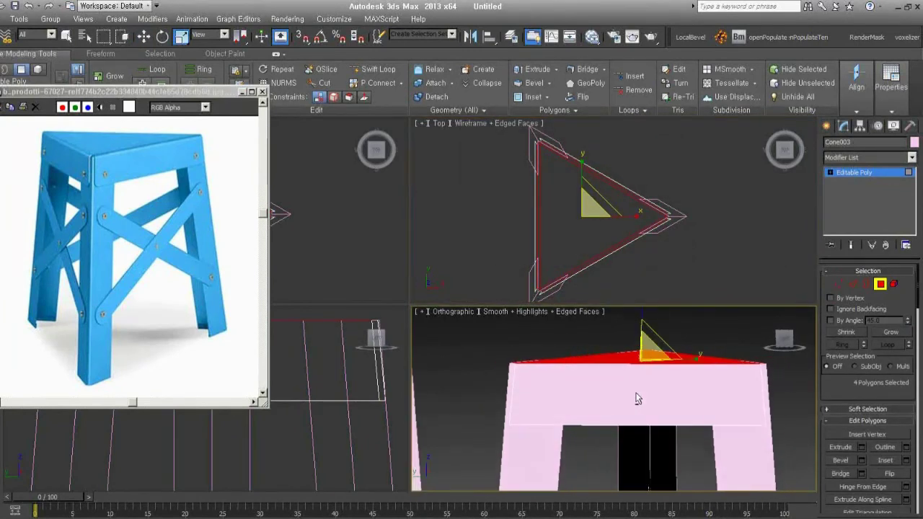
left_click(880, 283)
scroll(719, 399, "down", 3)
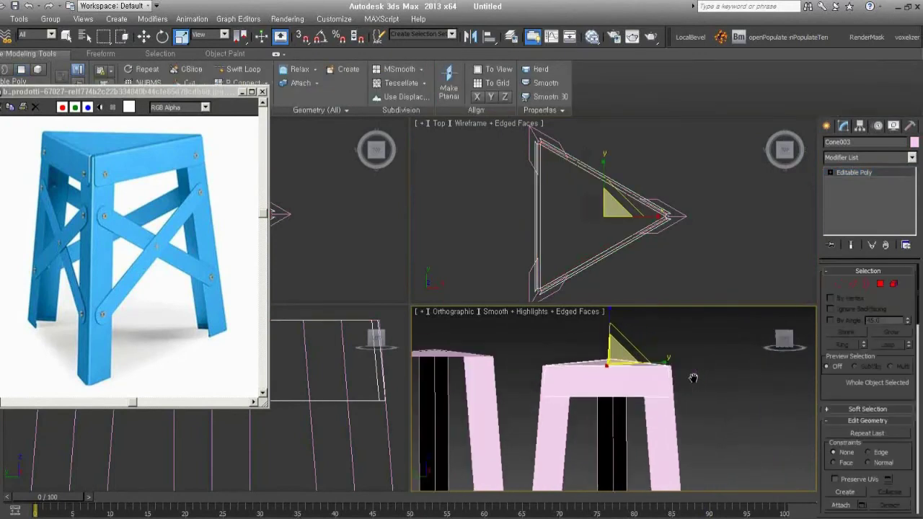
scroll(690, 377, "down", 2)
mouse_move(680, 391)
middle_mouse_down("alt")
mouse_move(685, 406)
mouse_move(668, 430)
mouse_move(689, 428)
mouse_move(658, 433)
middle_mouse_up("alt")
right_click(632, 372)
Clone the whole stool as an independent Copy to the right of the original.
left_click(647, 384)
left_click(587, 402, "ctrl")
middle_click_drag(587, 401, 523, 386, "alt")
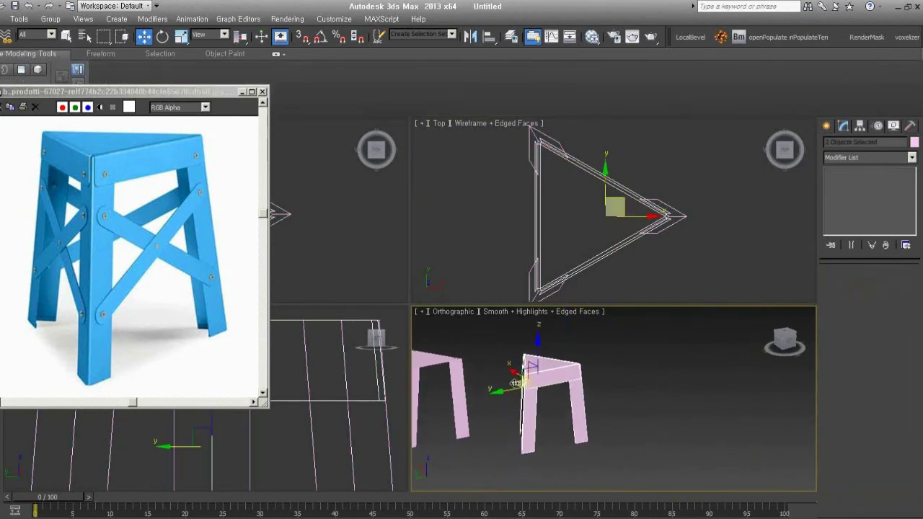
left_click_drag(524, 385, 633, 380, "shift")
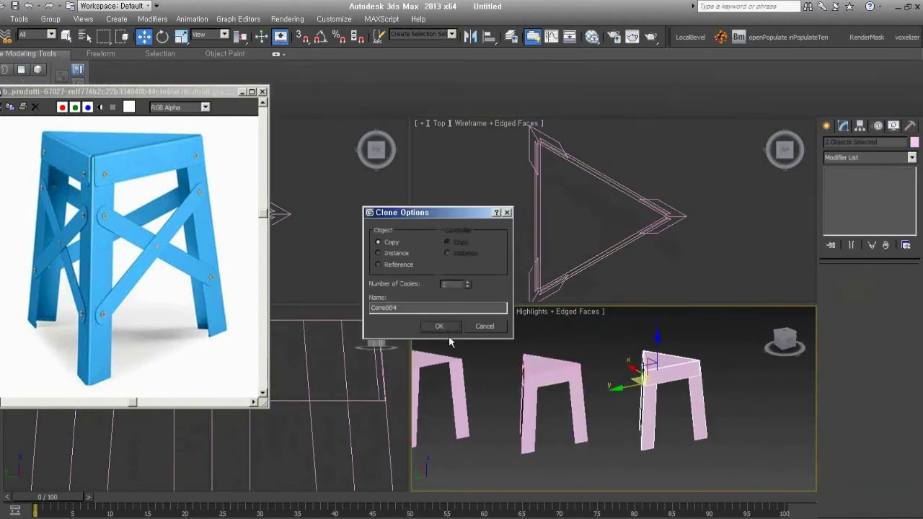
left_click(444, 328)
Select the right-hand stool copy and enter Edge sub-object mode on its legs.
left_click(710, 458)
scroll(707, 425, "up", 3)
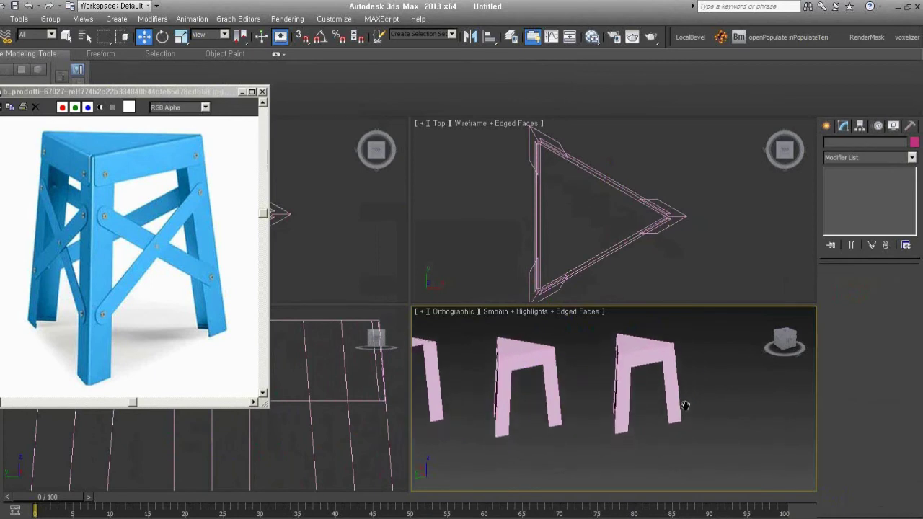
mouse_move(708, 426)
middle_mouse_down()
mouse_move(685, 411)
mouse_move(744, 428)
mouse_move(669, 332)
middle_mouse_up()
left_click(707, 448)
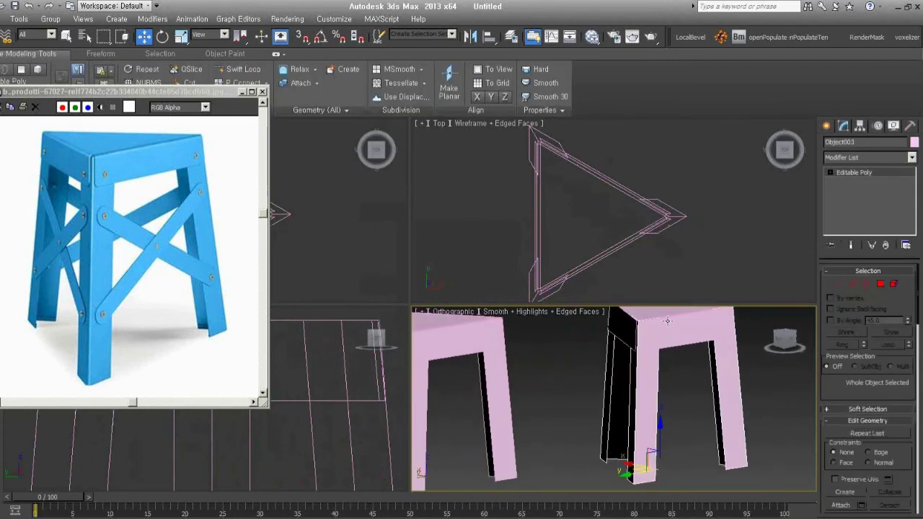
left_click(852, 284)
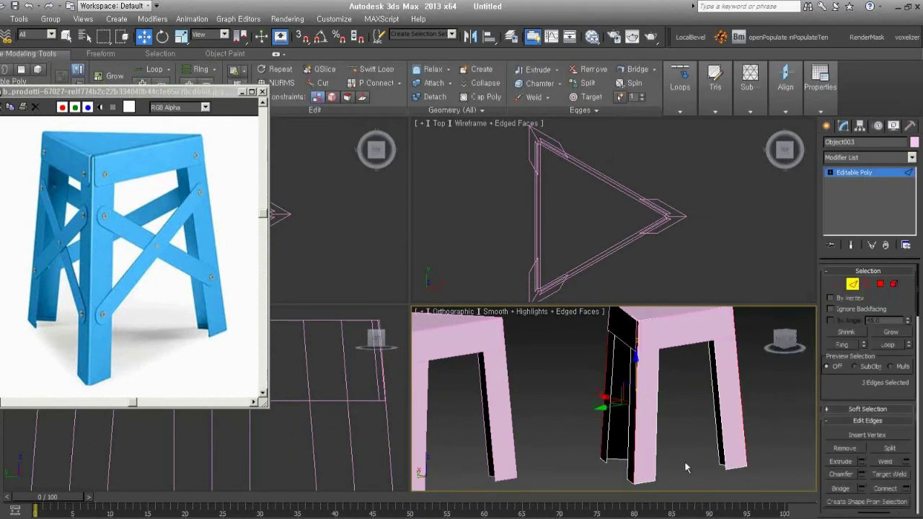
middle_click_drag(685, 467, 617, 435, "alt")
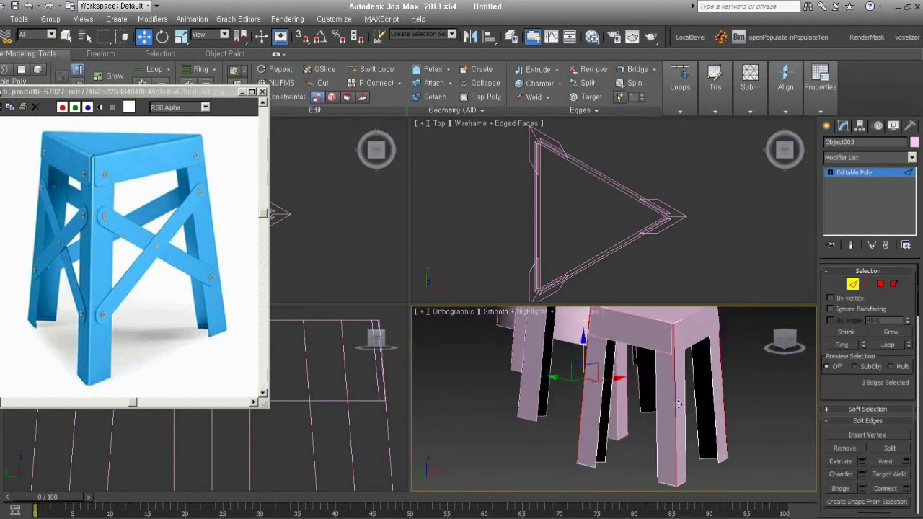
scroll(678, 404, "up", 3)
scroll(661, 425, "up", 2)
scroll(661, 440, "up", 2)
scroll(637, 431, "up", 2)
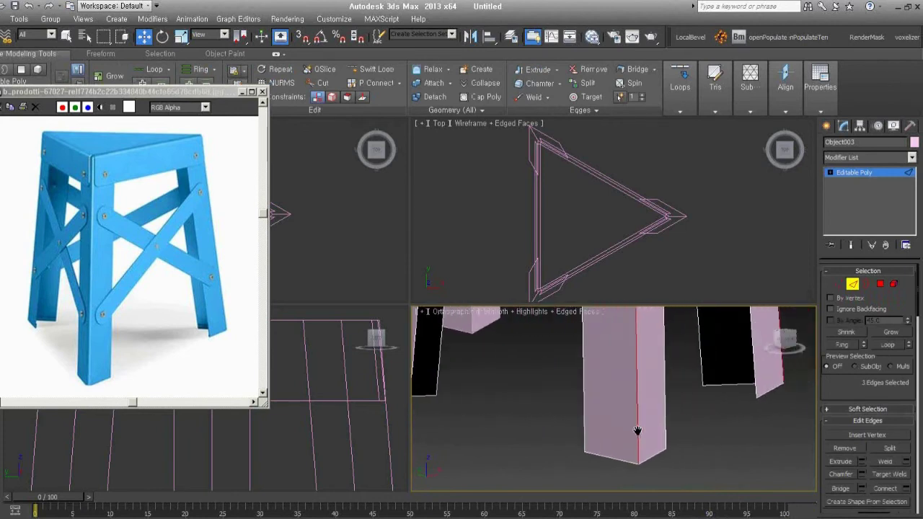
right_click(654, 381)
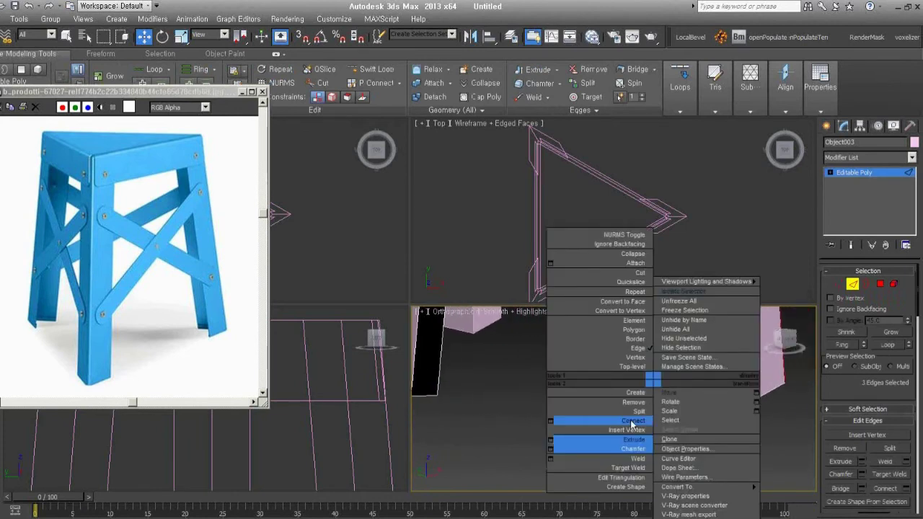
Chamfer the selected leg corner edges by 0.712 mm.
left_click(551, 450)
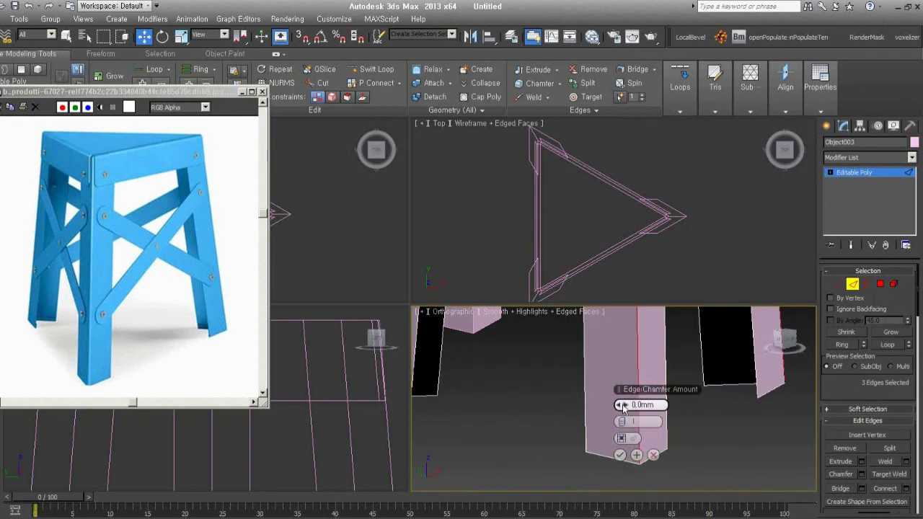
left_click_drag(624, 406, 357, 409)
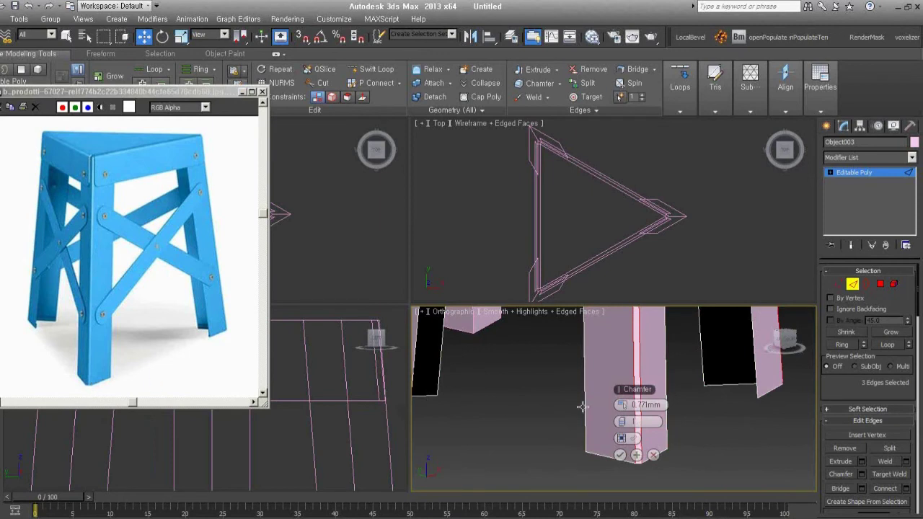
left_click_drag(622, 408, 626, 422)
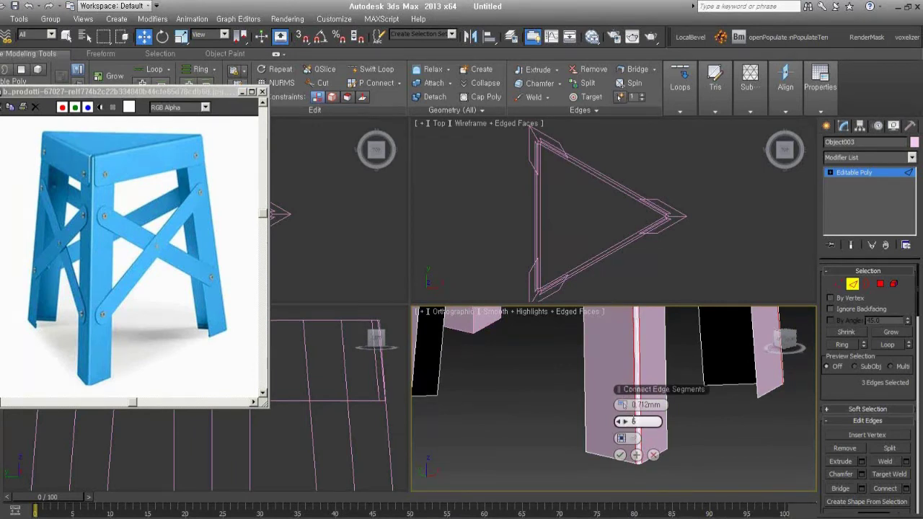
left_click(620, 455)
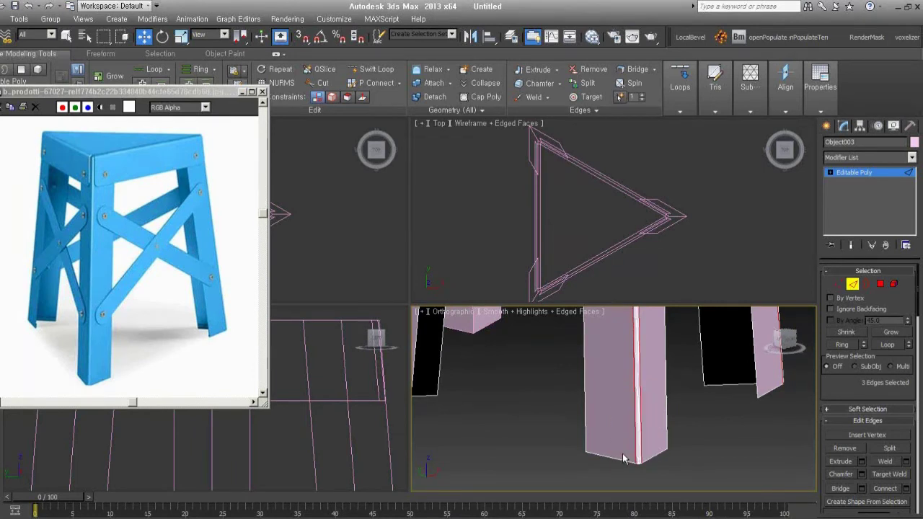
Hide edged faces with F4 and inspect the chamfered legs before Polygon mode.
scroll(694, 426, "down", 2)
scroll(694, 426, "down", 3)
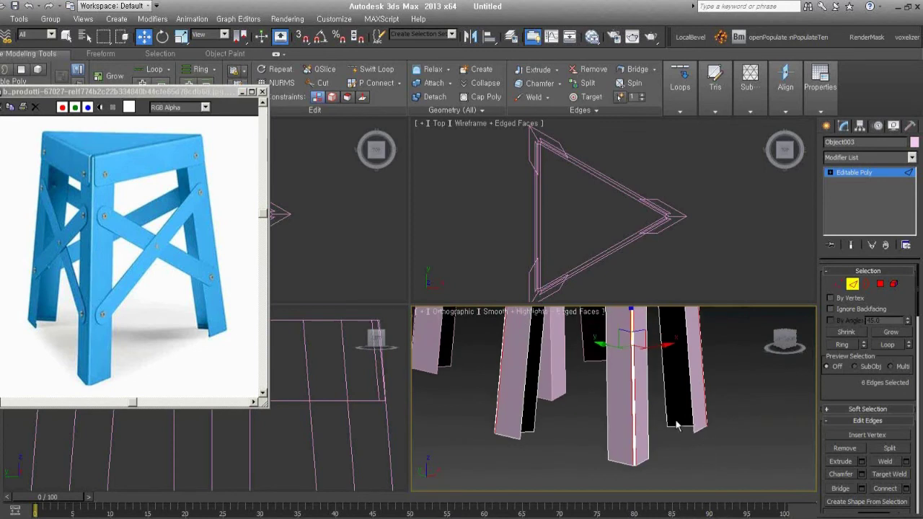
mouse_move(700, 462)
middle_mouse_down("alt")
mouse_move(653, 431)
mouse_move(636, 438)
mouse_move(642, 422)
middle_mouse_up("alt")
key("F4")
scroll(627, 422, "up", 3)
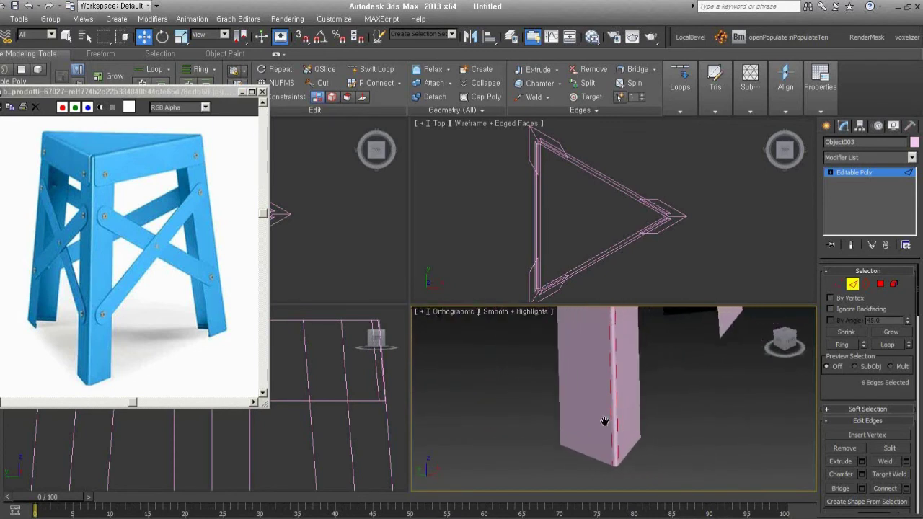
scroll(604, 420, "up", 3)
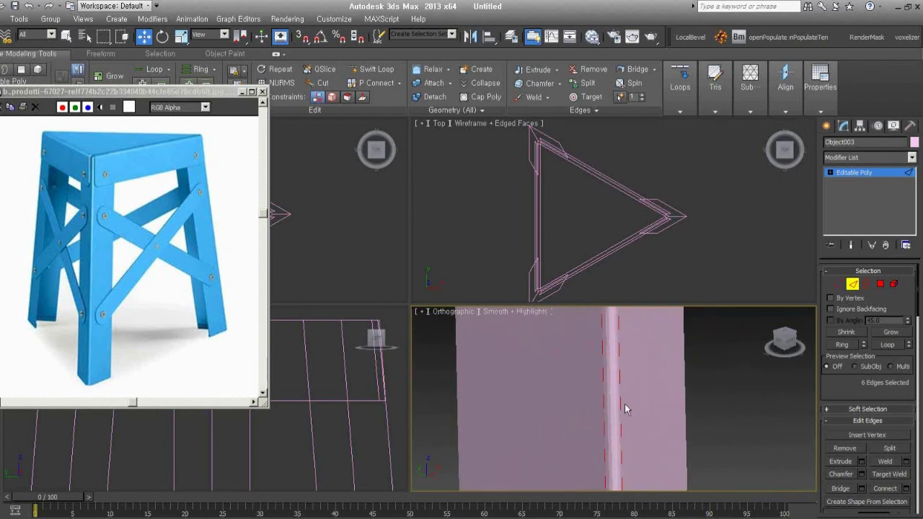
scroll(625, 403, "down", 2)
scroll(654, 452, "down", 2)
scroll(705, 391, "down", 2)
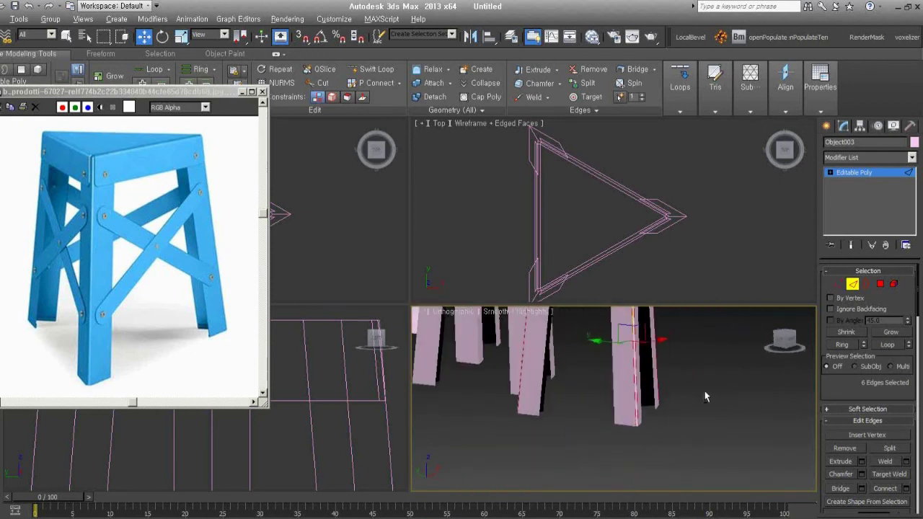
left_click(880, 283, "ctrl")
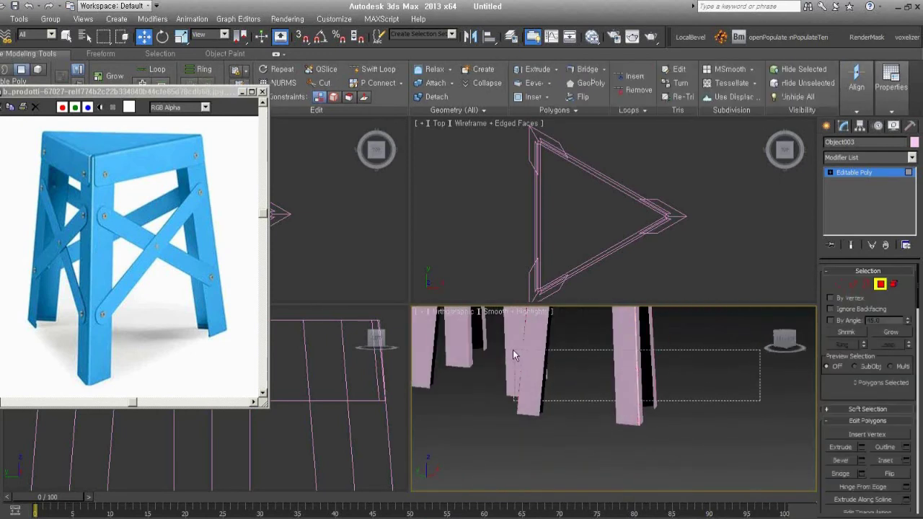
Assign the selected leg faces to smoothing group 1.
left_click_drag(842, 388, 870, 126)
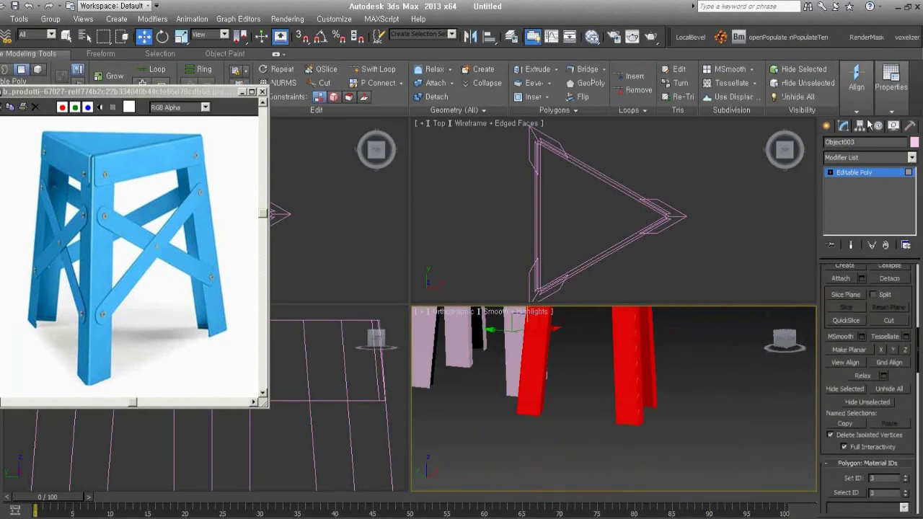
left_click_drag(903, 376, 914, 142)
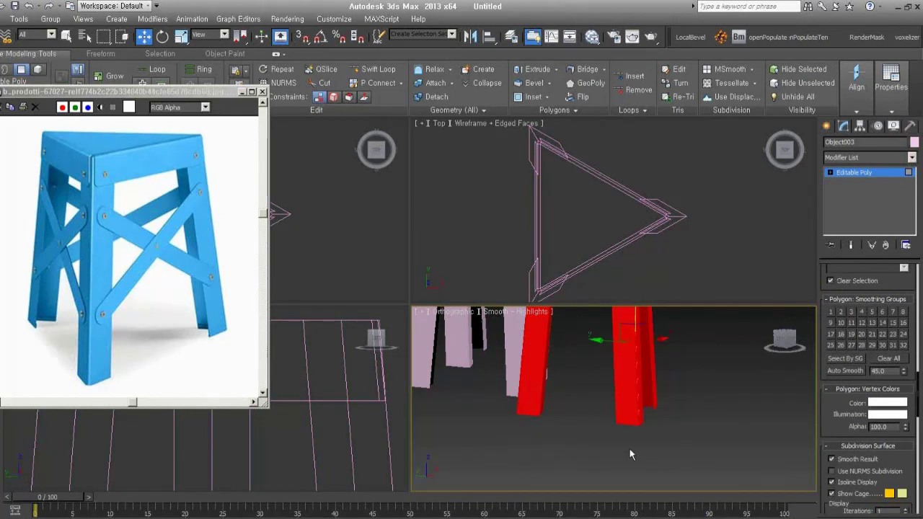
mouse_move(784, 339)
mouse_move(751, 357)
middle_mouse_down("alt")
mouse_move(633, 394)
mouse_move(646, 397)
middle_mouse_up("alt")
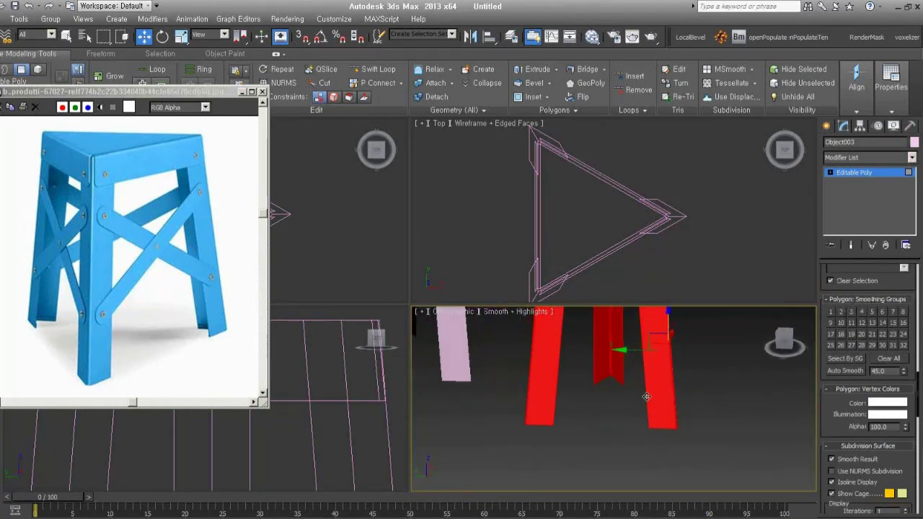
left_click(831, 313)
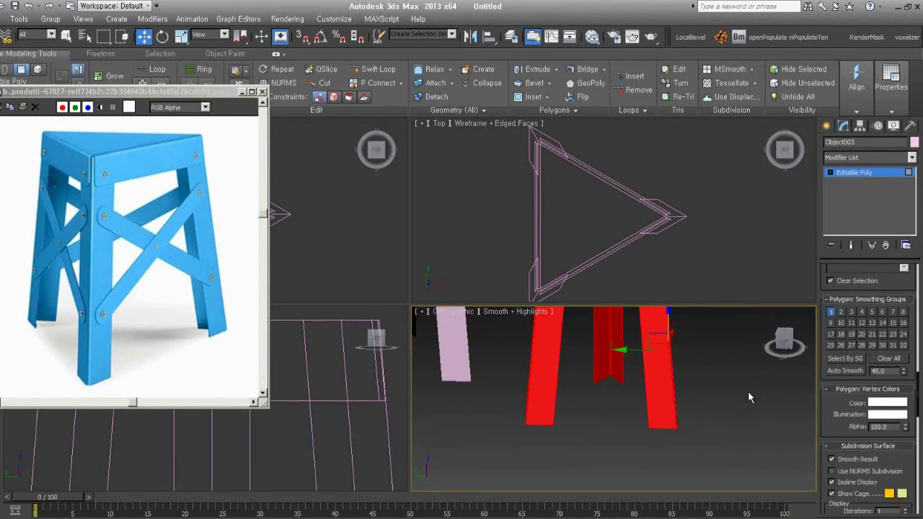
Inspect the smoothly shaded legs from several angles, then return to object level.
left_click(710, 422)
middle_click_drag(710, 423, 651, 411, "alt")
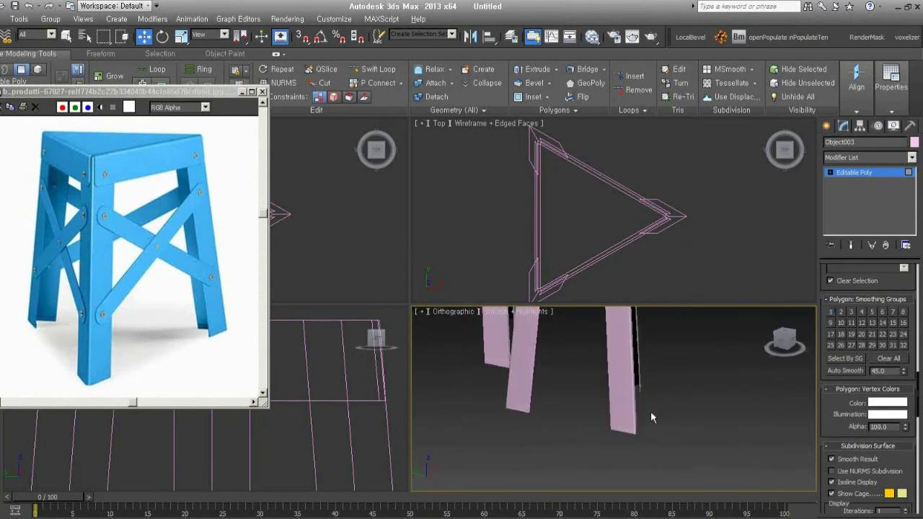
scroll(651, 411, "up", 2)
scroll(664, 407, "up", 2)
scroll(601, 410, "up", 2)
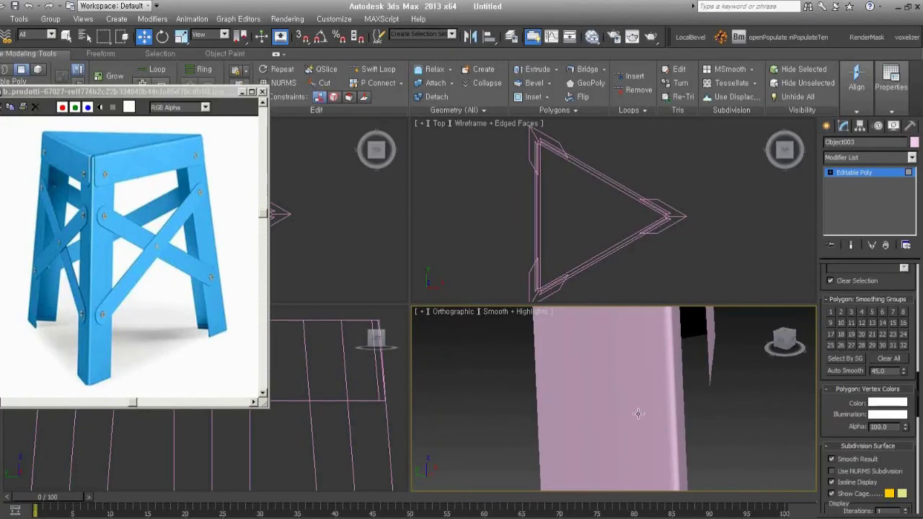
scroll(567, 423, "down", 5)
scroll(597, 416, "down", 2)
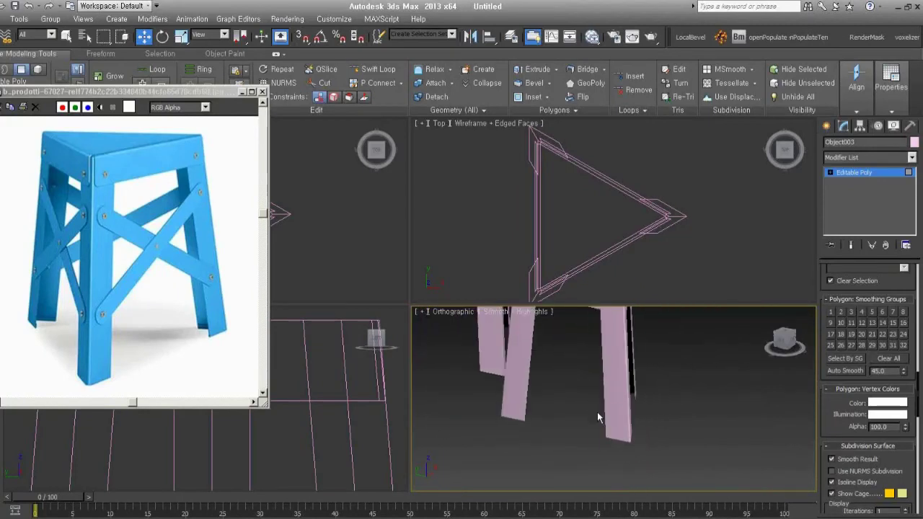
mouse_move(642, 420)
middle_mouse_down("alt")
mouse_move(604, 435)
mouse_move(622, 447)
middle_mouse_up("alt")
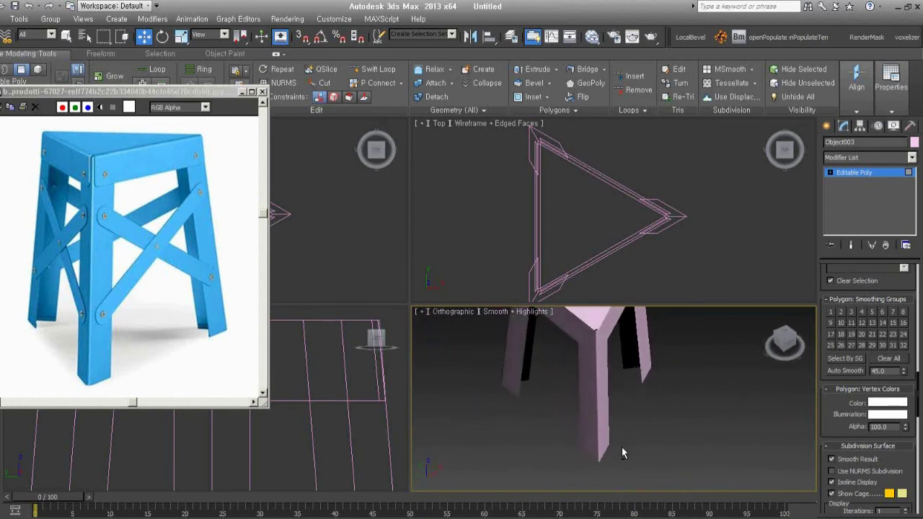
scroll(617, 450, "up", 2)
scroll(604, 449, "up", 2)
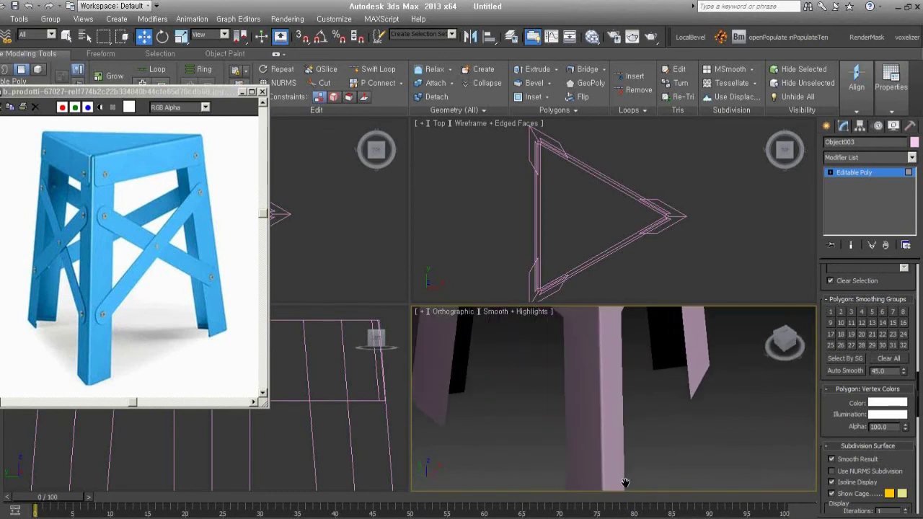
scroll(591, 440, "up", 1)
scroll(589, 438, "down", 3)
mouse_move(589, 438)
middle_mouse_down("alt")
mouse_move(657, 420)
mouse_move(591, 413)
mouse_move(576, 422)
middle_mouse_up("alt")
scroll(650, 420, "up", 3)
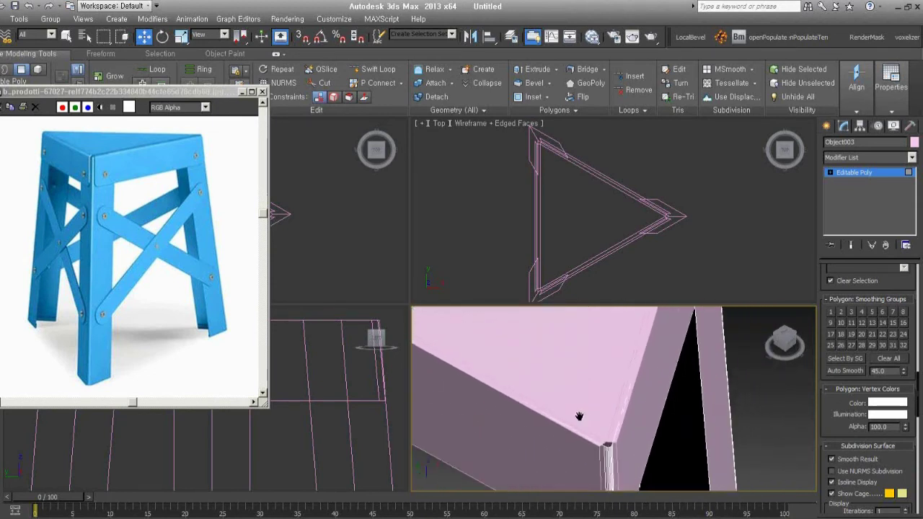
left_click(631, 396)
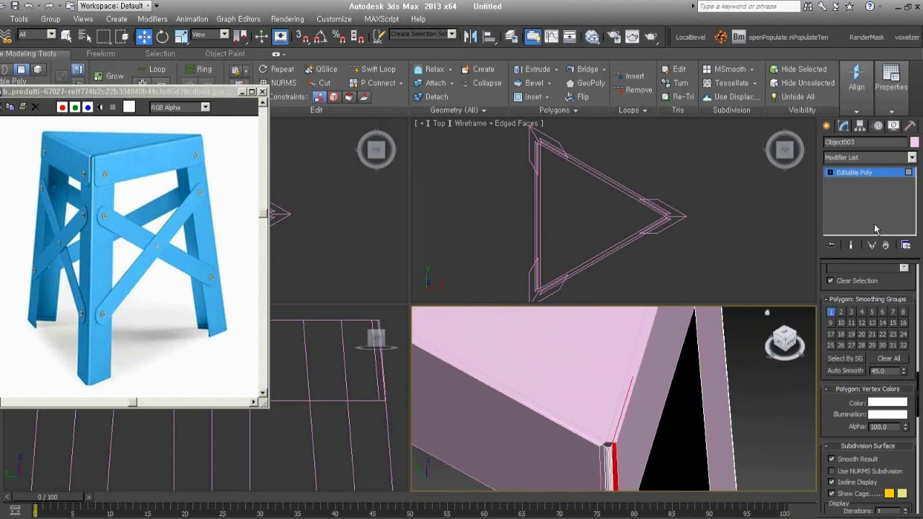
key("2")
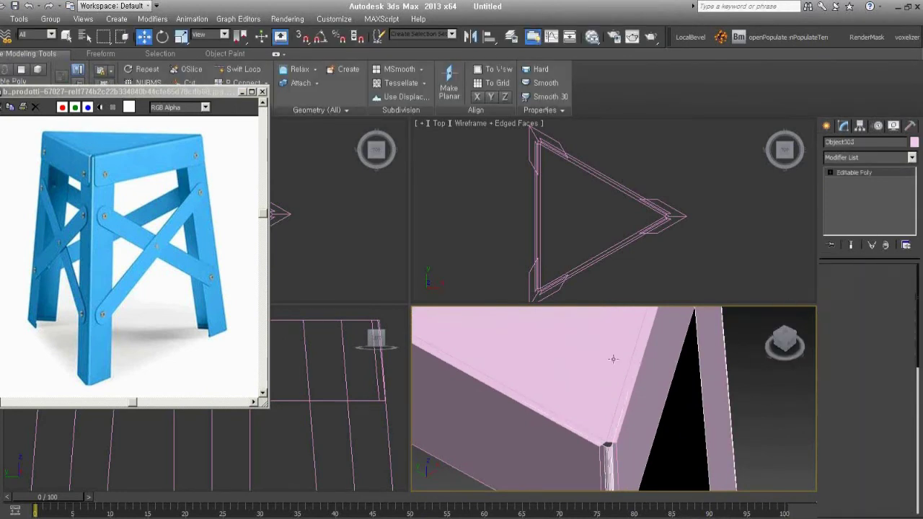
Select three top corner edges of the seat frame Cone004 in Edge mode.
left_click(613, 359)
left_click(854, 286)
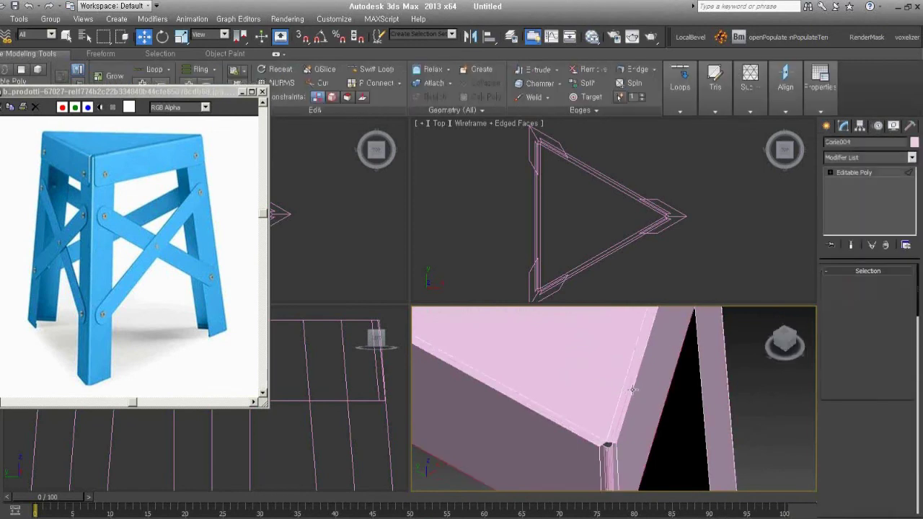
left_click(555, 423)
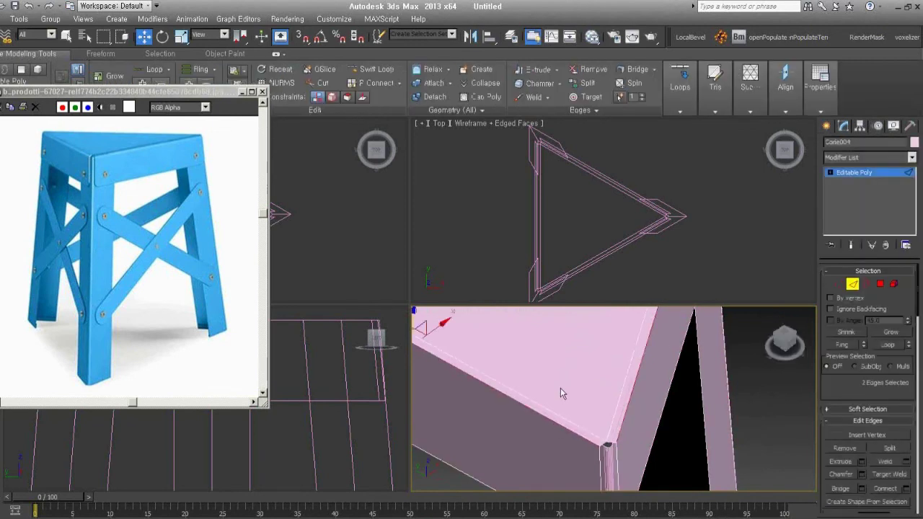
scroll(560, 390, "down", 5)
scroll(620, 404, "up", 2)
scroll(616, 438, "up", 2)
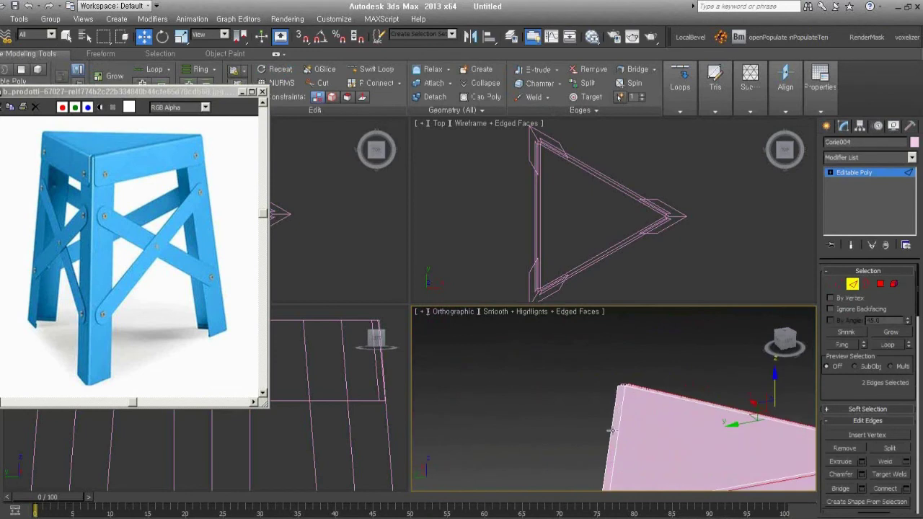
left_click(750, 451, "ctrl")
scroll(613, 360, "up", 2)
scroll(594, 406, "up", 2)
middle_click_drag(595, 406, 692, 382, "alt")
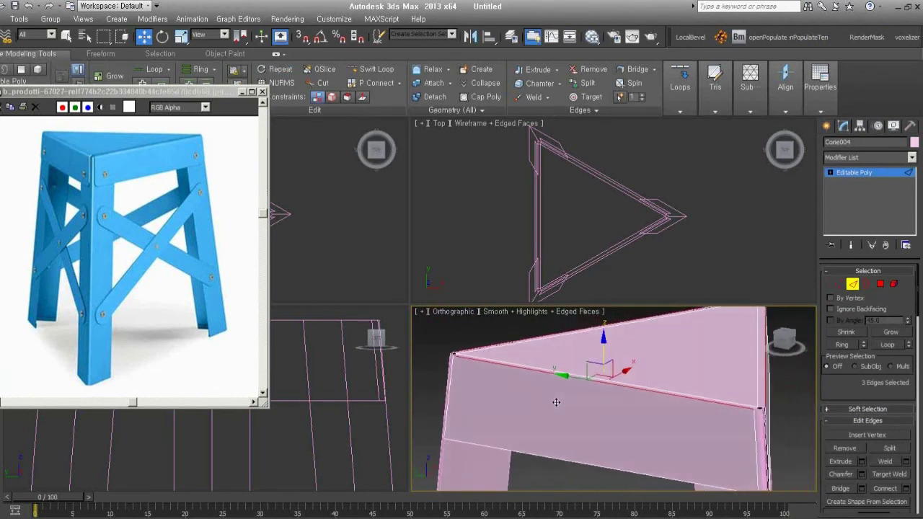
scroll(720, 368, "up", 3)
Chamfer the selected seat edges by 0.584 mm.
right_click(726, 360)
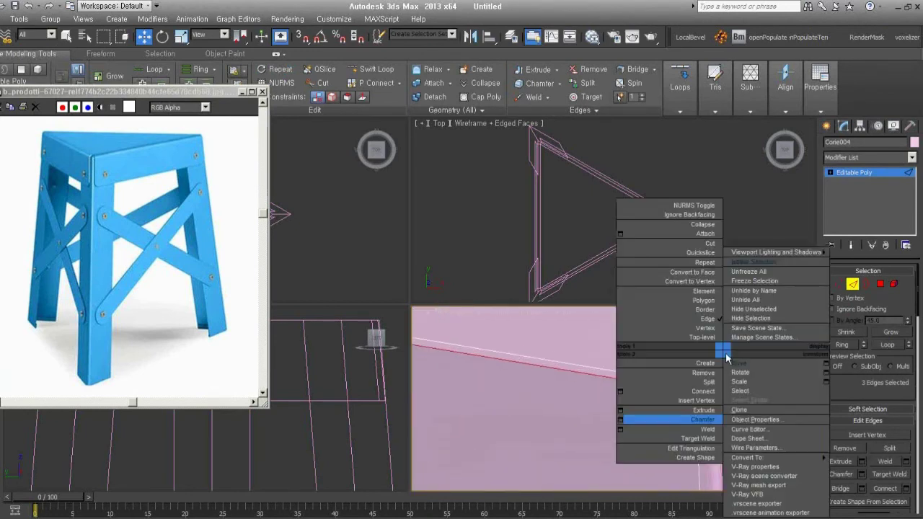
left_click(624, 421)
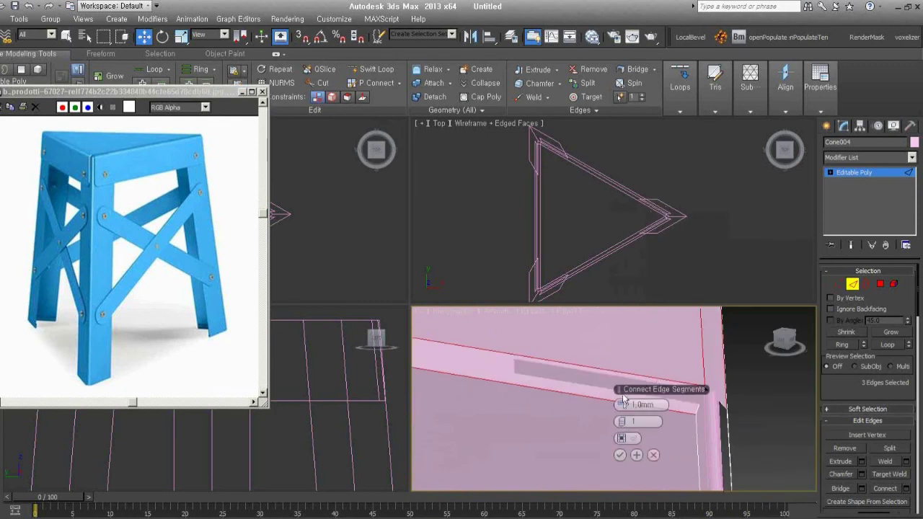
left_click_drag(624, 405, 624, 424)
left_click(620, 455)
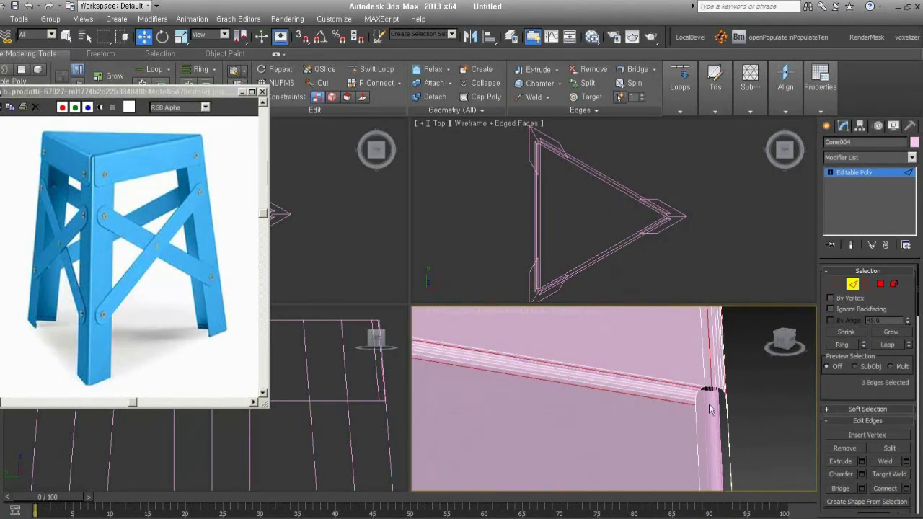
left_click(880, 284)
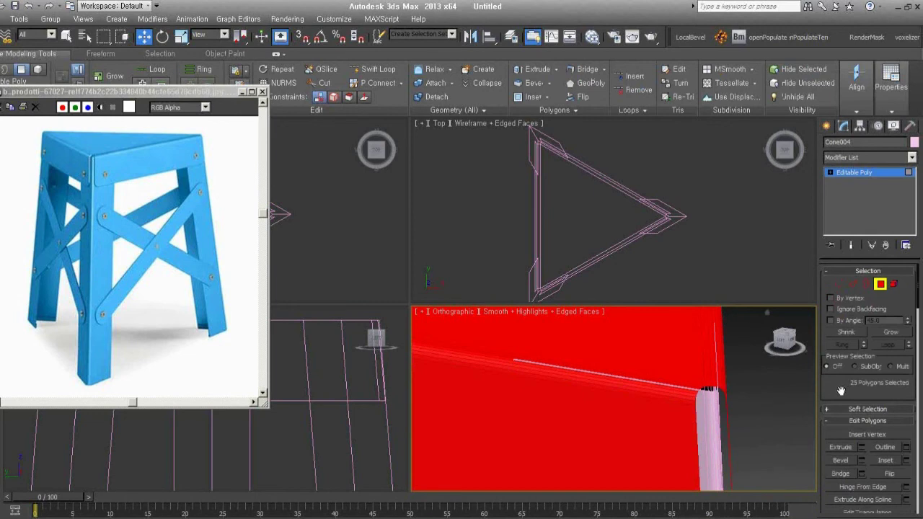
Put the seat faces in smoothing group 1, exit to object level, and hide edged faces.
left_click_drag(840, 390, 858, 20)
left_click_drag(837, 406, 862, 334)
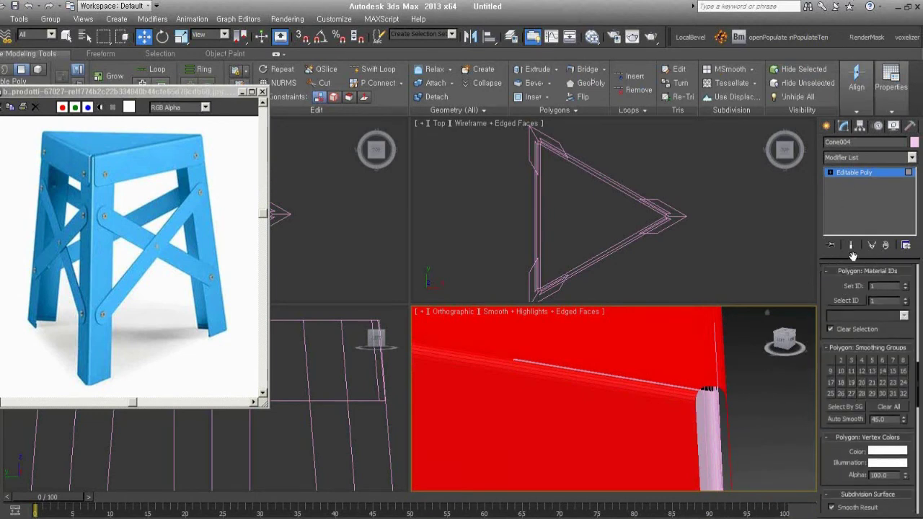
left_click(830, 353)
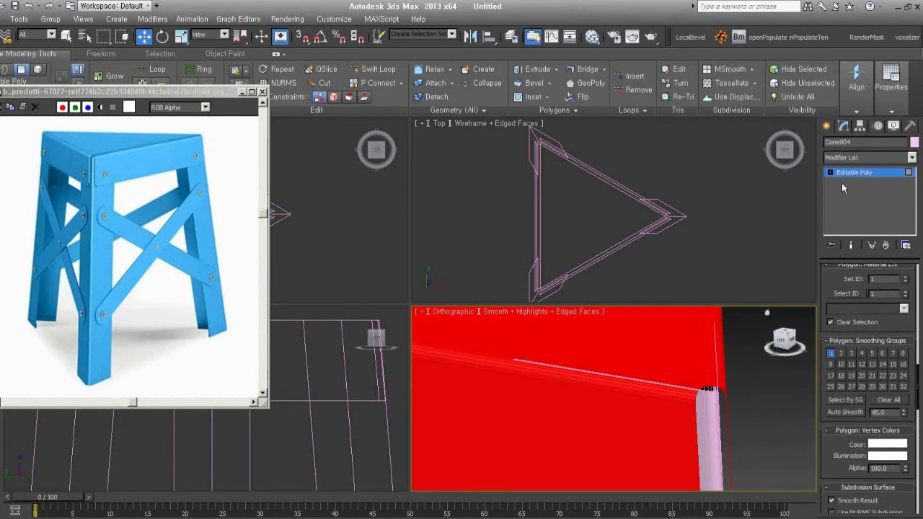
left_click(866, 177)
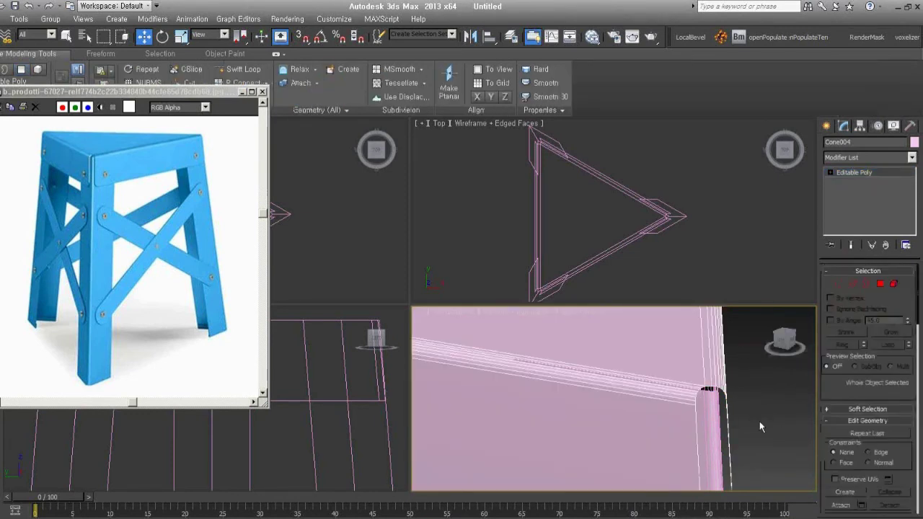
key("F4")
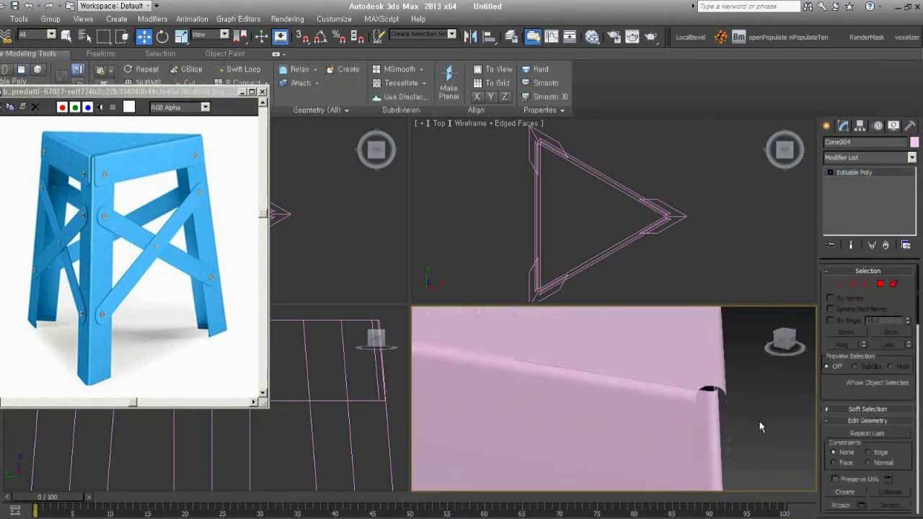
Orbit and zoom in to inspect the rounded seat corner.
middle_click_drag(694, 365, 692, 442, "alt")
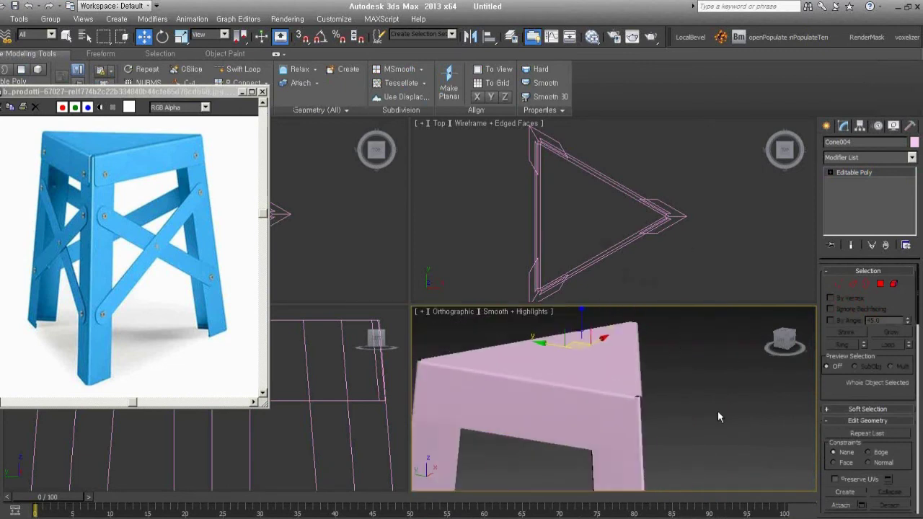
scroll(693, 442, "up", 3)
scroll(642, 420, "up", 3)
mouse_move(550, 391)
middle_mouse_down("alt")
mouse_move(618, 391)
mouse_move(539, 409)
mouse_move(542, 369)
mouse_move(555, 408)
mouse_move(649, 360)
middle_mouse_up("alt")
mouse_move(675, 332)
middle_mouse_down("alt")
mouse_move(644, 399)
mouse_move(591, 405)
mouse_move(595, 420)
mouse_move(695, 419)
mouse_move(654, 412)
mouse_move(664, 405)
mouse_move(645, 427)
mouse_move(613, 426)
middle_mouse_up("alt")
scroll(675, 332, "down", 3)
scroll(654, 412, "down", 2)
scroll(655, 412, "down", 3)
Make a Copy of the stool to the right of the previous one.
left_click(656, 415)
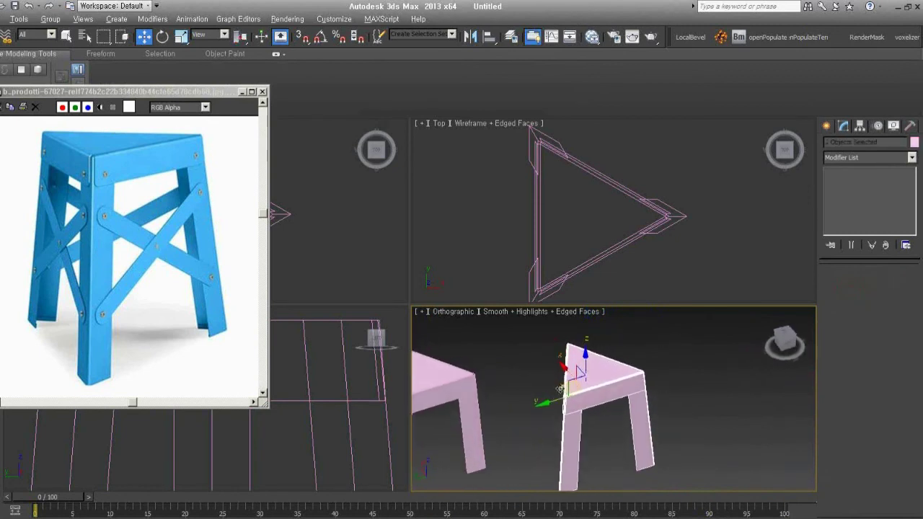
left_click_drag(559, 387, 721, 385, "shift")
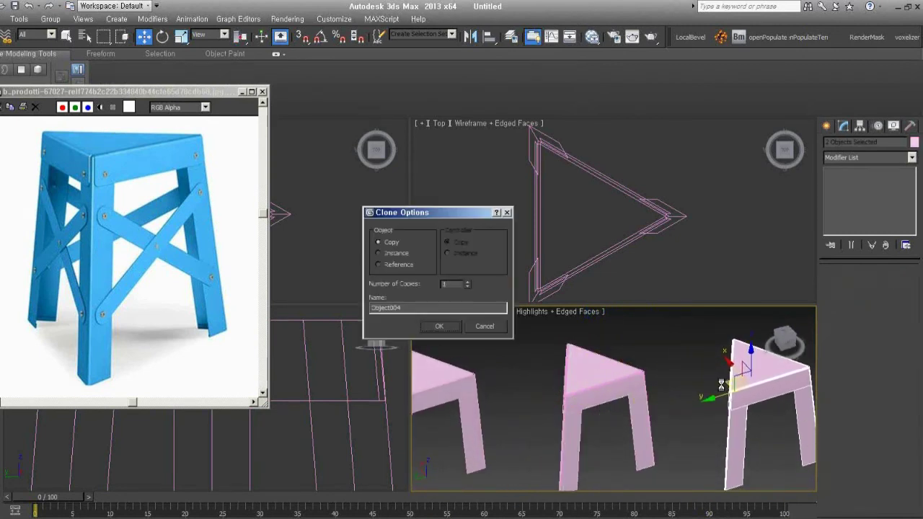
left_click(439, 326)
mouse_move(747, 433)
middle_mouse_down()
mouse_move(600, 412)
mouse_move(787, 401)
mouse_move(610, 376)
mouse_move(612, 398)
middle_mouse_up()
scroll(601, 411, "down", 3)
scroll(611, 378, "up", 5)
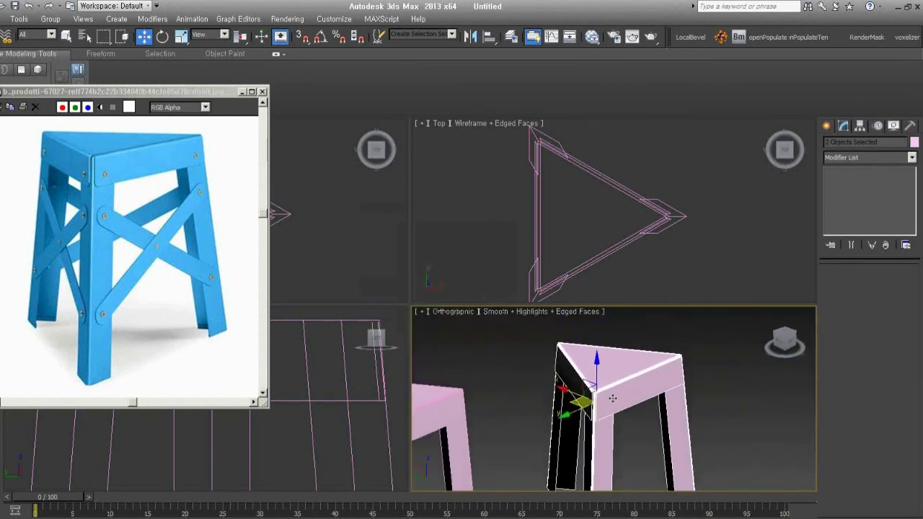
scroll(634, 396, "up", 3)
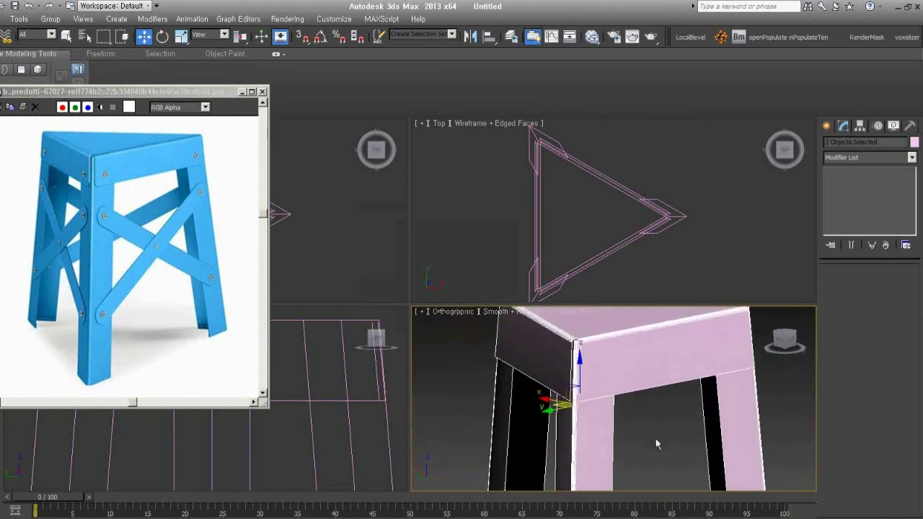
In Edge mode, select the lower edges of the copied stool's seat apron.
left_click(645, 374)
left_click(854, 285)
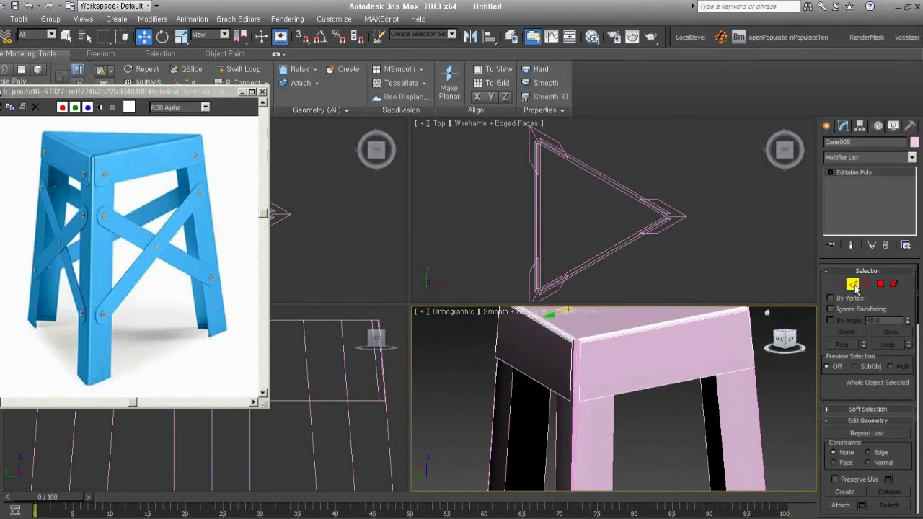
double_click(652, 385)
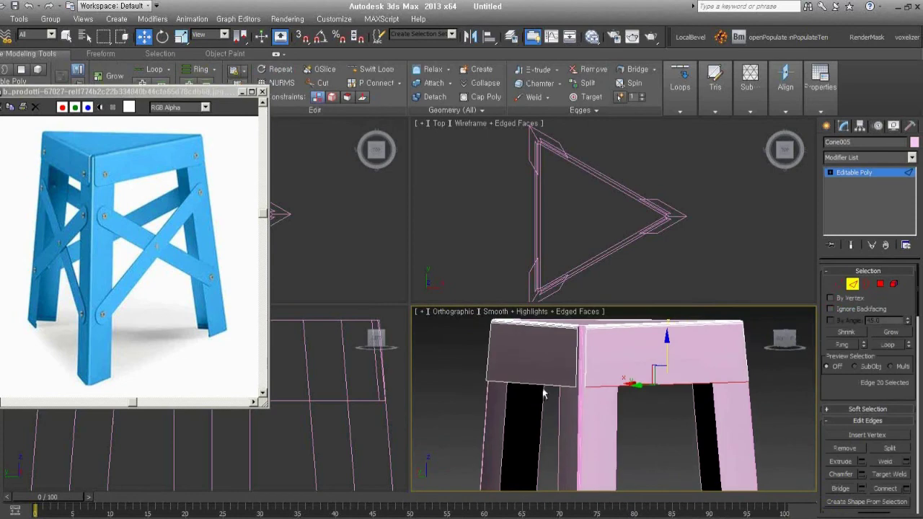
left_click(764, 384)
mouse_move(764, 384)
middle_mouse_down("alt")
mouse_move(667, 426)
mouse_move(690, 441)
middle_mouse_up("alt")
left_click(671, 425, "ctrl")
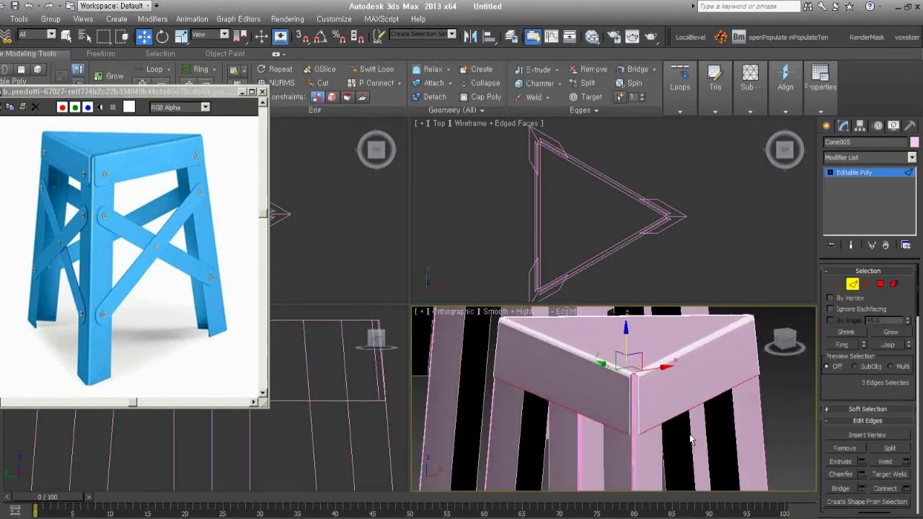
Set Constraints to Edge and slide the apron's lower edges upward.
left_click_drag(847, 395, 847, 229)
left_click(881, 429)
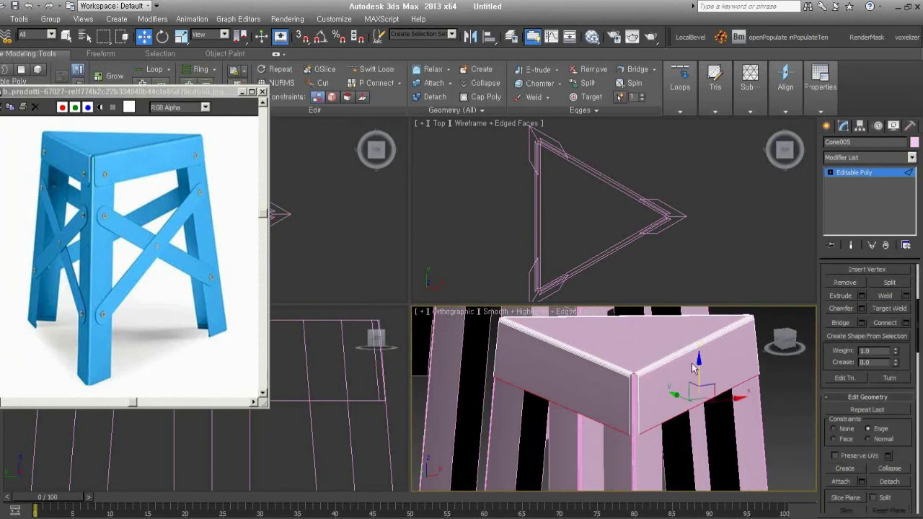
left_click_drag(698, 378, 700, 362)
left_click_drag(699, 358, 696, 349)
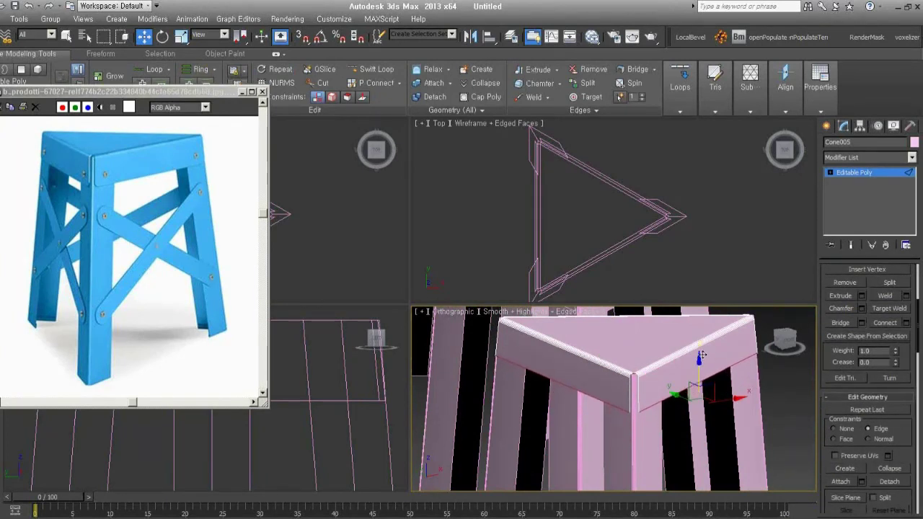
key("2")
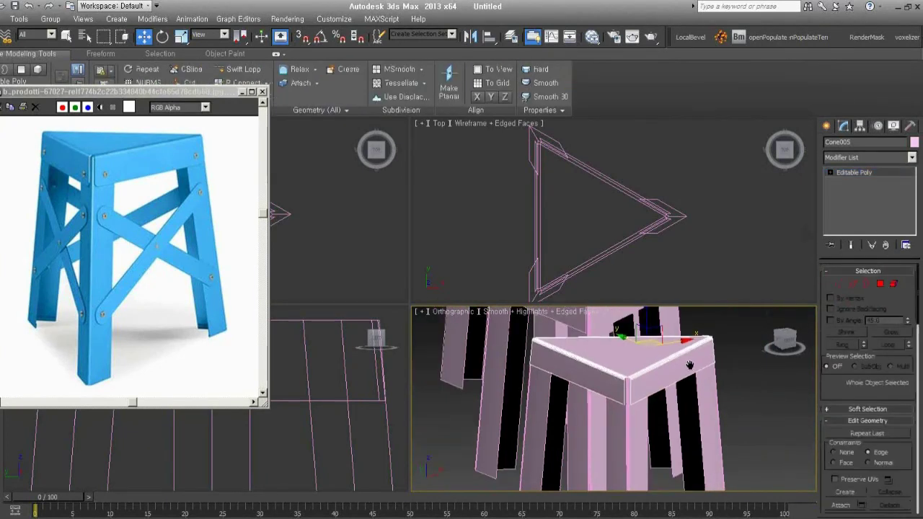
Orbit and zoom to frame the stool top and two legs.
middle_click_drag(697, 350, 677, 335, "alt")
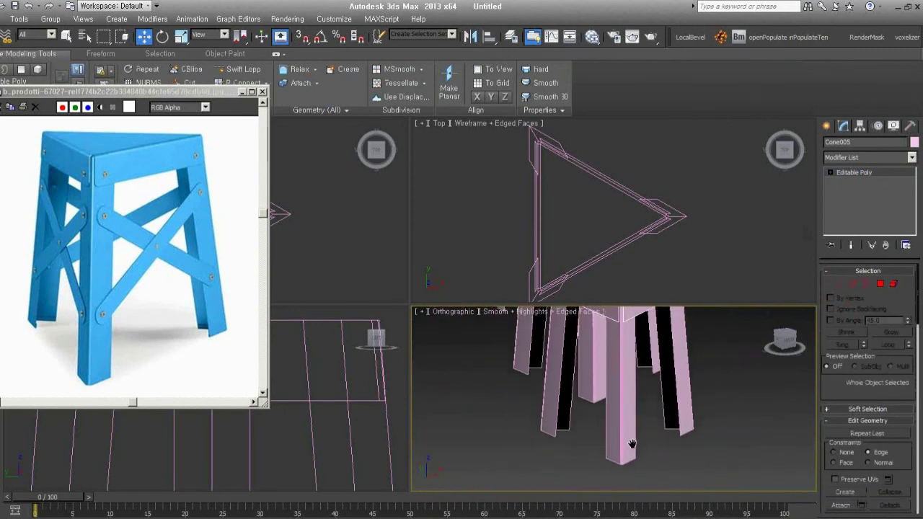
middle_click_drag(612, 398, 635, 469, "alt")
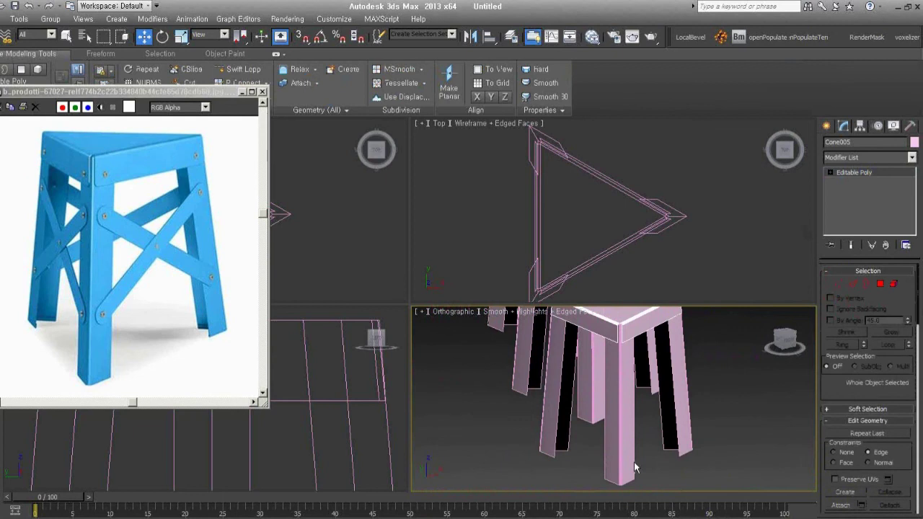
scroll(634, 469, "up", 3)
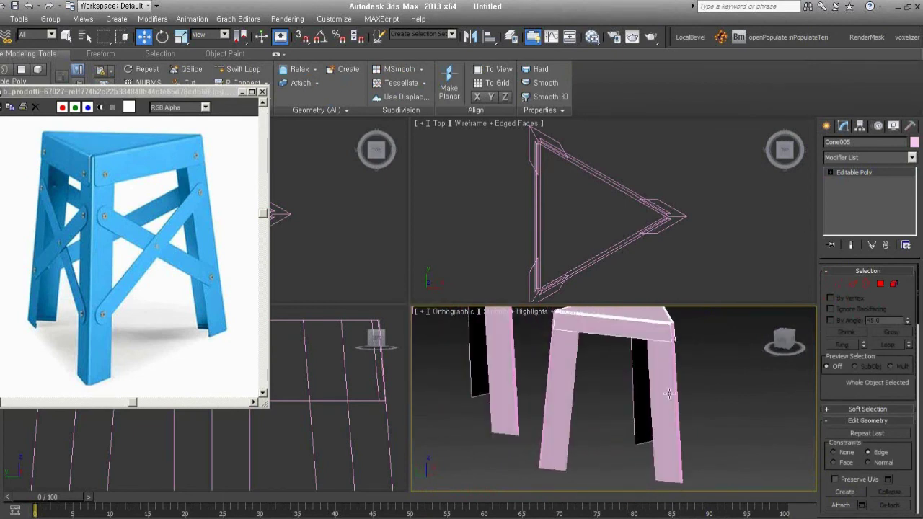
middle_click_drag(635, 469, 649, 428, "alt")
middle_click_drag(689, 351, 645, 426)
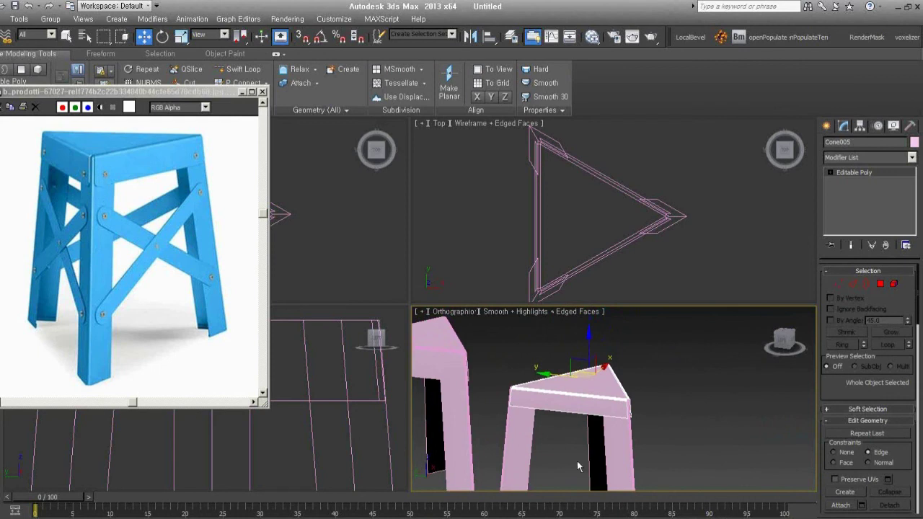
scroll(601, 411, "up", 2)
scroll(597, 396, "up", 2)
scroll(576, 382, "up", 2)
scroll(592, 372, "up", 2)
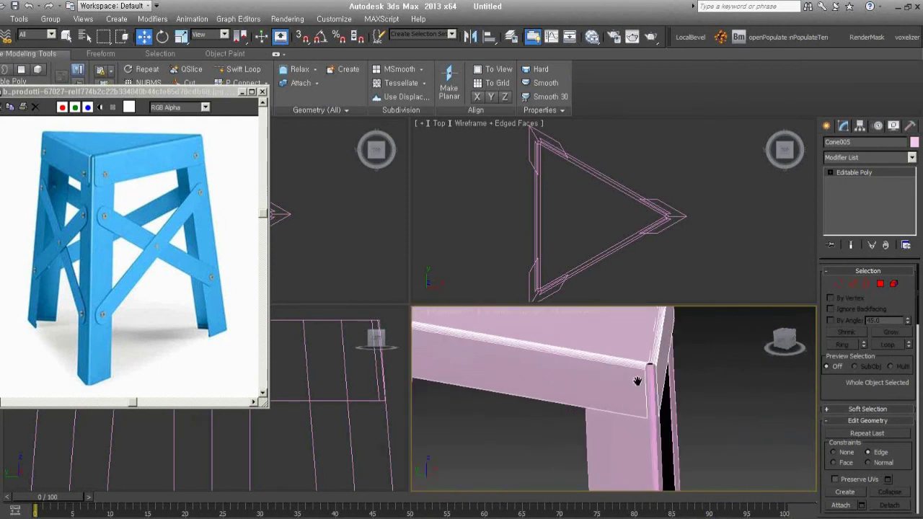
scroll(634, 378, "up", 2)
scroll(631, 397, "up", 1)
scroll(678, 398, "up", 2)
scroll(683, 396, "up", 1)
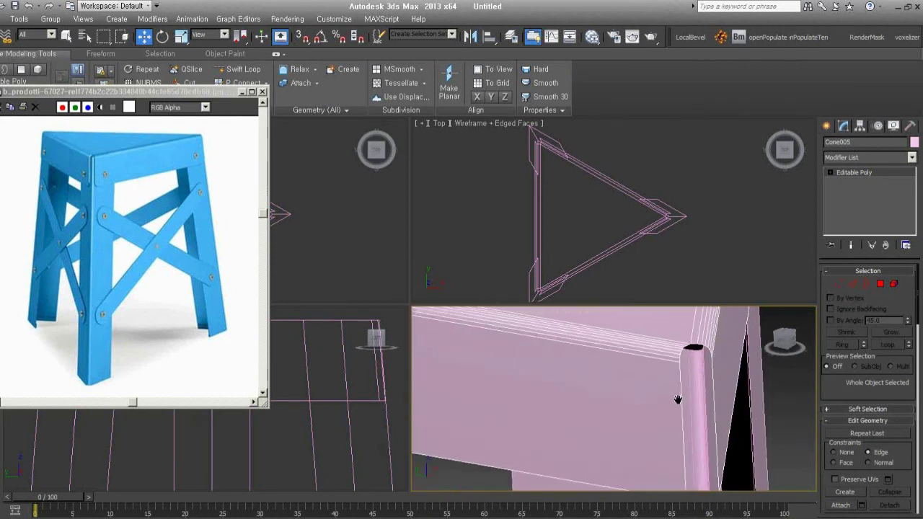
scroll(678, 400, "up", 1)
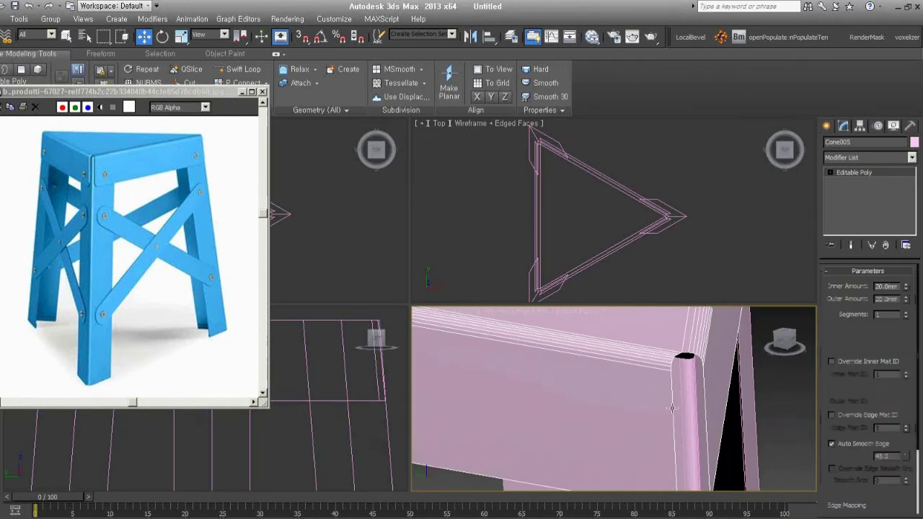
Add a Shell modifier to the copied stool and lower its Inner Amount.
left_click_drag(905, 297, 899, 281)
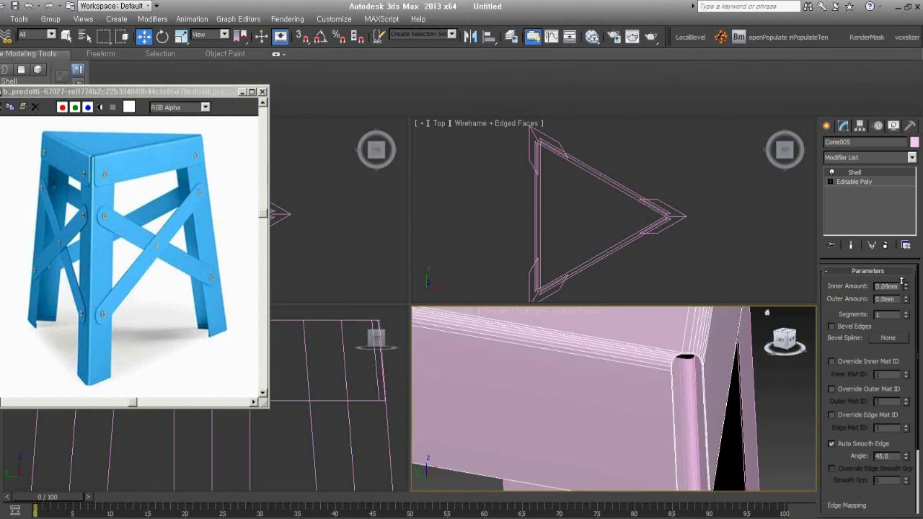
left_click_drag(901, 280, 902, 284)
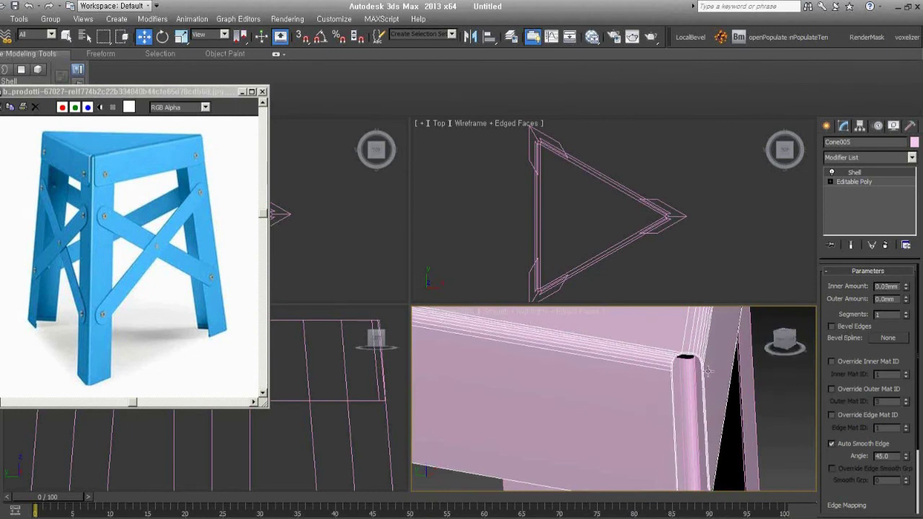
scroll(708, 369, "down", 3)
scroll(708, 370, "down", 2)
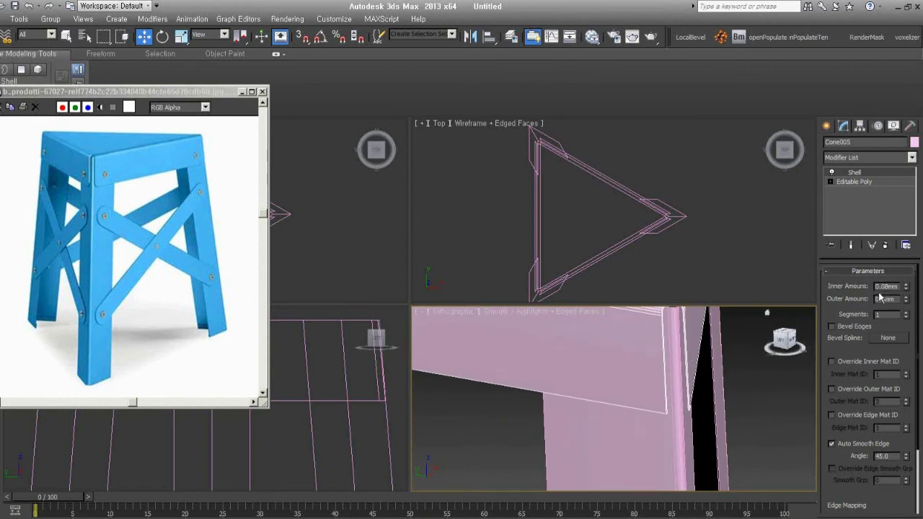
Collapse the shell into the Editable Poly, then stack Shell and Edit Poly modifiers again.
key("ctrl+e")
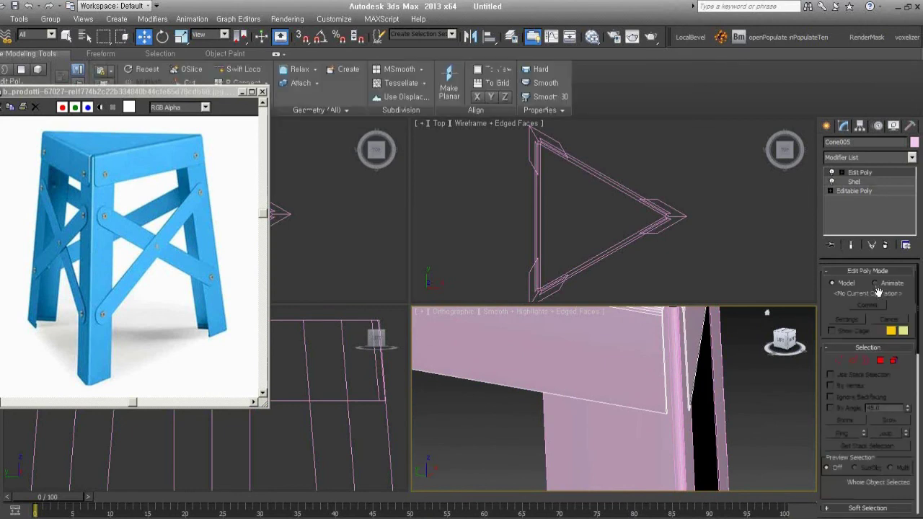
left_click(885, 245)
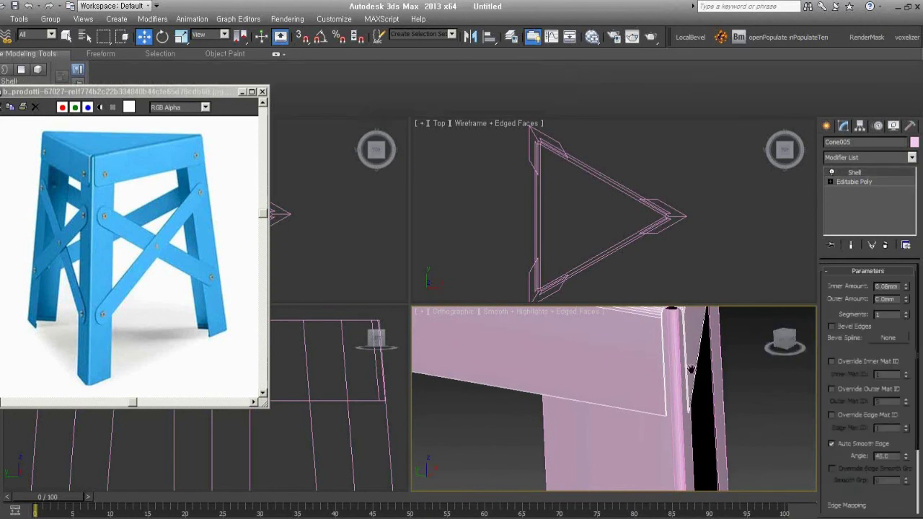
middle_click_drag(690, 369, 690, 382)
key("ctrl+shift+e")
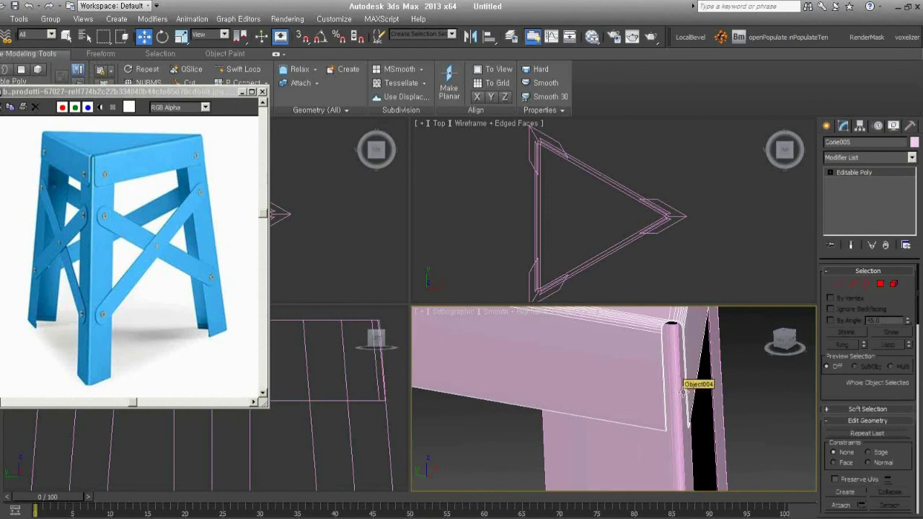
middle_click_drag(684, 389, 680, 402, "alt")
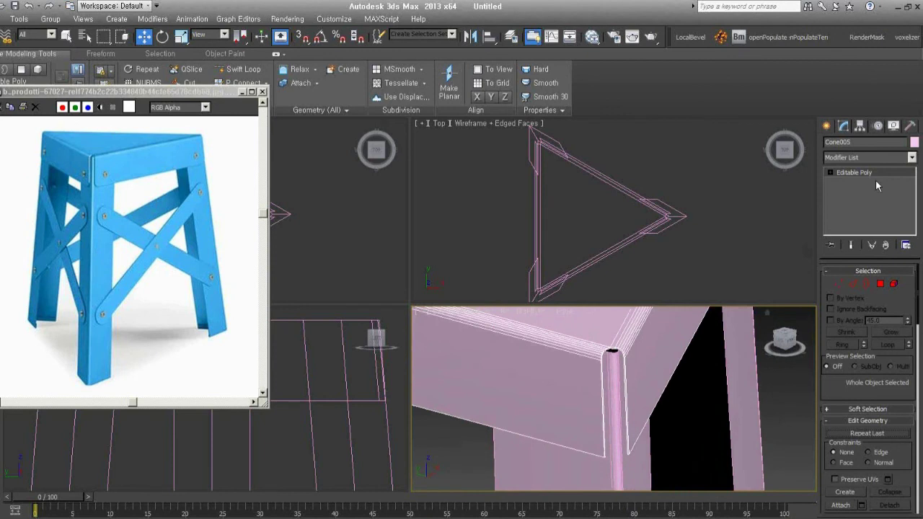
key("s")
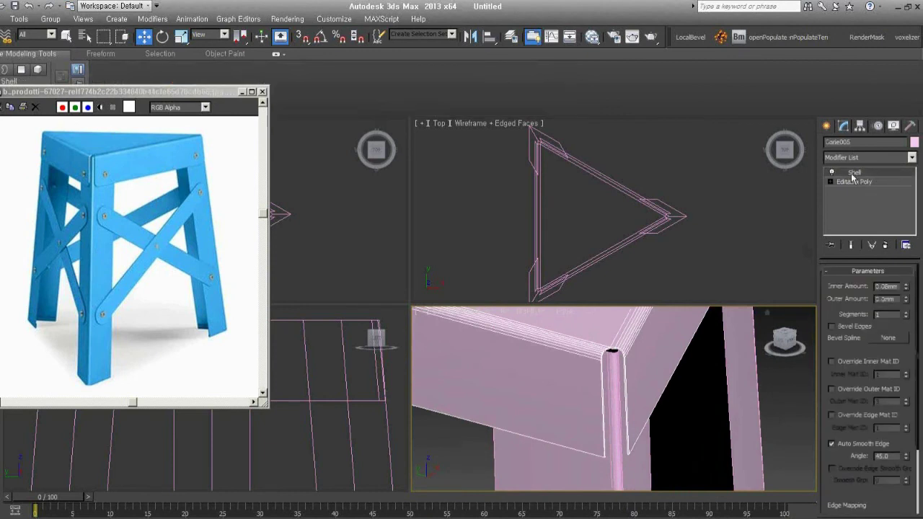
key("e")
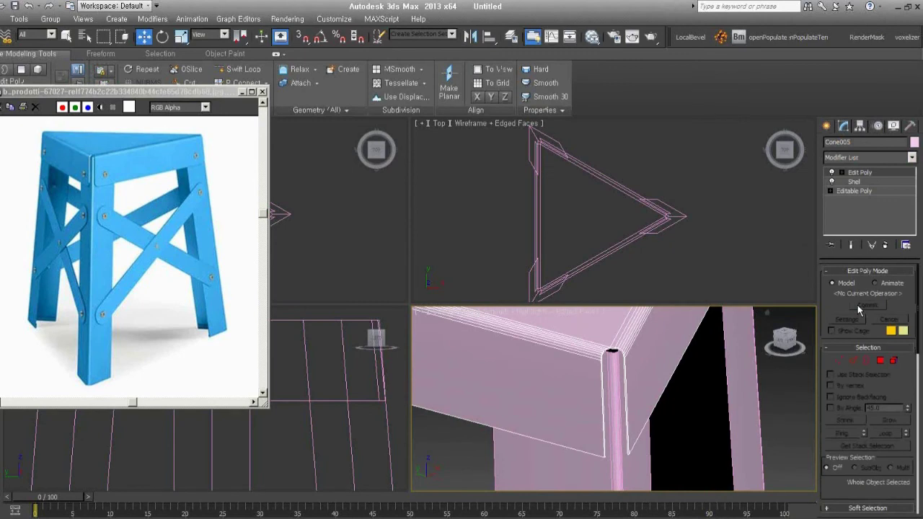
Chamfer the seat frame's corner edges by 1.147 mm with 6 segments.
left_click(852, 361)
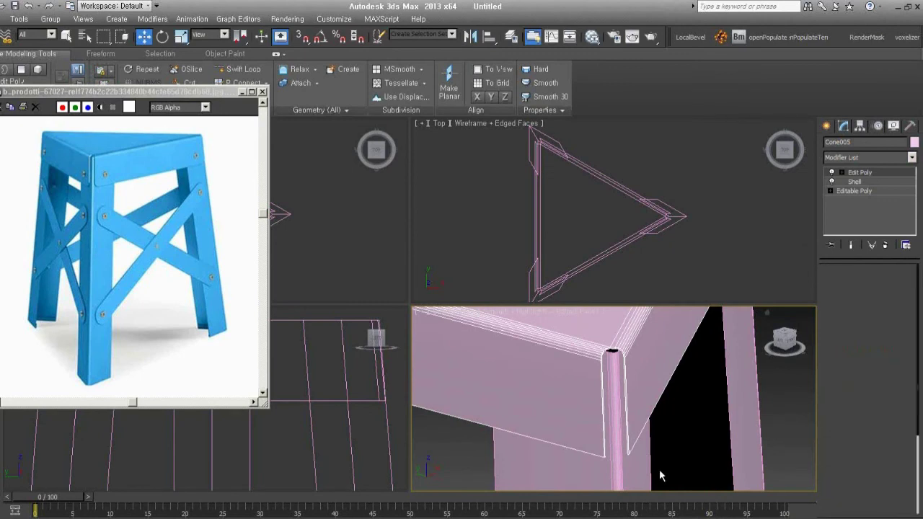
left_click(641, 431)
mouse_move(705, 420)
middle_mouse_down("alt")
mouse_move(714, 398)
mouse_move(711, 433)
mouse_move(685, 425)
mouse_move(698, 396)
mouse_move(738, 411)
mouse_move(721, 461)
mouse_move(634, 396)
mouse_move(695, 439)
mouse_move(698, 426)
middle_mouse_up("alt")
scroll(736, 405, "up", 5)
right_click(698, 425)
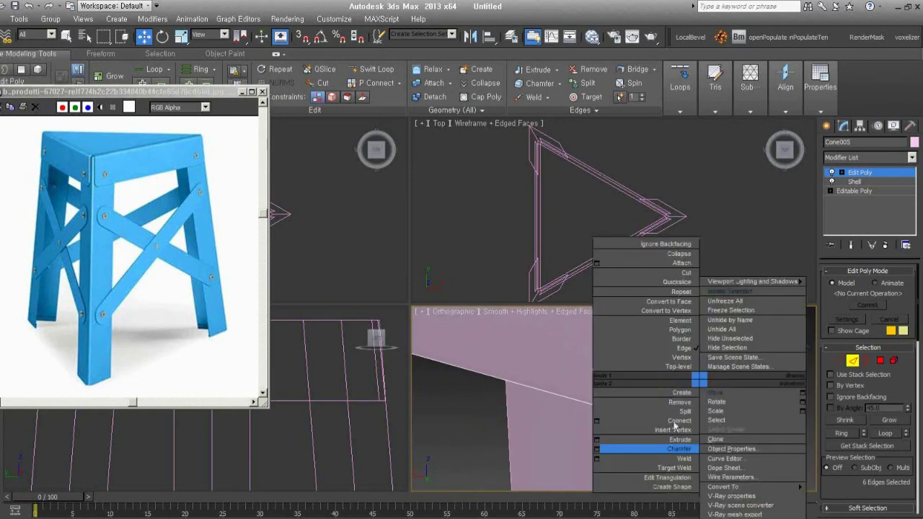
left_click(602, 456)
left_click_drag(619, 405, 630, 419)
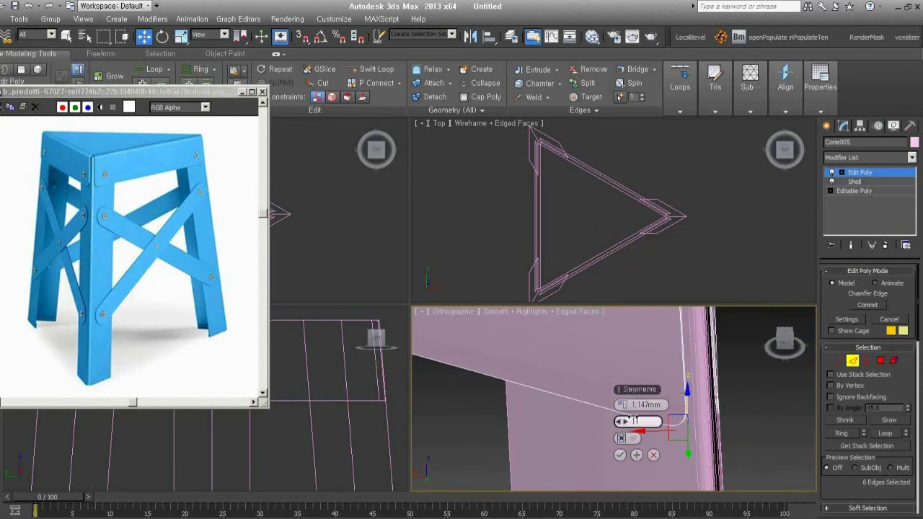
left_click(620, 455)
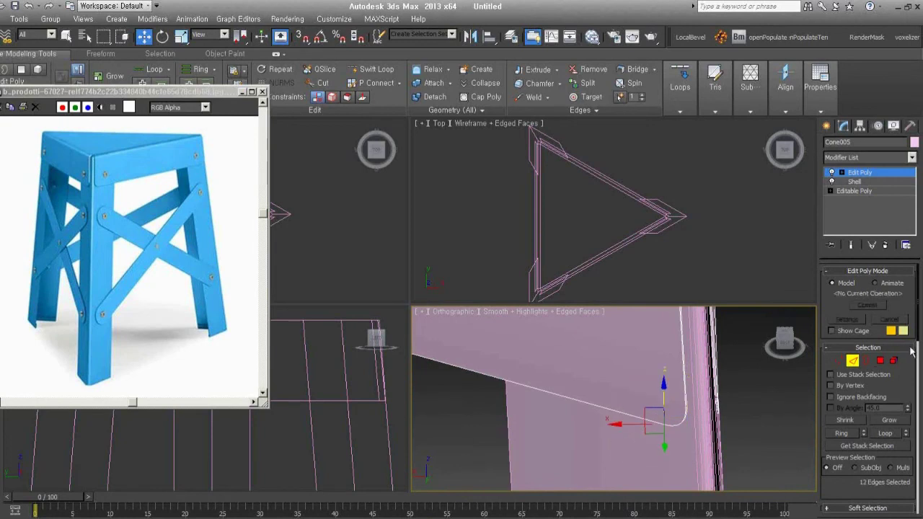
scroll(741, 423, "down", 3)
mouse_move(756, 423)
middle_mouse_down("alt")
mouse_move(791, 388)
mouse_move(624, 420)
mouse_move(537, 410)
middle_mouse_up("alt")
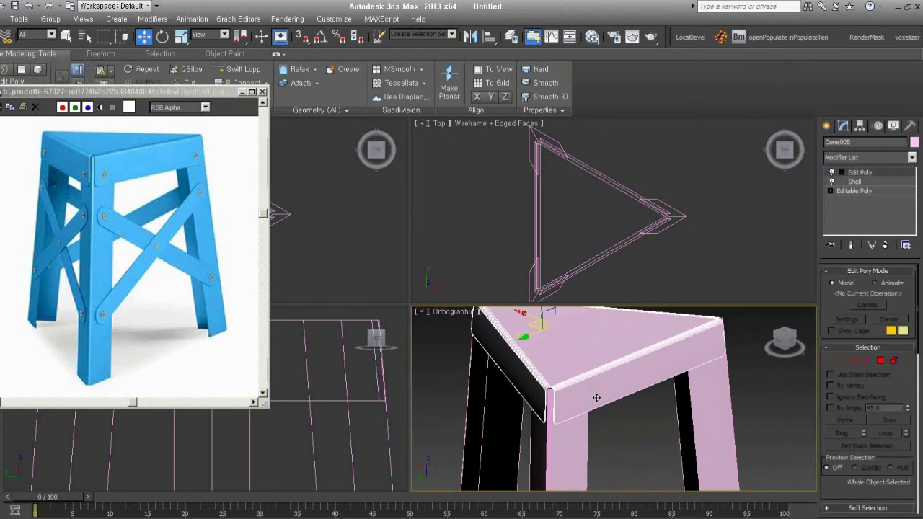
mouse_move(597, 395)
middle_mouse_down("alt")
mouse_move(598, 416)
mouse_move(723, 361)
mouse_move(667, 438)
mouse_move(647, 444)
middle_mouse_up("alt")
left_click(723, 361)
left_click_drag(733, 443, 641, 310)
scroll(648, 414, "down", 4)
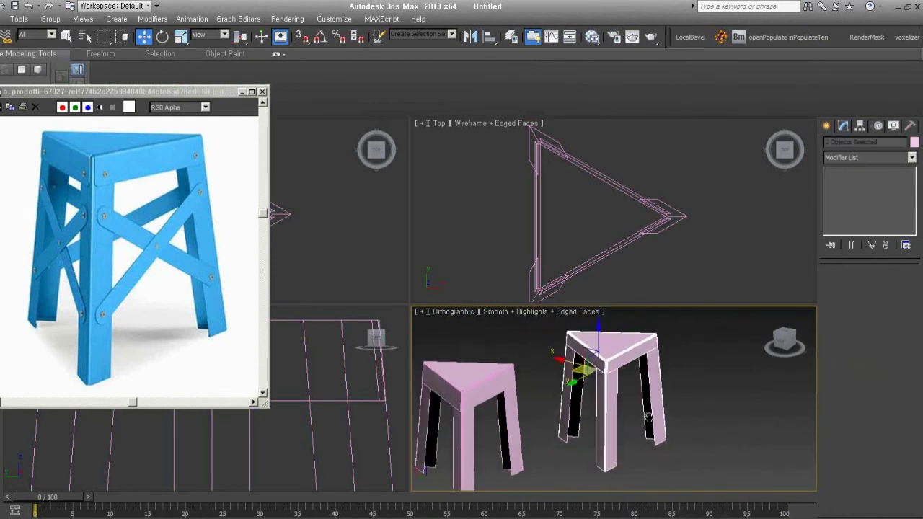
scroll(725, 423, "down", 3)
mouse_move(726, 423)
middle_mouse_down()
mouse_move(603, 433)
mouse_move(569, 413)
mouse_move(650, 424)
mouse_move(628, 459)
middle_mouse_up()
left_click(627, 458)
left_click(490, 421)
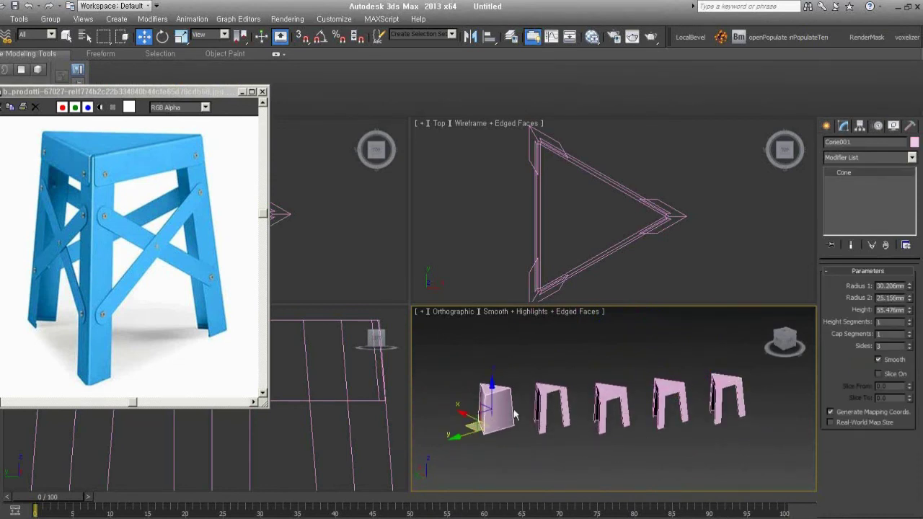
left_click(541, 409)
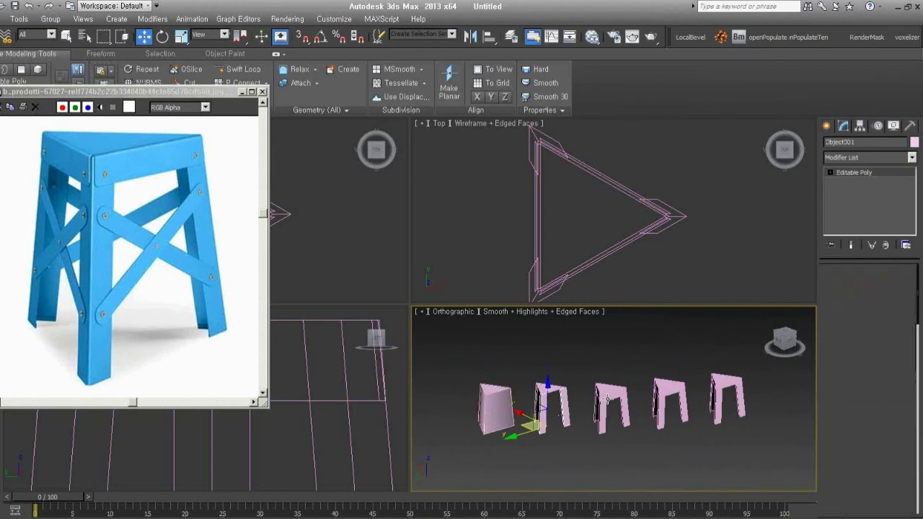
left_click(608, 398)
left_click(668, 389)
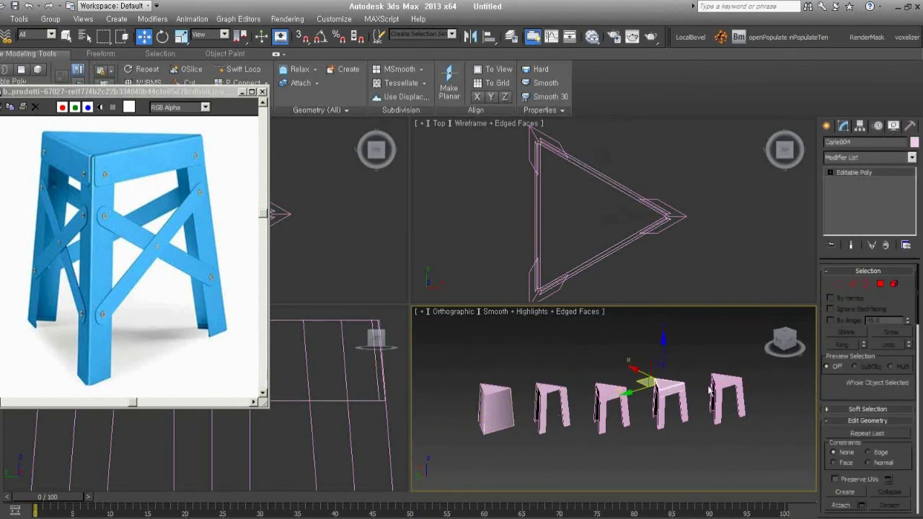
left_click(723, 382)
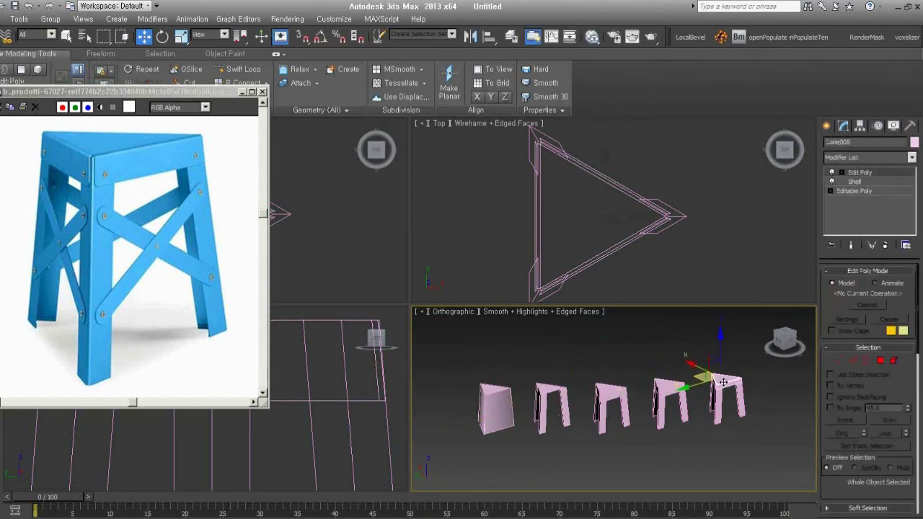
scroll(757, 415, "up", 1)
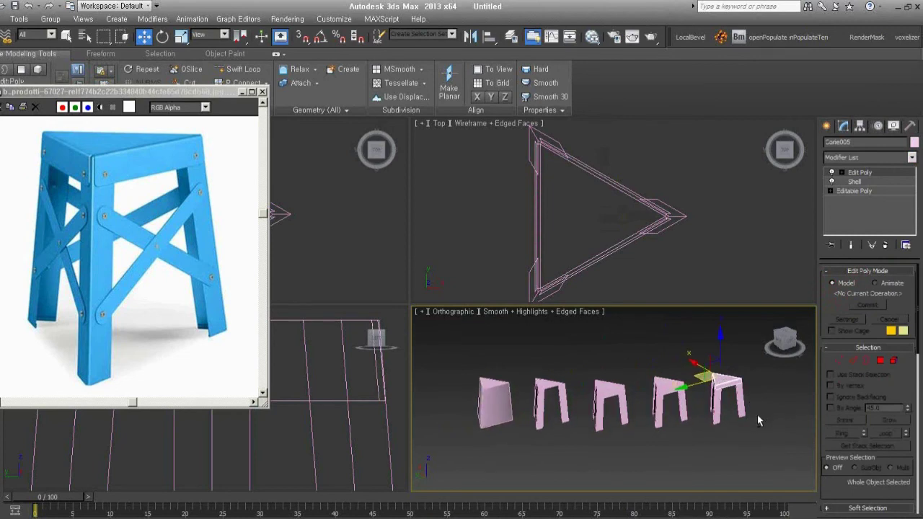
scroll(742, 414, "up", 3)
mouse_move(728, 413)
middle_mouse_down("alt")
mouse_move(617, 437)
mouse_move(766, 428)
mouse_move(518, 441)
middle_mouse_up("alt")
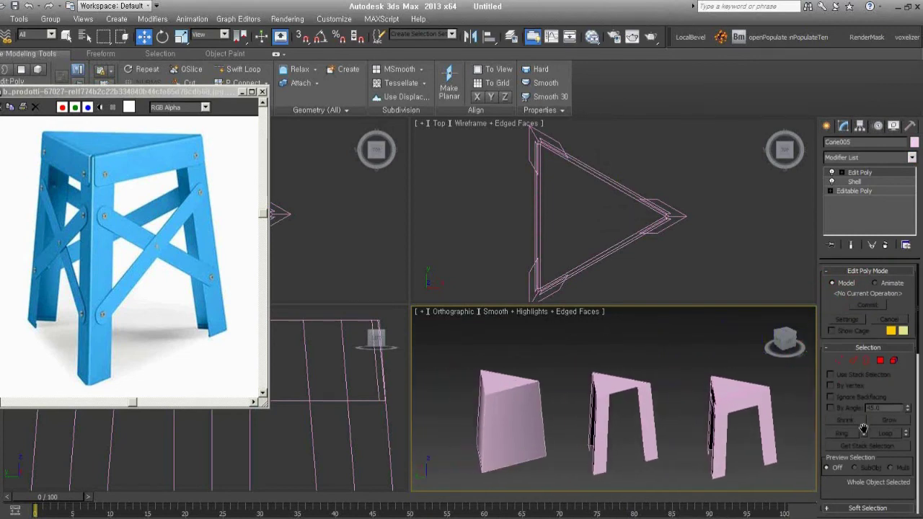
left_click(517, 441)
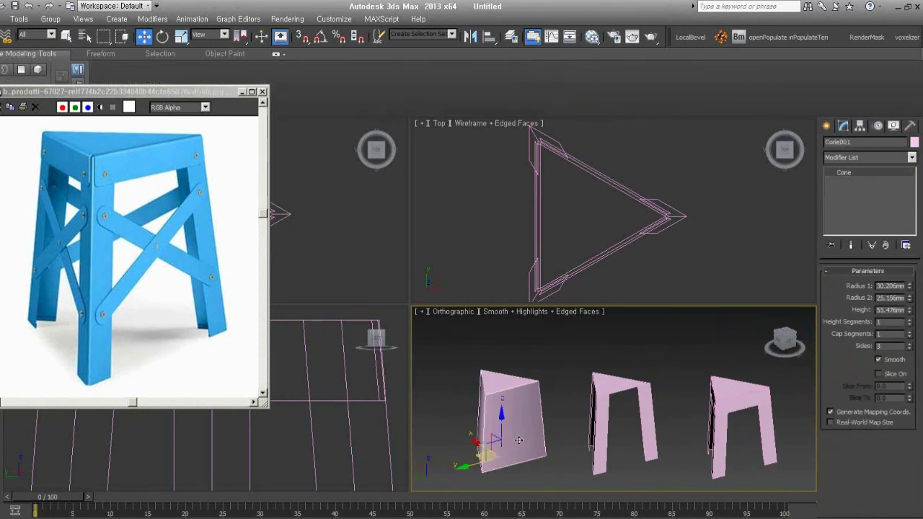
mouse_move(518, 441)
middle_mouse_down()
mouse_move(614, 441)
mouse_move(574, 431)
middle_mouse_up()
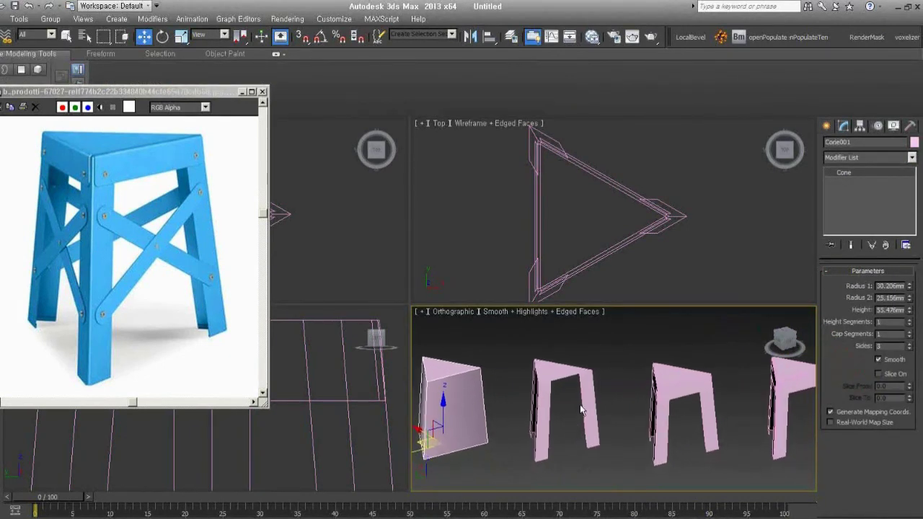
scroll(526, 404, "down", 3)
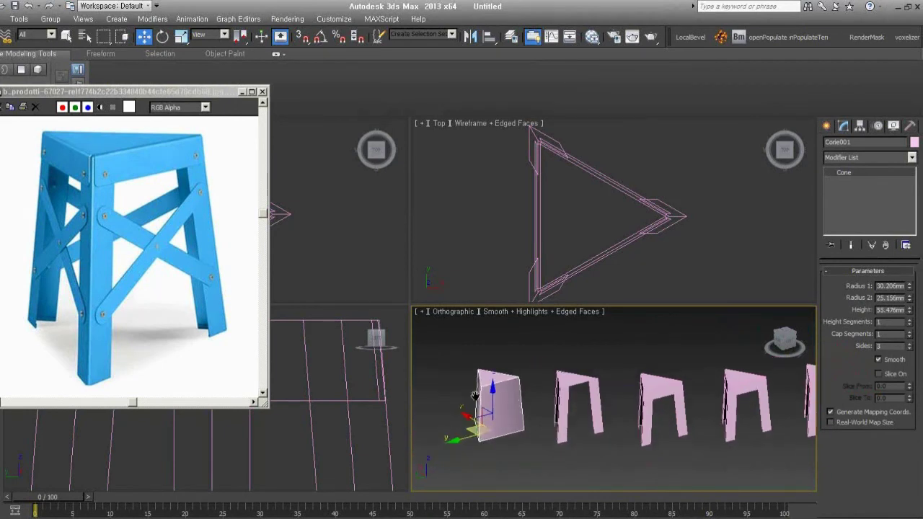
mouse_move(475, 400)
middle_mouse_down()
mouse_move(412, 399)
mouse_move(426, 399)
middle_mouse_up()
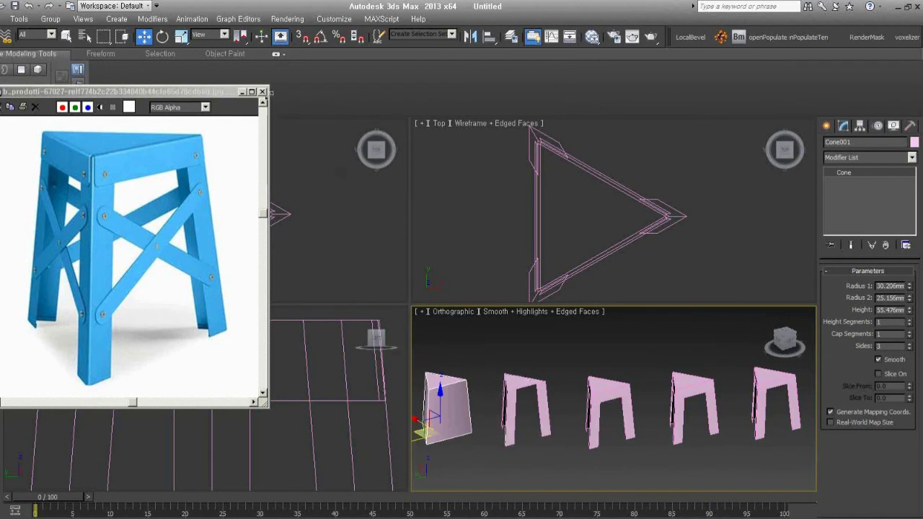
Close the blue stool reference photo and maximize the orthographic viewport.
left_click(262, 92)
key("alt+w")
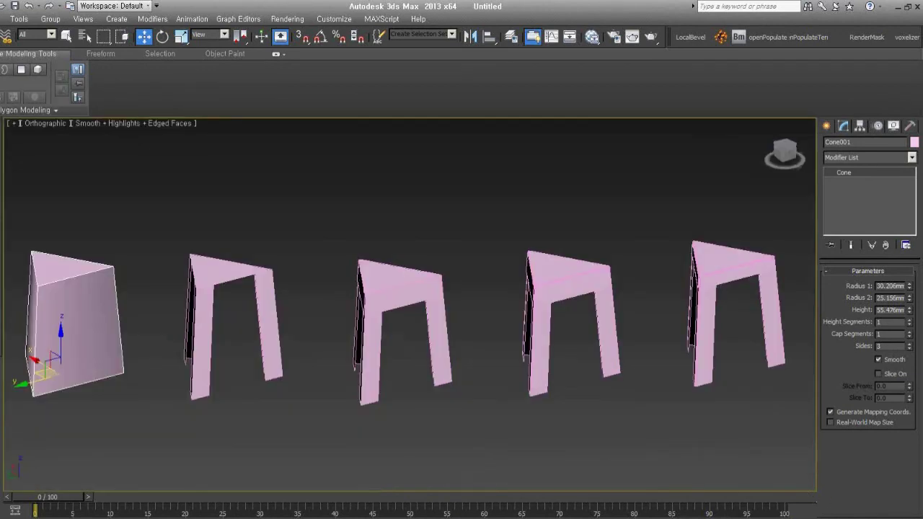
scroll(322, 315, "down", 3)
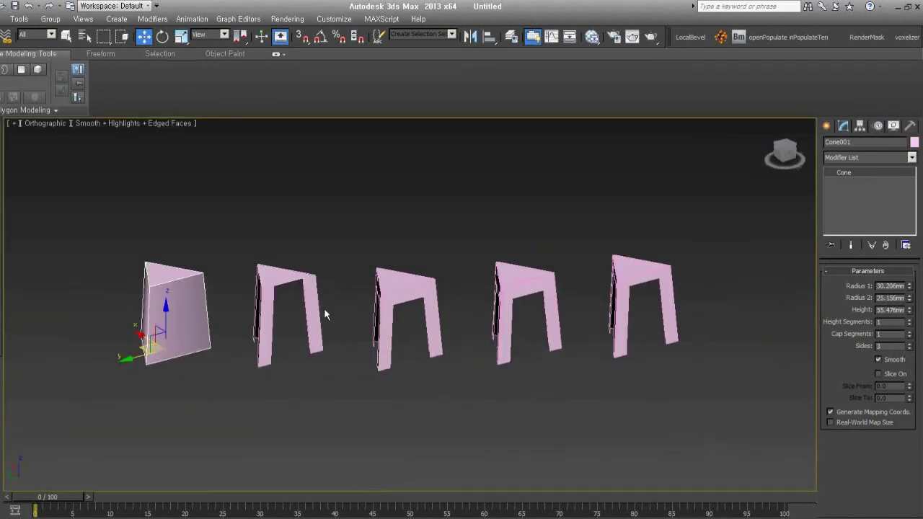
Give all five stool stages a dark grey object colour, then deselect them.
left_click_drag(752, 394, 113, 181)
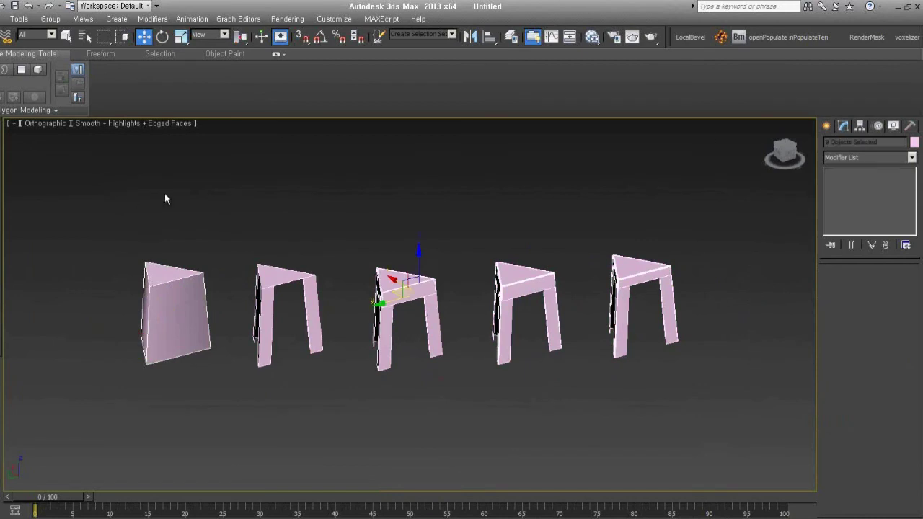
left_click(914, 142)
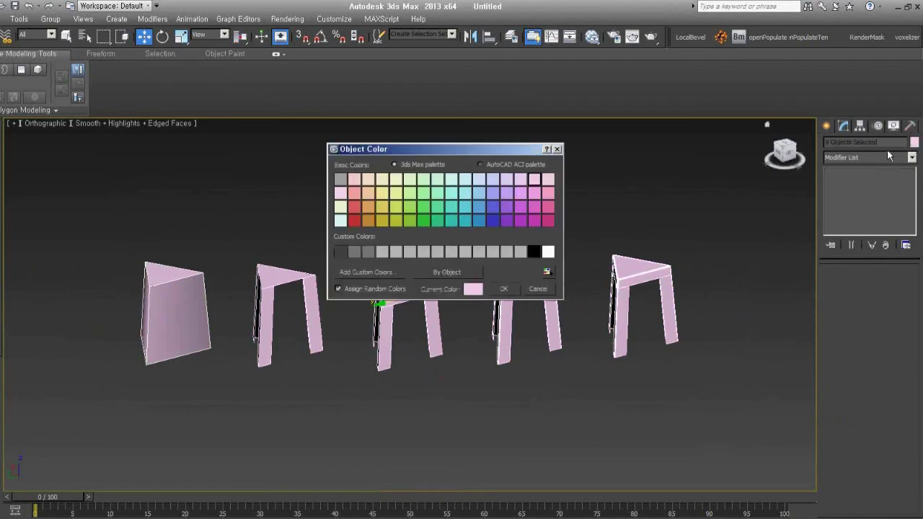
left_click(368, 251)
left_click(503, 289)
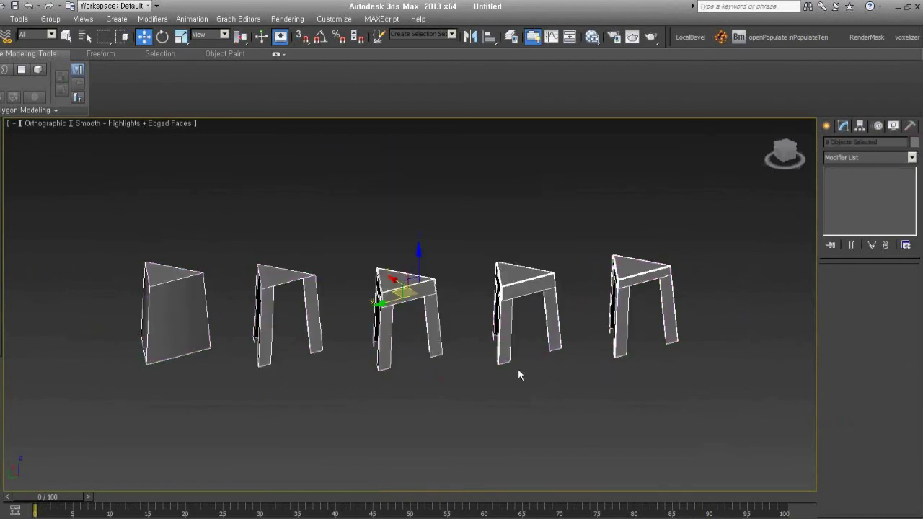
left_click(516, 408)
Select each stool stage in turn, from solid block to fifth seat, then clear the selection.
left_click(183, 310)
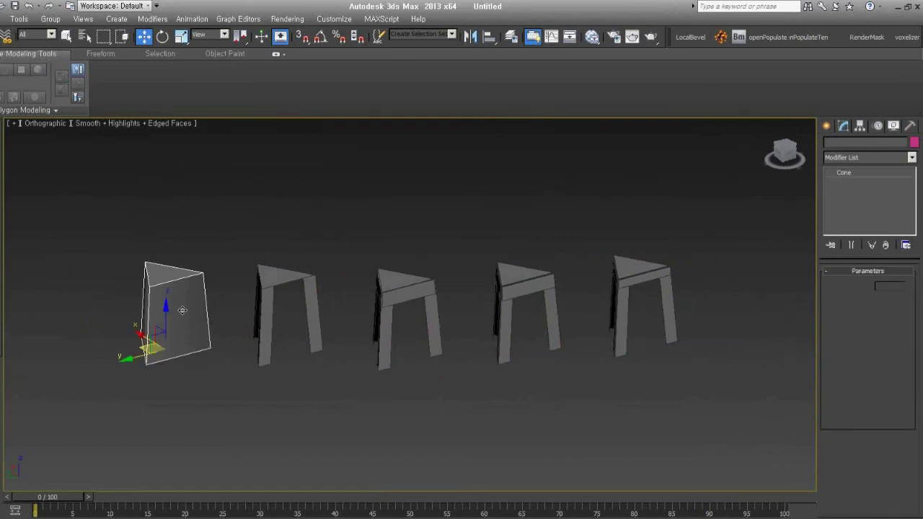
left_click(264, 327)
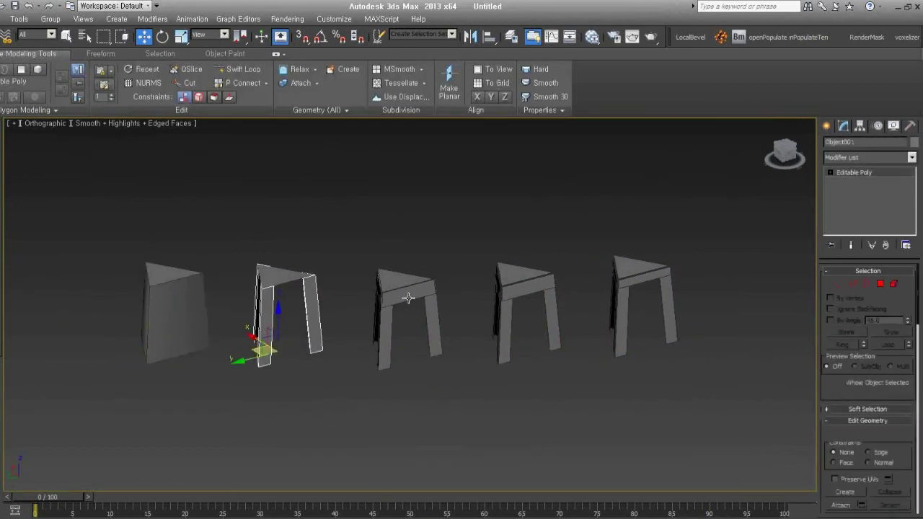
left_click(410, 296)
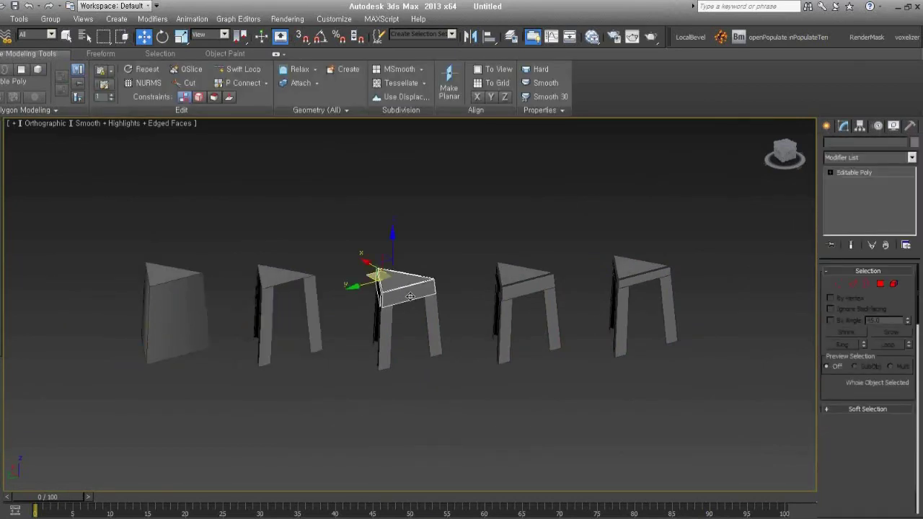
left_click(530, 289)
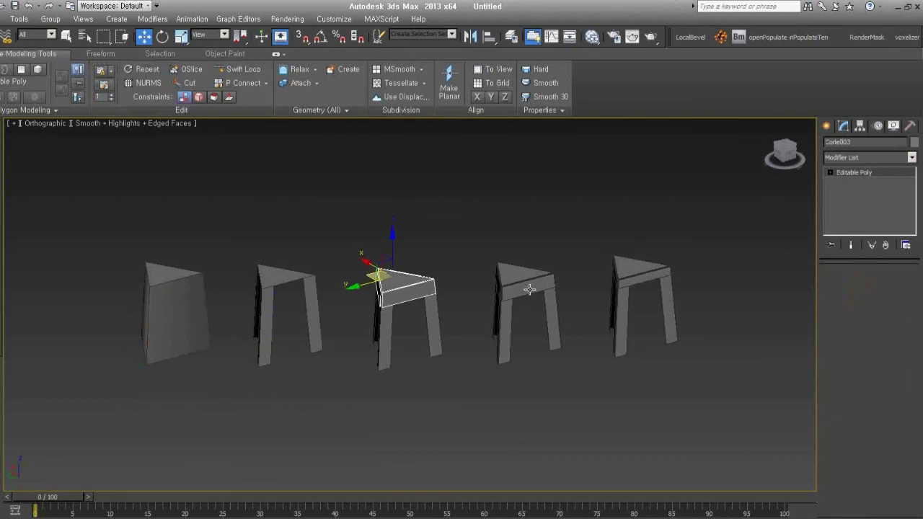
left_click(644, 277)
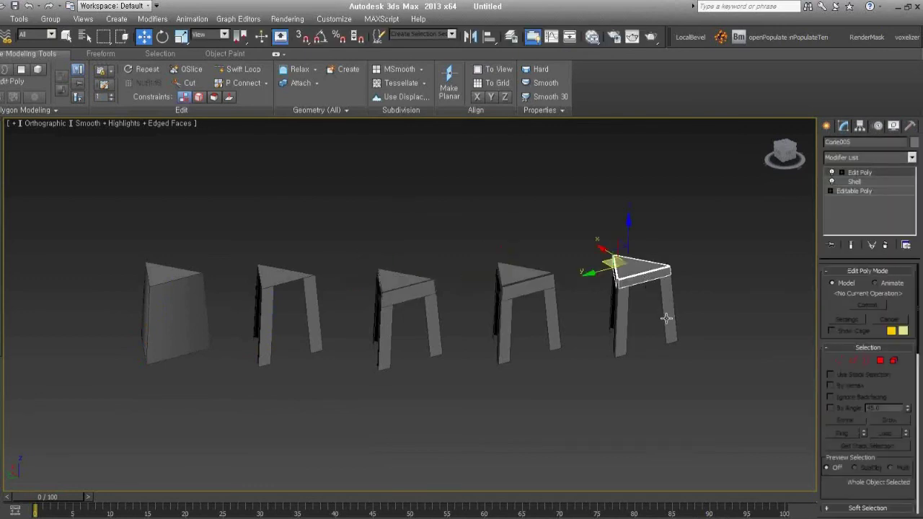
left_click(677, 382)
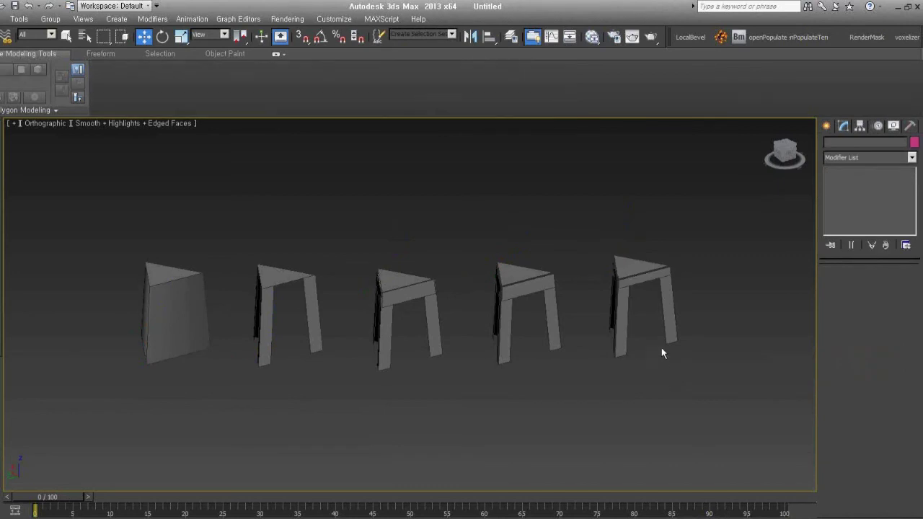